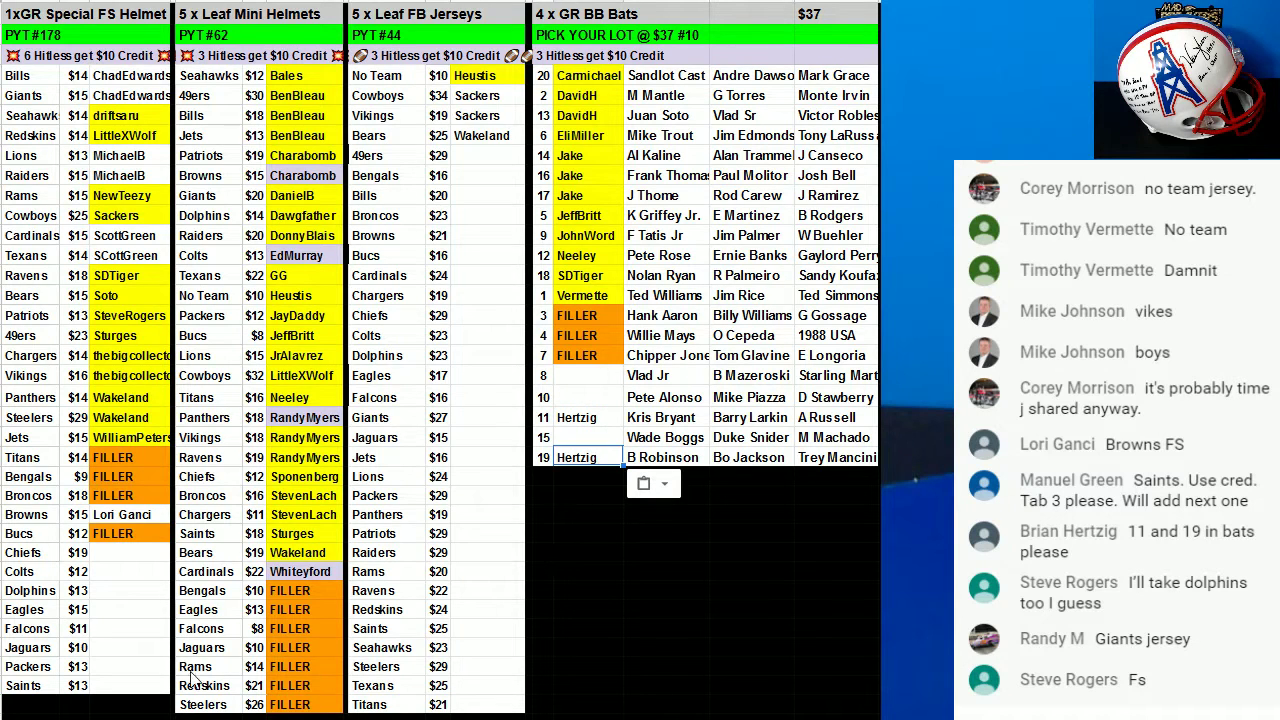
Enter the winners' names in the empty Saints and Dolphins FS helmet slots.
{"action": "left_click", "coordinate": [129, 687]}
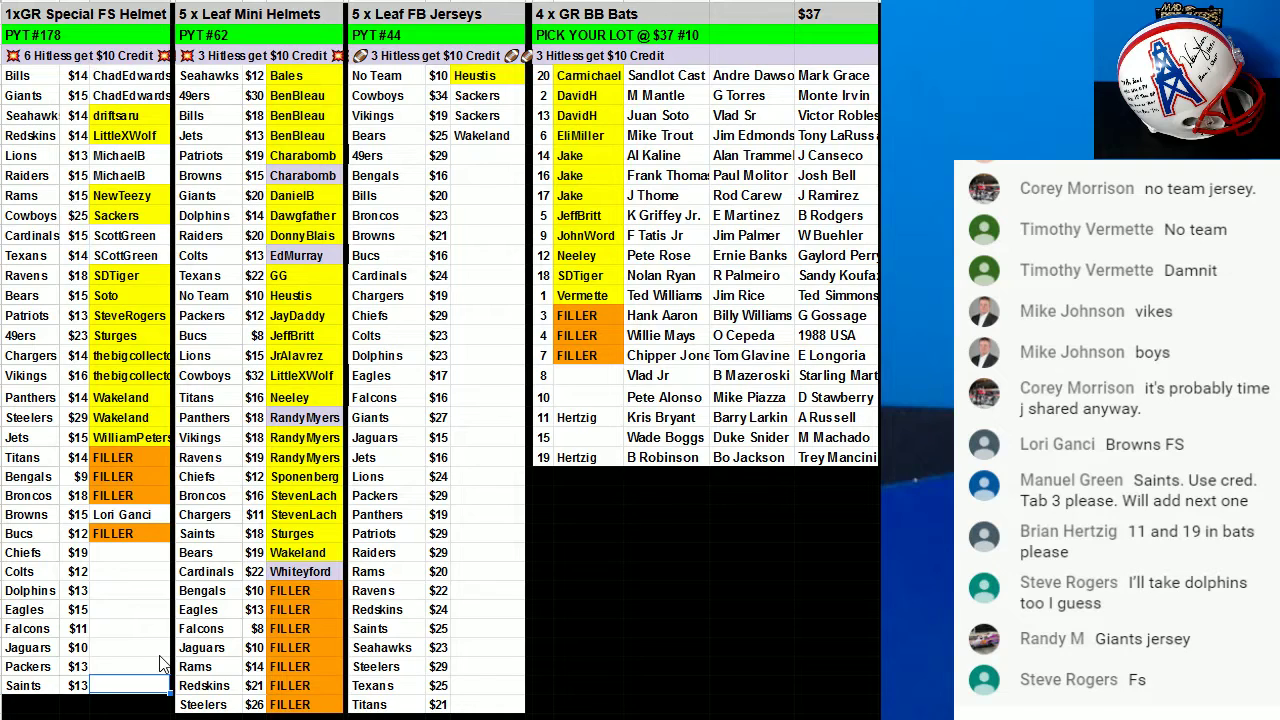
{"action": "type", "text": "MGreen"}
{"action": "left_click", "coordinate": [129, 592]}
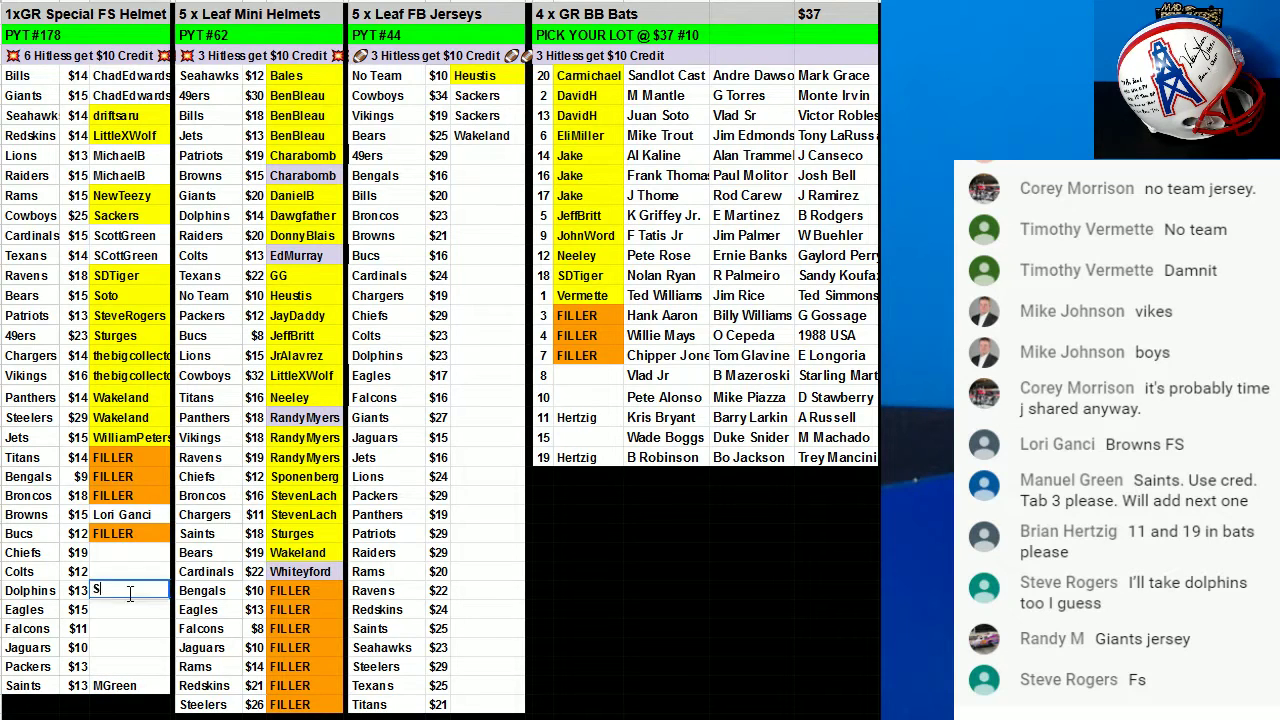
Enter winners' names in the Giants jersey slot and the Colts FS helmet slot.
{"action": "left_click", "coordinate": [472, 424]}
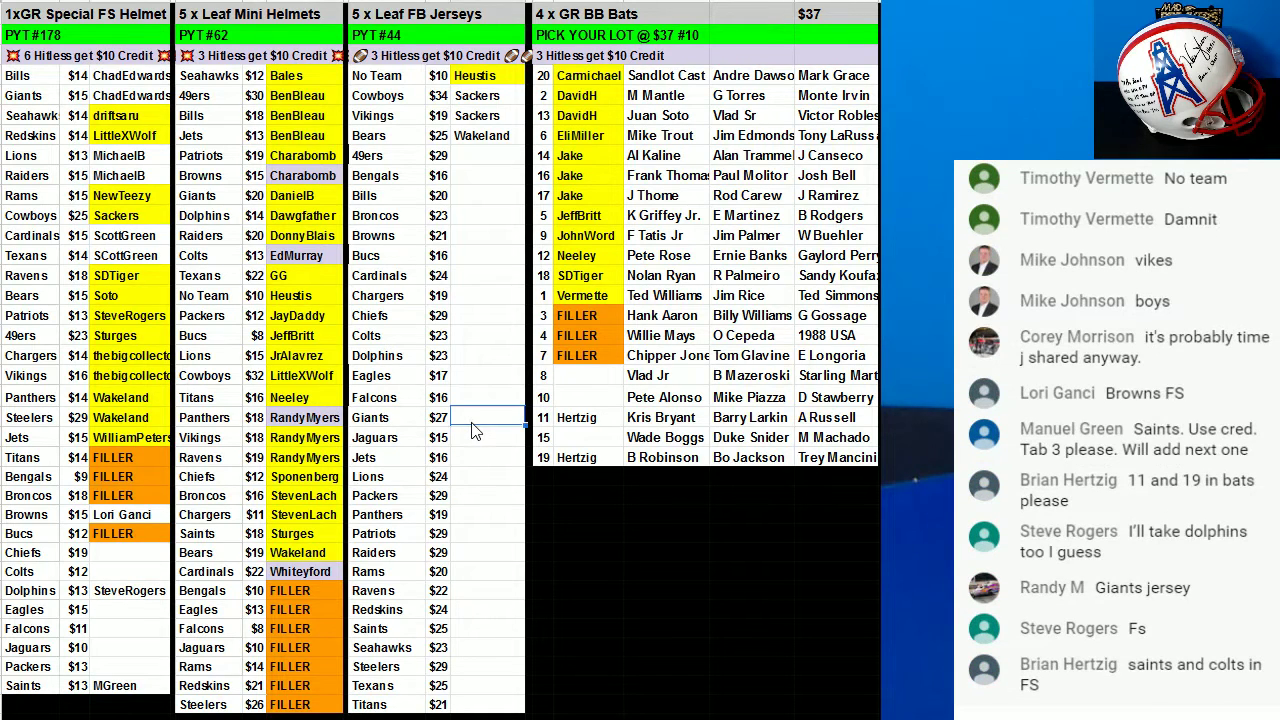
{"action": "type", "text": "H"}
{"action": "key", "text": "BackSpace"}
{"action": "left_click", "coordinate": [120, 574]}
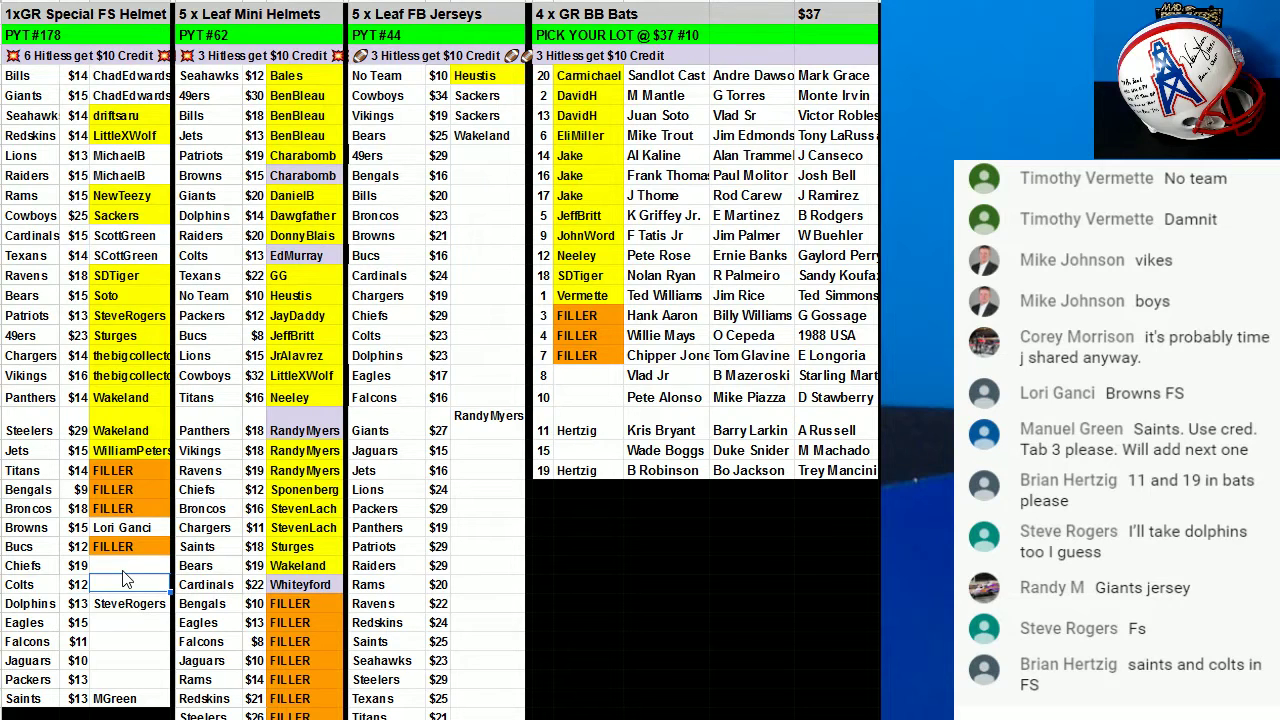
{"action": "type", "text": "Hertz"}
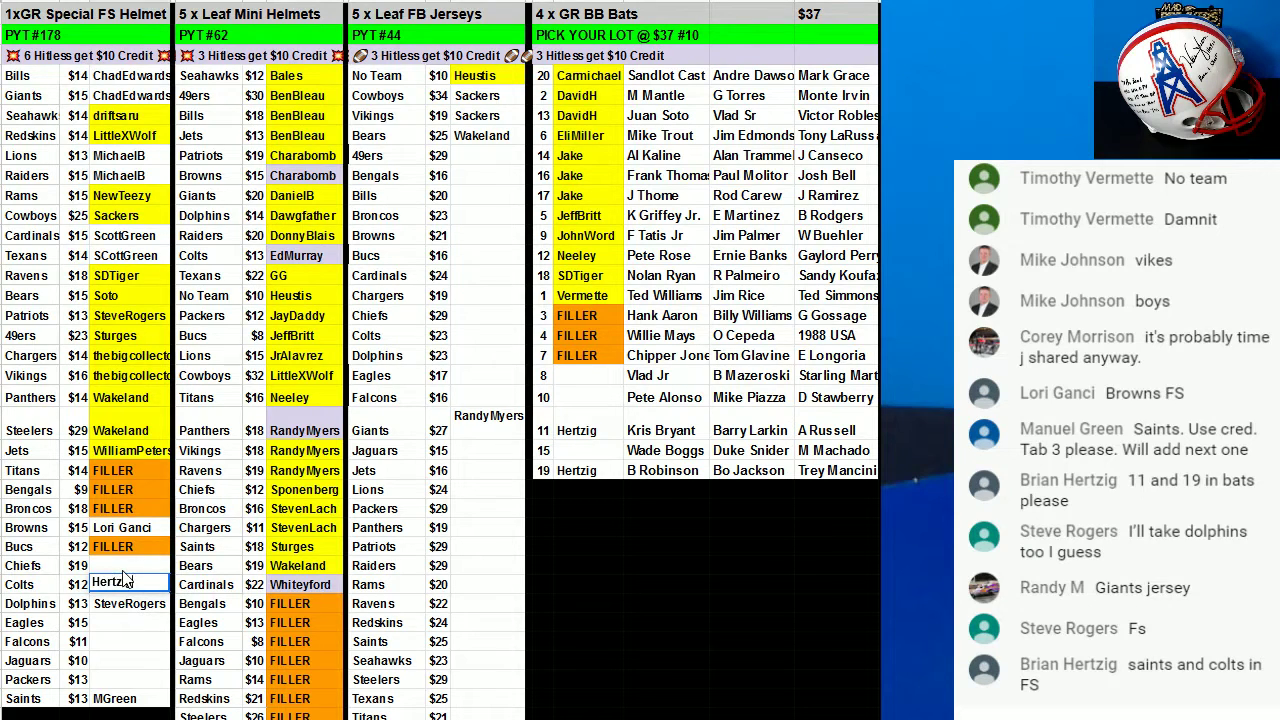
{"action": "type", "text": "ig"}
{"action": "left_click", "coordinate": [498, 428]}
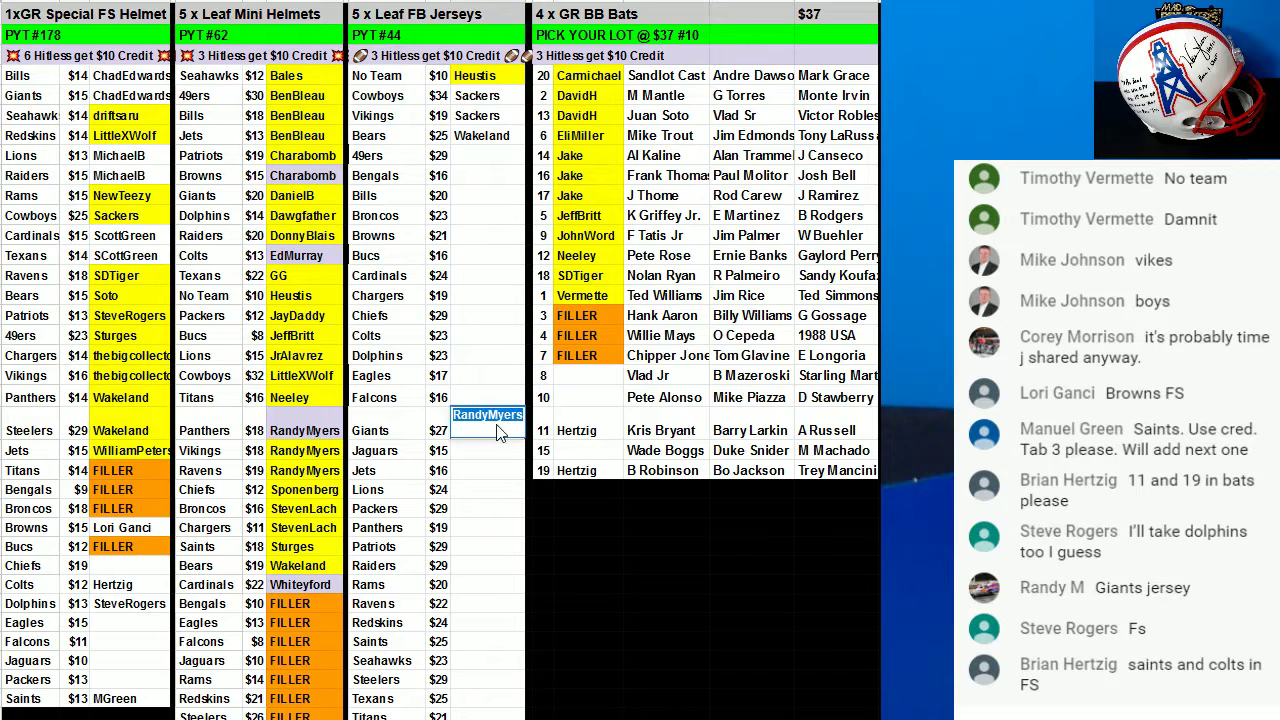
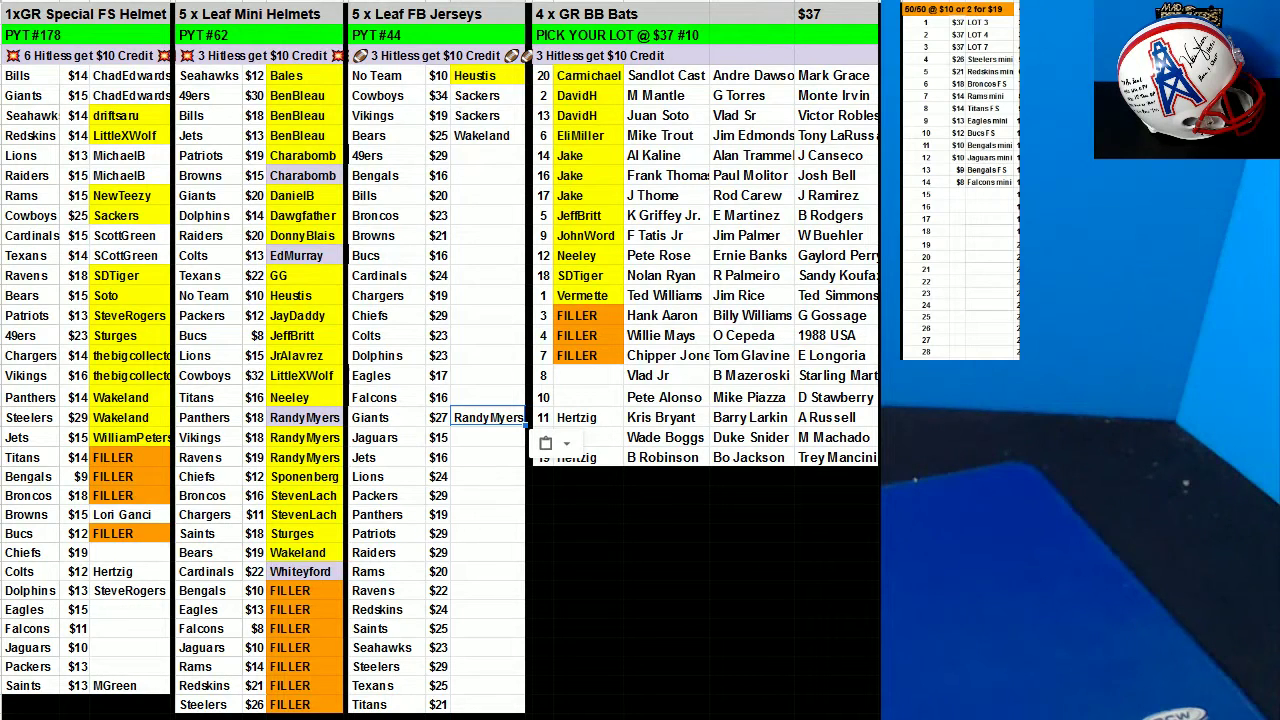
Sort the FS helmet range A4:C35 A→Z by column C.
{"action": "left_click", "coordinate": [925, 28]}
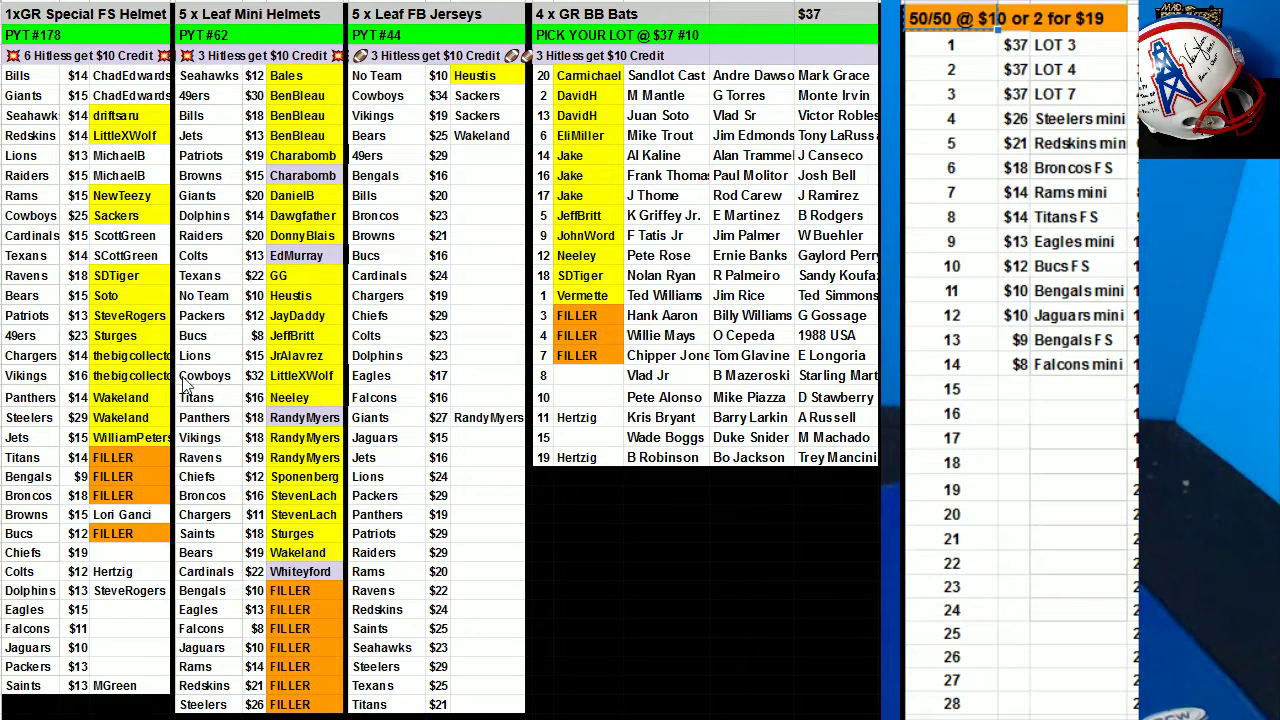
{"action": "left_click_drag", "start_coordinate": [44, 85], "coordinate": [117, 680]}
{"action": "right_click", "coordinate": [76, 442]}
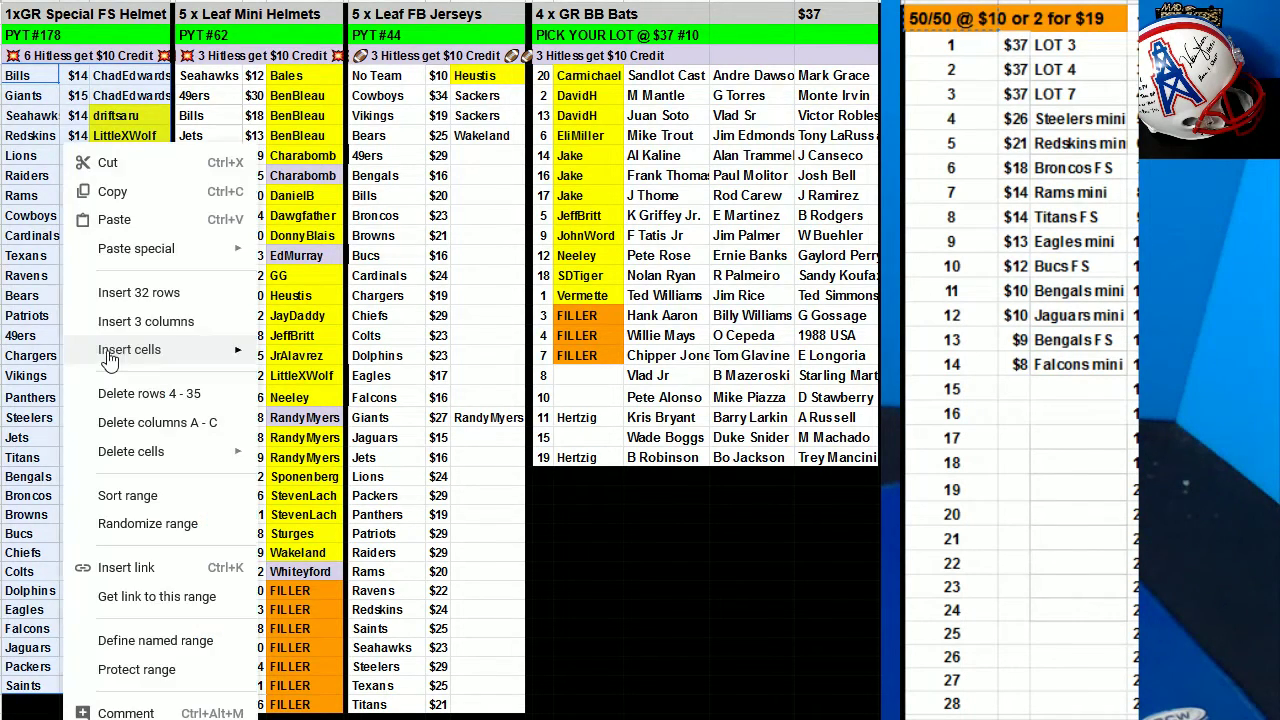
{"action": "left_click", "coordinate": [183, 498]}
{"action": "left_click", "coordinate": [625, 334]}
{"action": "left_click", "coordinate": [631, 391]}
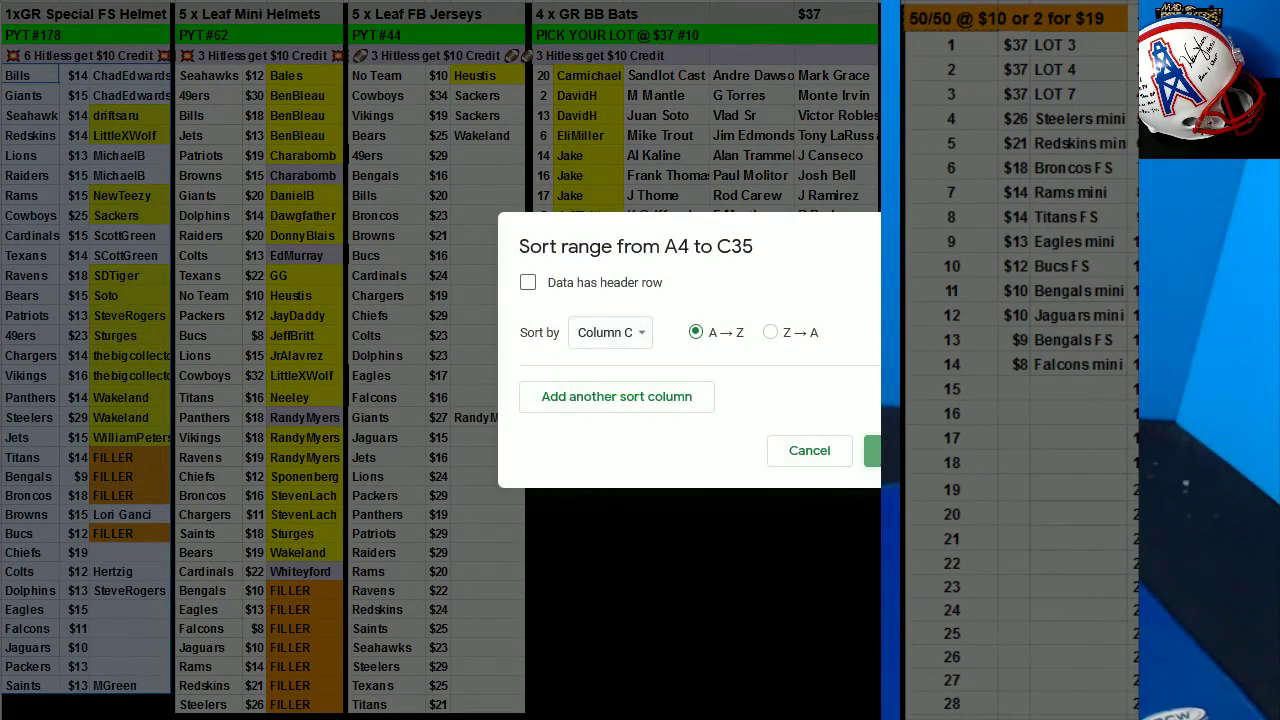
{"action": "left_click", "coordinate": [872, 450]}
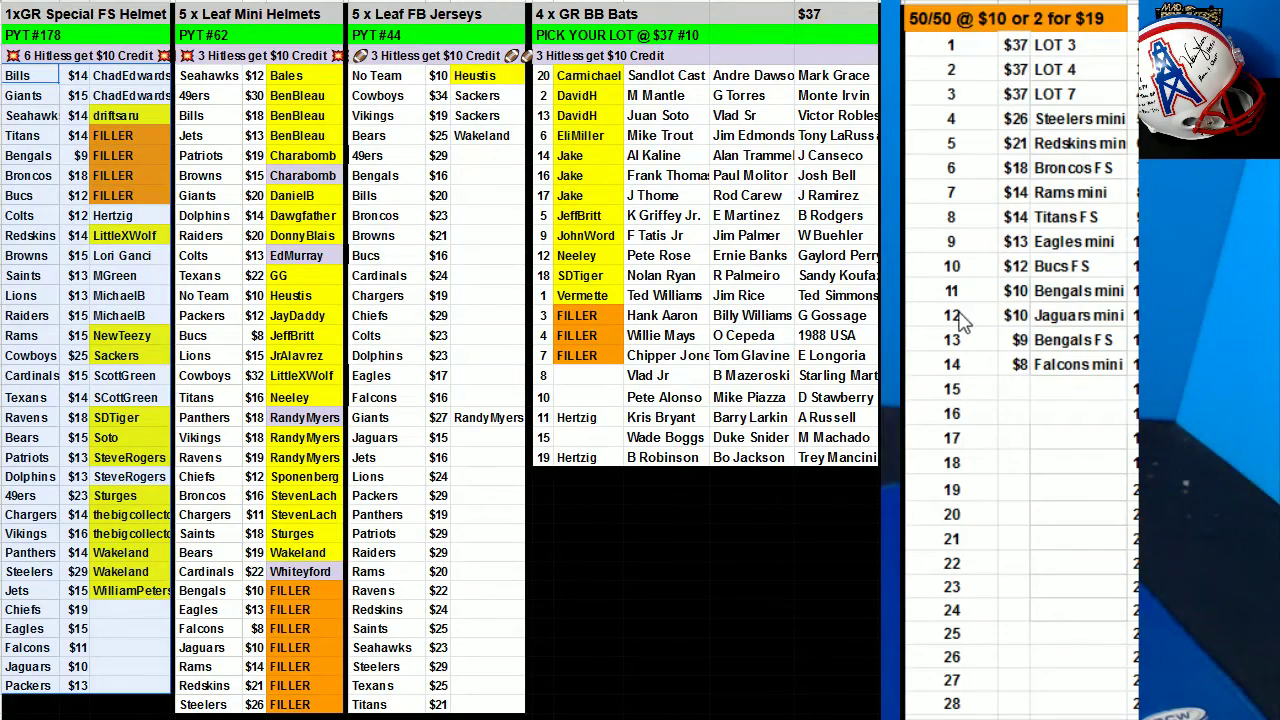
Enter buyers' names in 50/50 spots 17, 1 and 2, reusing the spot 2 buyer for 11, 22 and 27.
{"action": "left_click", "coordinate": [978, 432]}
{"action": "type", "text": "Li"}
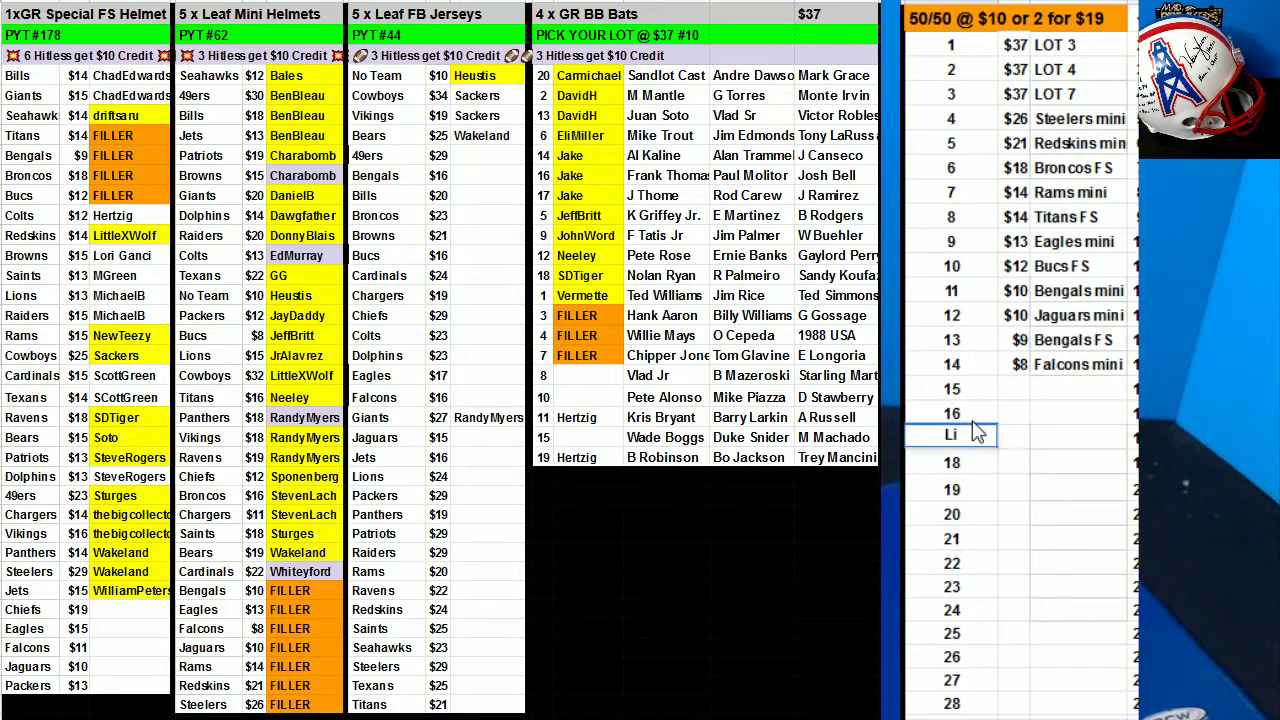
{"action": "type", "text": "ttleXWolf"}
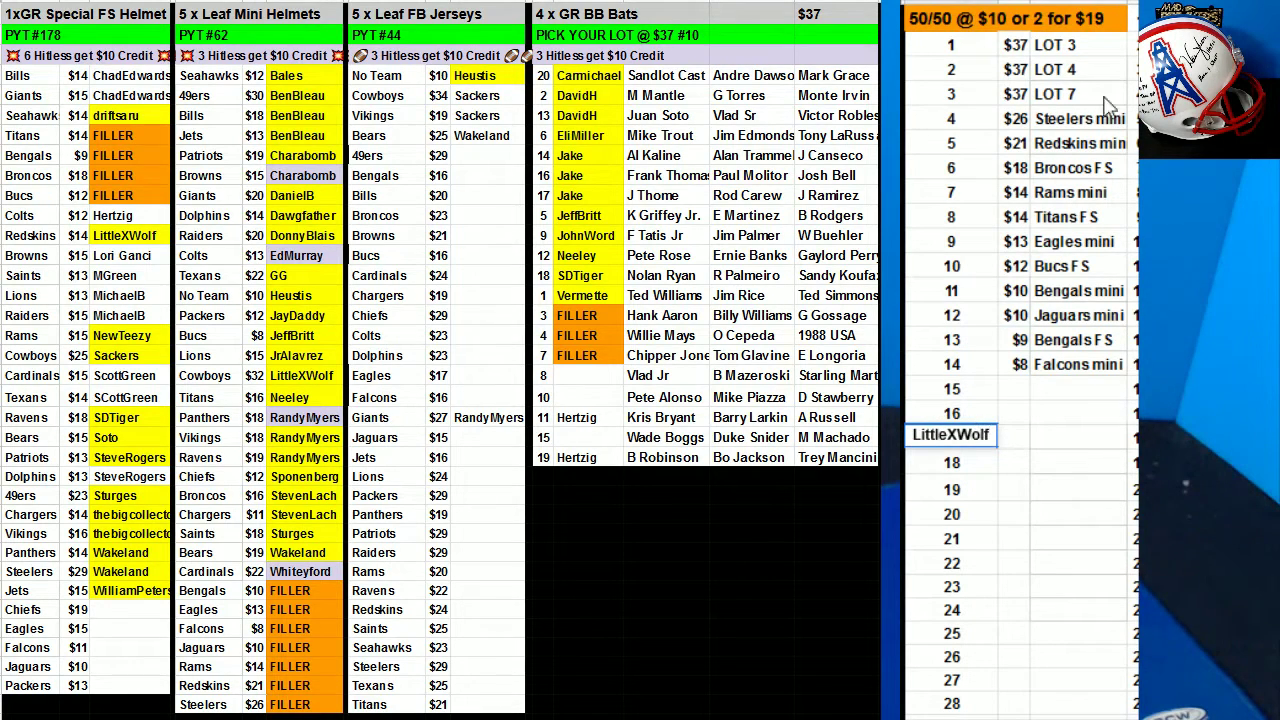
{"action": "left_click", "coordinate": [977, 53]}
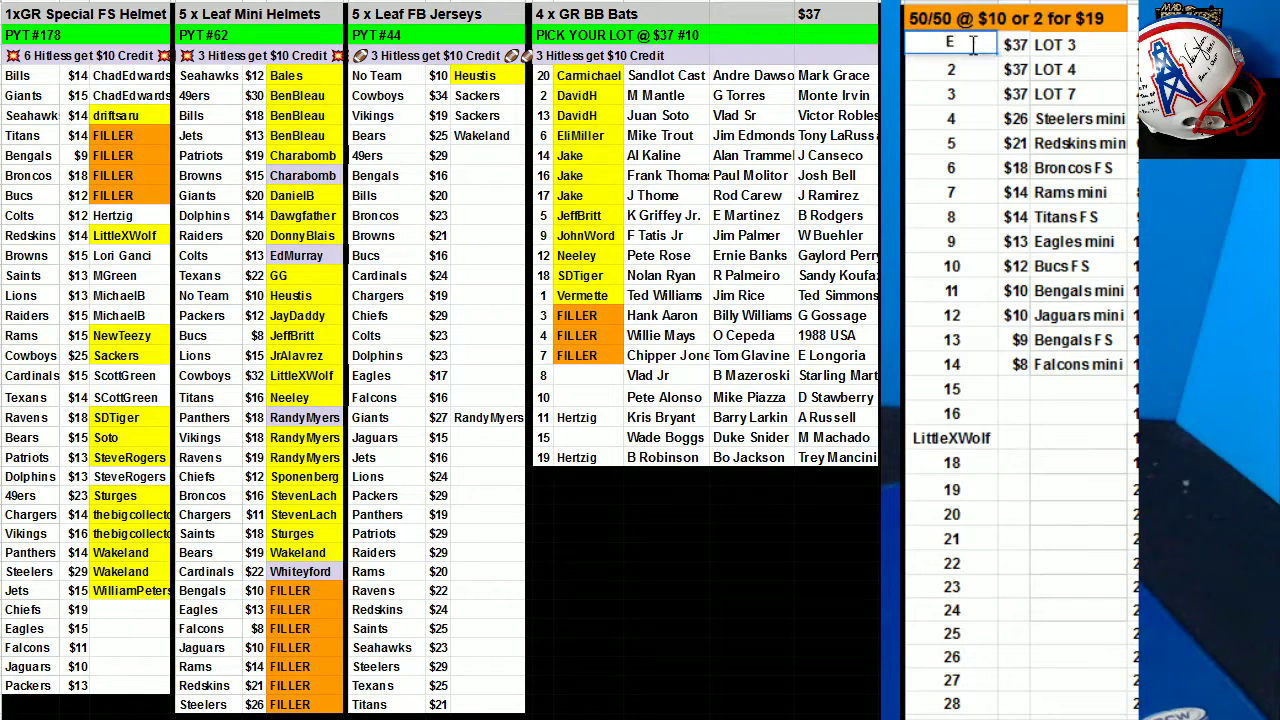
{"action": "key", "text": "Return"}
{"action": "type", "text": "Vode"}
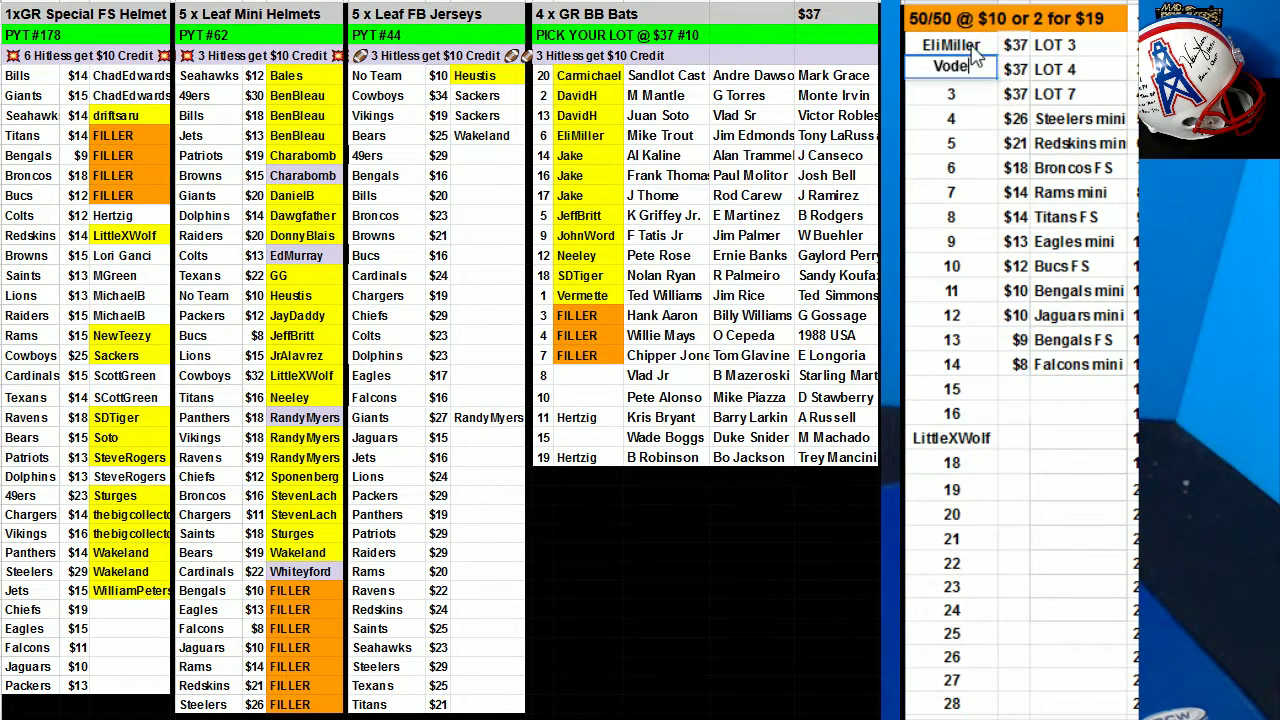
{"action": "key", "text": "Return"}
{"action": "key", "text": "Up"}
{"action": "left_click", "coordinate": [965, 290]}
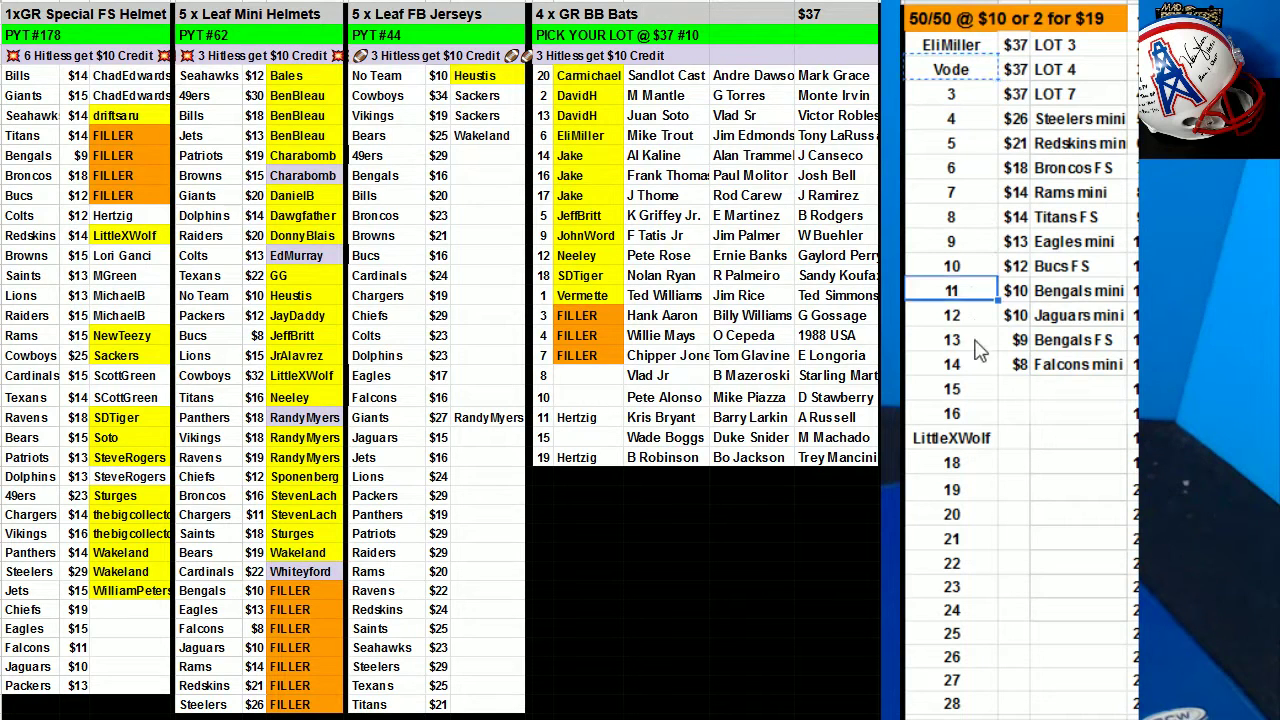
{"action": "type", "text": "Vode"}
{"action": "left_click", "coordinate": [965, 560]}
{"action": "type", "text": "Vode"}
{"action": "left_click", "coordinate": [955, 682]}
{"action": "type", "text": "Vode"}
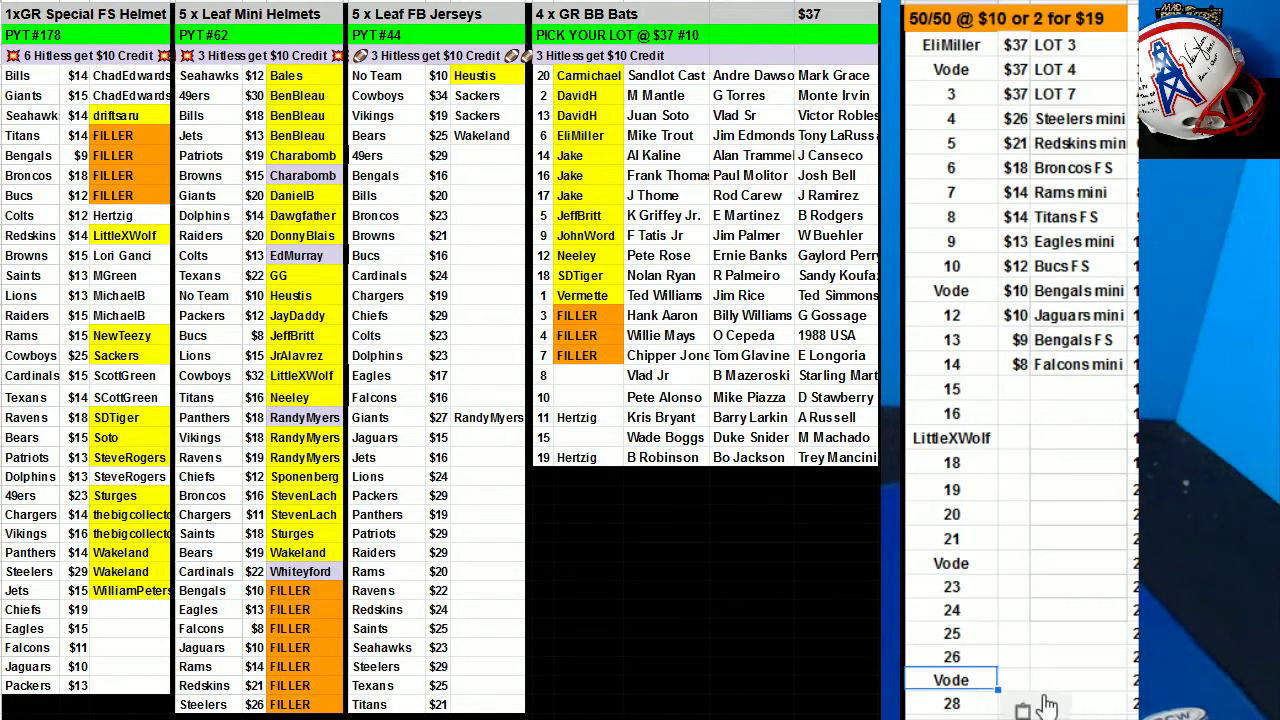
Fill 50/50 spots 3 and 4 with one buyer, then spots 5 and 21 with others.
{"action": "left_click", "coordinate": [957, 100]}
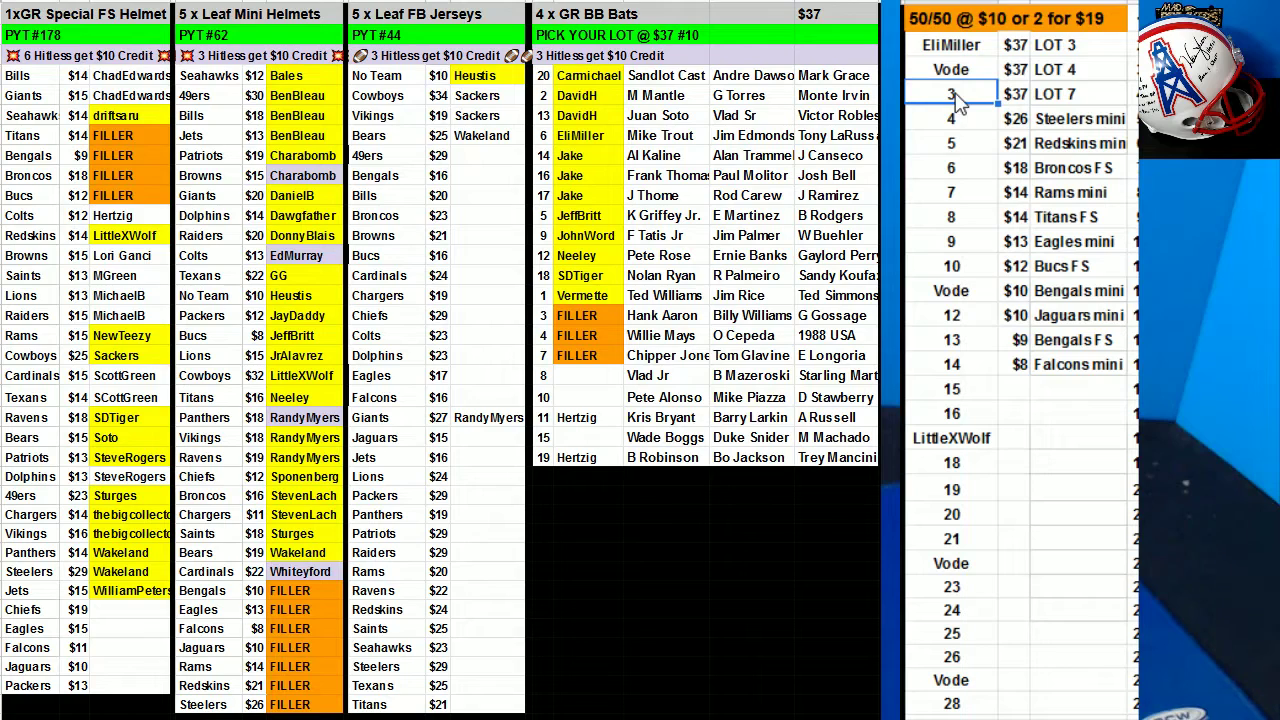
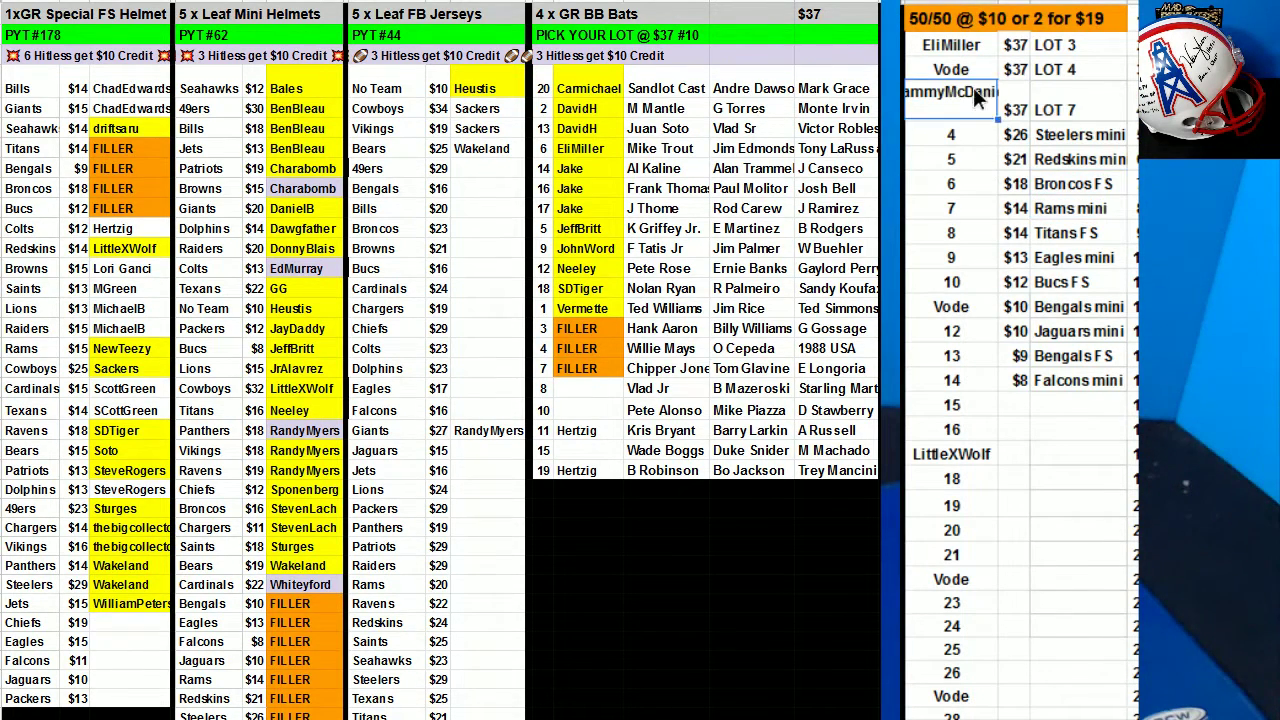
{"action": "double_click", "coordinate": [973, 88]}
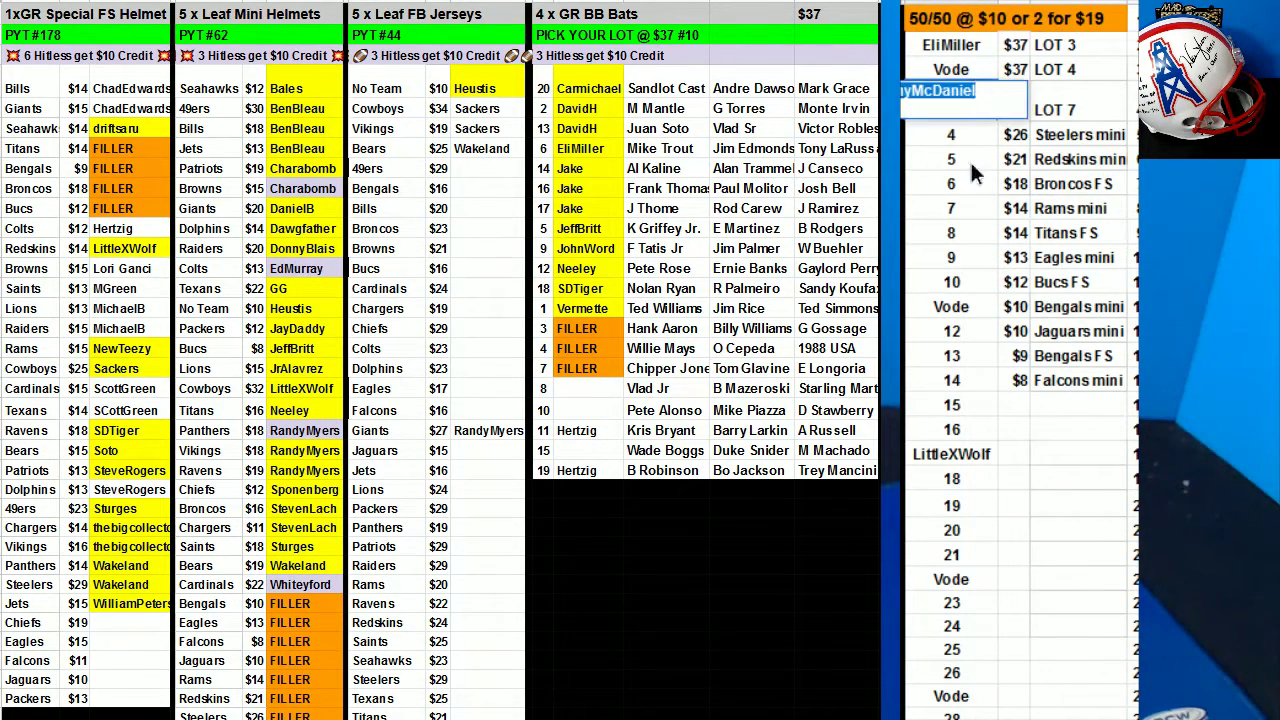
{"action": "key", "text": "ctrl+c"}
{"action": "key", "text": "Return"}
{"action": "key", "text": "ctrl+v"}
{"action": "key", "text": "Return"}
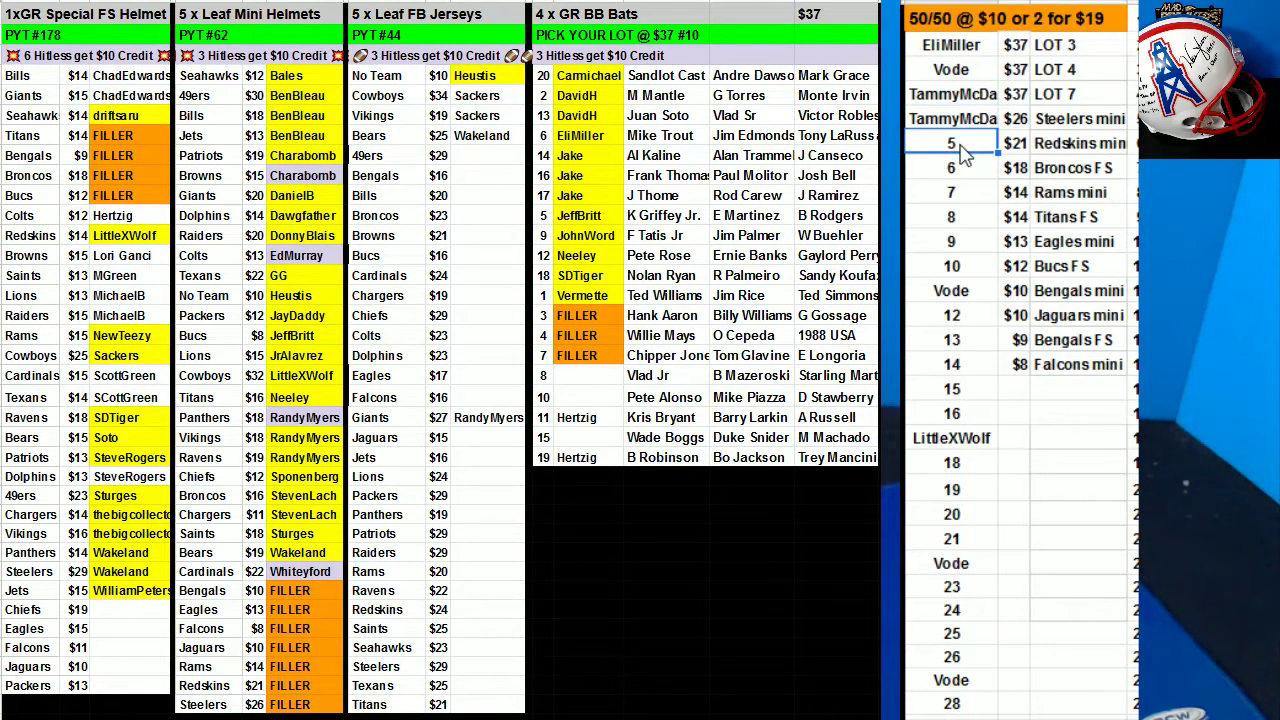
{"action": "type", "text": "BroV"}
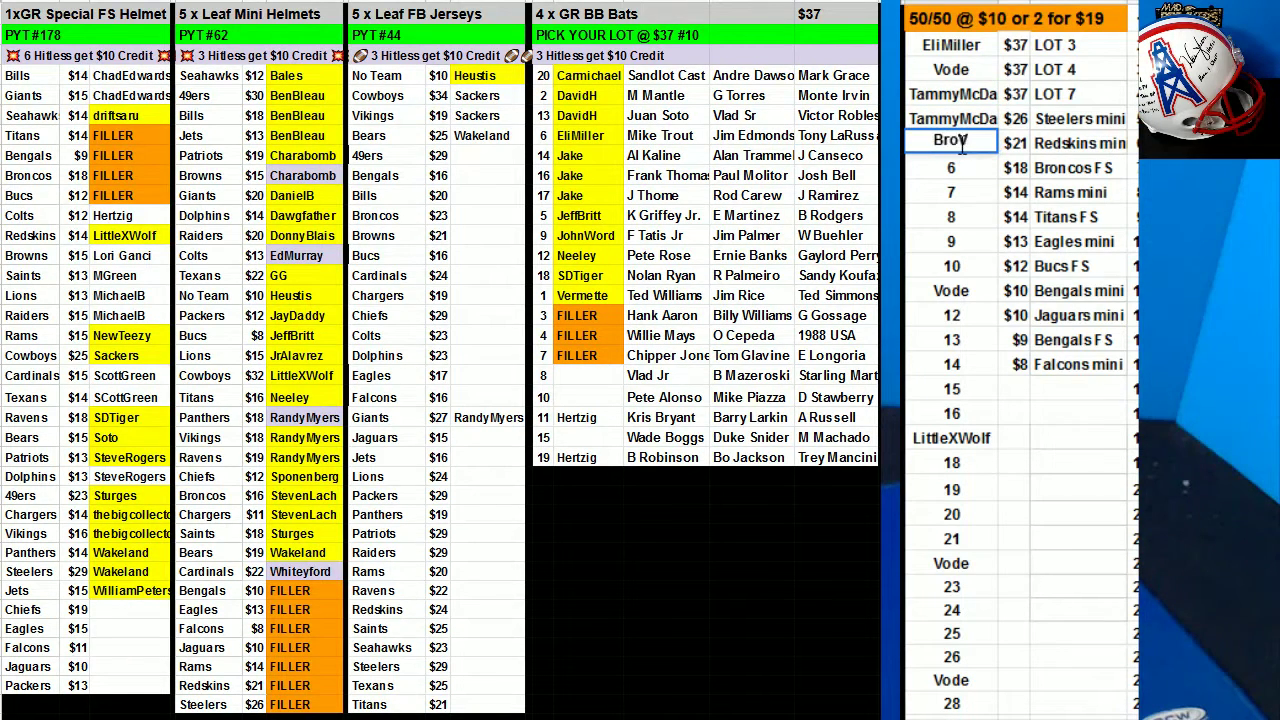
{"action": "type", "text": "sPro"}
{"action": "key", "text": "Return"}
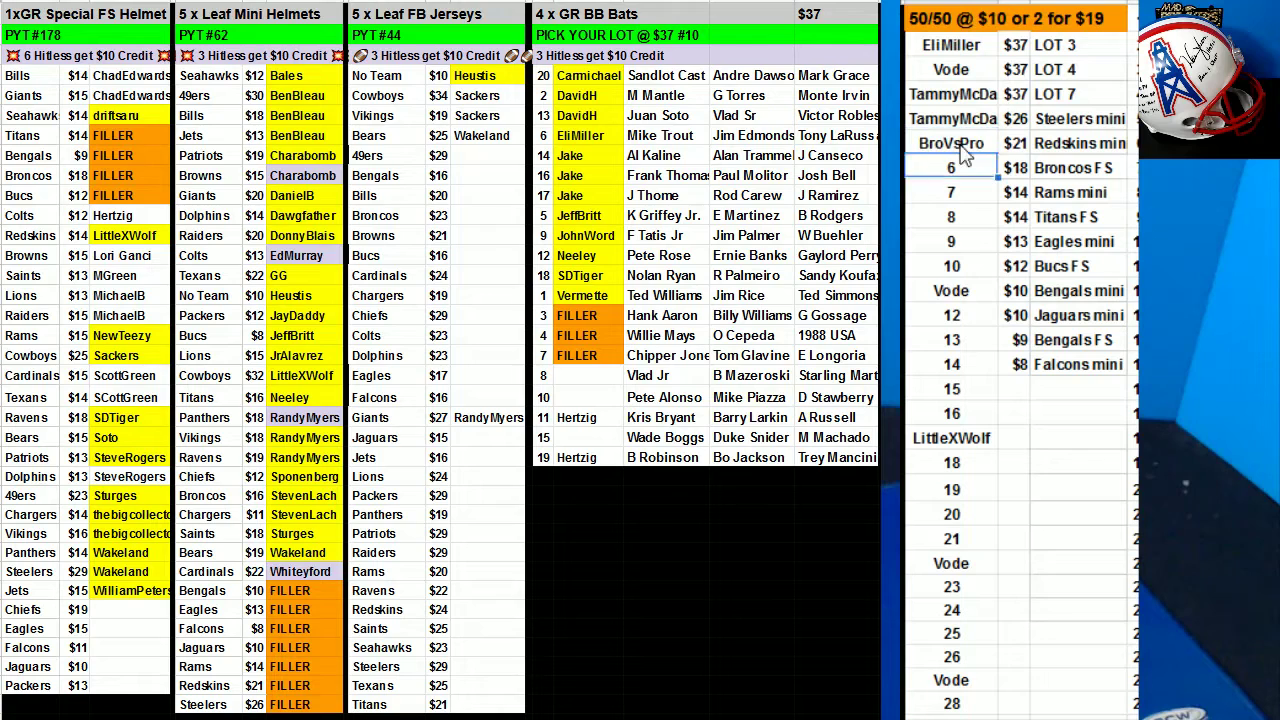
{"action": "key", "text": "Down"}
{"action": "key", "text": "Down"}
{"action": "key", "text": "Down"}
{"action": "key", "text": "Down"}
{"action": "key", "text": "Down"}
{"action": "key", "text": "Down"}
{"action": "key", "text": "Down"}
{"action": "key", "text": "Down"}
{"action": "key", "text": "Down"}
{"action": "key", "text": "Down"}
{"action": "key", "text": "Down"}
{"action": "key", "text": "Down"}
{"action": "key", "text": "Down"}
{"action": "key", "text": "Down"}
{"action": "key", "text": "Down"}
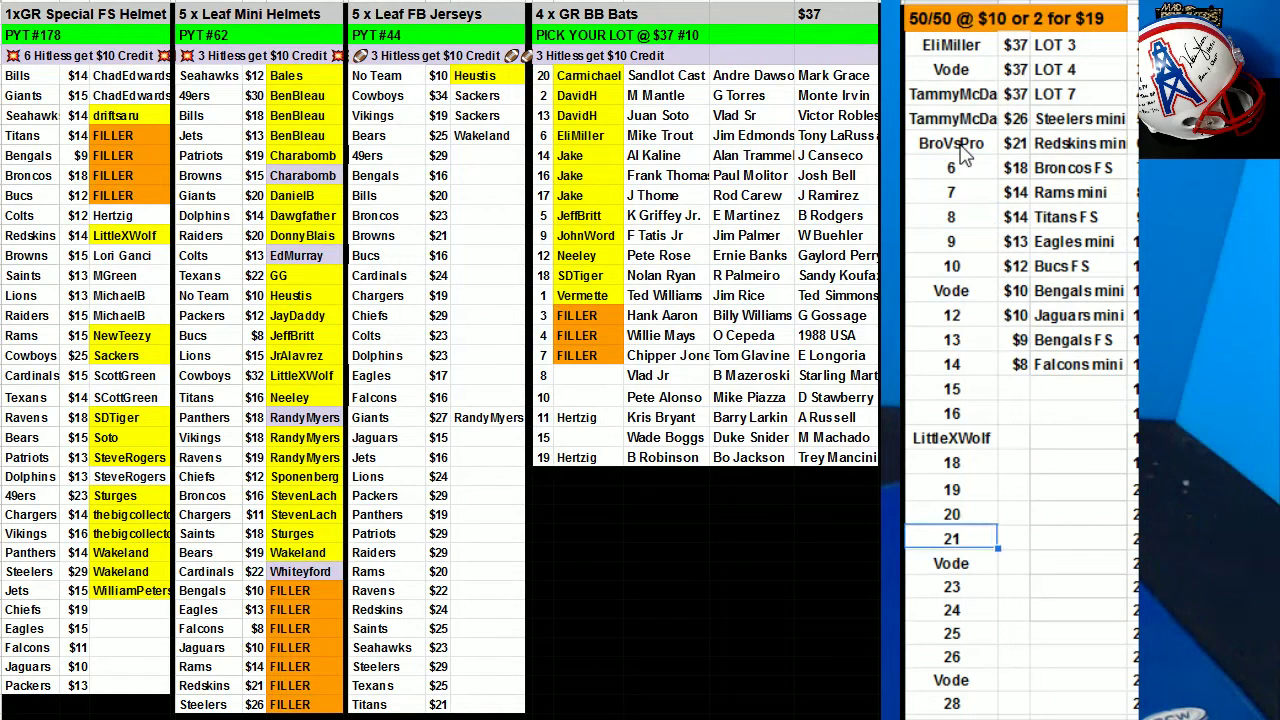
{"action": "type", "text": "JayDaddy"}
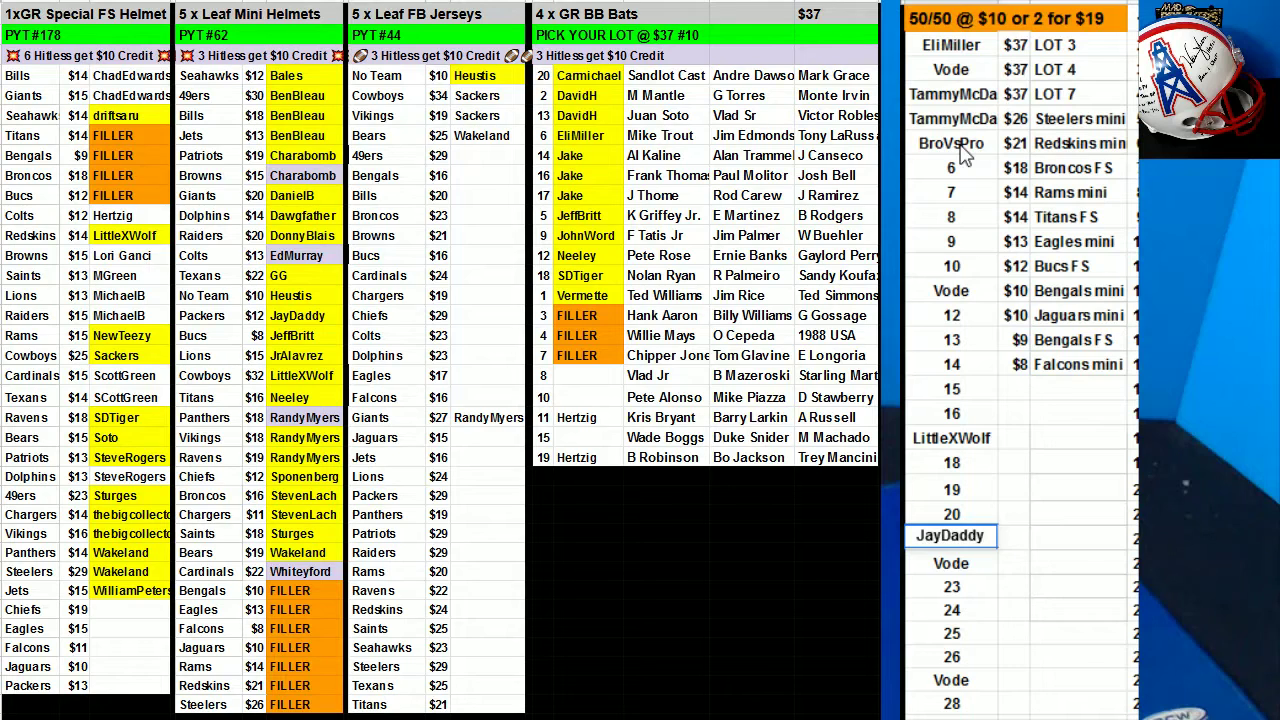
Enter winners' names in 50/50 slots 13 and 6, copying the slot 6 name.
{"action": "key", "text": "Up"}
{"action": "key", "text": "Up"}
{"action": "key", "text": "Up"}
{"action": "key", "text": "Up"}
{"action": "key", "text": "Up"}
{"action": "key", "text": "Up"}
{"action": "key", "text": "Up"}
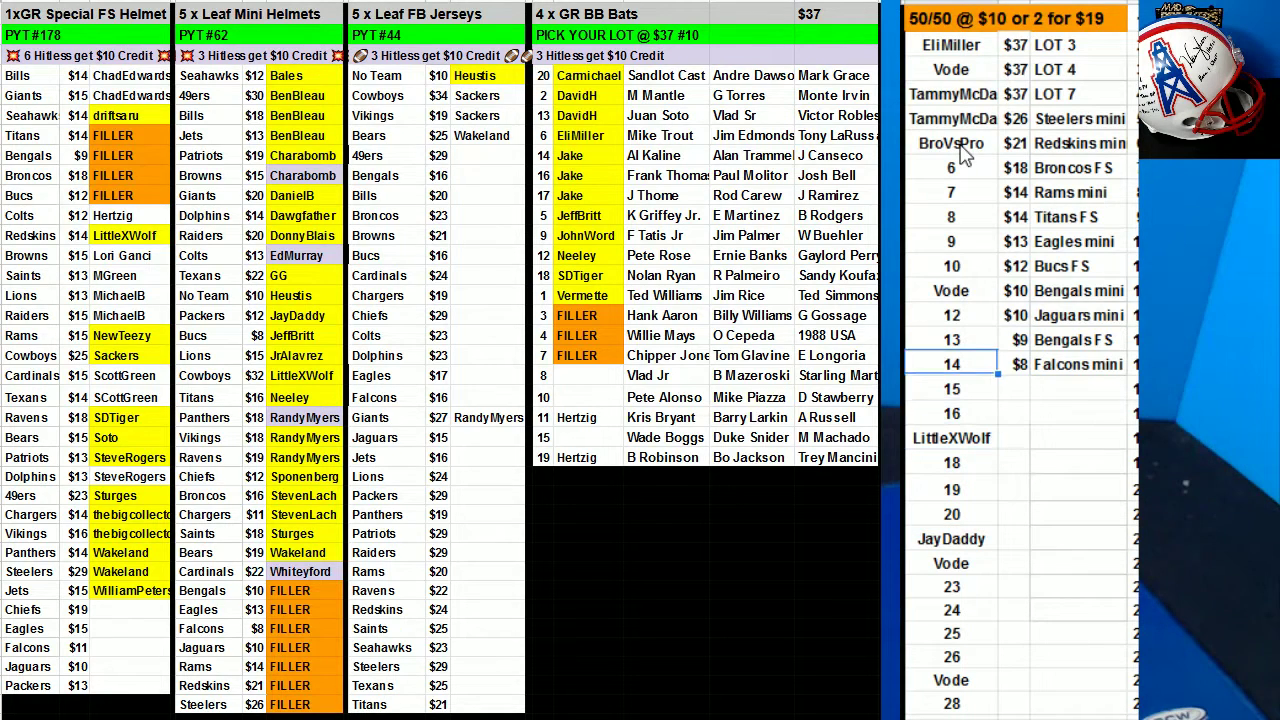
{"action": "key", "text": "Up"}
{"action": "type", "text": "Bill"}
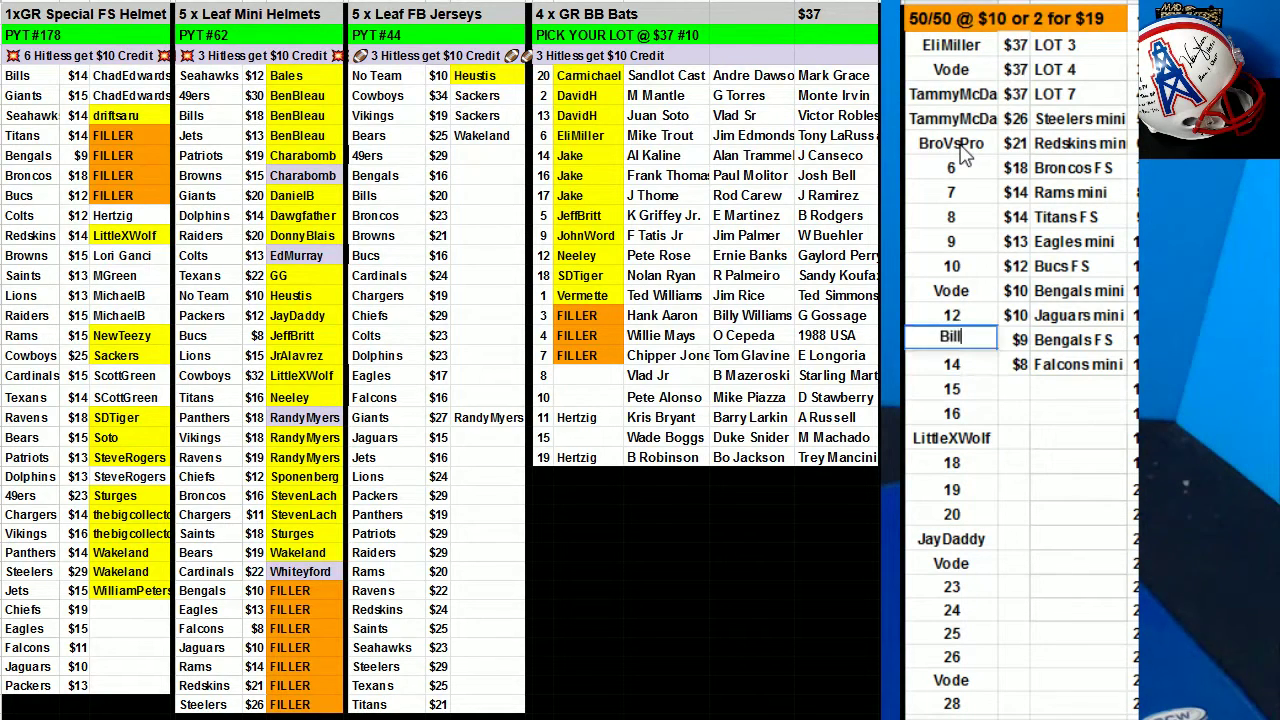
{"action": "type", "text": "yClubz"}
{"action": "key", "text": "Up"}
{"action": "key", "text": "Up"}
{"action": "key", "text": "Up"}
{"action": "key", "text": "Up"}
{"action": "key", "text": "Up"}
{"action": "key", "text": "Up"}
{"action": "key", "text": "Up"}
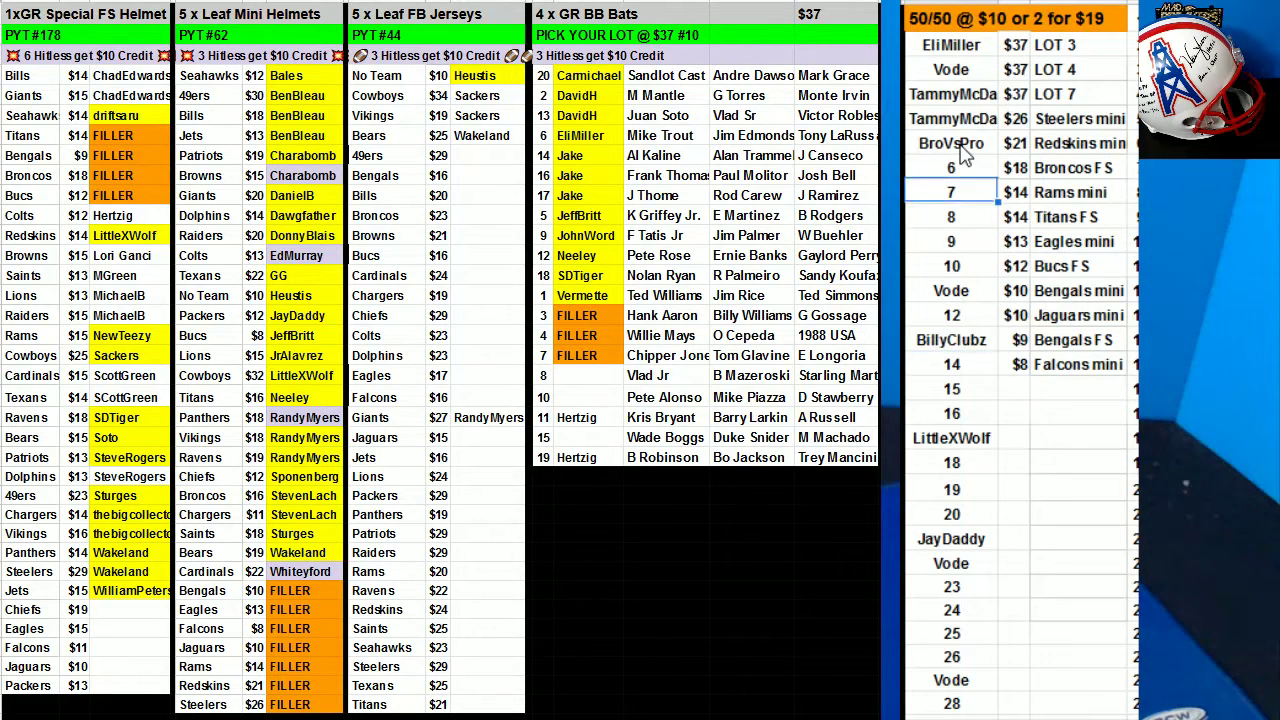
{"action": "type", "text": "Jake"}
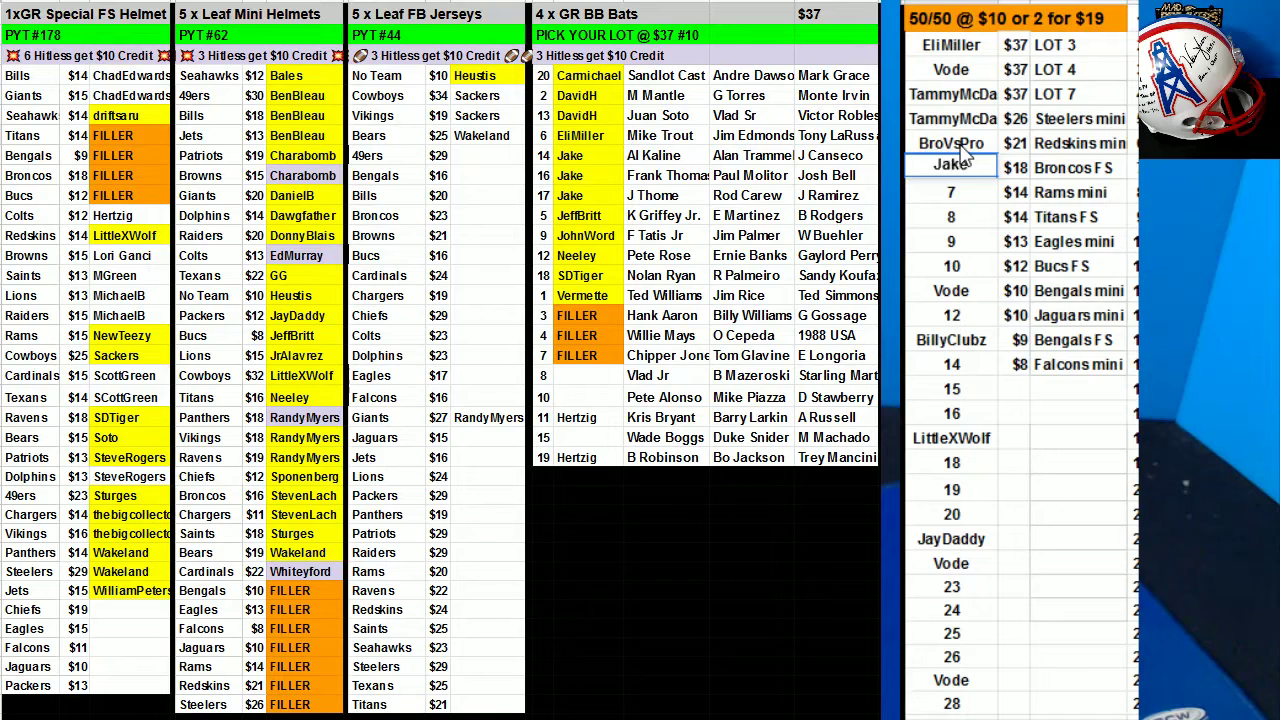
{"action": "key", "text": "ctrl+Return"}
{"action": "key", "text": "ctrl+c"}
Paste the slot 6 winner's name into 50/50 slots 12, 16 and 24.
{"action": "left_click", "coordinate": [965, 318]}
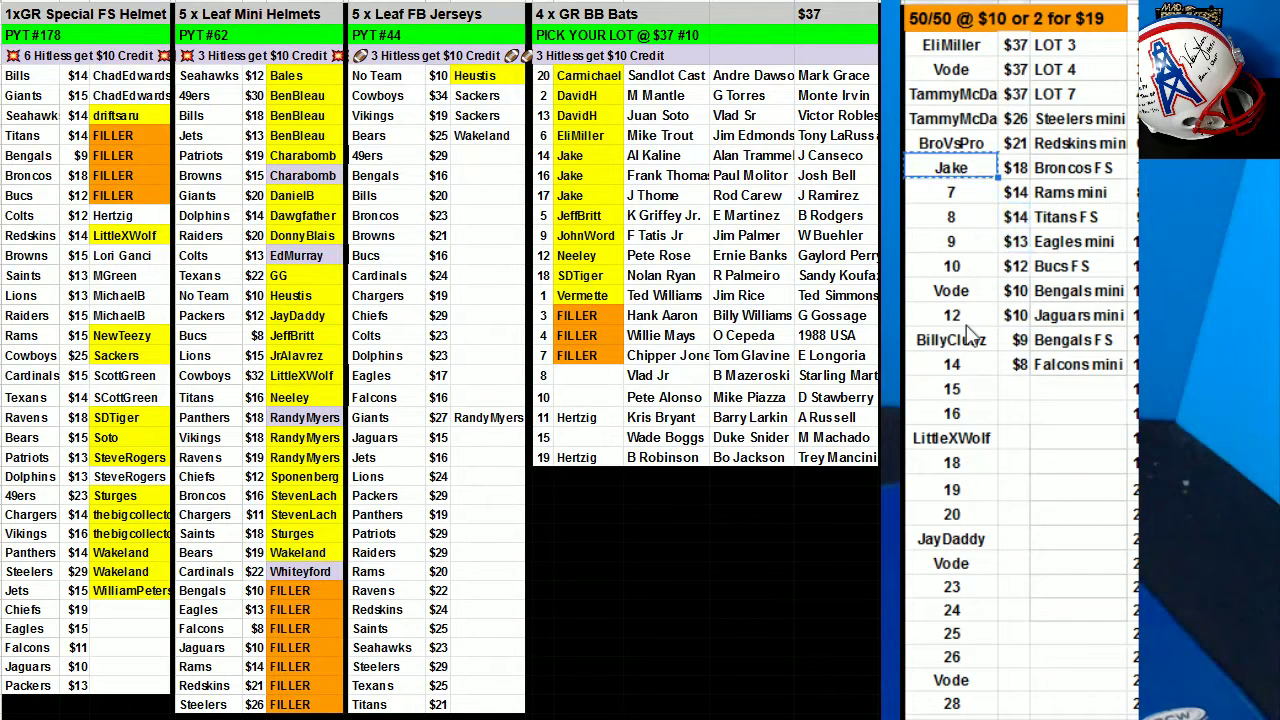
{"action": "key", "text": "ctrl+v"}
{"action": "left_click", "coordinate": [970, 413]}
{"action": "key", "text": "ctrl+v"}
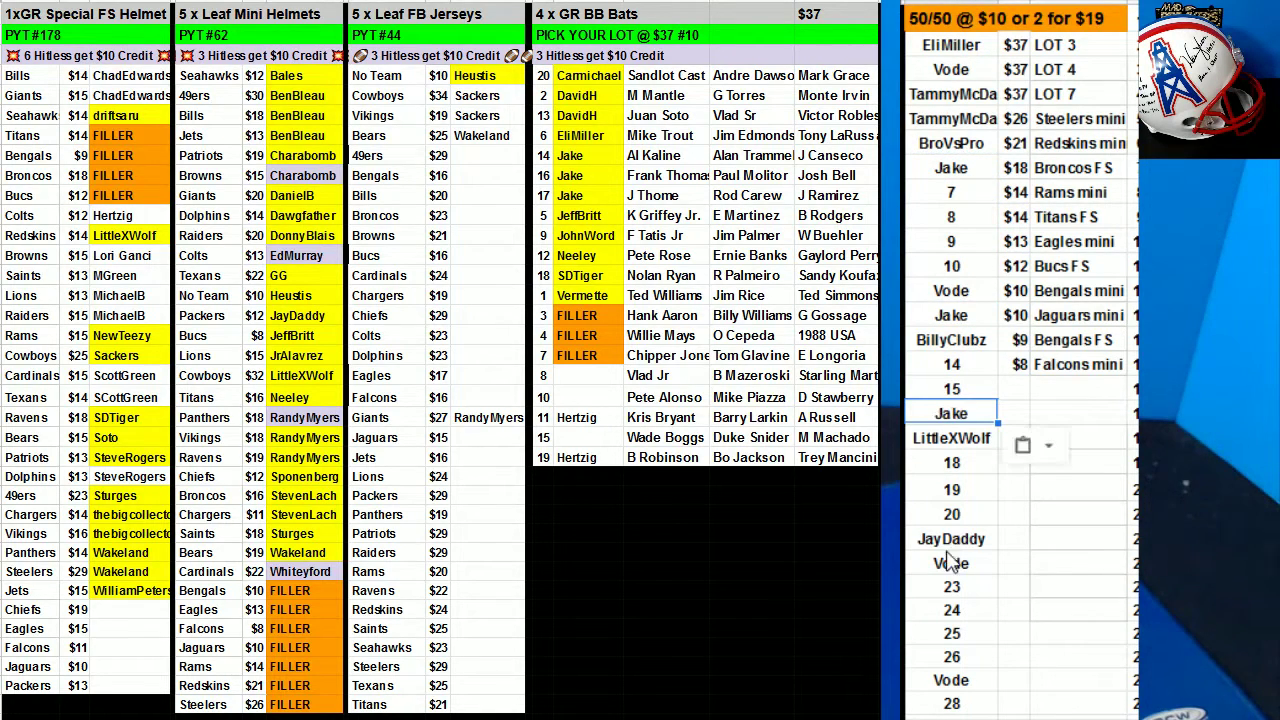
{"action": "left_click", "coordinate": [952, 612]}
{"action": "key", "text": "ctrl+v"}
Enter buyers' names in slots 7 and 8, removing a stray extra line from slot 8.
{"action": "left_click", "coordinate": [910, 199]}
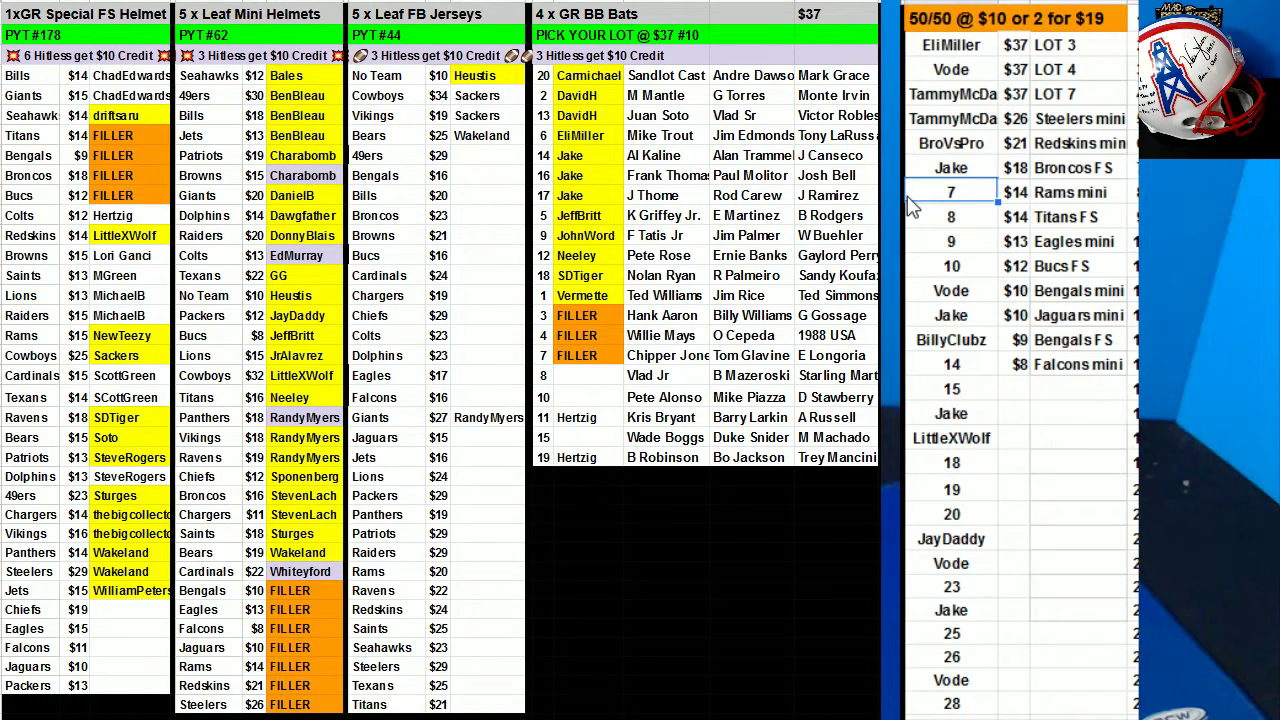
{"action": "type", "text": "Daw"}
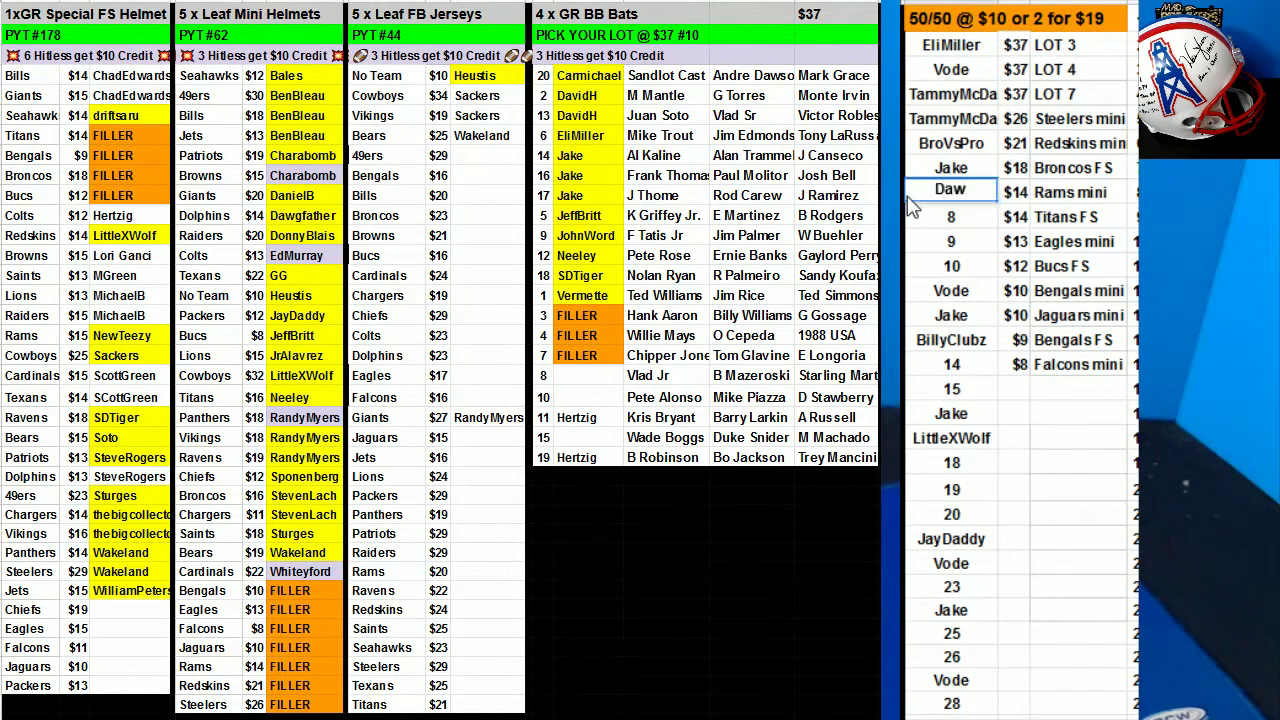
{"action": "type", "text": "gfather"}
{"action": "key", "text": "Return"}
{"action": "type", "text": "Lag"}
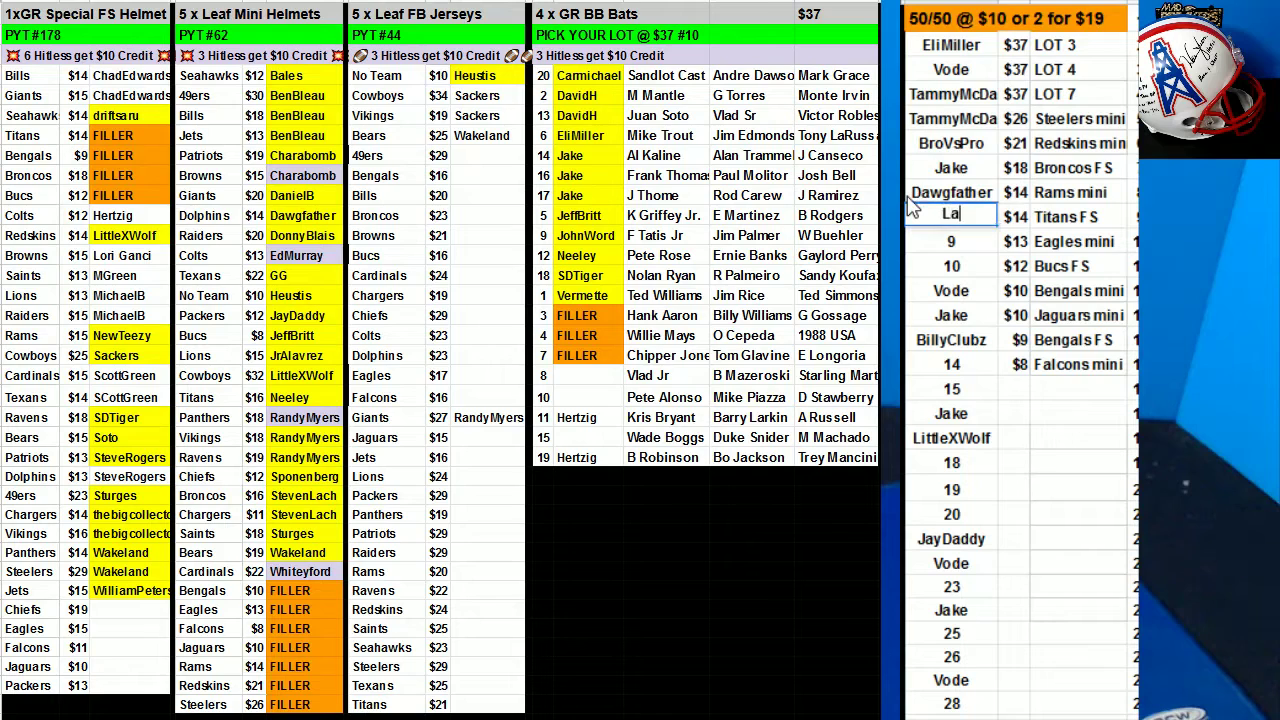
{"action": "key", "text": "BackSpace"}
{"action": "key", "text": "BackSpace"}
{"action": "key", "text": "BackSpace"}
{"action": "type", "text": "Charabomb"}
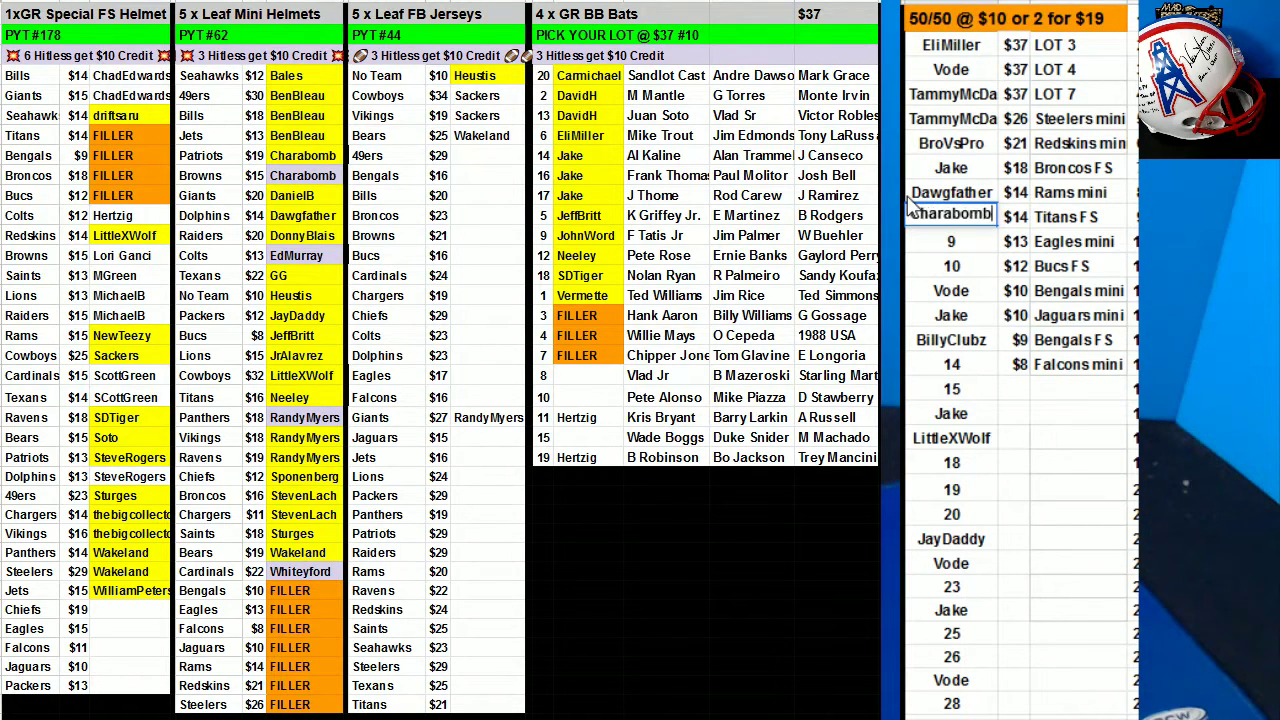
{"action": "key", "text": "alt+Return"}
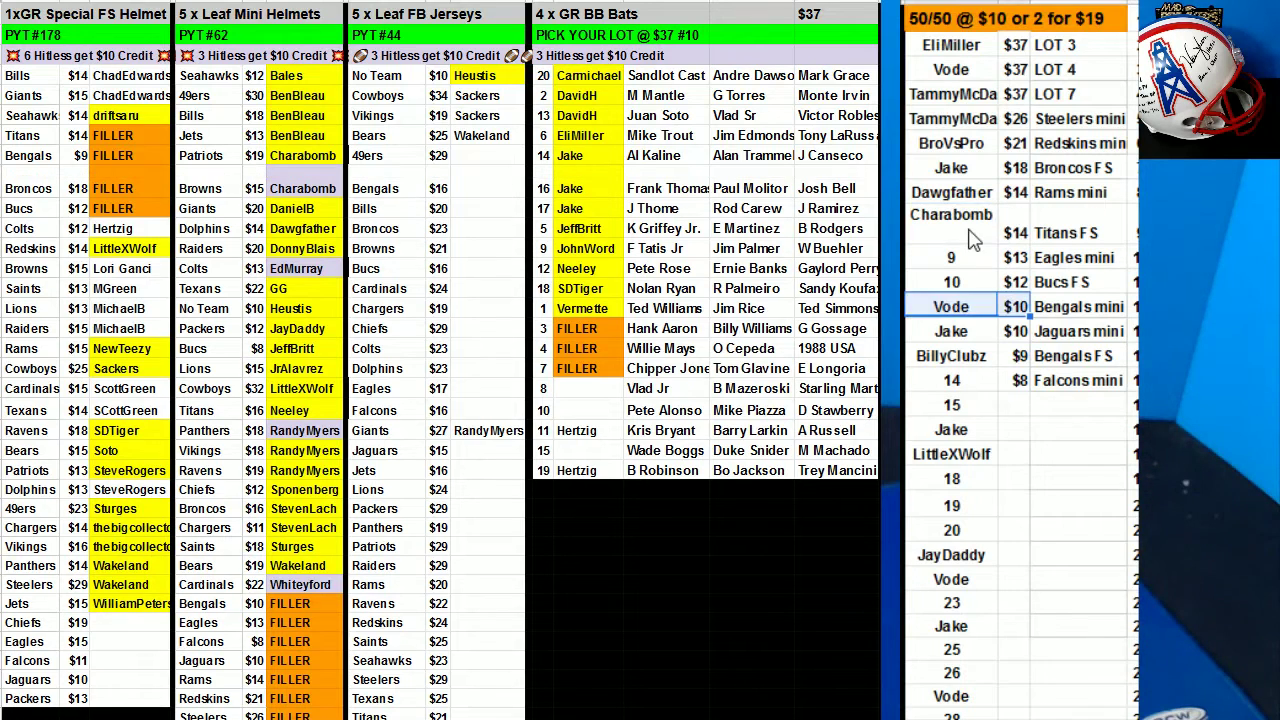
{"action": "left_click_drag", "start_coordinate": [912, 212], "coordinate": [967, 240]}
{"action": "left_click", "coordinate": [967, 240]}
{"action": "key", "text": "BackSpace"}
{"action": "key", "text": "ctrl+Return"}
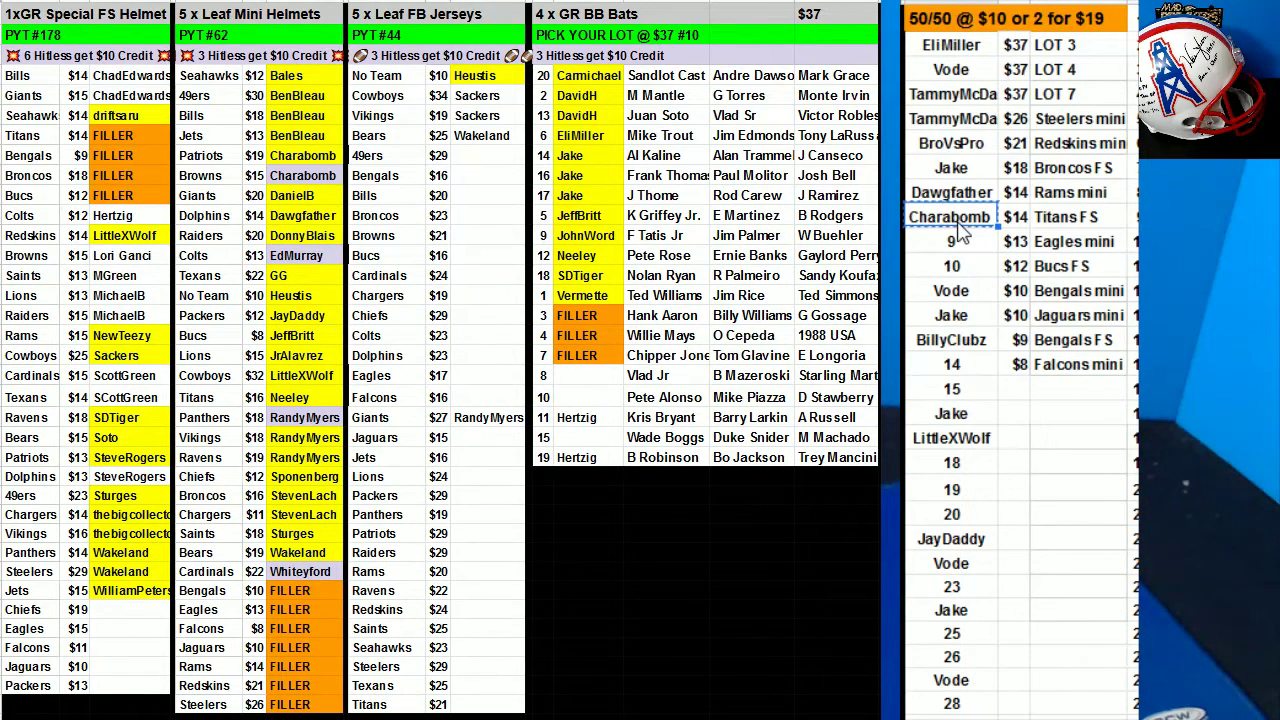
Enter buyers' names in 50/50 slots 9, 10, 14, 15 and 18.
{"action": "left_click", "coordinate": [960, 240]}
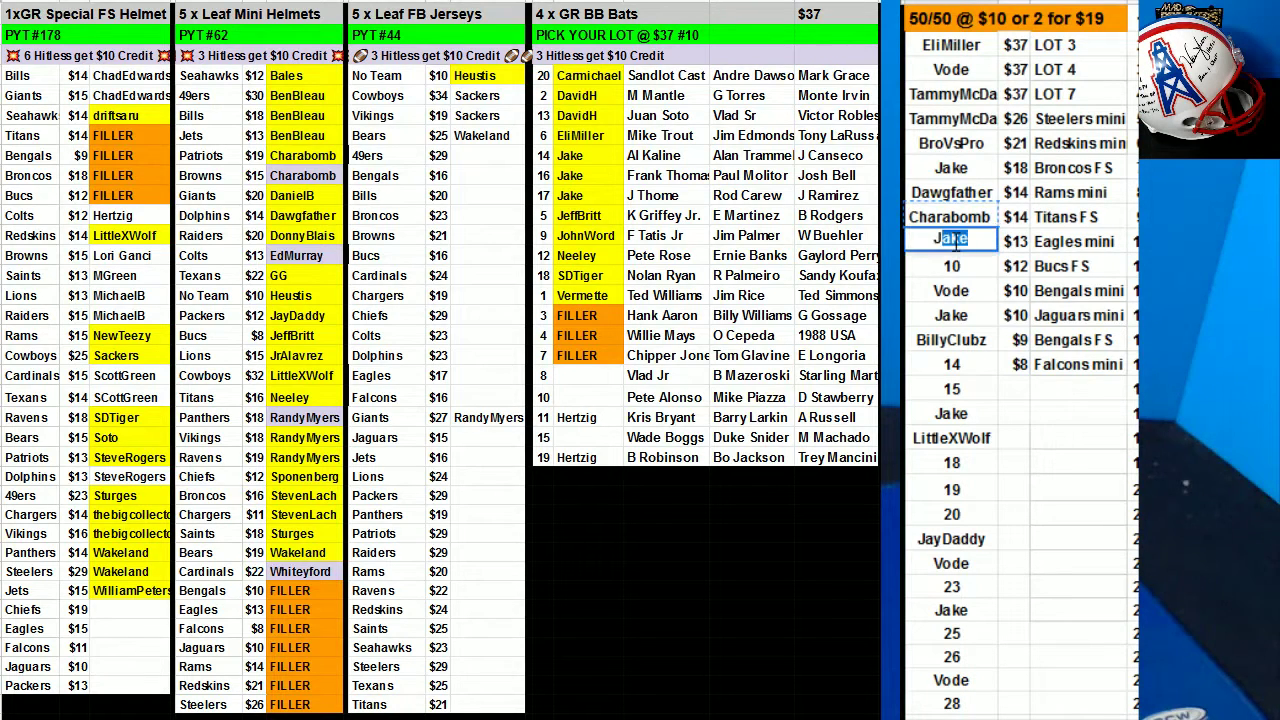
{"action": "key", "text": "Return"}
{"action": "key", "text": "Return"}
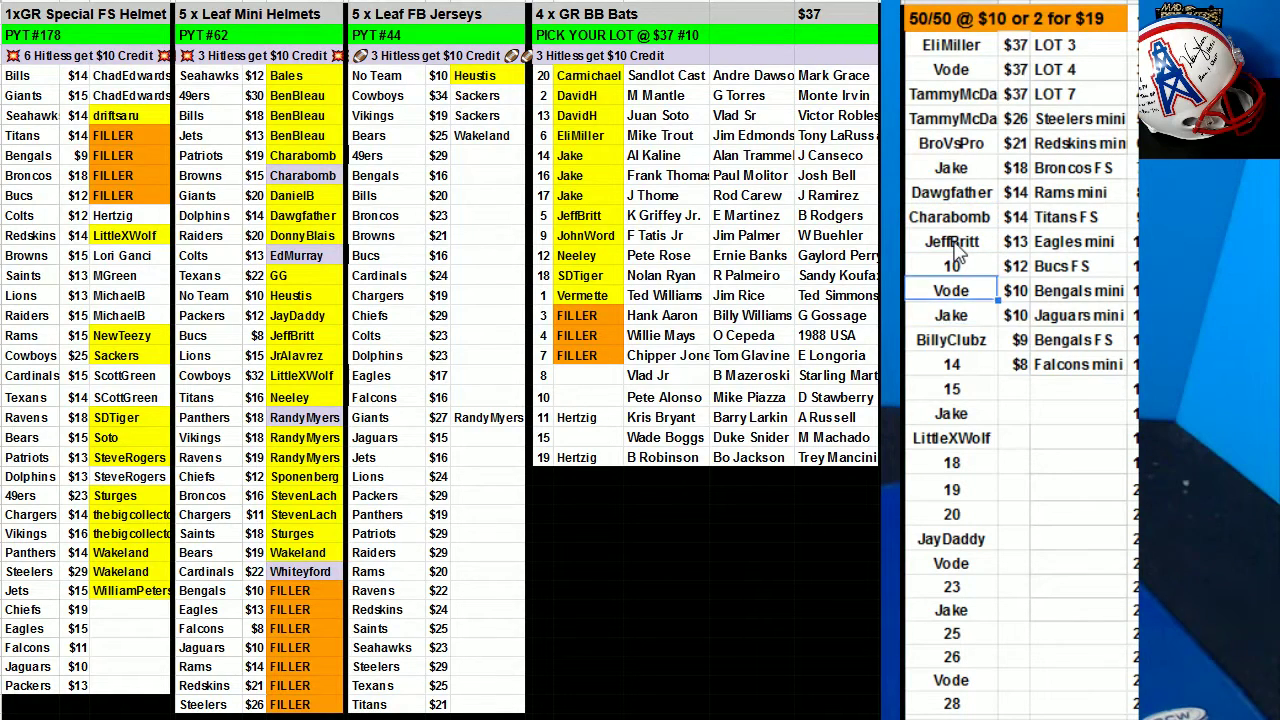
{"action": "key", "text": "Up"}
{"action": "type", "text": "NewTeez"}
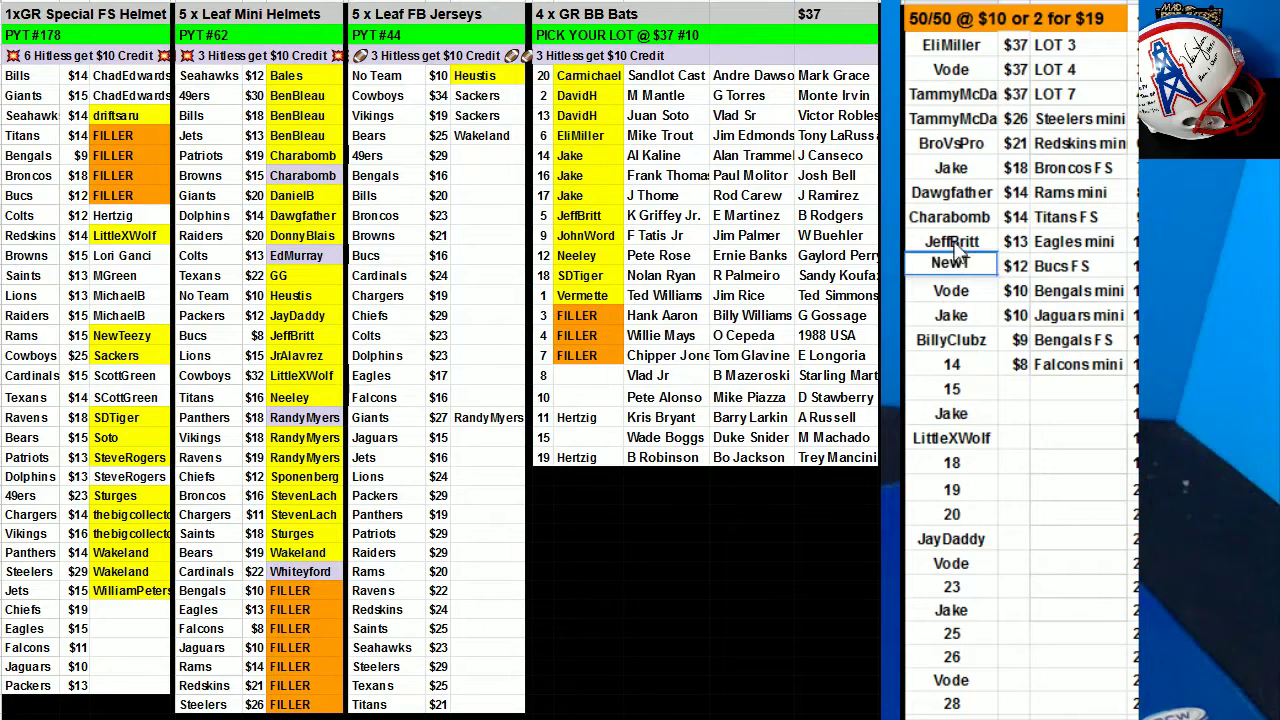
{"action": "type", "text": "y"}
{"action": "key", "text": "Down"}
{"action": "key", "text": "Down"}
{"action": "key", "text": "Down"}
{"action": "key", "text": "Down"}
{"action": "type", "text": "M"}
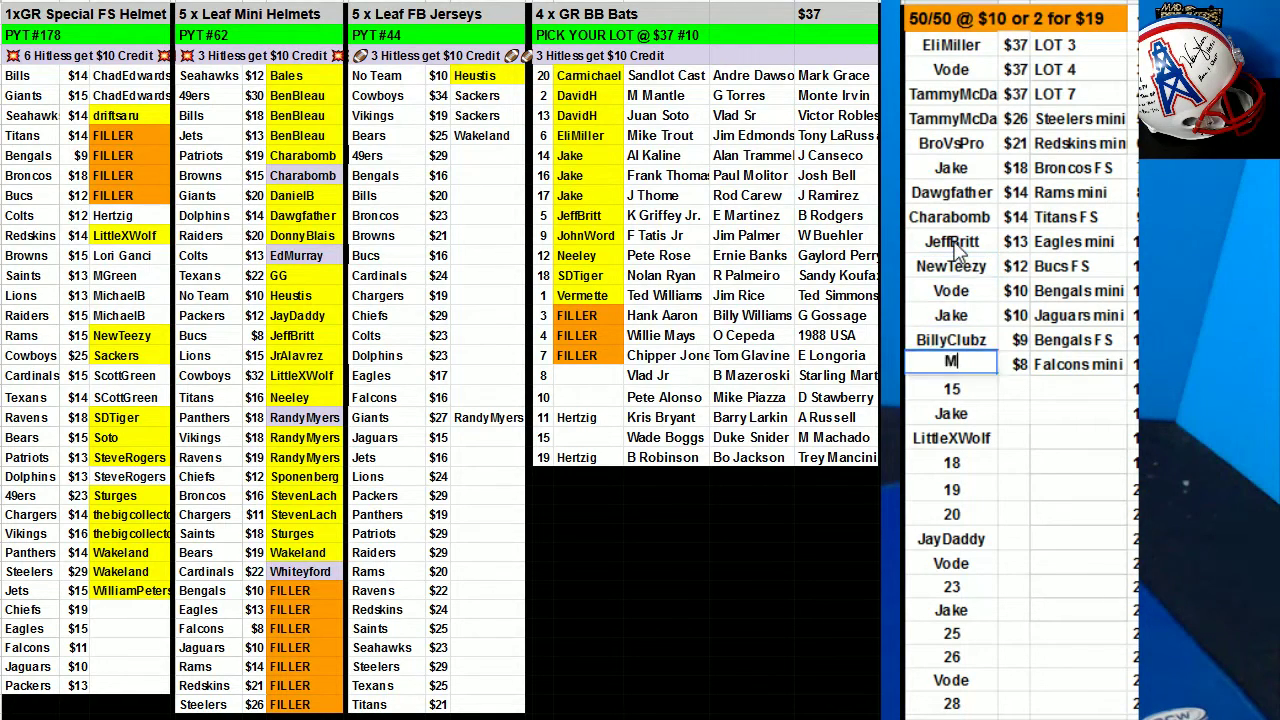
{"action": "type", "text": "ichaelB"}
{"action": "key", "text": "Return"}
{"action": "type", "text": "MGreen"}
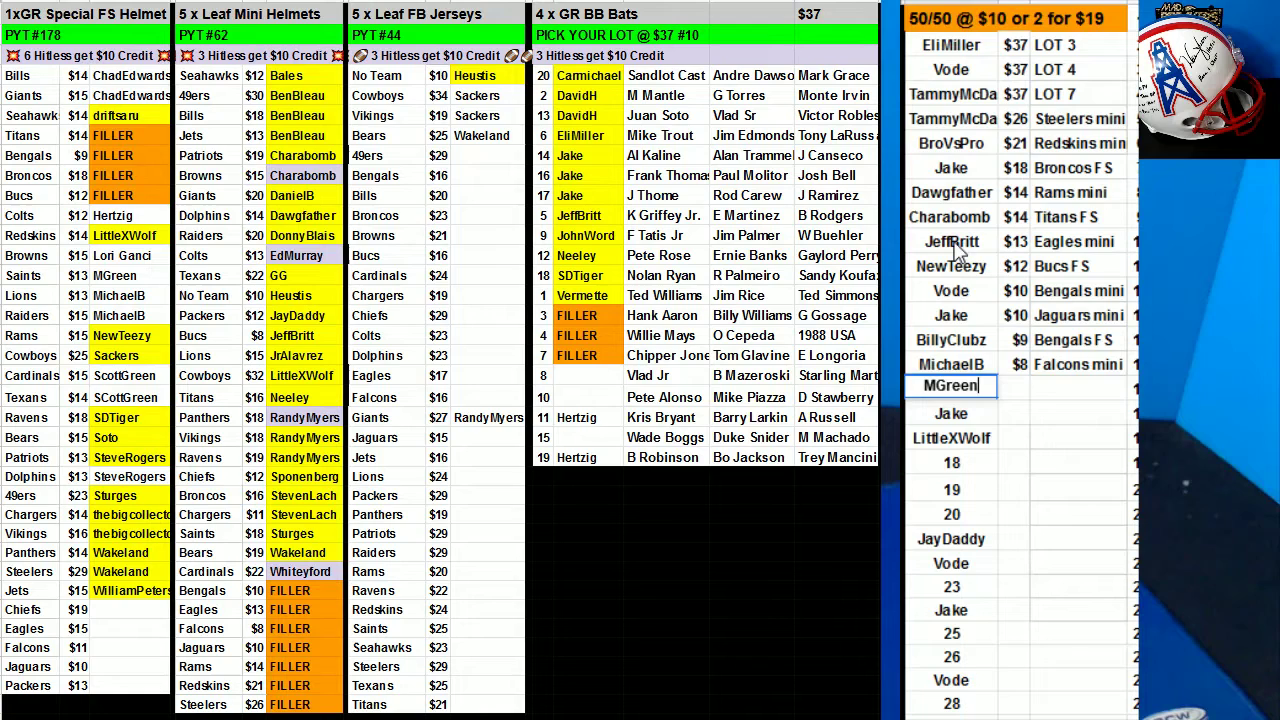
{"action": "key", "text": "Return"}
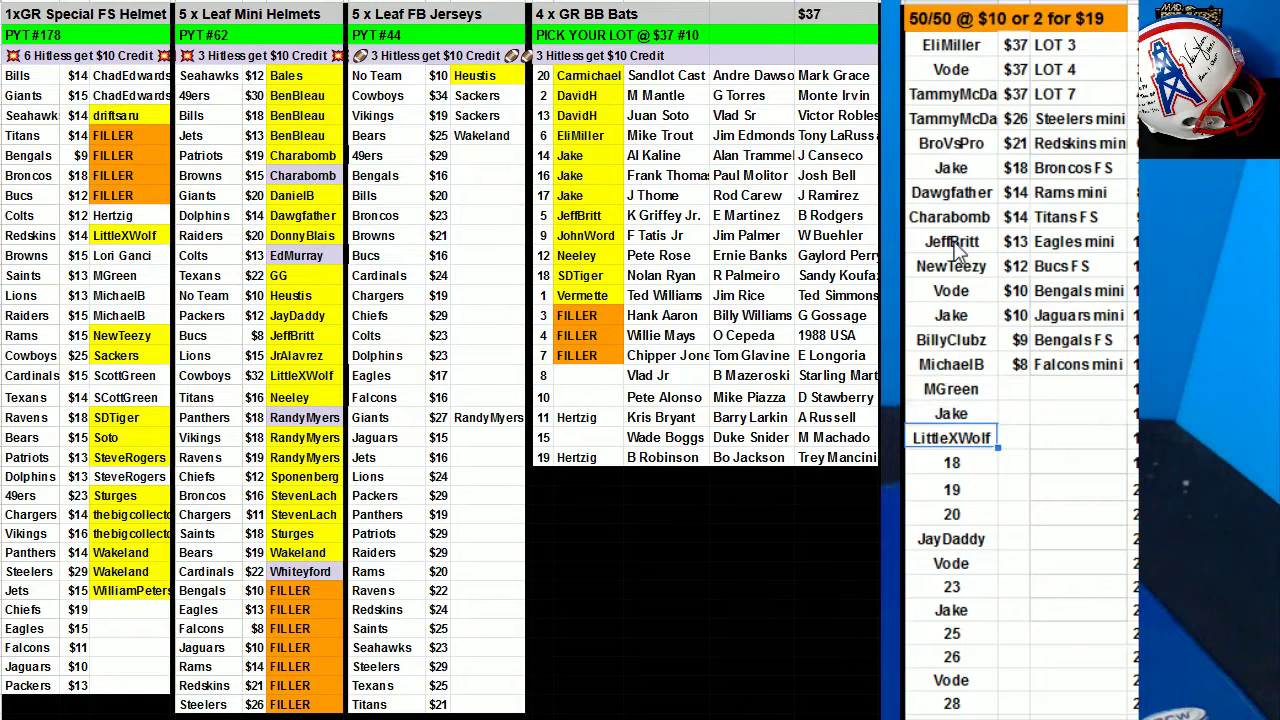
{"action": "key", "text": "Down"}
{"action": "key", "text": "Down"}
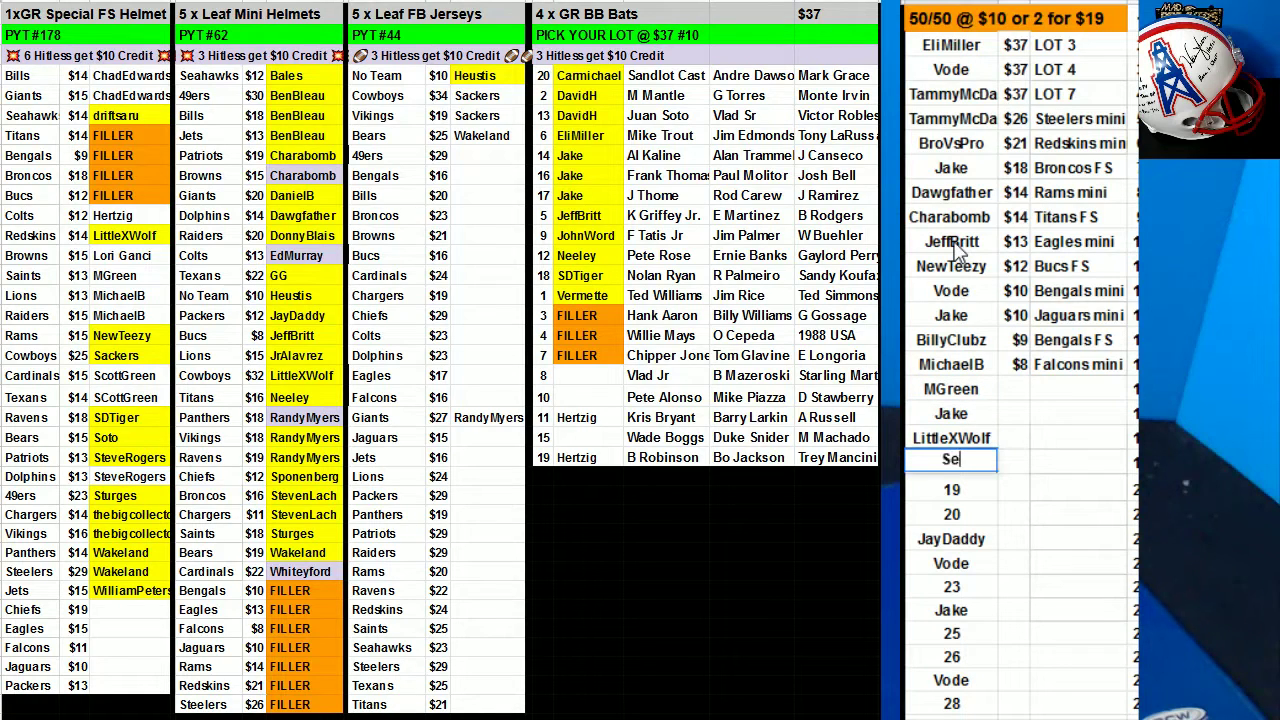
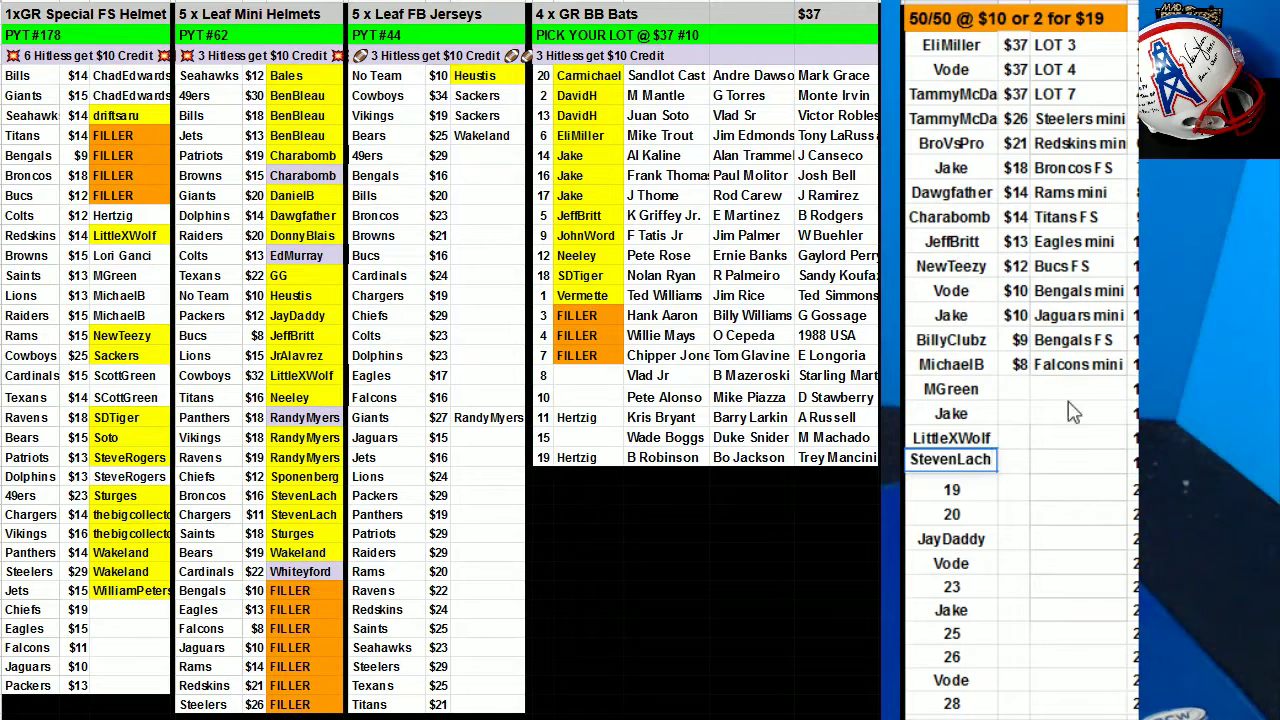
{"action": "key", "text": "Return"}
Fill slots 19, 20 and 23 with buyers' names and copy the slot 23 name.
{"action": "key", "text": "ctrl+v"}
{"action": "key", "text": "Return"}
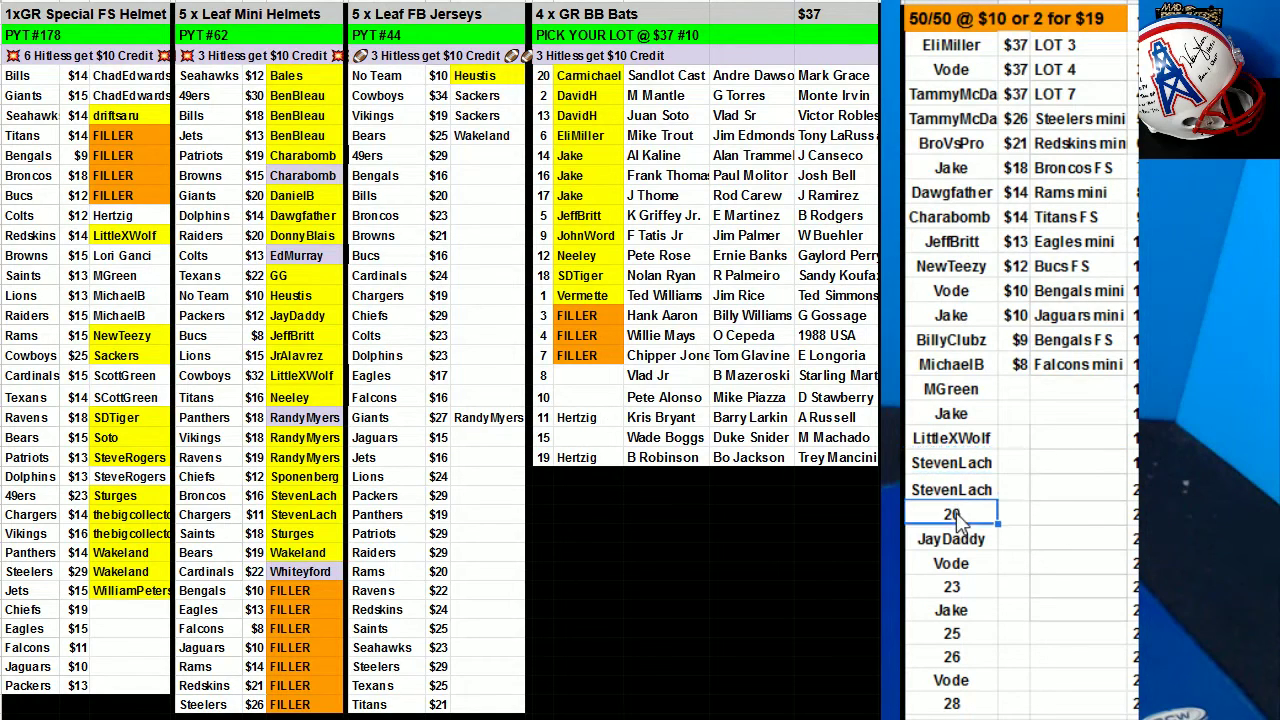
{"action": "type", "text": "JayD"}
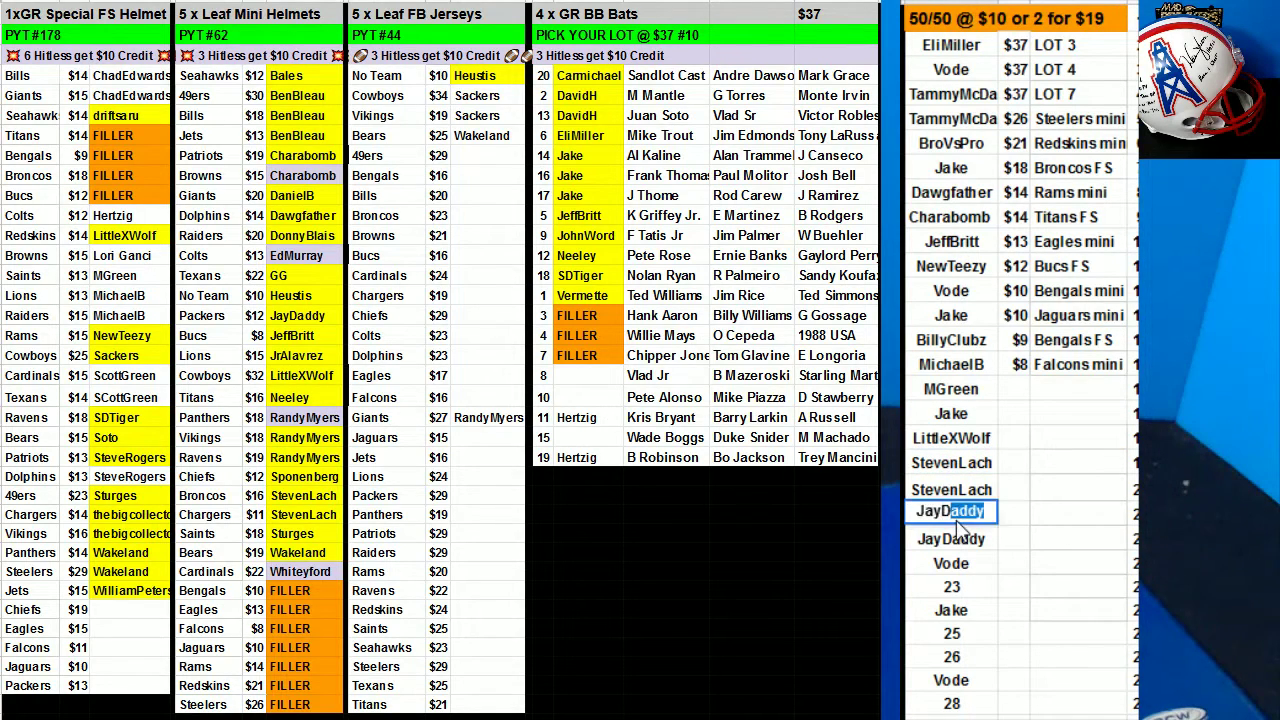
{"action": "key", "text": "Return"}
{"action": "key", "text": "Down"}
{"action": "key", "text": "Down"}
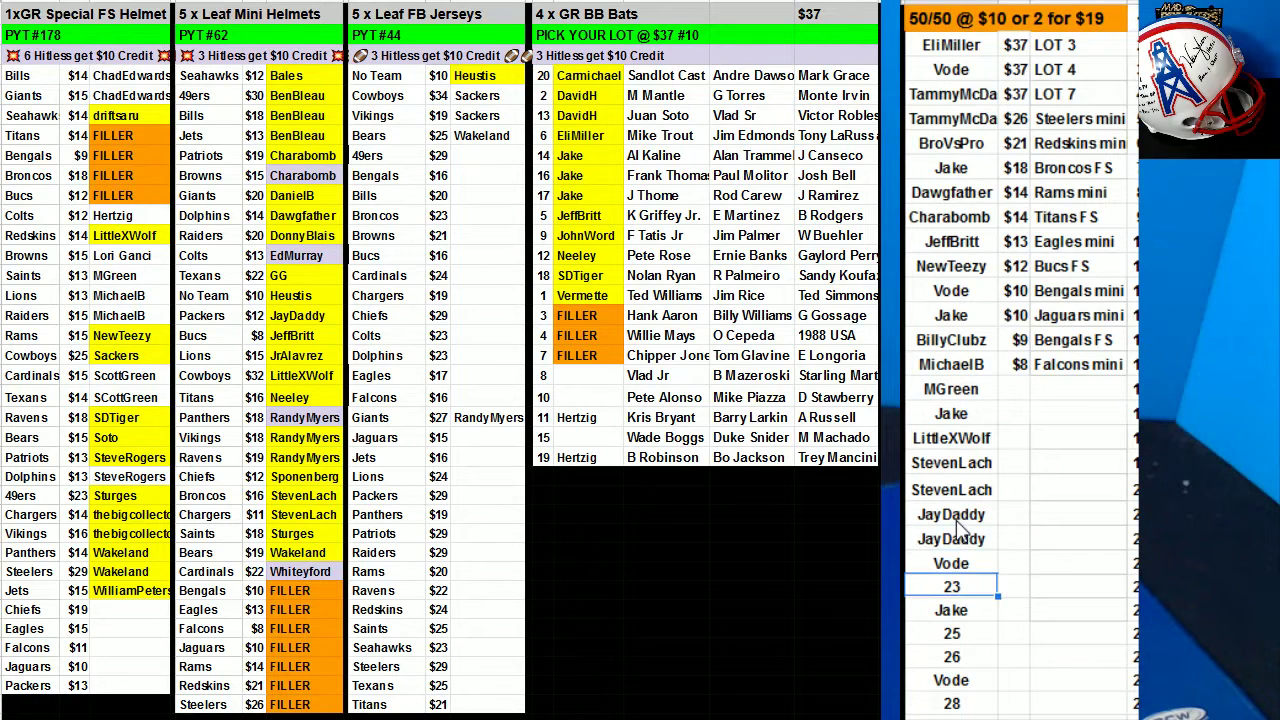
{"action": "type", "text": "Neeley"}
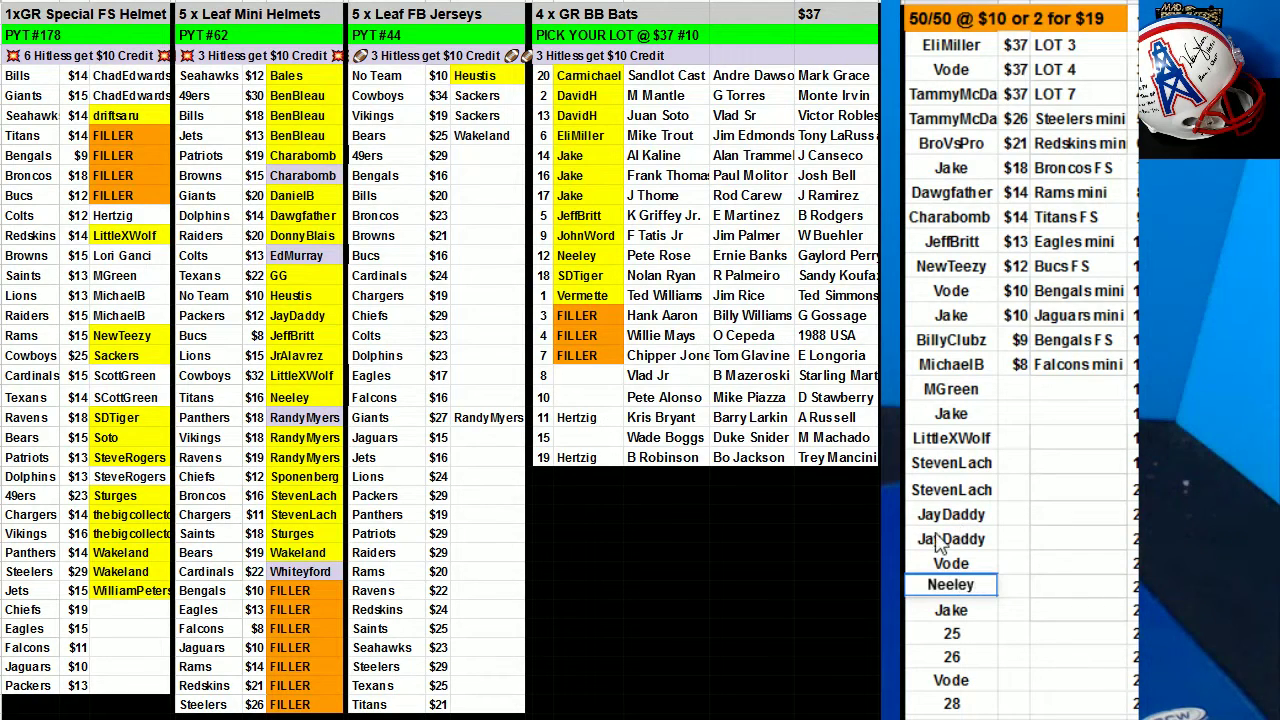
{"action": "key", "text": "Return"}
{"action": "key", "text": "Right"}
{"action": "left_click", "coordinate": [983, 588]}
{"action": "key", "text": "ctrl+c"}
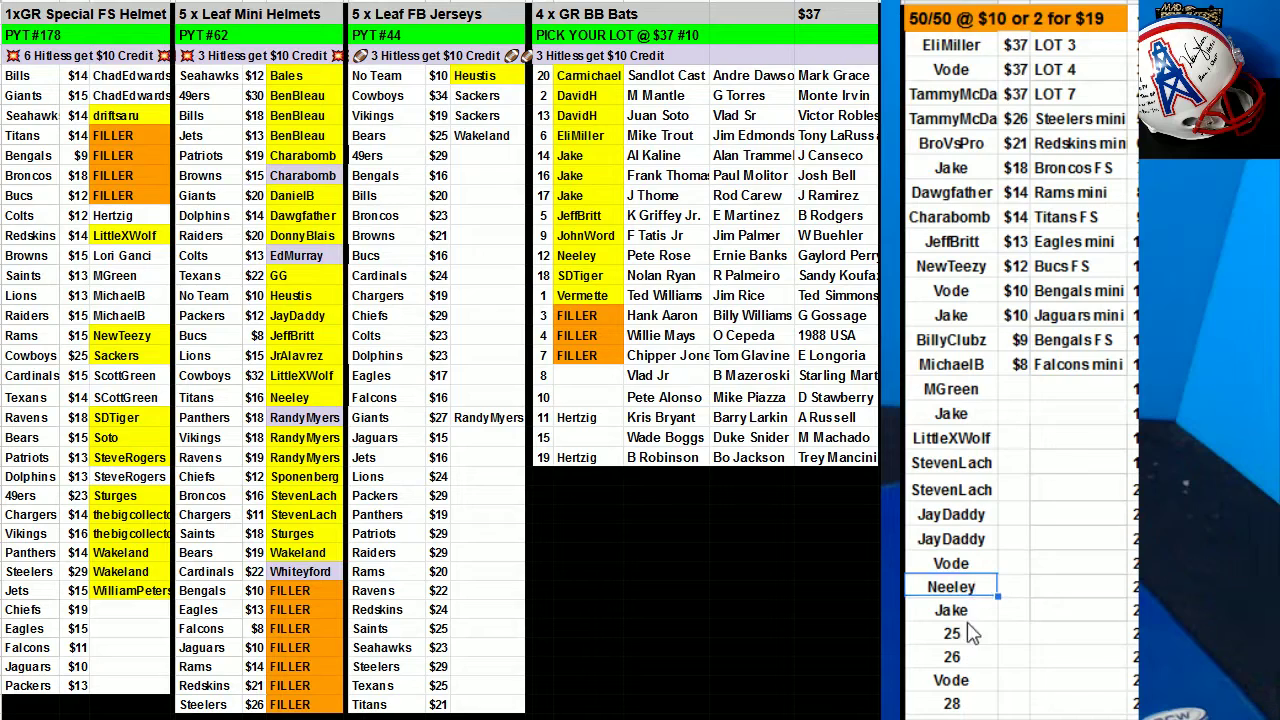
Fill slot 25 with the slot 23 buyer, and slots 26 and 28 with another buyer.
{"action": "left_click", "coordinate": [970, 638]}
{"action": "key", "text": "ctrl+v"}
{"action": "left_click", "coordinate": [970, 660]}
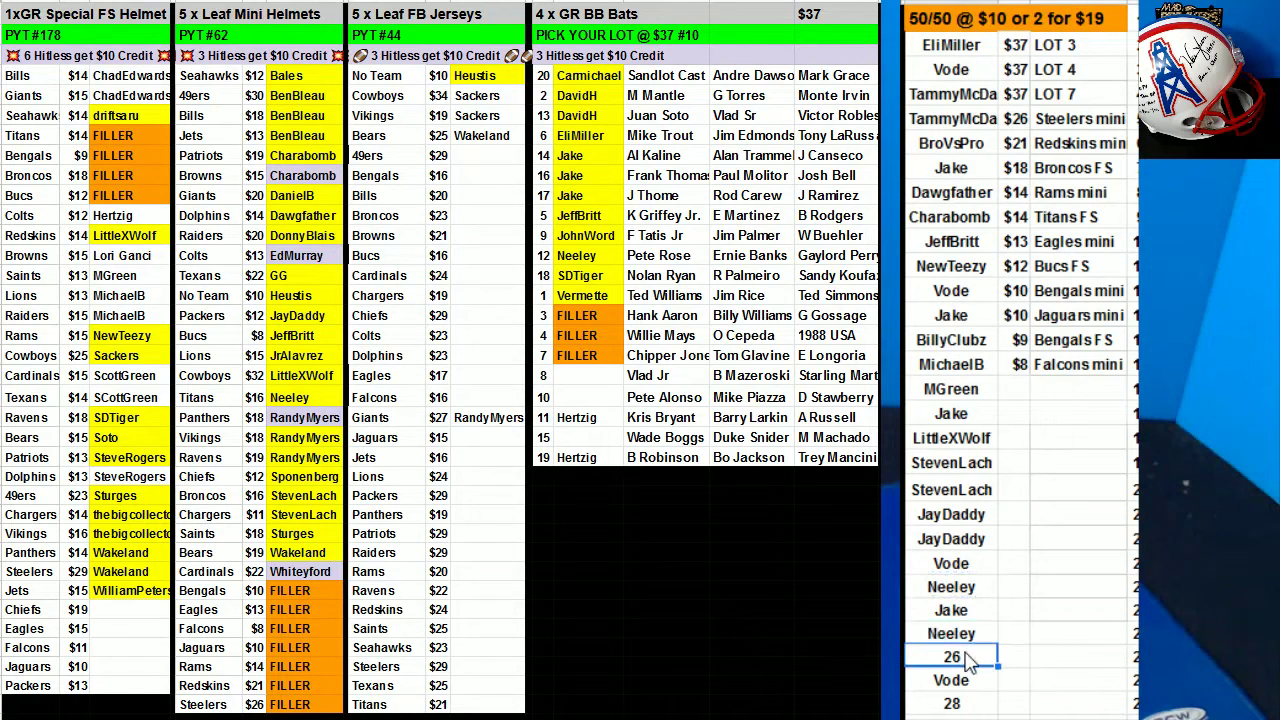
{"action": "type", "text": "TLay"}
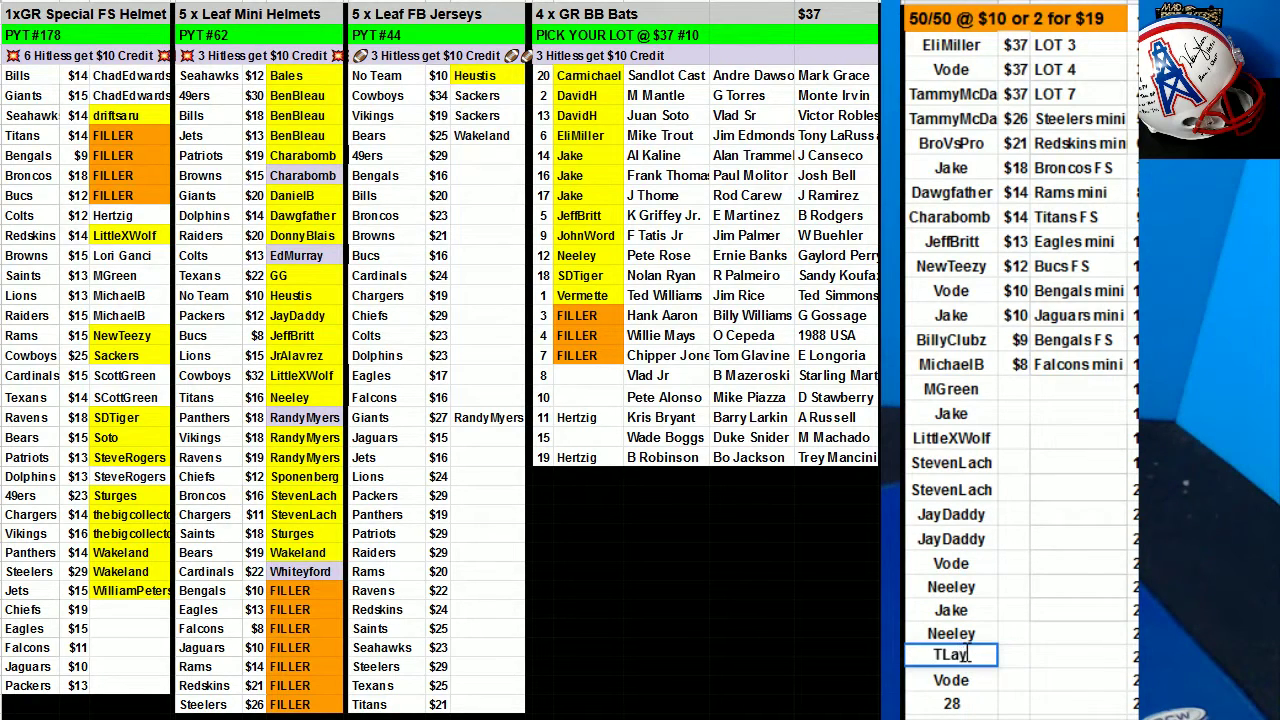
{"action": "key", "text": "Return"}
{"action": "key", "text": "Up"}
{"action": "key", "text": "ctrl+c"}
{"action": "key", "text": "Down"}
{"action": "key", "text": "Down"}
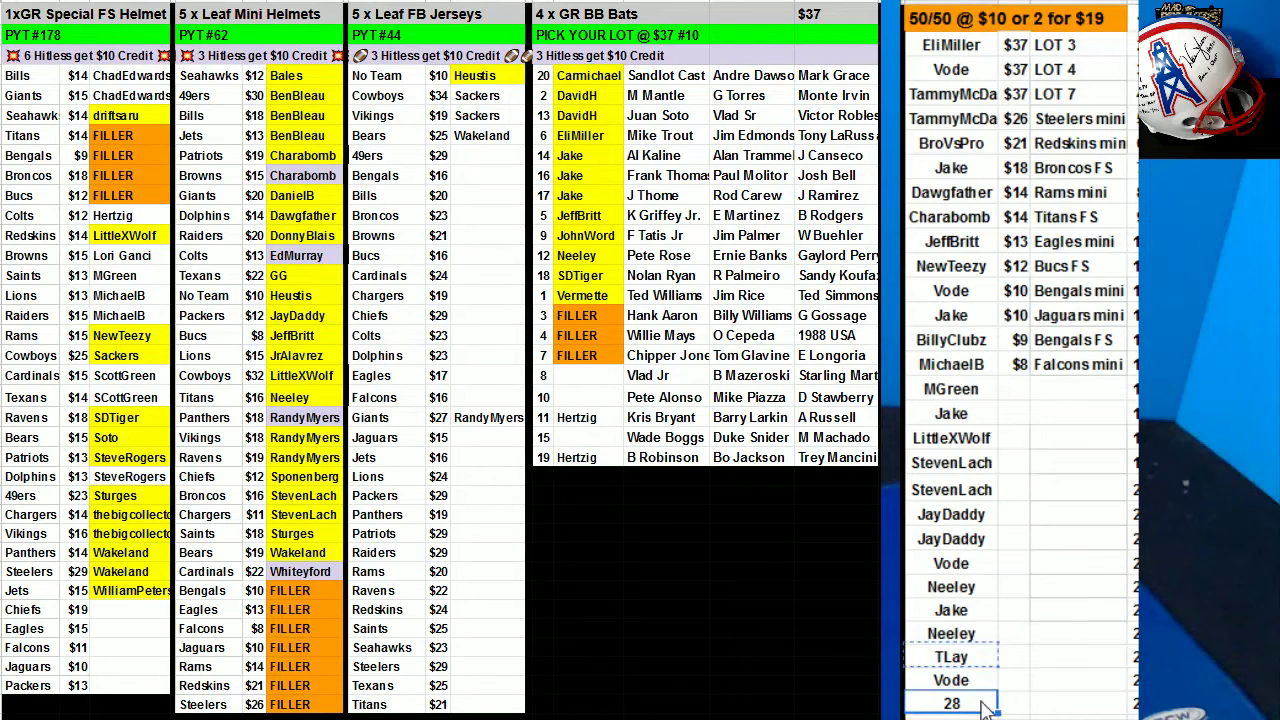
{"action": "key", "text": "ctrl+v"}
{"action": "left_click", "coordinate": [1133, 612]}
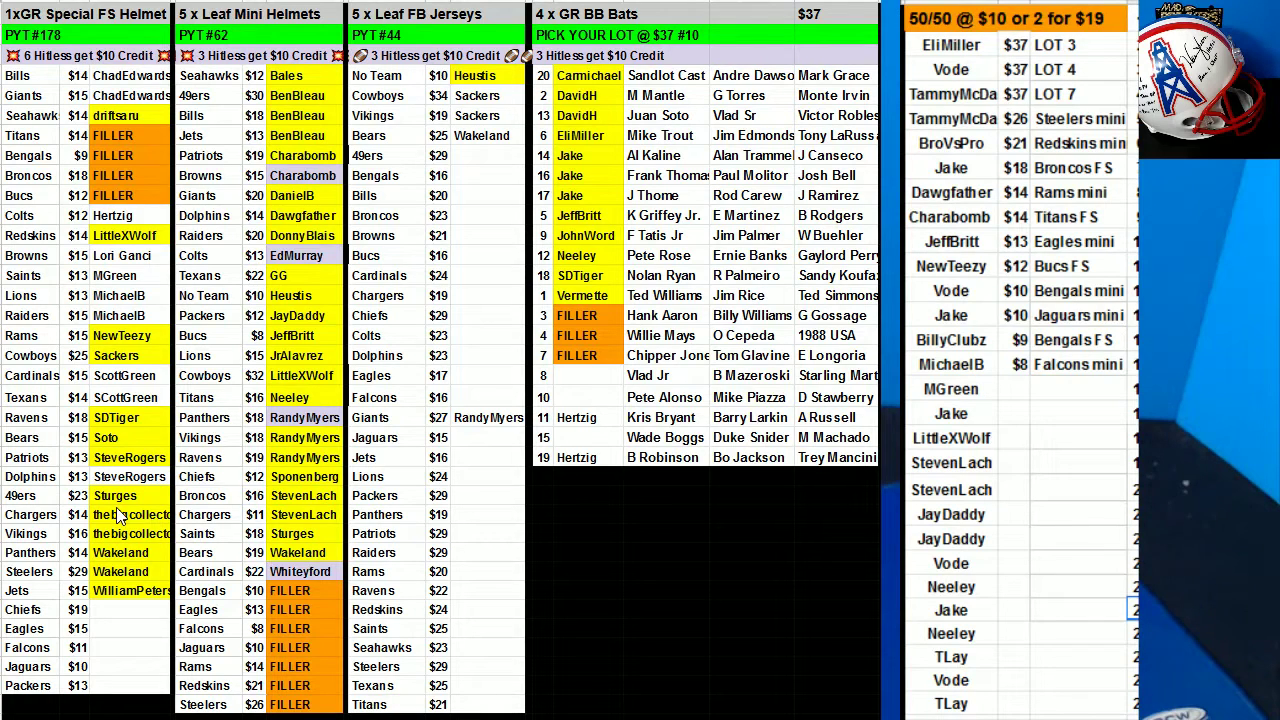
Enter a buyer in BB Bats slot 15, then fill the two repeated 50/50 names yellow.
{"action": "left_click", "coordinate": [588, 437]}
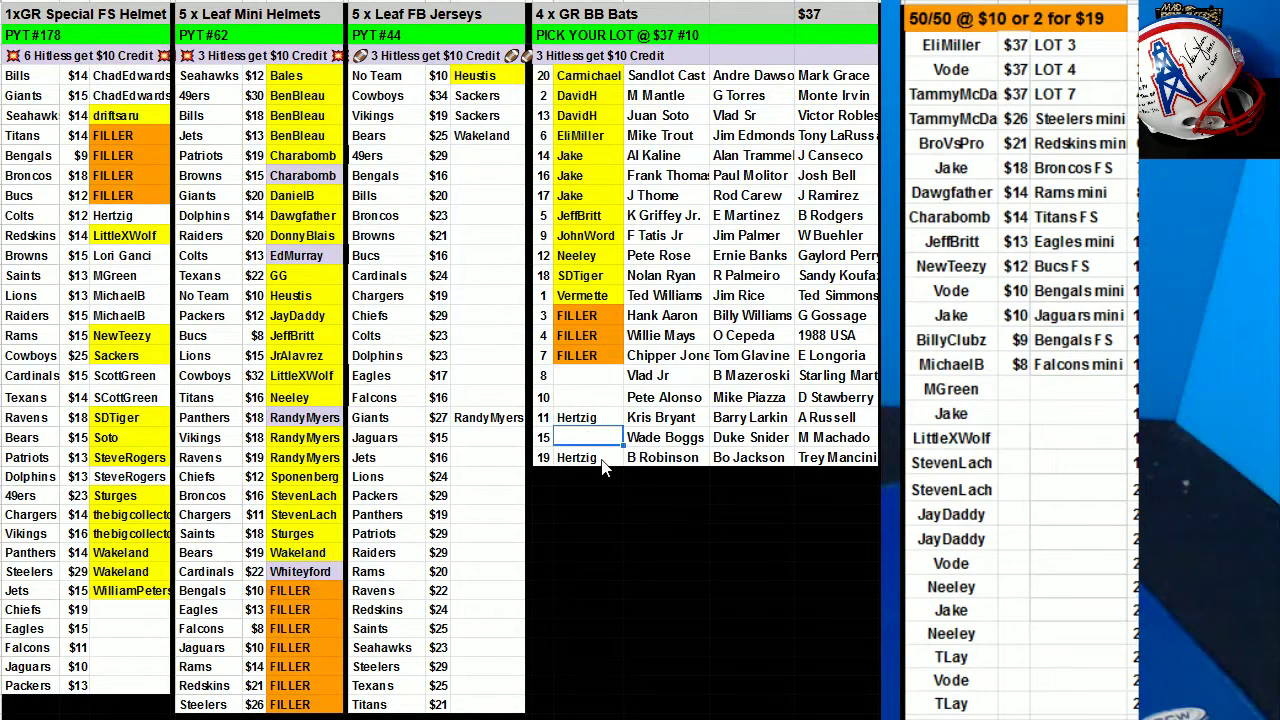
{"action": "type", "text": "Vode"}
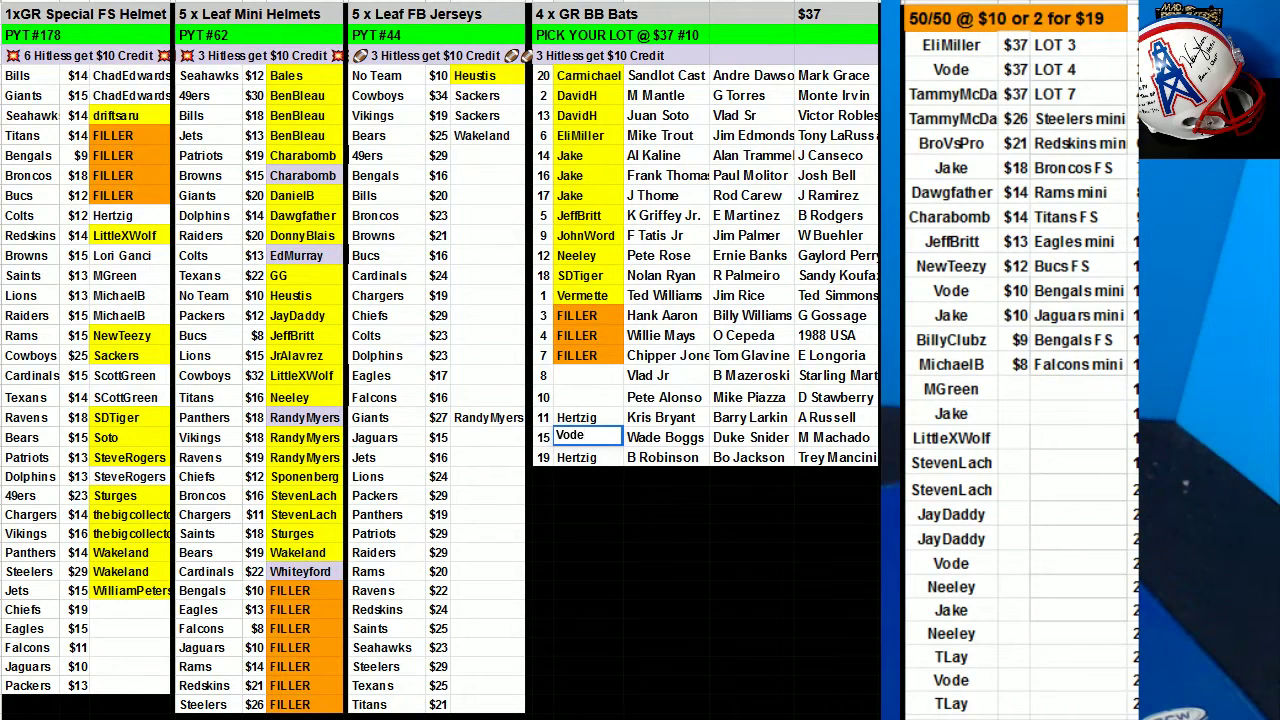
{"action": "left_click_drag", "start_coordinate": [943, 514], "coordinate": [944, 543]}
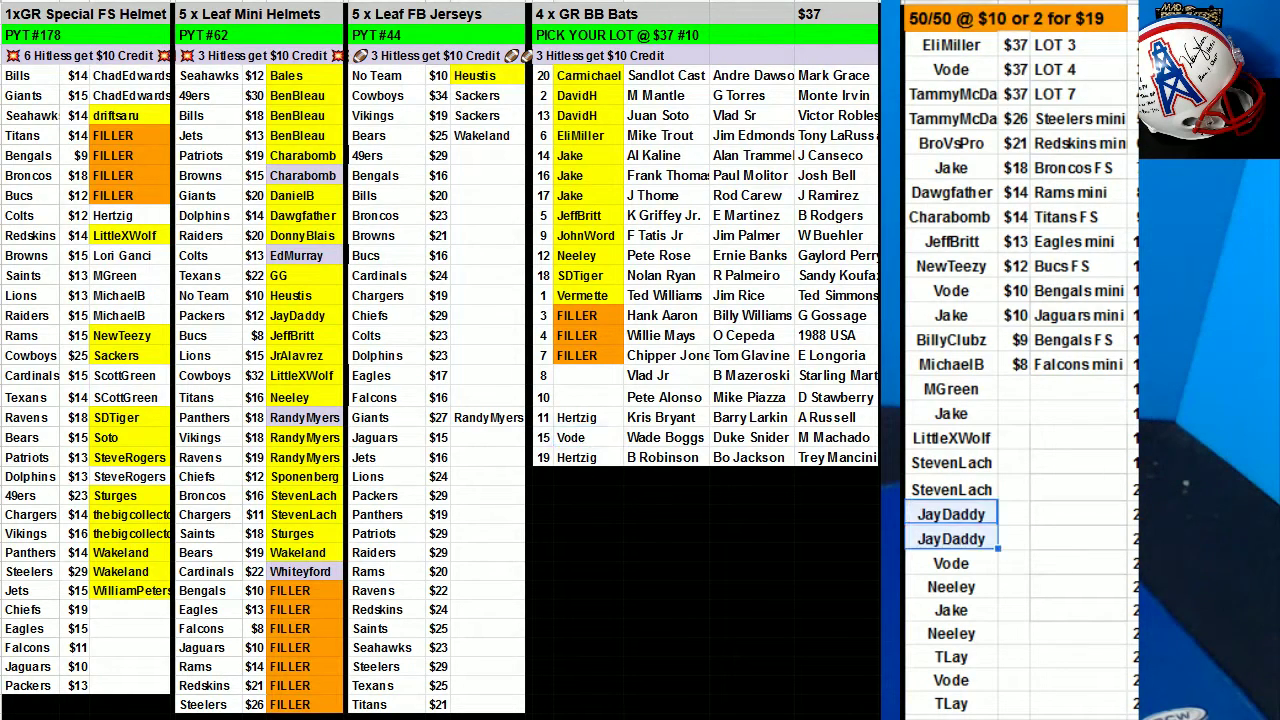
{"action": "left_click", "coordinate": [661, 27]}
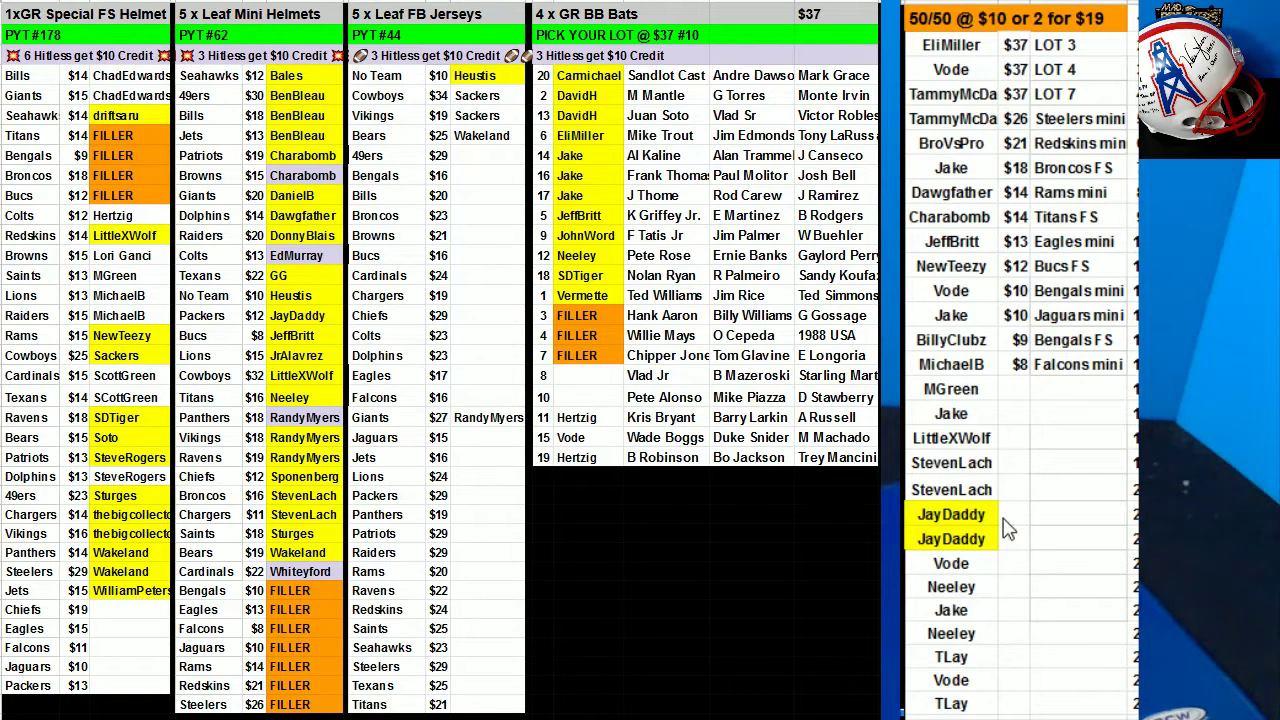
Fill yellow the lower repeated 50/50 name, the bat lot 15 buyer, and three more winners.
{"action": "left_click", "coordinate": [968, 638]}
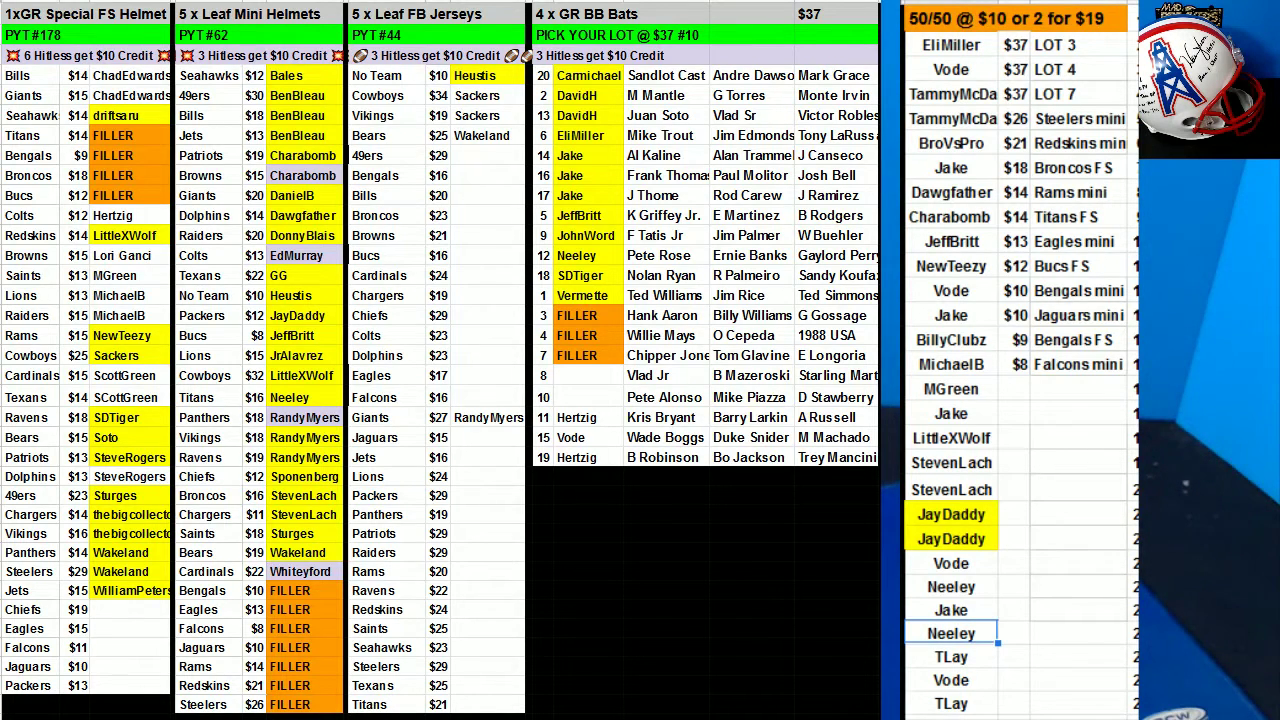
{"action": "left_click", "coordinate": [660, 22]}
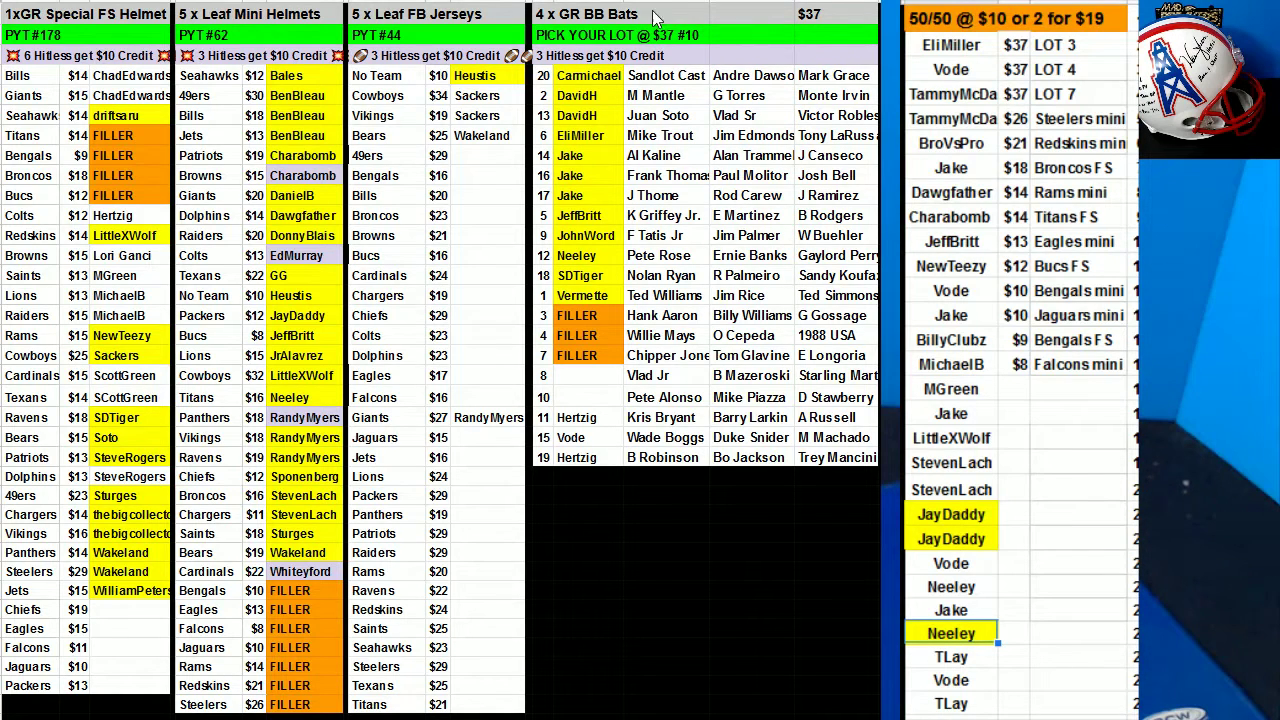
{"action": "left_click", "coordinate": [580, 446]}
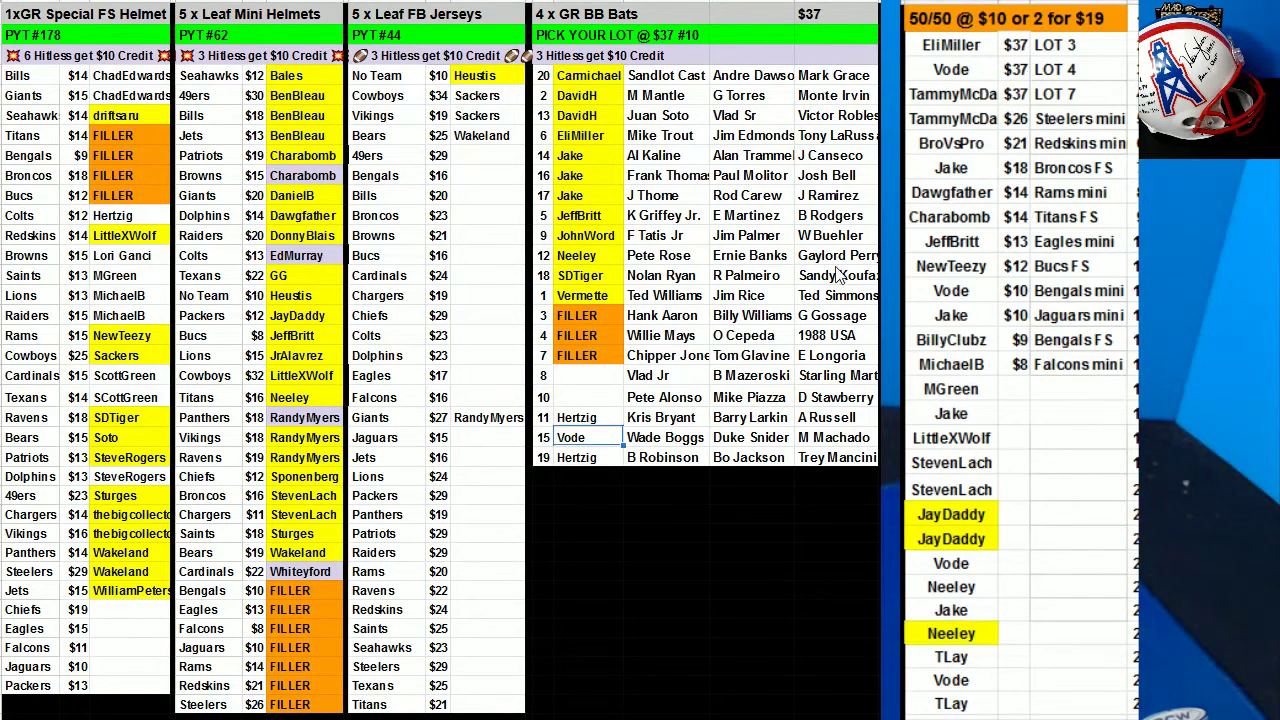
{"action": "left_click", "coordinate": [655, 8]}
{"action": "left_click", "coordinate": [650, 30]}
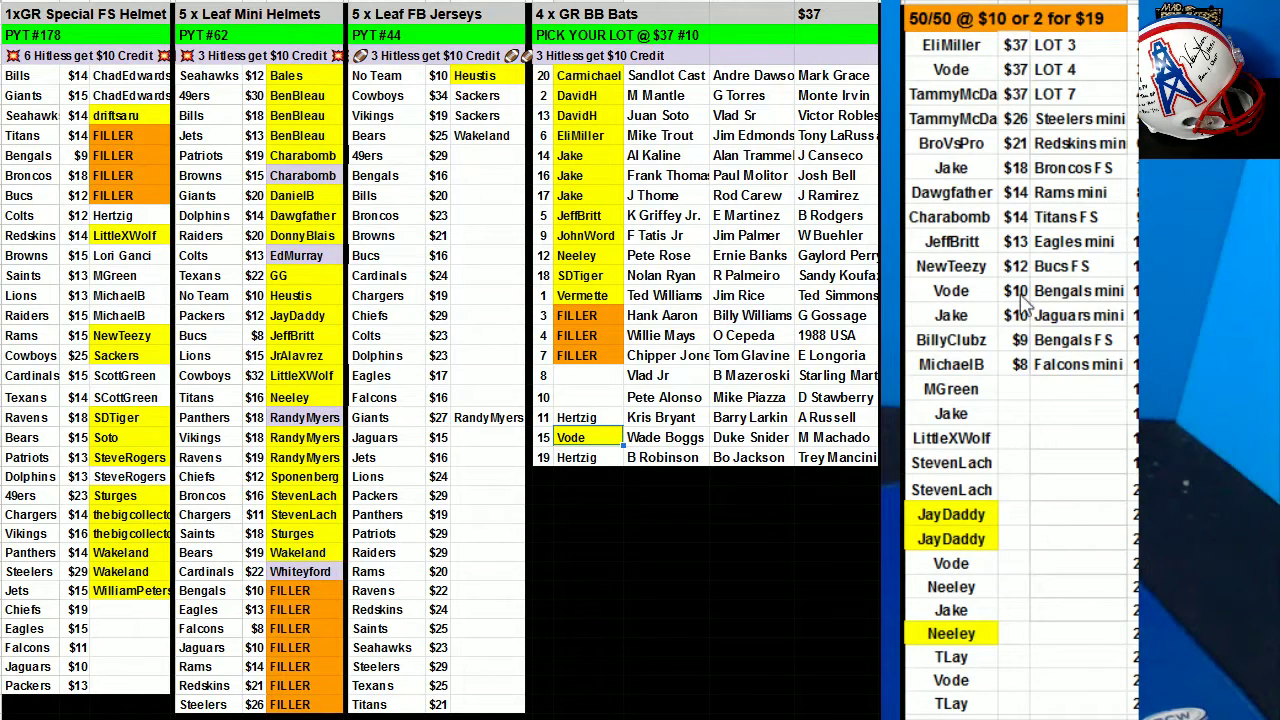
{"action": "left_click", "coordinate": [986, 438]}
{"action": "left_click", "coordinate": [655, 8]}
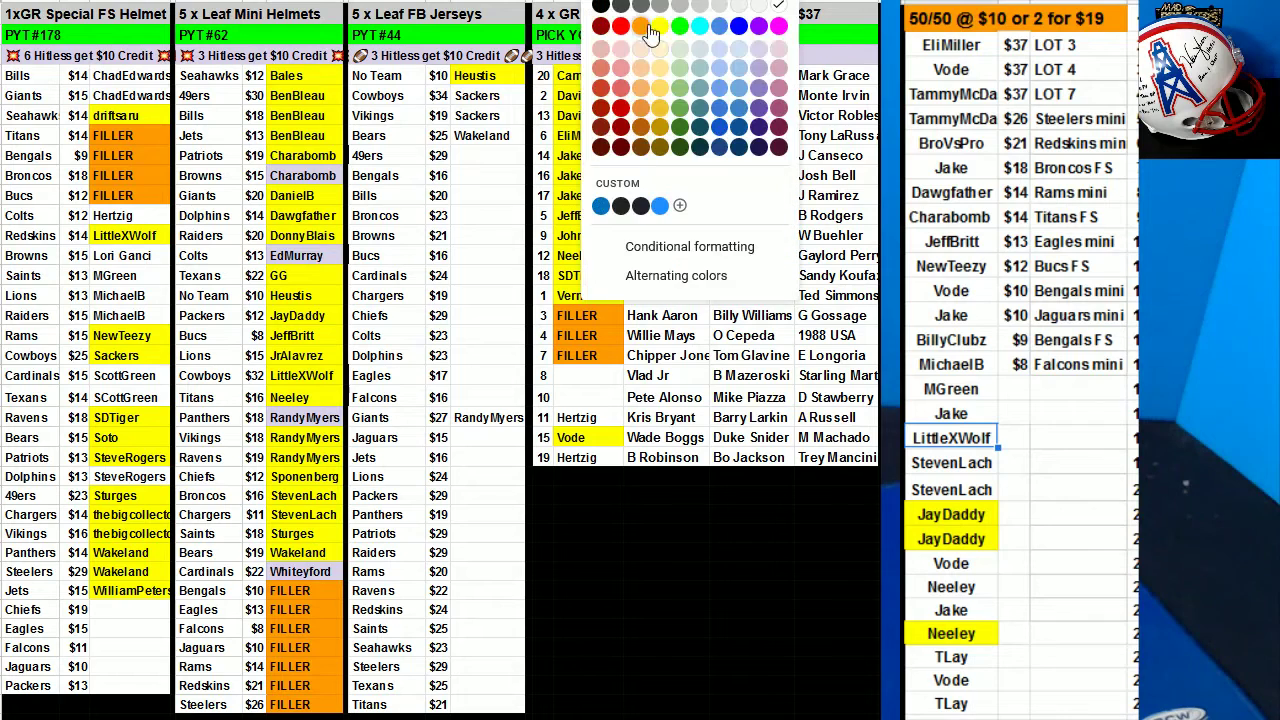
{"action": "left_click", "coordinate": [658, 32]}
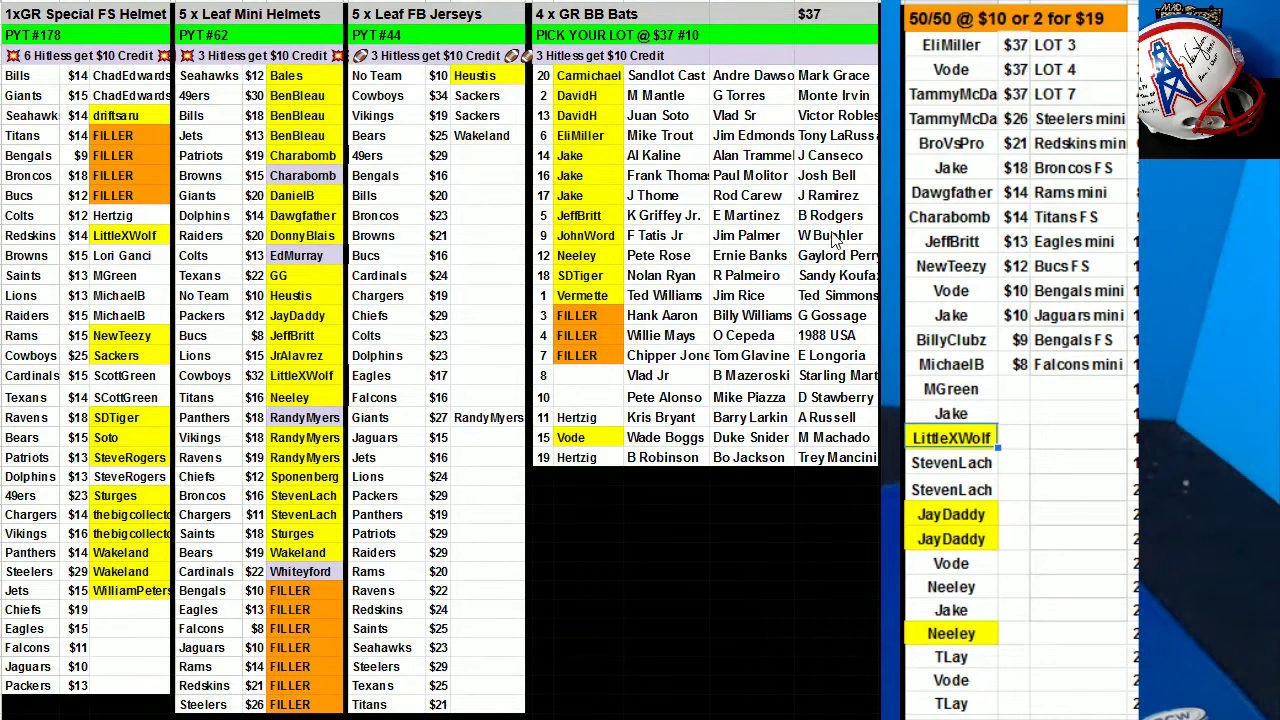
{"action": "left_click_drag", "start_coordinate": [937, 463], "coordinate": [945, 490]}
{"action": "left_click", "coordinate": [655, 8]}
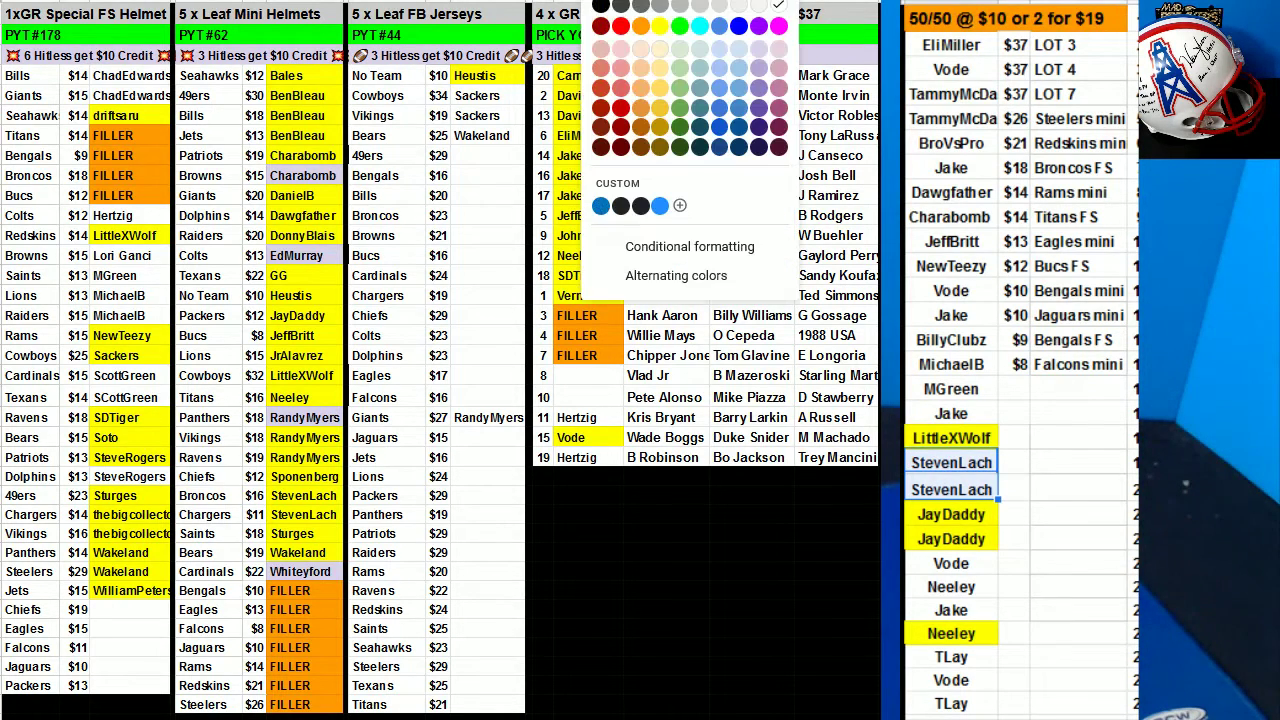
{"action": "left_click", "coordinate": [655, 32]}
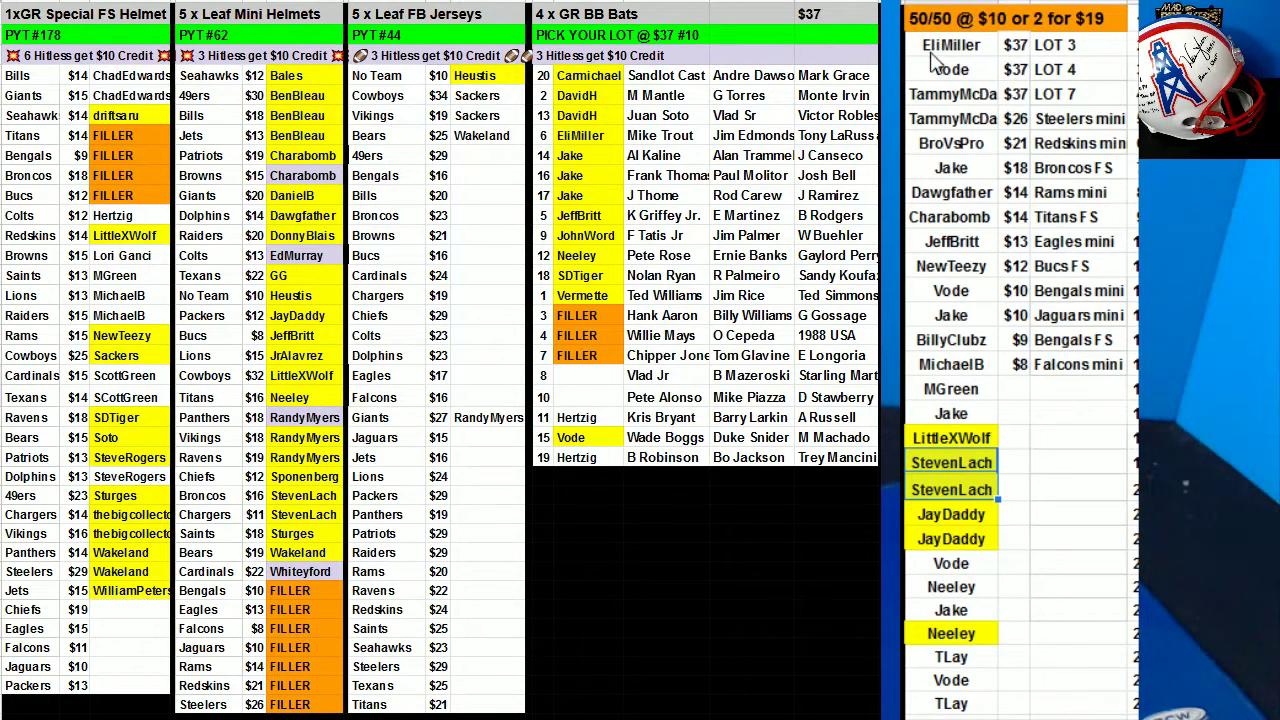
Fill yellow the $9 Bengals, $14 Titans, $12 Bucs FS winners and the LOT 3 winner.
{"action": "left_click", "coordinate": [990, 352]}
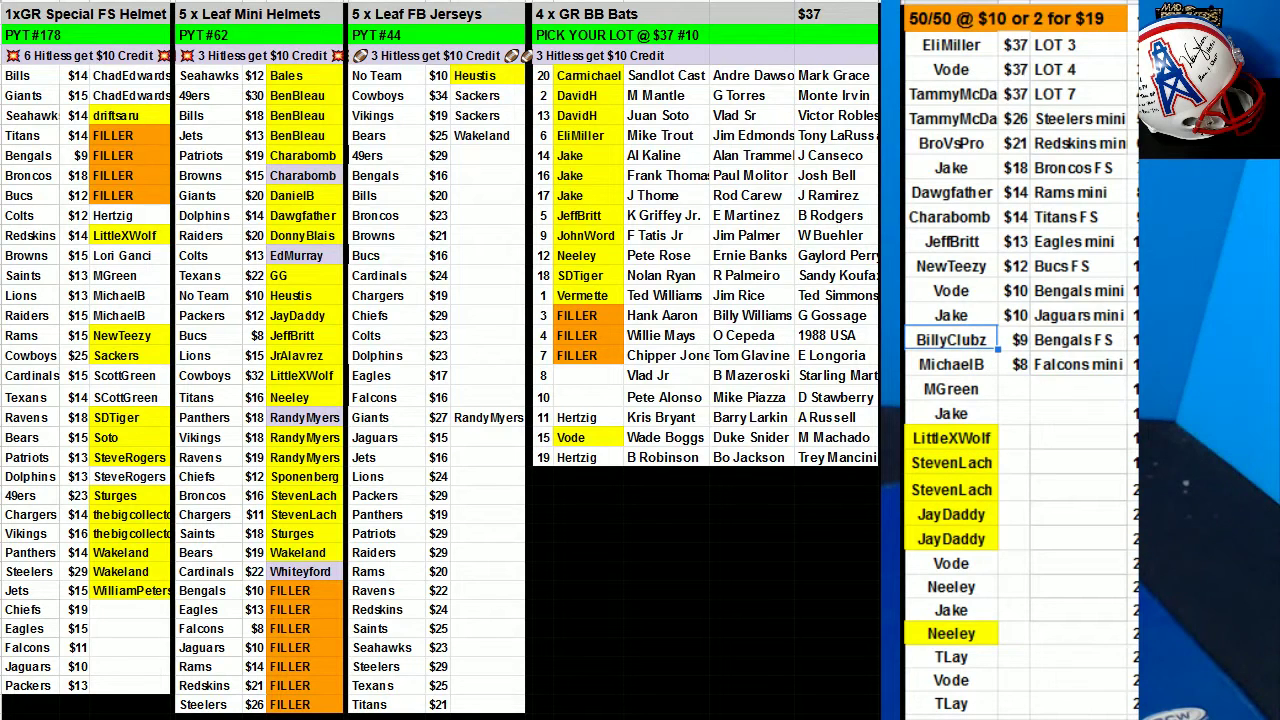
{"action": "left_click", "coordinate": [655, 8]}
{"action": "left_click", "coordinate": [658, 36]}
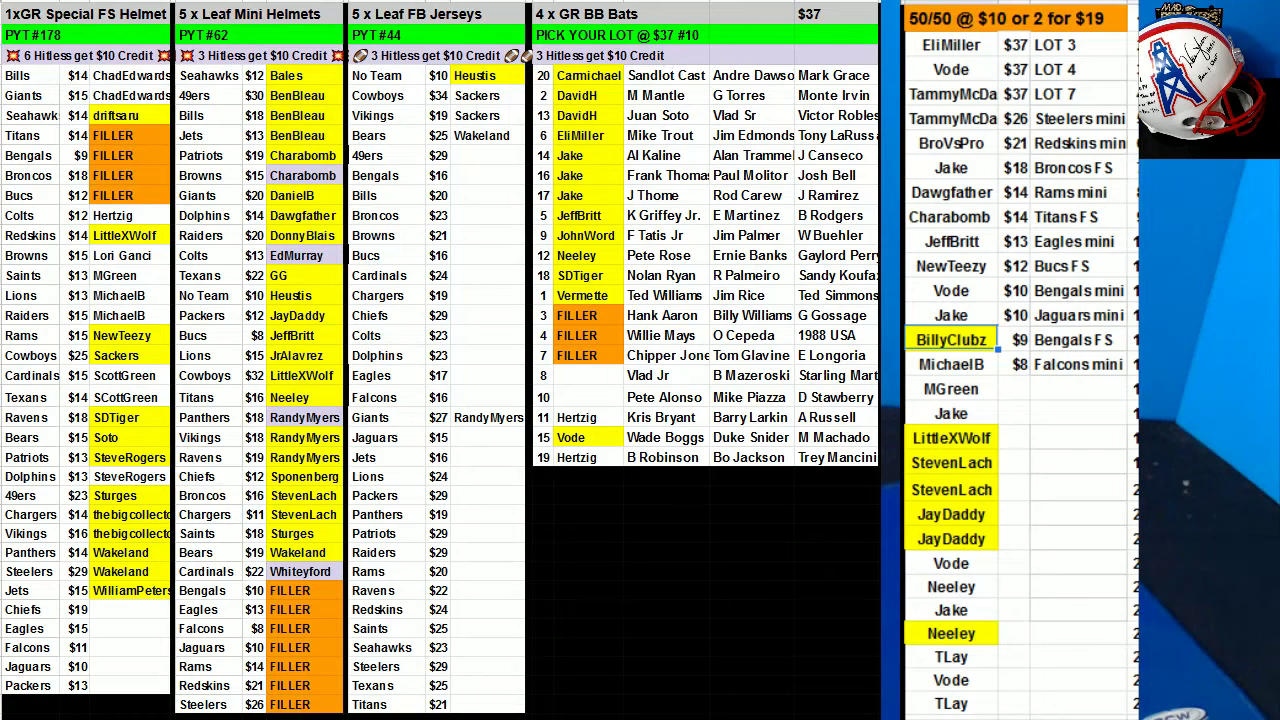
{"action": "left_click", "coordinate": [930, 220]}
{"action": "left_click", "coordinate": [660, 8]}
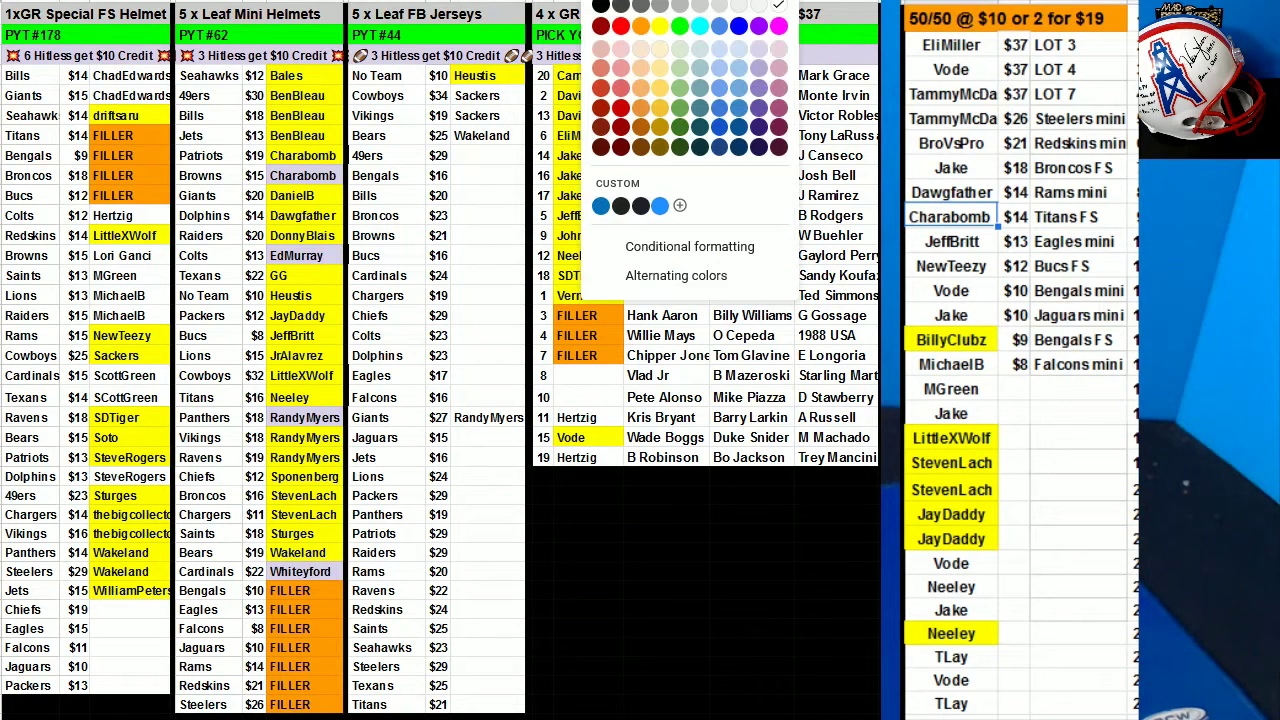
{"action": "left_click", "coordinate": [665, 35]}
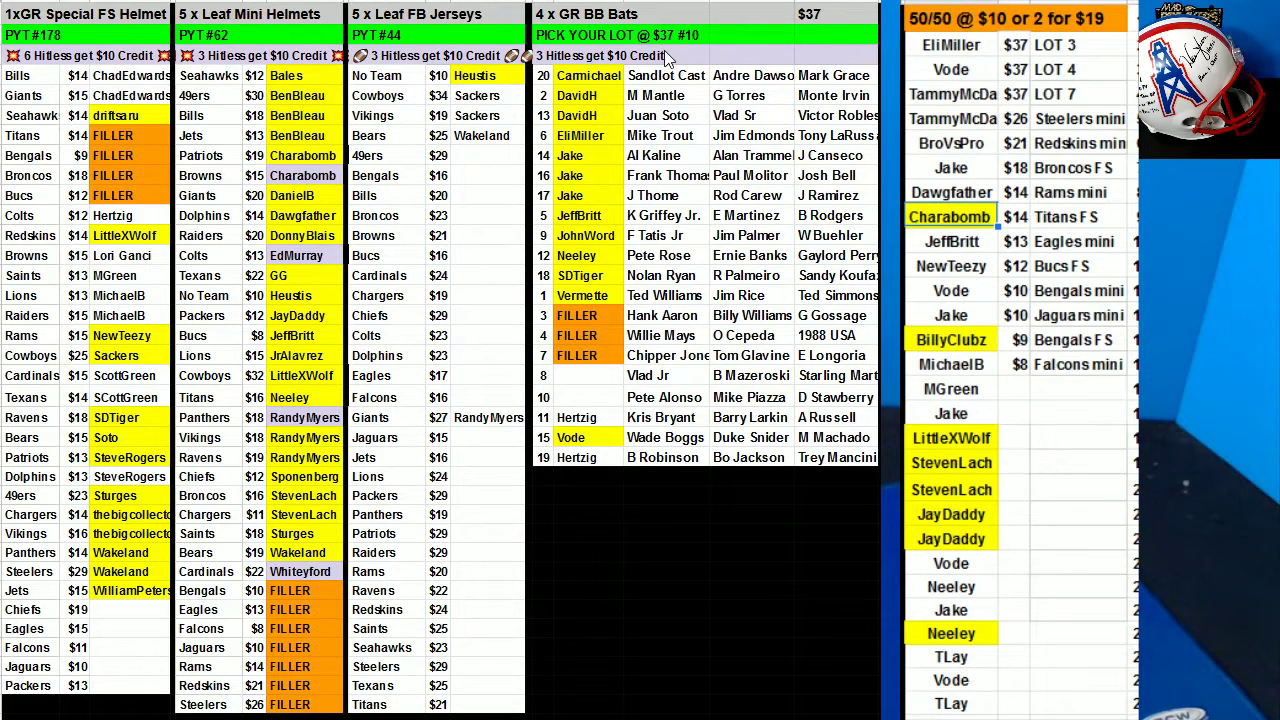
{"action": "left_click", "coordinate": [967, 270]}
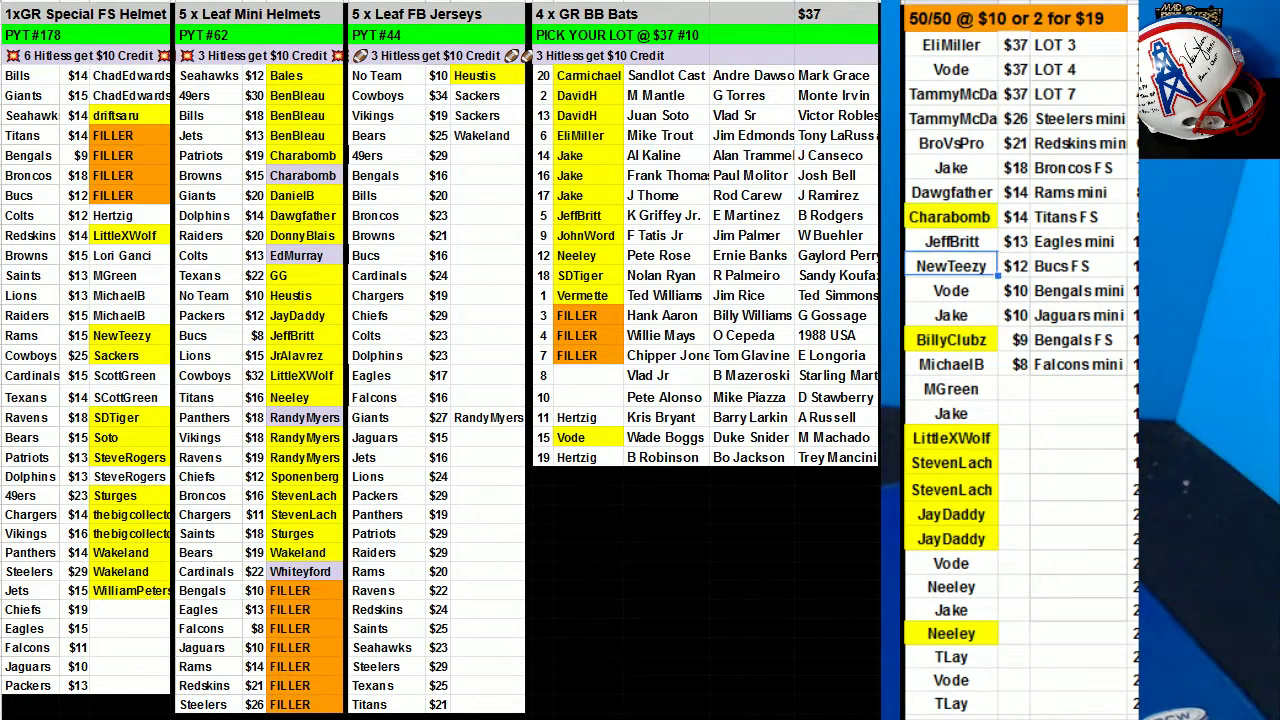
{"action": "left_click", "coordinate": [660, 8]}
{"action": "left_click", "coordinate": [665, 35]}
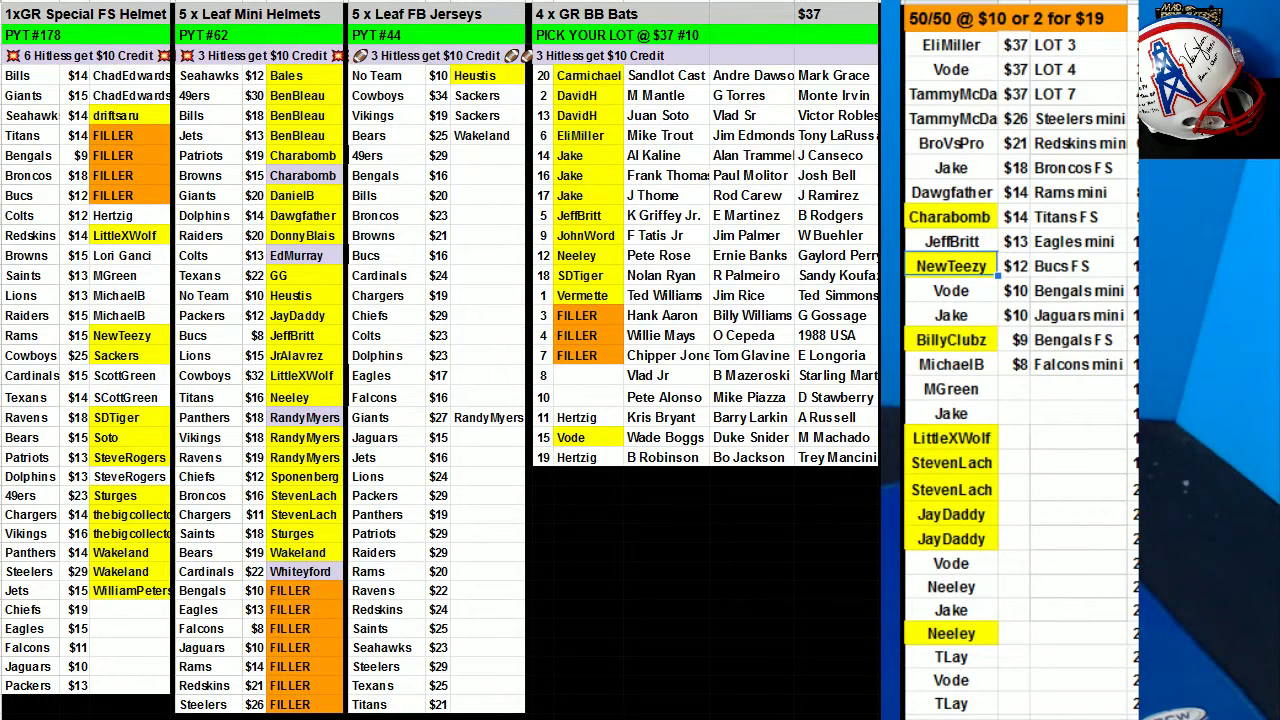
{"action": "left_click", "coordinate": [951, 45]}
{"action": "left_click", "coordinate": [660, 8]}
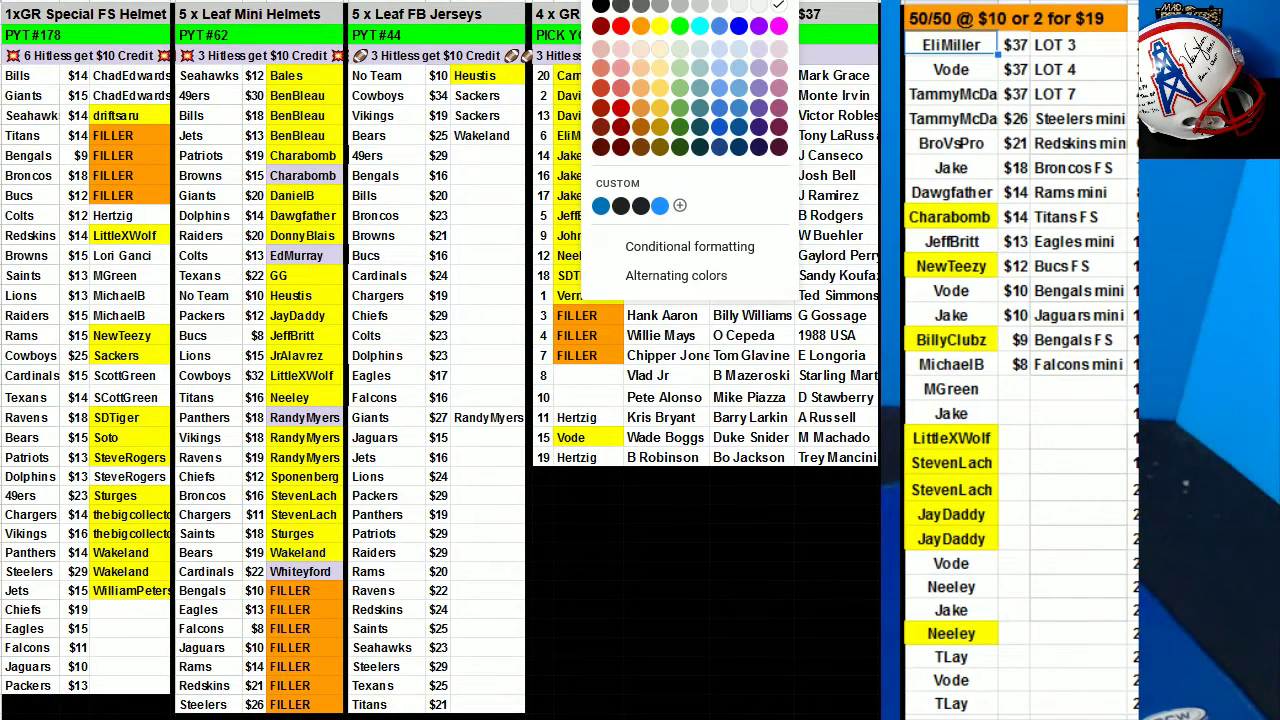
{"action": "left_click", "coordinate": [665, 35]}
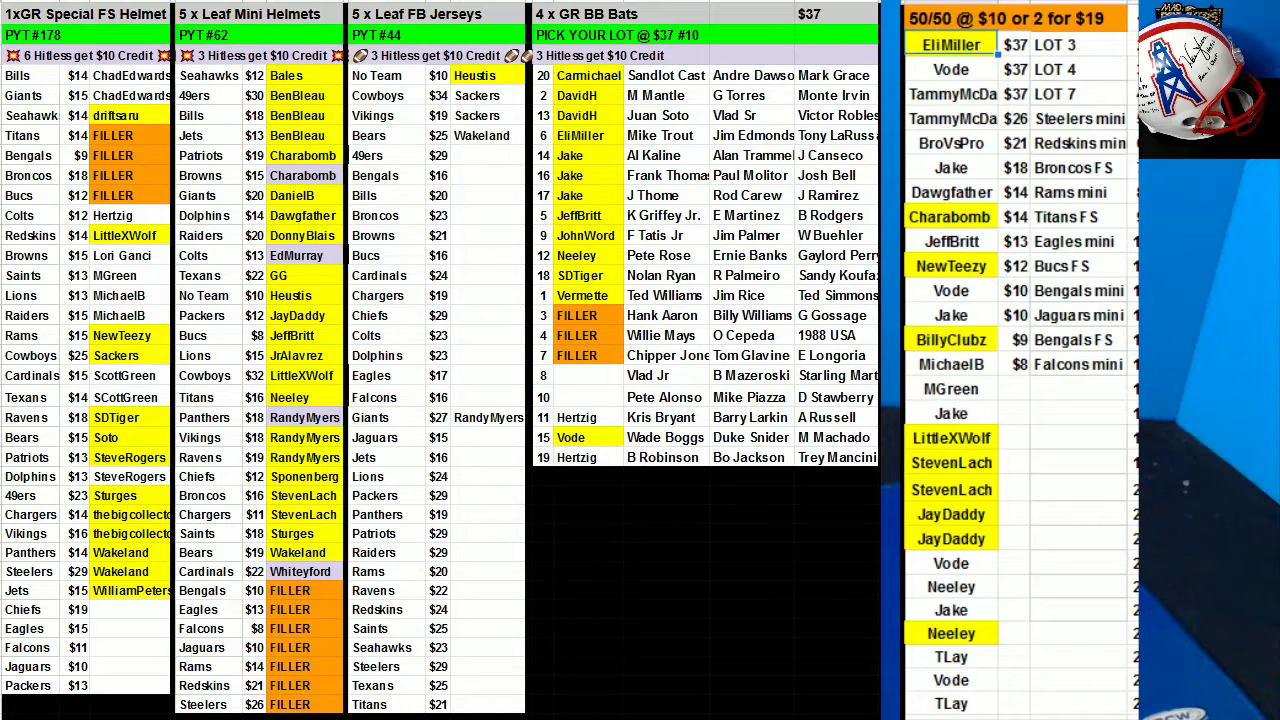
Fill yellow the name below the $8 Falcons mini entry and the Saints FS helmet slot.
{"action": "left_click", "coordinate": [962, 545]}
{"action": "left_click", "coordinate": [982, 399]}
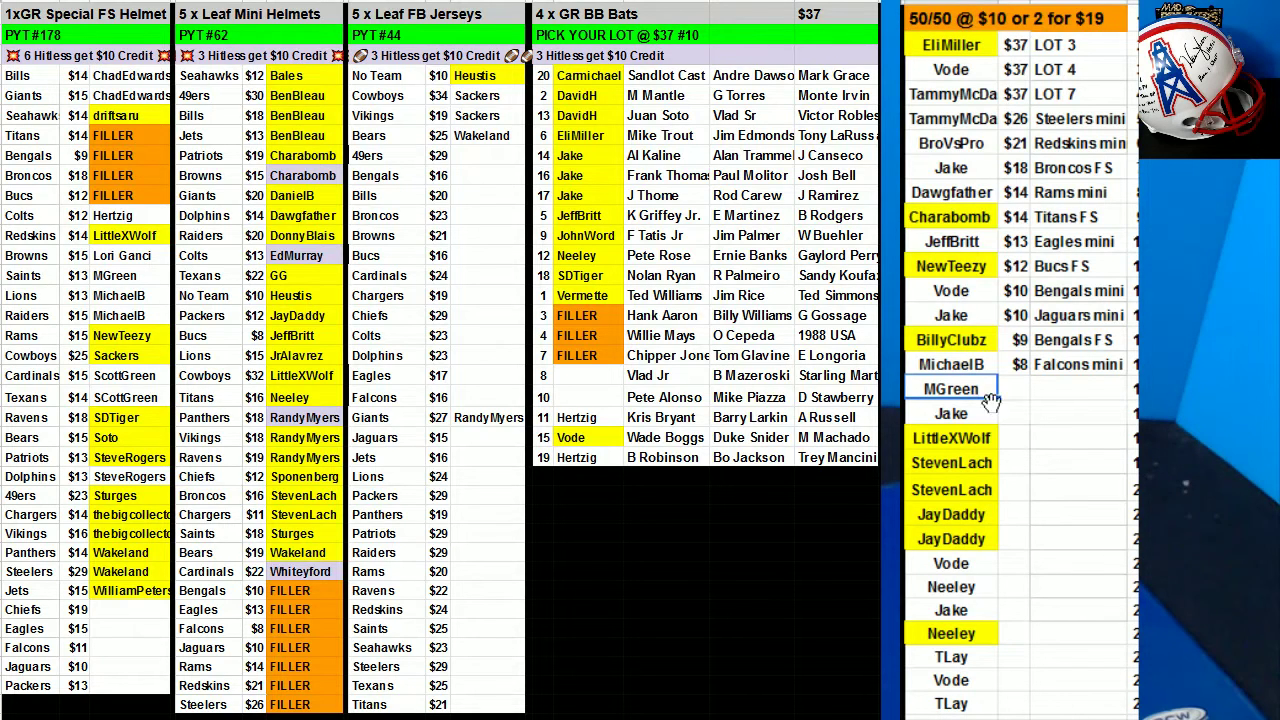
{"action": "left_click", "coordinate": [727, 20]}
{"action": "left_click", "coordinate": [663, 30]}
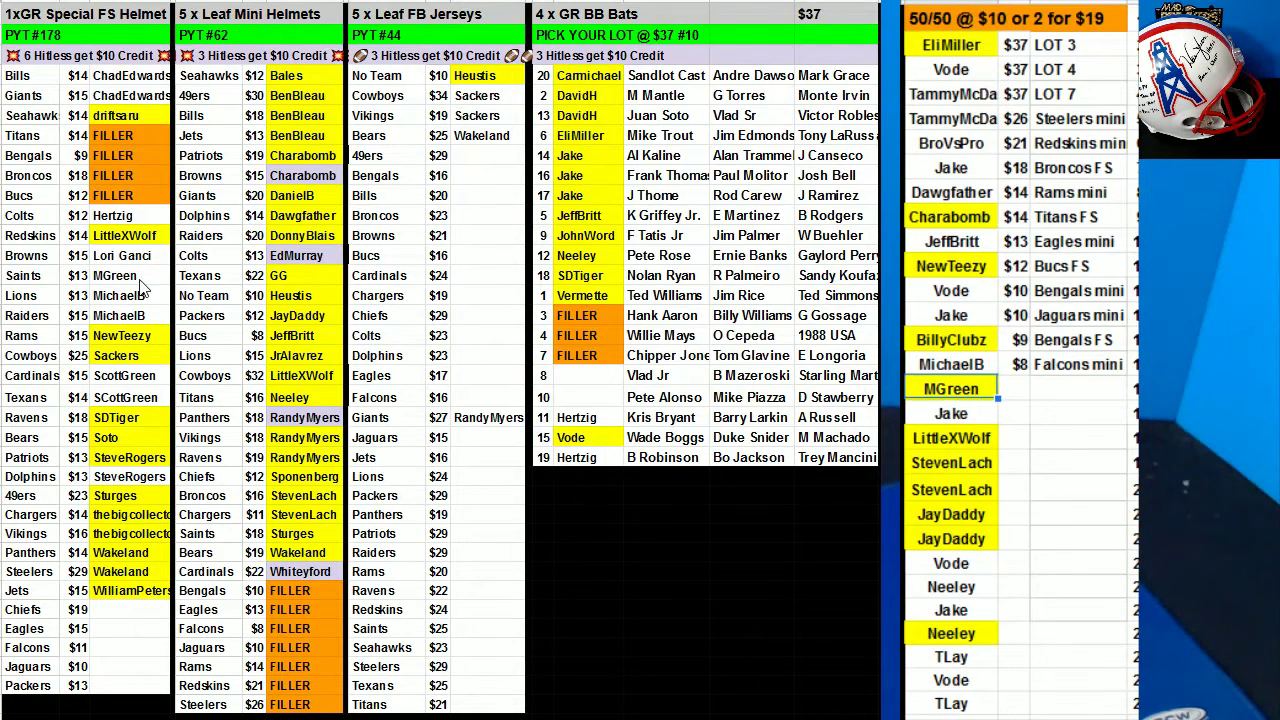
{"action": "left_click", "coordinate": [140, 281]}
{"action": "left_click", "coordinate": [630, 3]}
{"action": "left_click", "coordinate": [663, 33]}
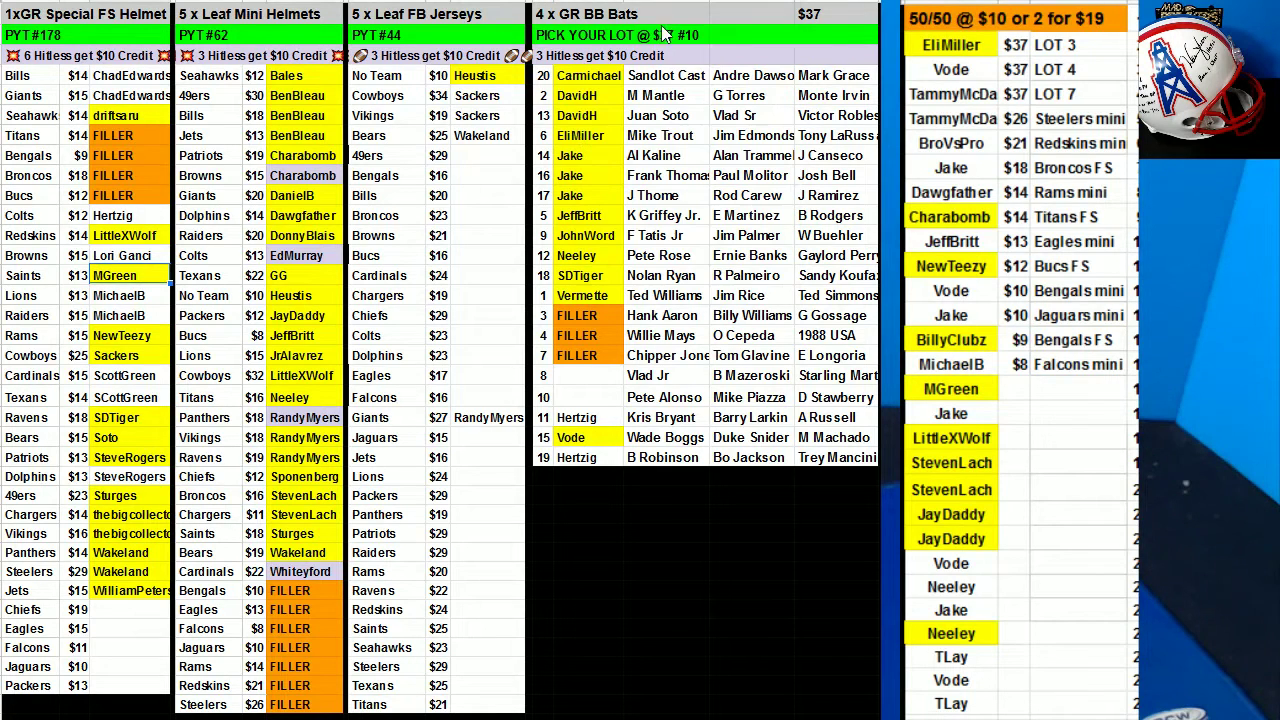
{"action": "left_click", "coordinate": [478, 158]}
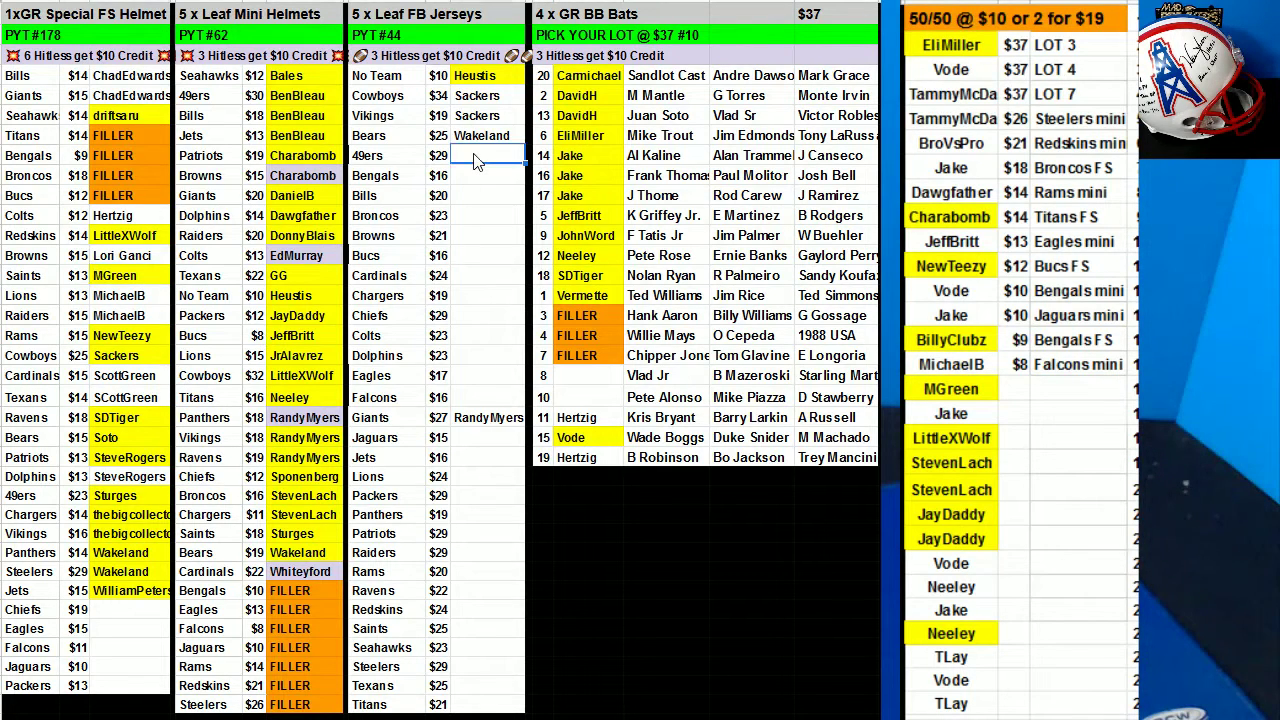
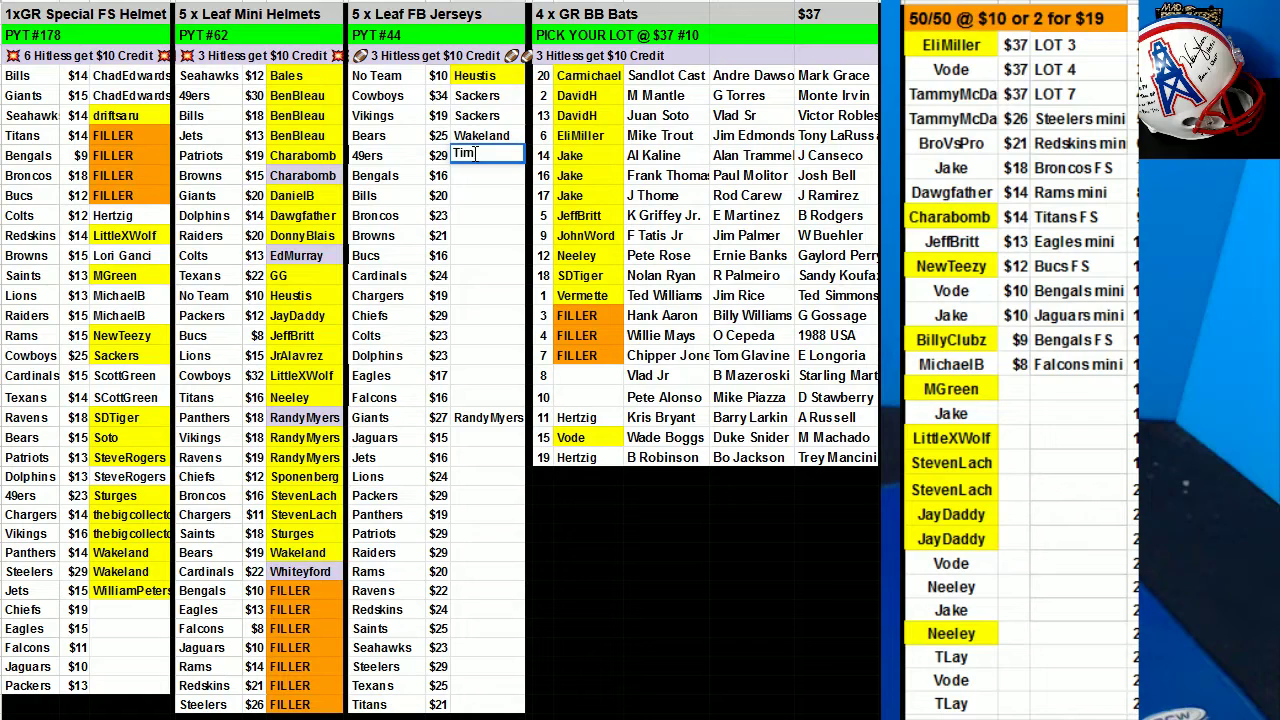
Enter the buyer's name in the 49ers jersey slot and fill the $21 Redskins and $18 Broncos winners yellow.
{"action": "left_click", "coordinate": [903, 338]}
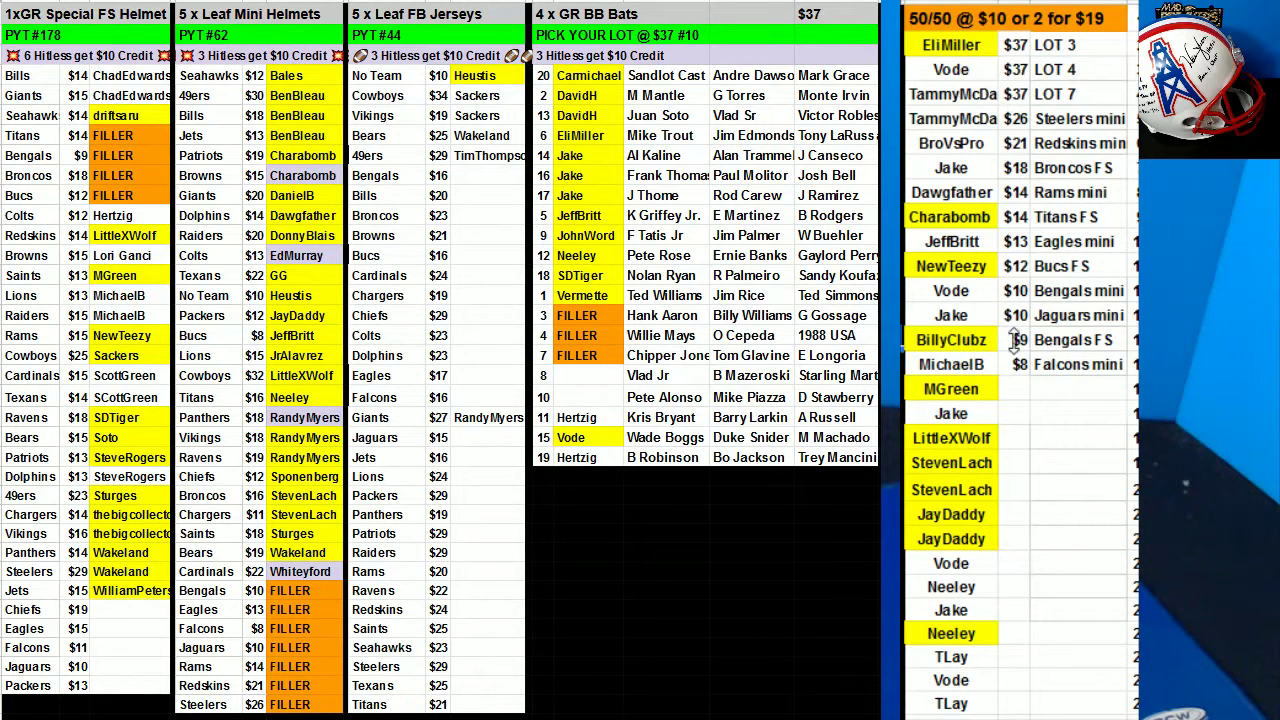
{"action": "left_click", "coordinate": [951, 143]}
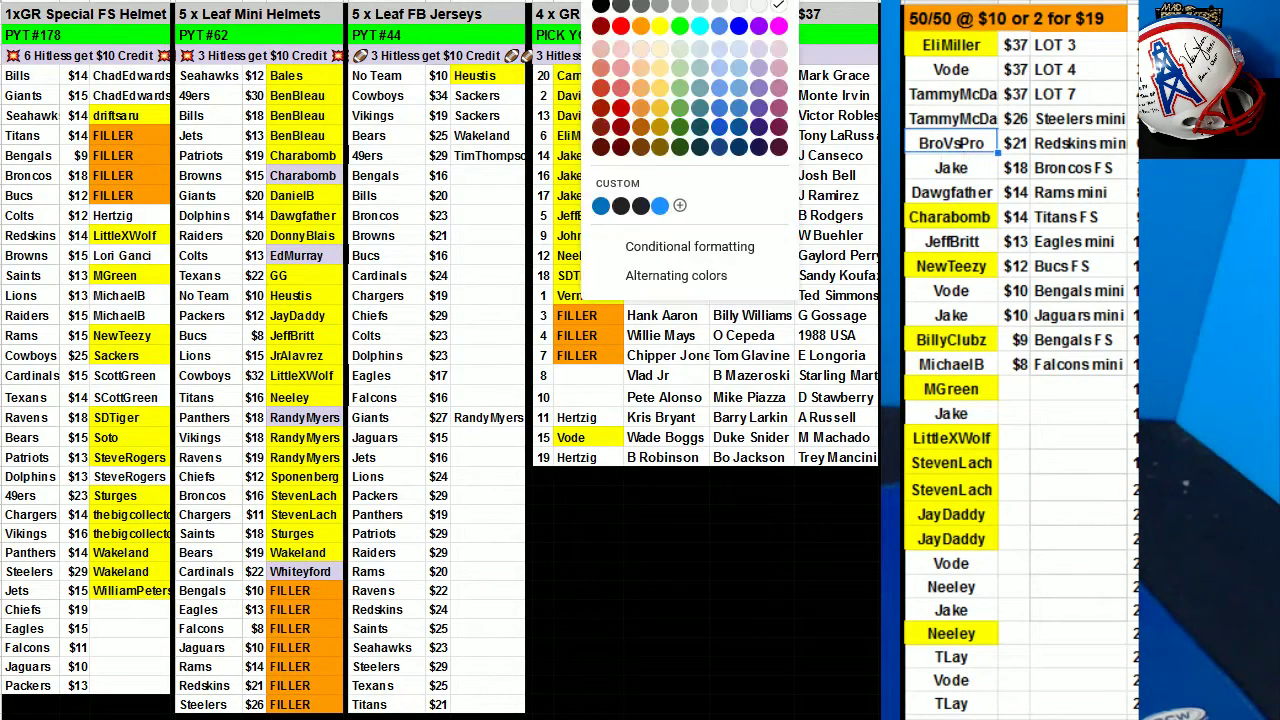
{"action": "left_click", "coordinate": [660, 37]}
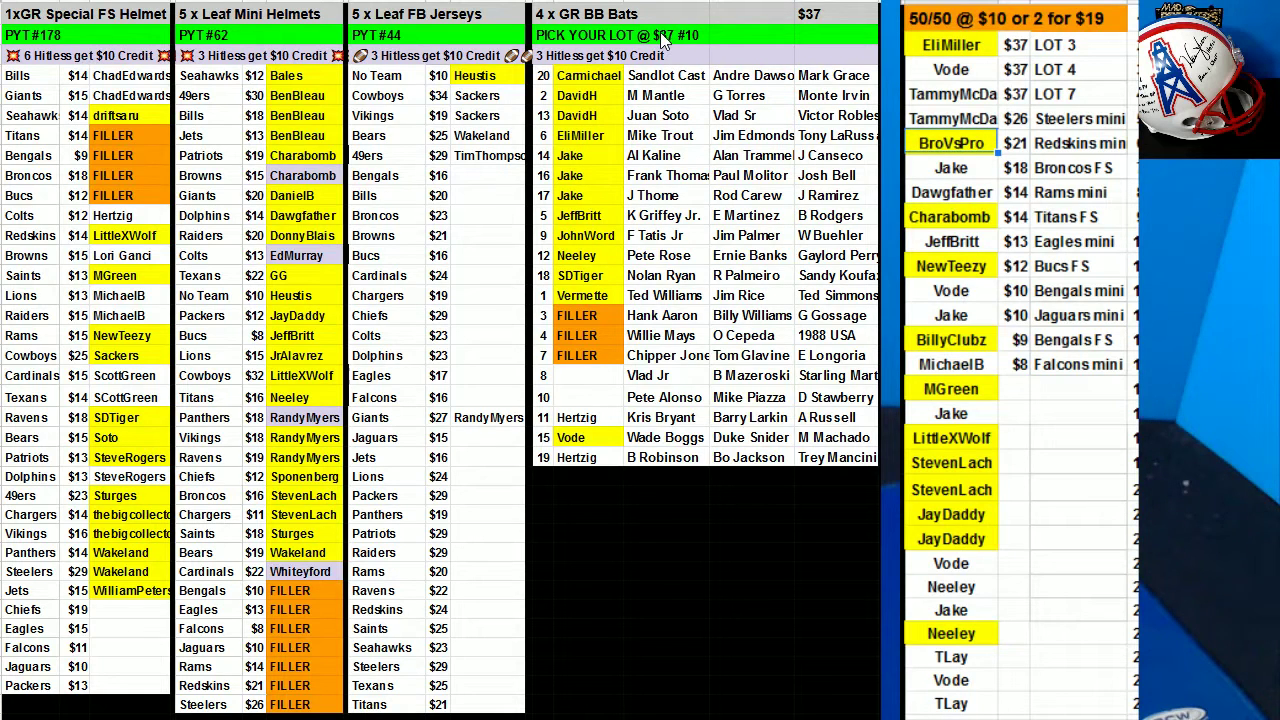
{"action": "left_click", "coordinate": [969, 170]}
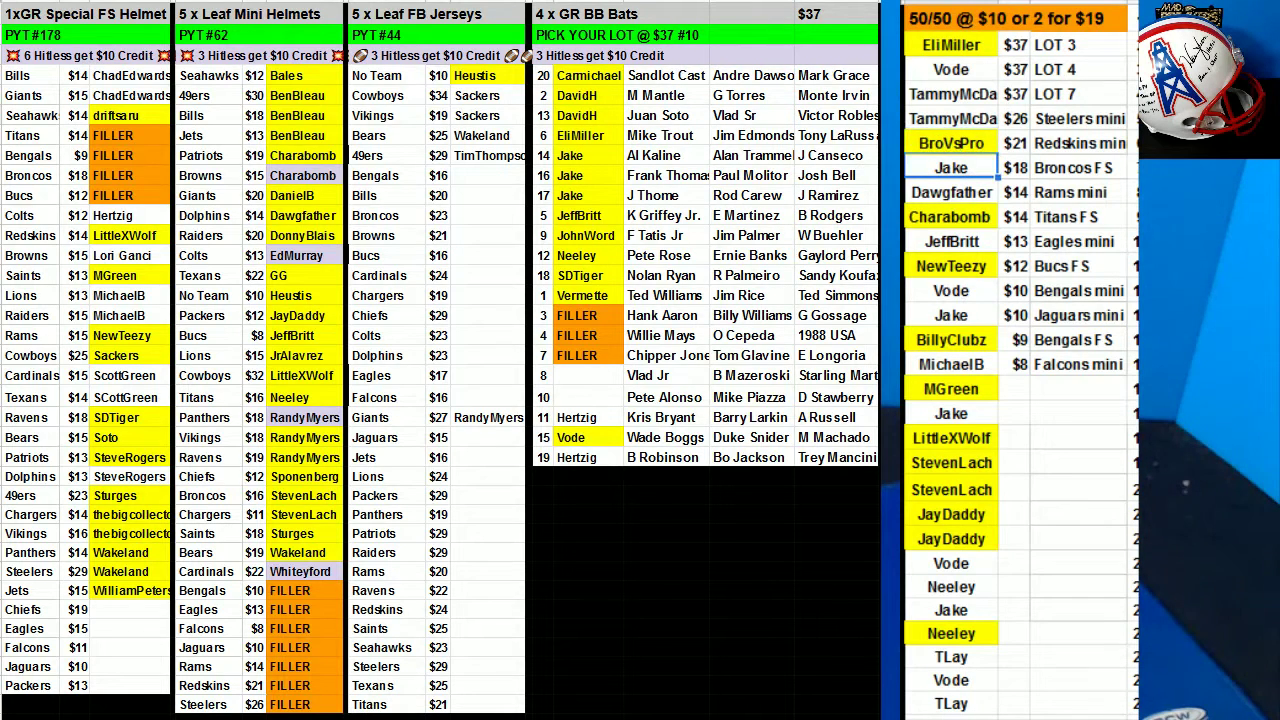
{"action": "left_click", "coordinate": [660, 37]}
{"action": "left_click", "coordinate": [662, 30]}
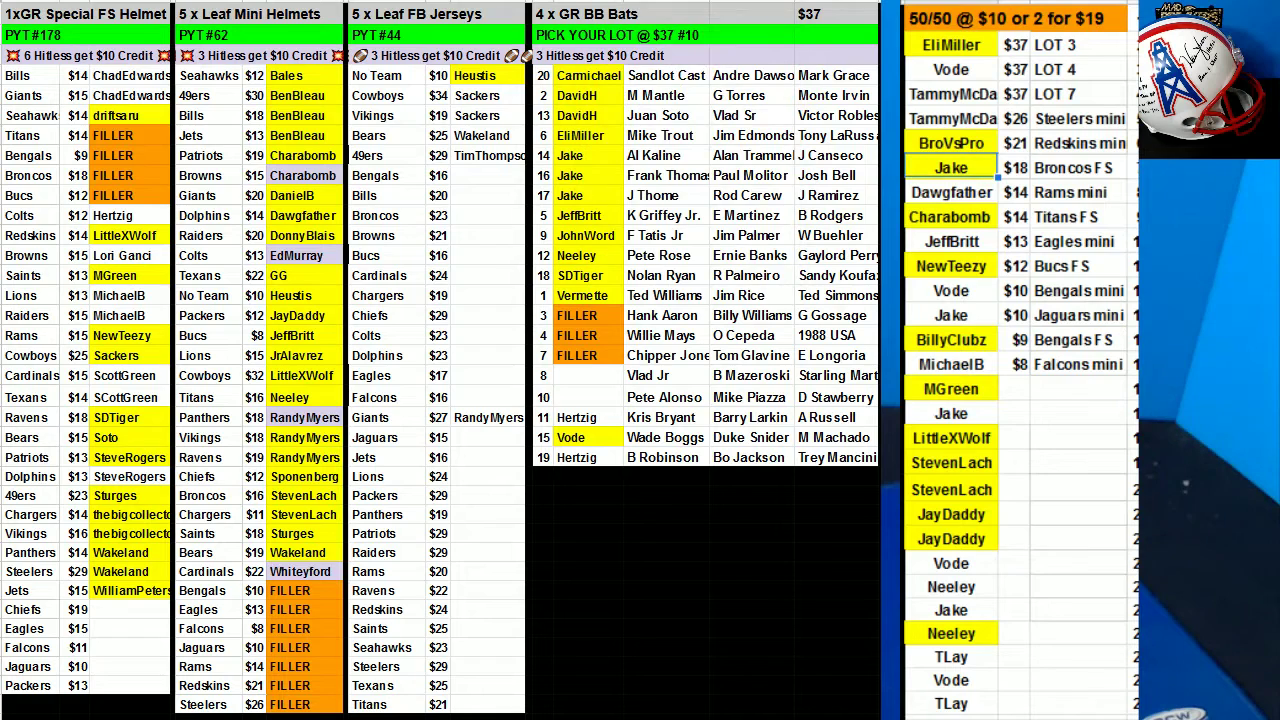
Fill the $10 Jaguars mini buyer and three lower 50/50 names yellow.
{"action": "left_click", "coordinate": [955, 318]}
{"action": "left_click", "coordinate": [662, 37]}
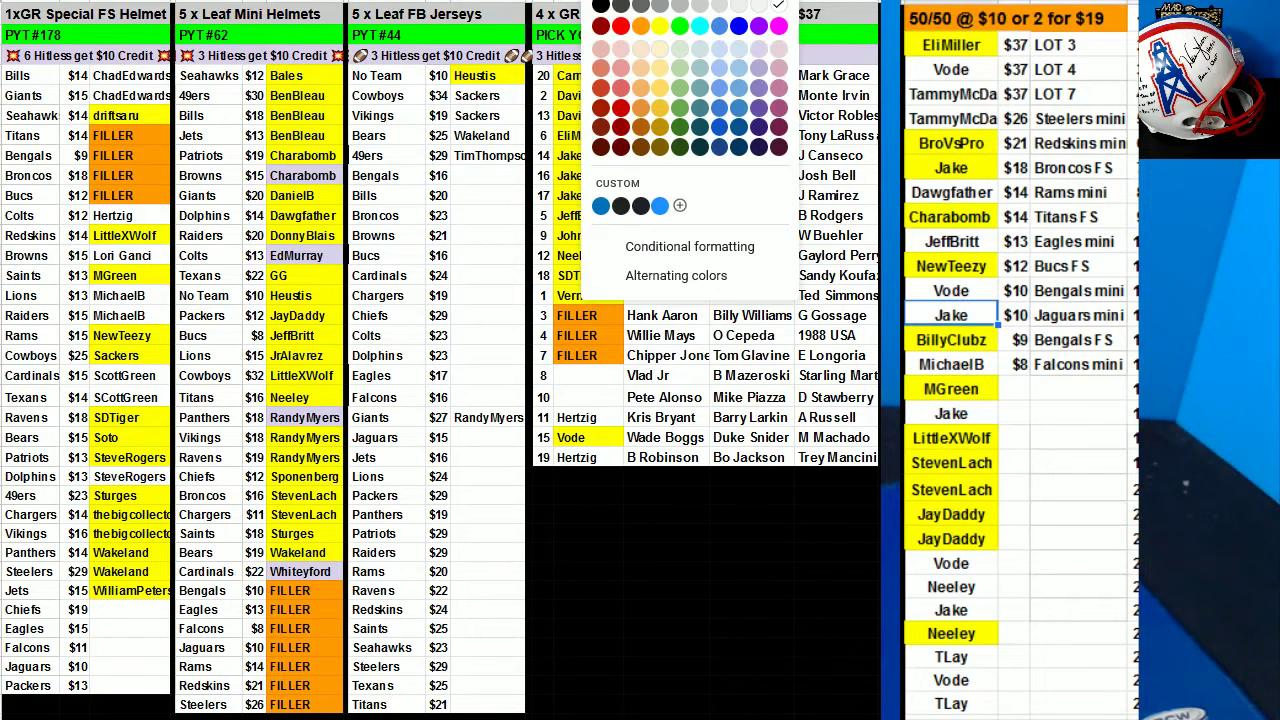
{"action": "left_click", "coordinate": [676, 38]}
{"action": "left_click", "coordinate": [966, 414]}
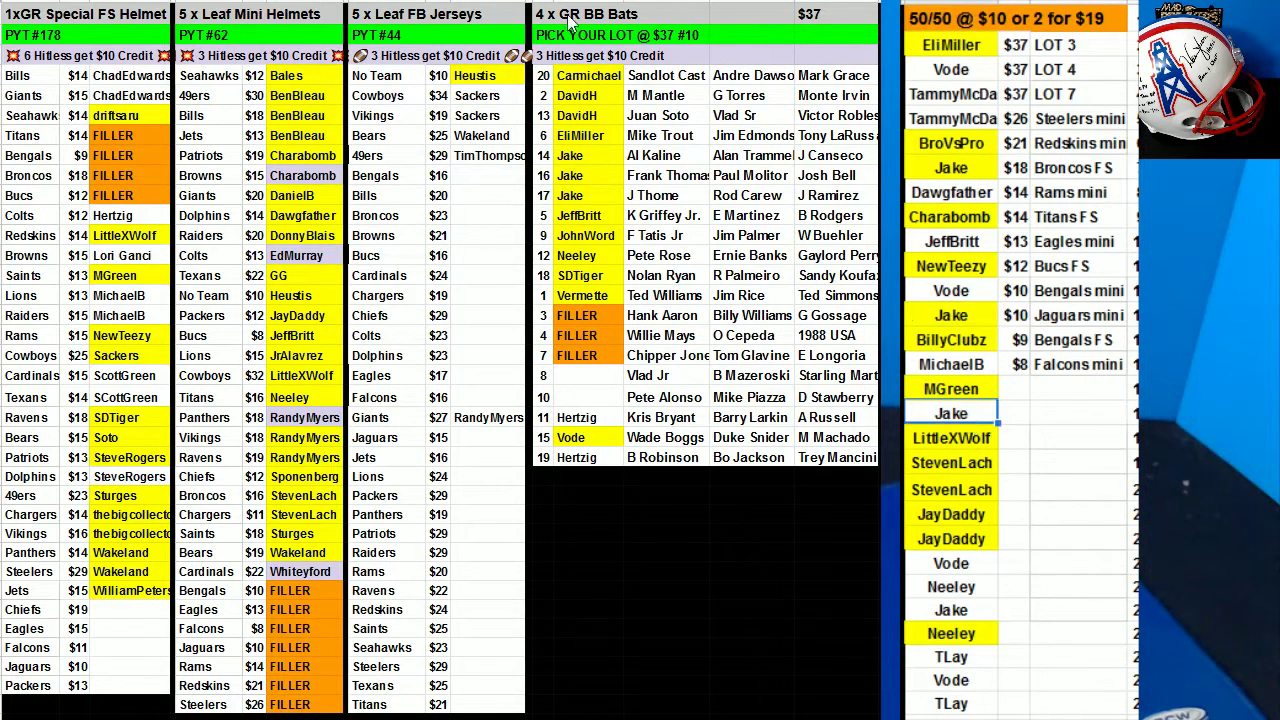
{"action": "left_click", "coordinate": [660, 37]}
{"action": "left_click", "coordinate": [665, 30]}
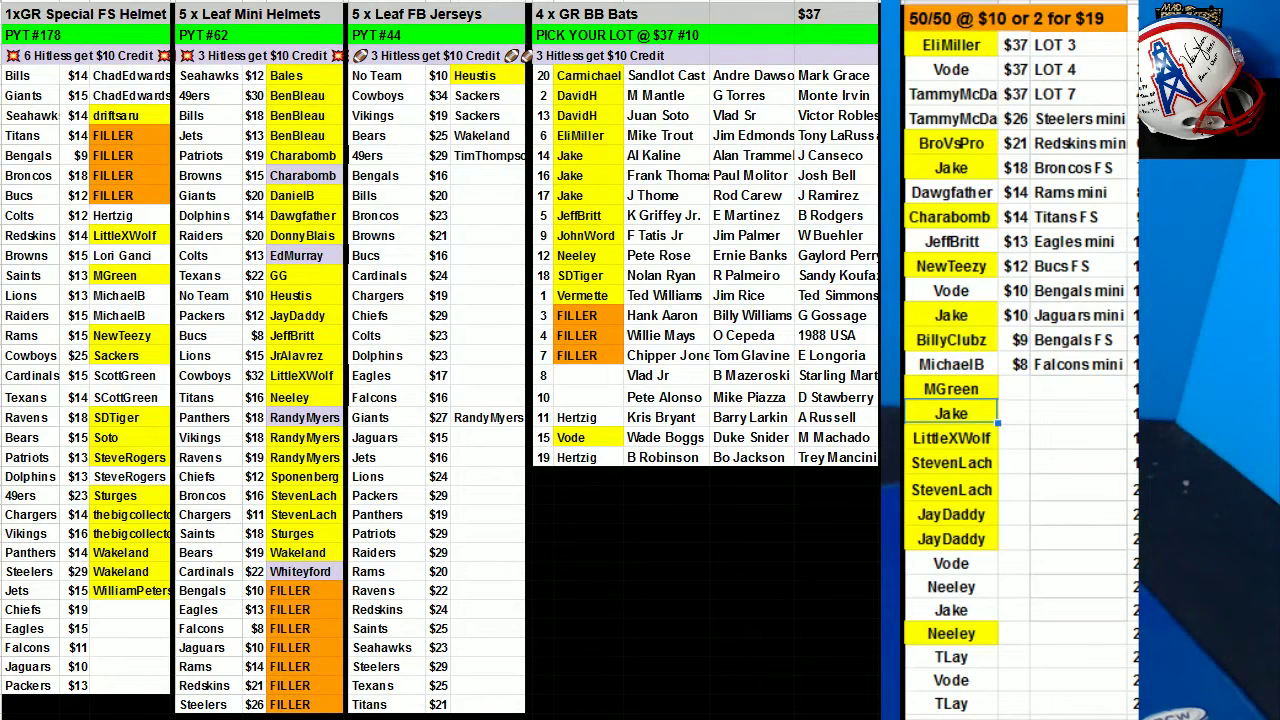
{"action": "left_click", "coordinate": [966, 612]}
{"action": "left_click", "coordinate": [660, 37]}
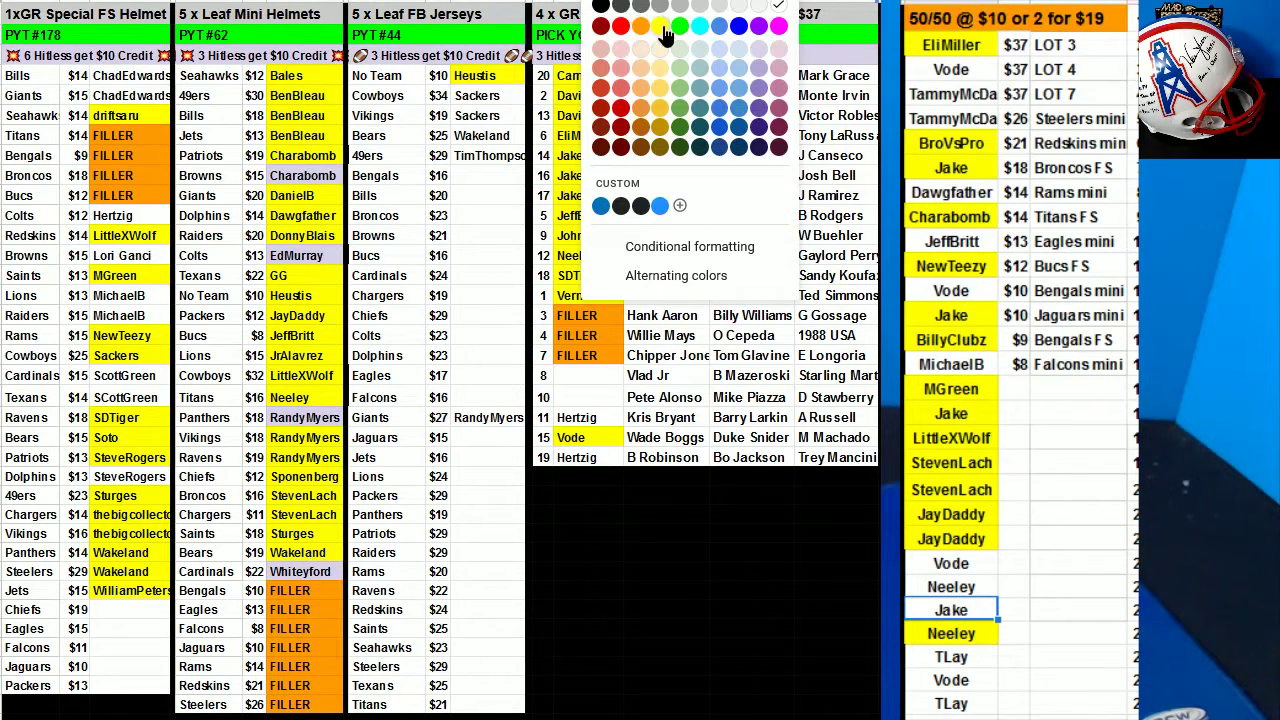
{"action": "left_click", "coordinate": [665, 30]}
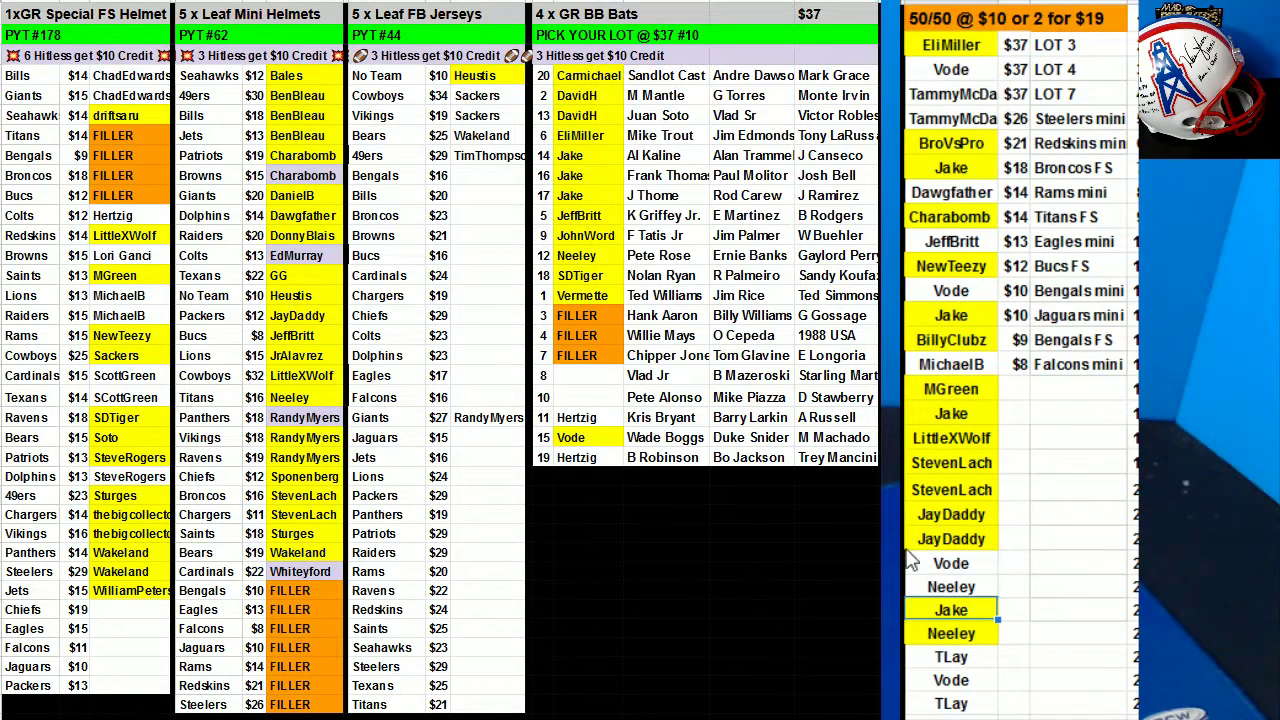
{"action": "left_click", "coordinate": [958, 587]}
{"action": "left_click", "coordinate": [660, 37]}
{"action": "left_click", "coordinate": [665, 30]}
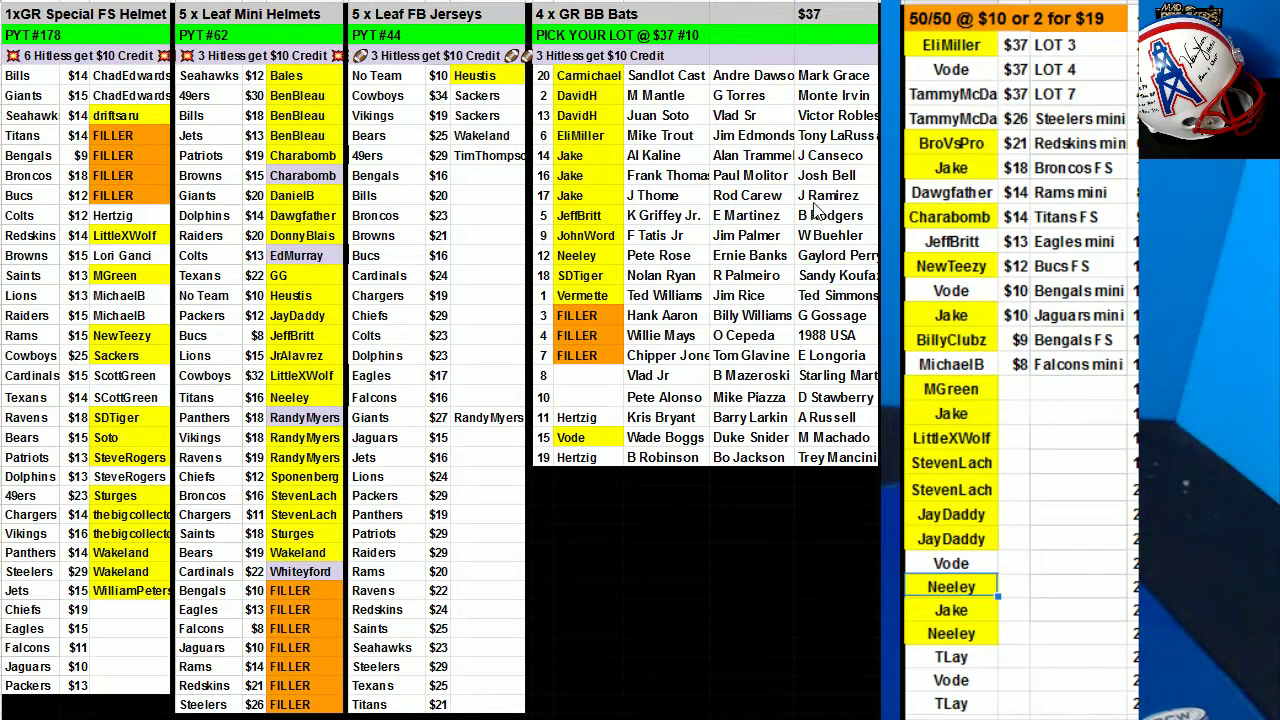
Fill the LOT 7, Steelers mini and Rams mini buyers yellow.
{"action": "left_click_drag", "start_coordinate": [950, 93], "coordinate": [950, 118]}
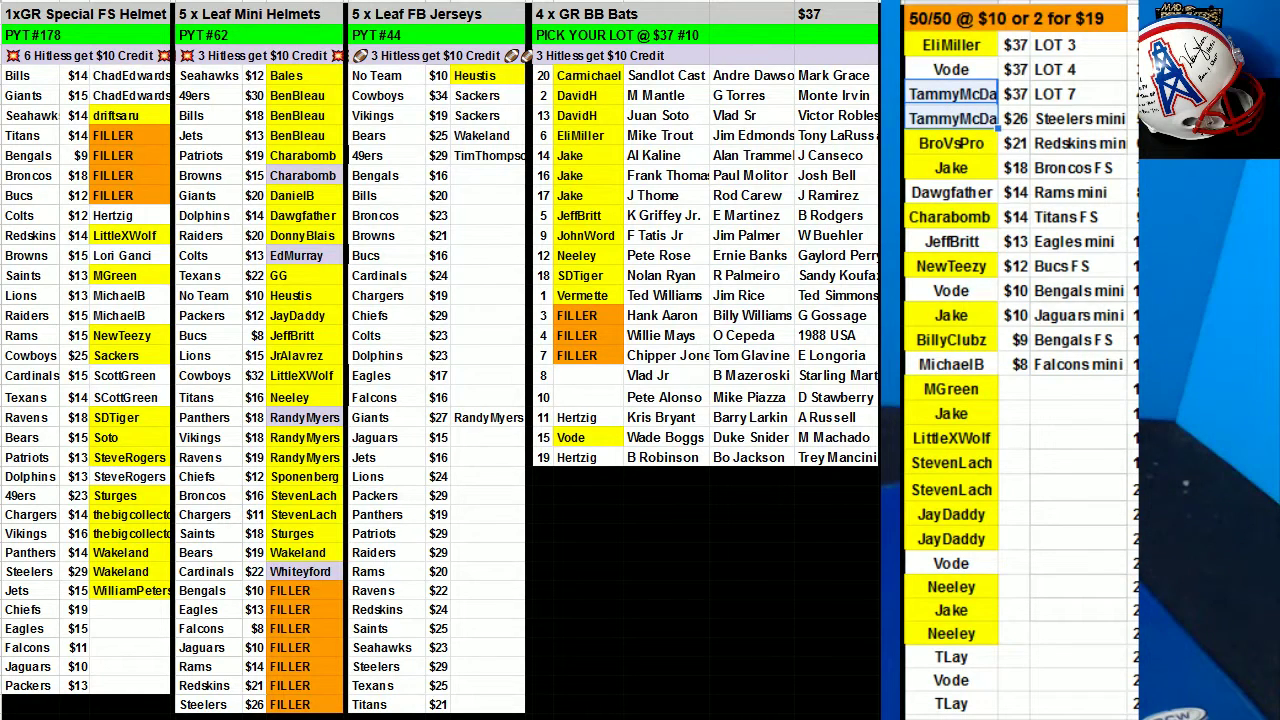
{"action": "left_click", "coordinate": [612, 2]}
{"action": "left_click", "coordinate": [660, 27]}
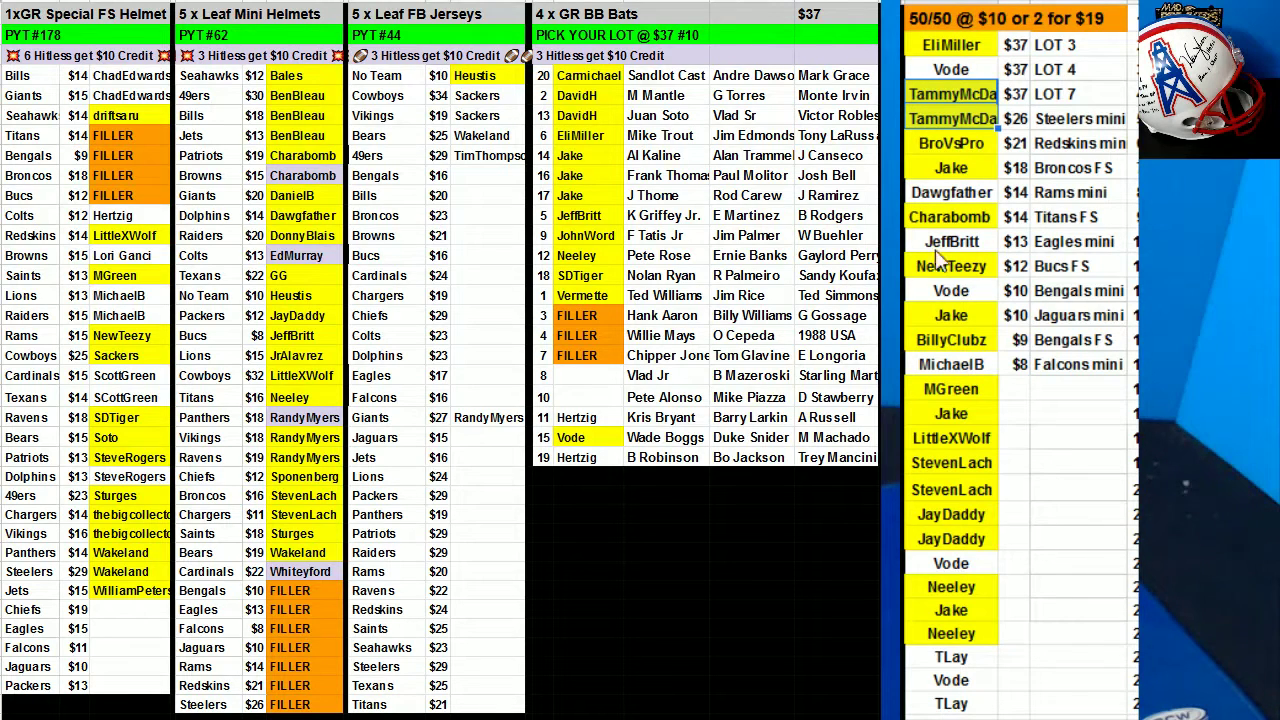
{"action": "left_click", "coordinate": [955, 194]}
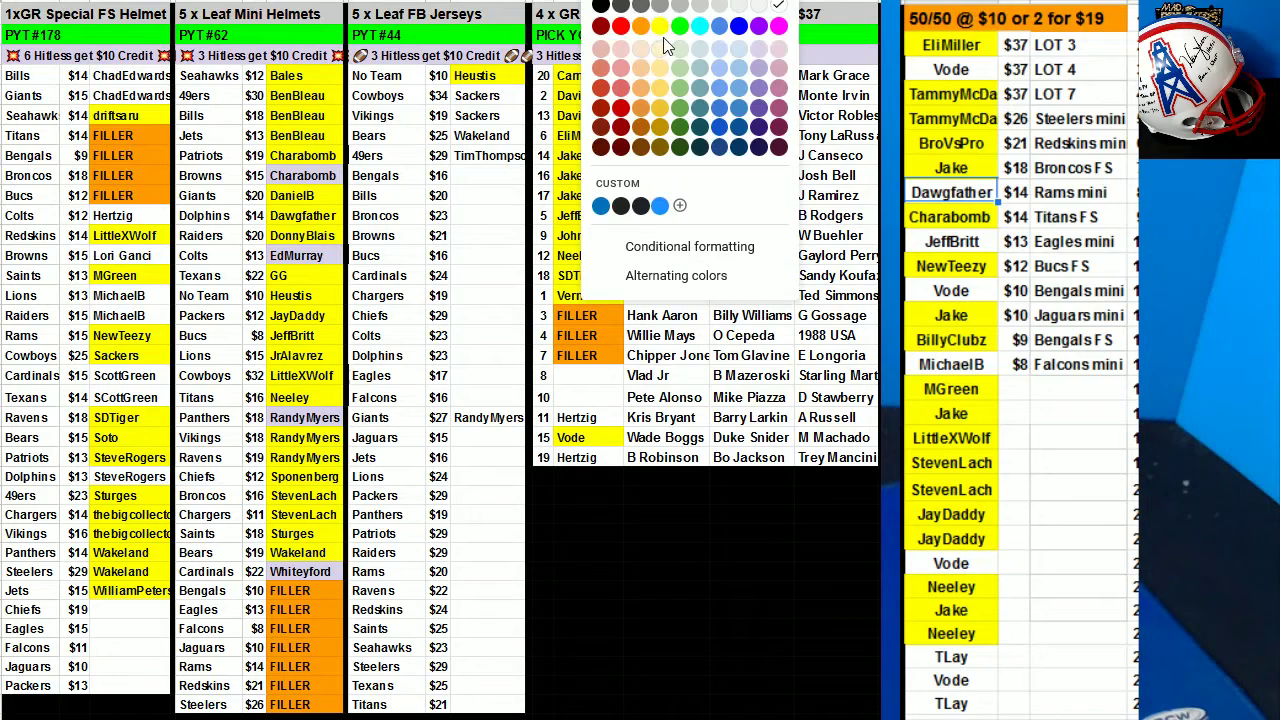
{"action": "left_click", "coordinate": [664, 30]}
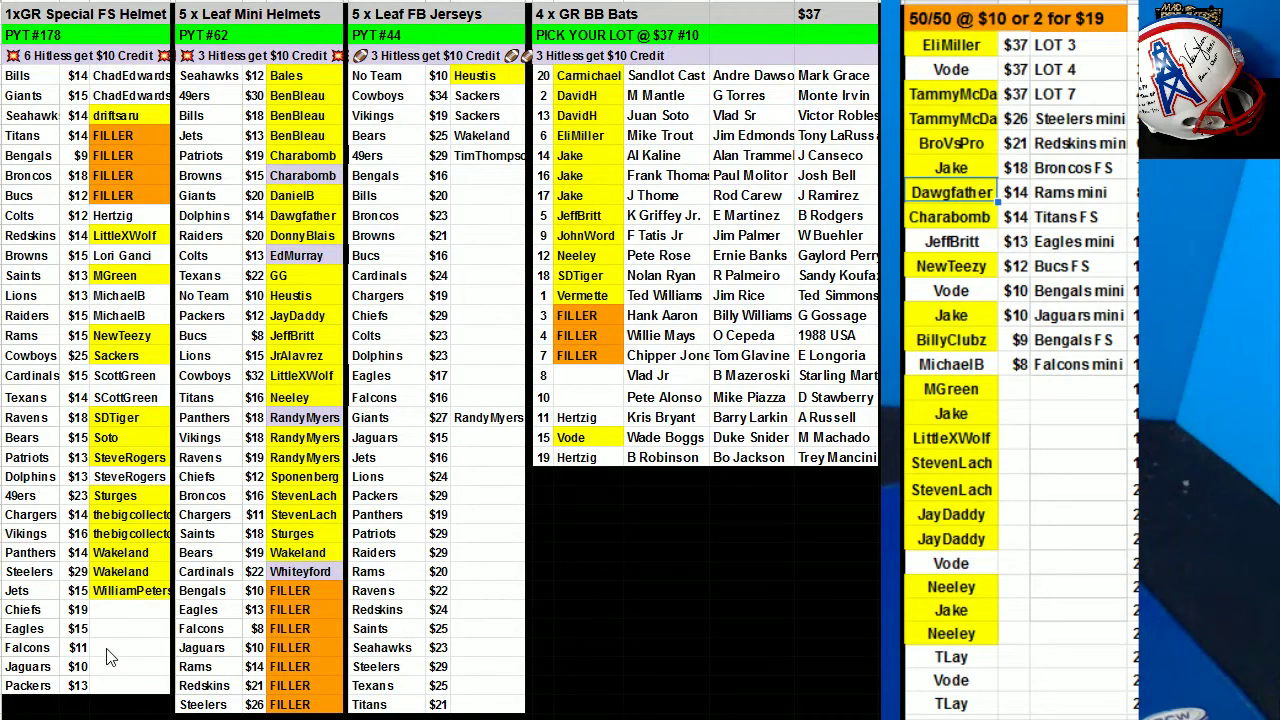
Enter the buyer's handle in the empty Chiefs row slot.
{"action": "left_click", "coordinate": [108, 613]}
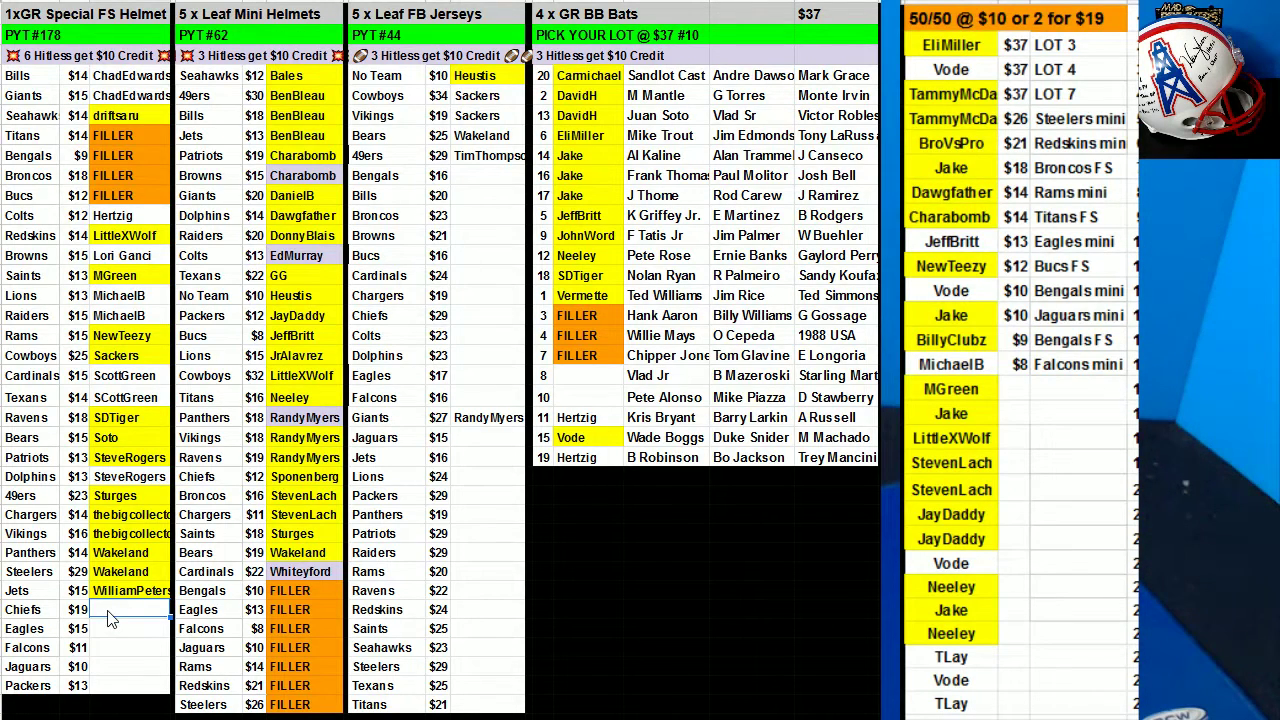
{"action": "type", "text": "Sturgers"}
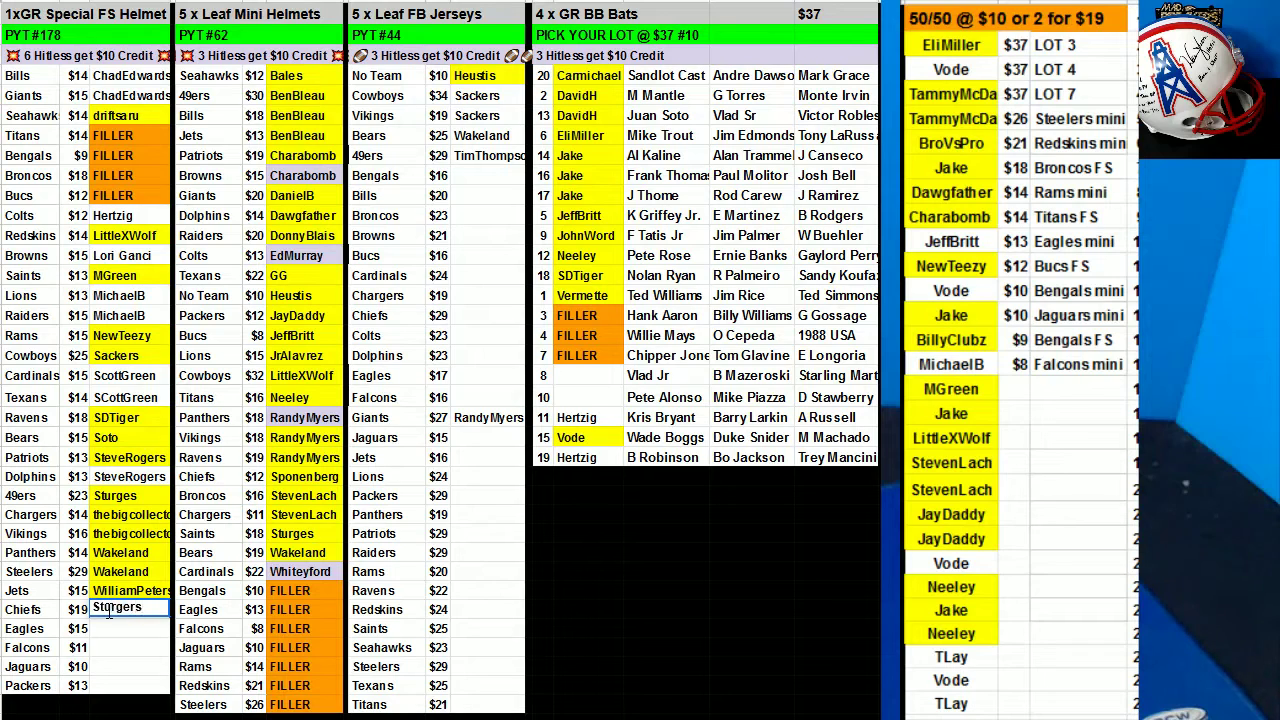
{"action": "left_click", "coordinate": [205, 571]}
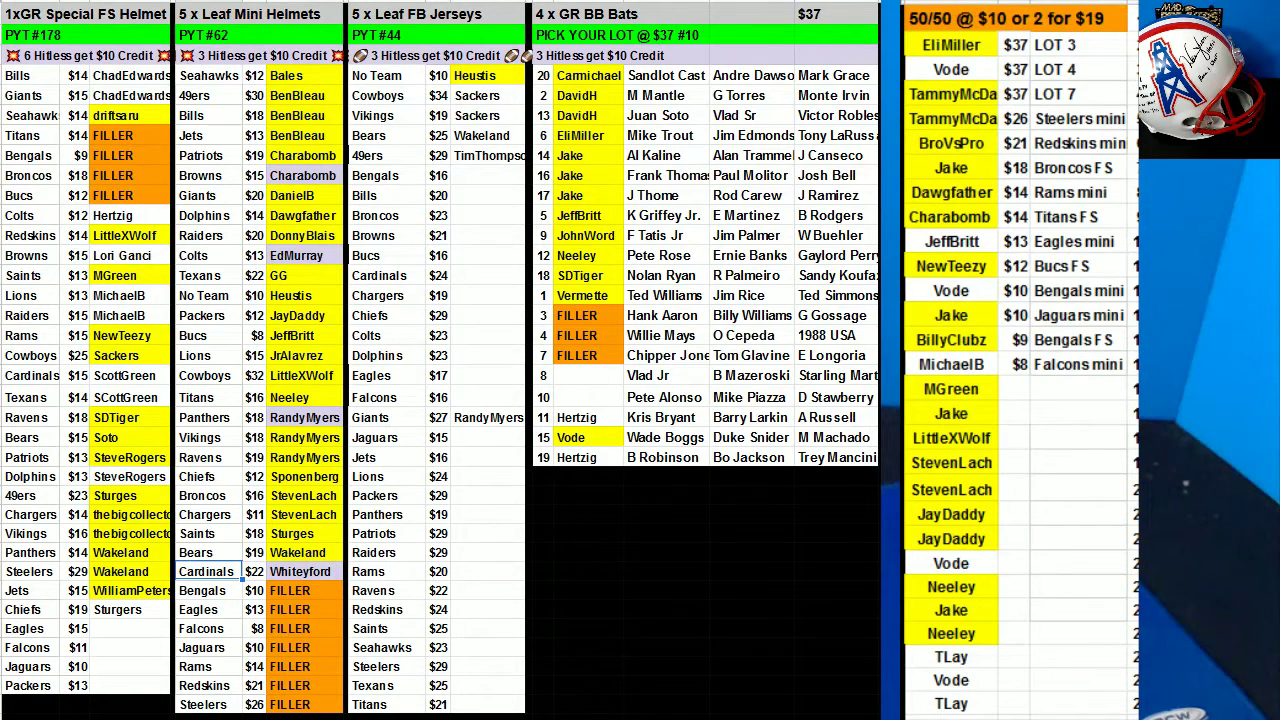
Fill both entries of a buyer near the list bottom and the $8 Falcons mini buyer yellow.
{"action": "left_click", "coordinate": [951, 657]}
{"action": "left_click", "coordinate": [600, 3]}
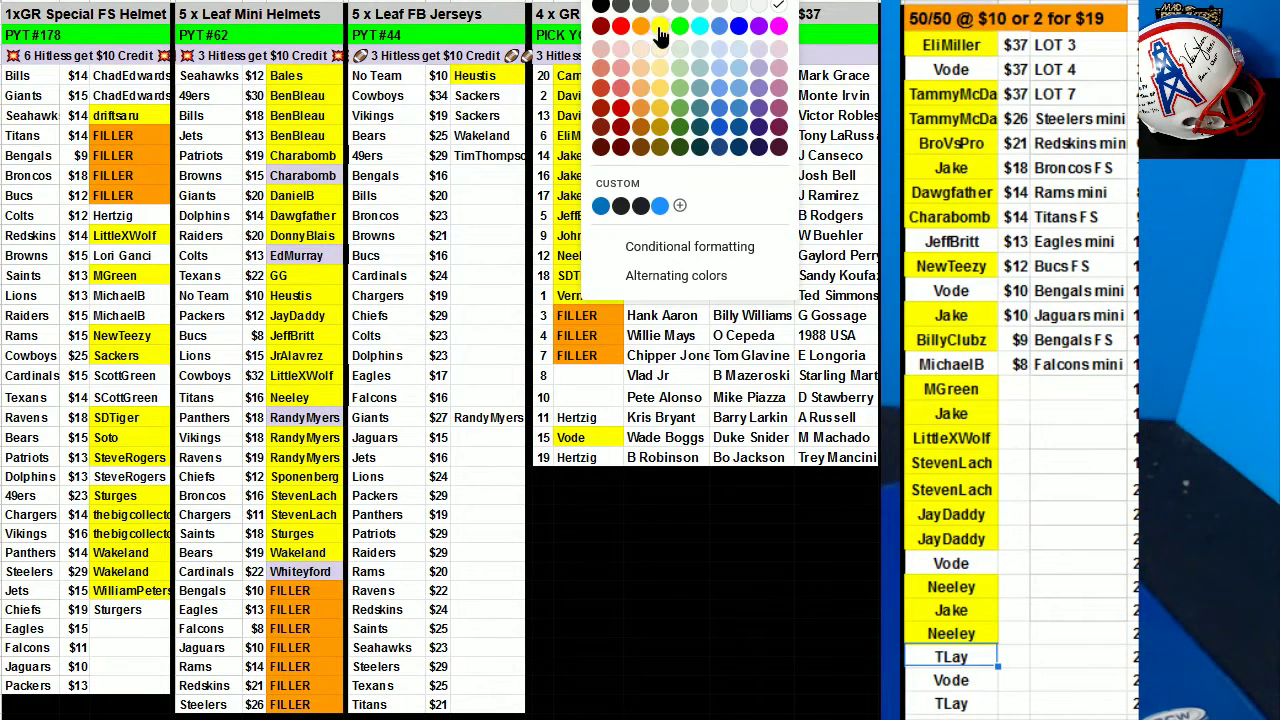
{"action": "left_click", "coordinate": [650, 35]}
{"action": "key", "text": "Down"}
{"action": "key", "text": "Down"}
{"action": "left_click", "coordinate": [626, 4]}
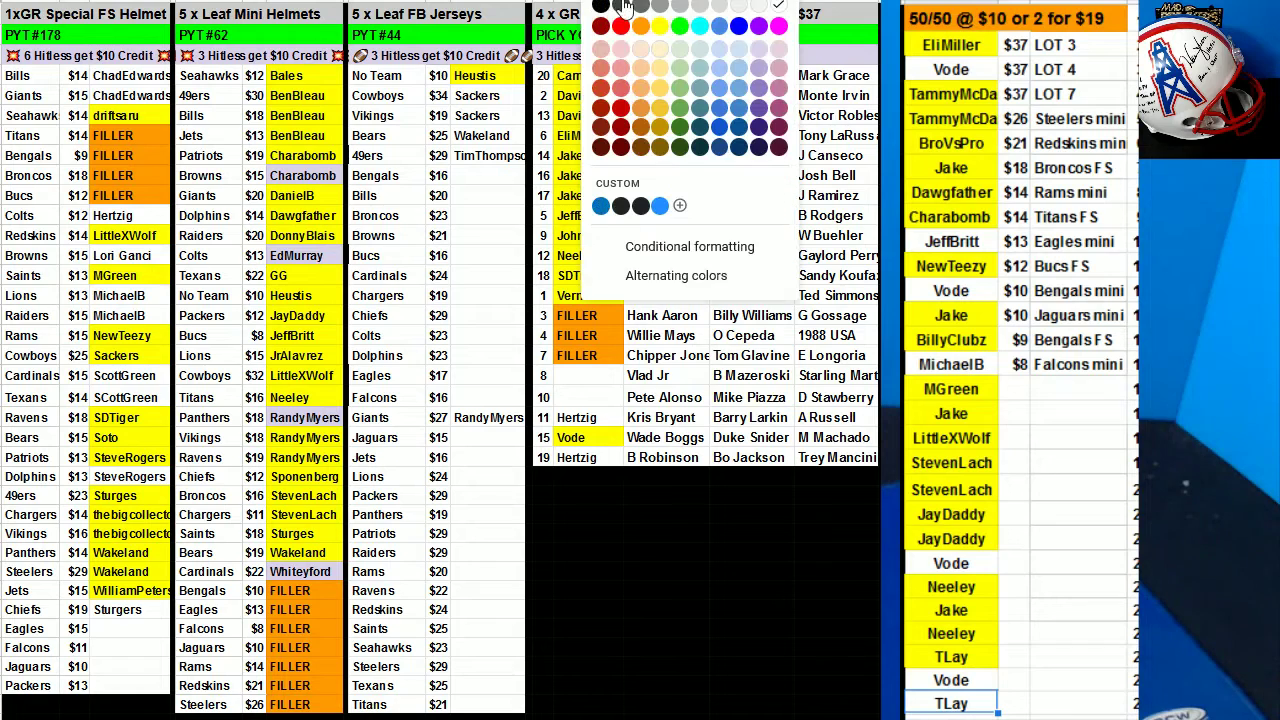
{"action": "left_click", "coordinate": [660, 30]}
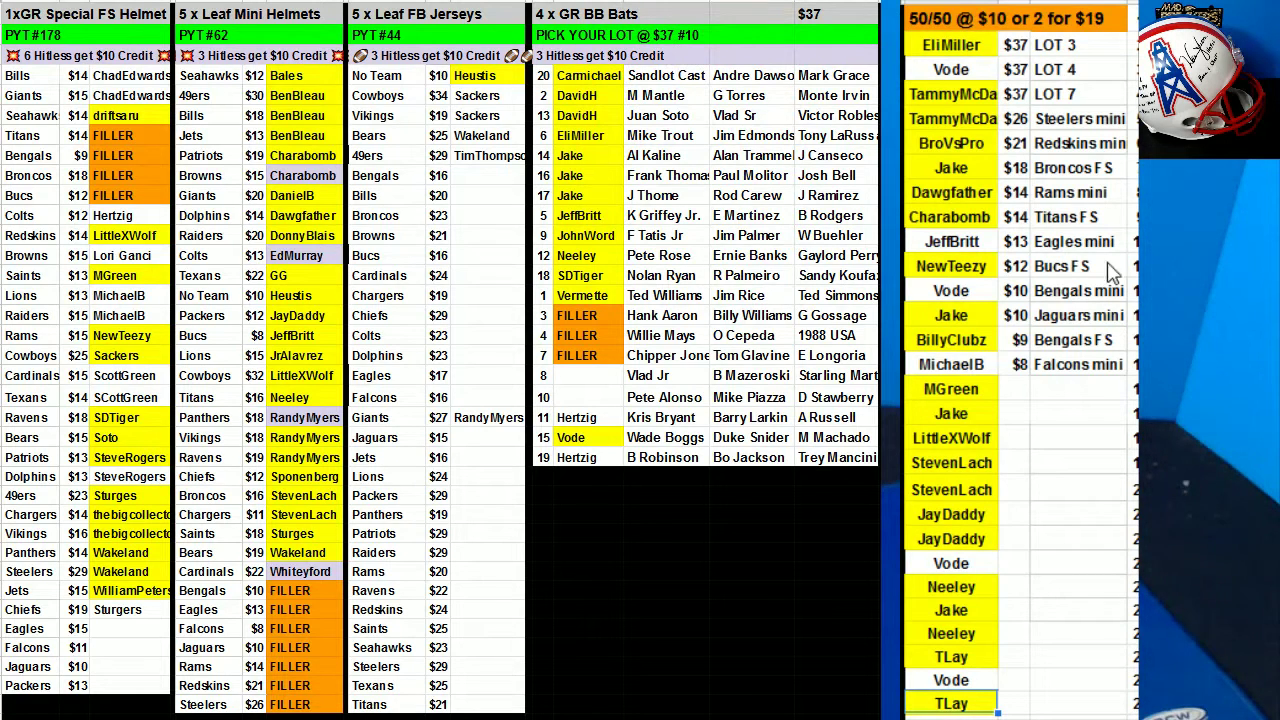
{"action": "left_click", "coordinate": [972, 369]}
{"action": "left_click", "coordinate": [626, 4]}
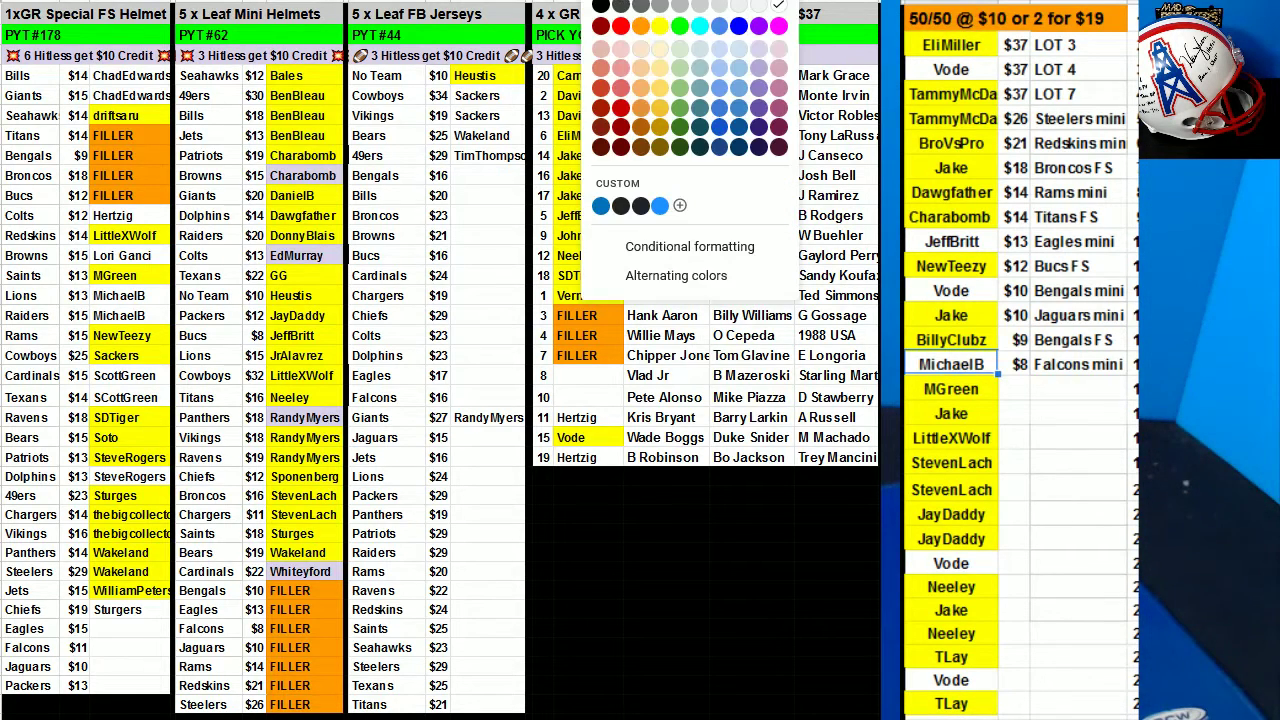
{"action": "left_click", "coordinate": [660, 30]}
Fill that buyer's Lions and Raiders FS helmet slots yellow.
{"action": "left_click", "coordinate": [121, 300]}
{"action": "left_click", "coordinate": [126, 314], "text": "shift"}
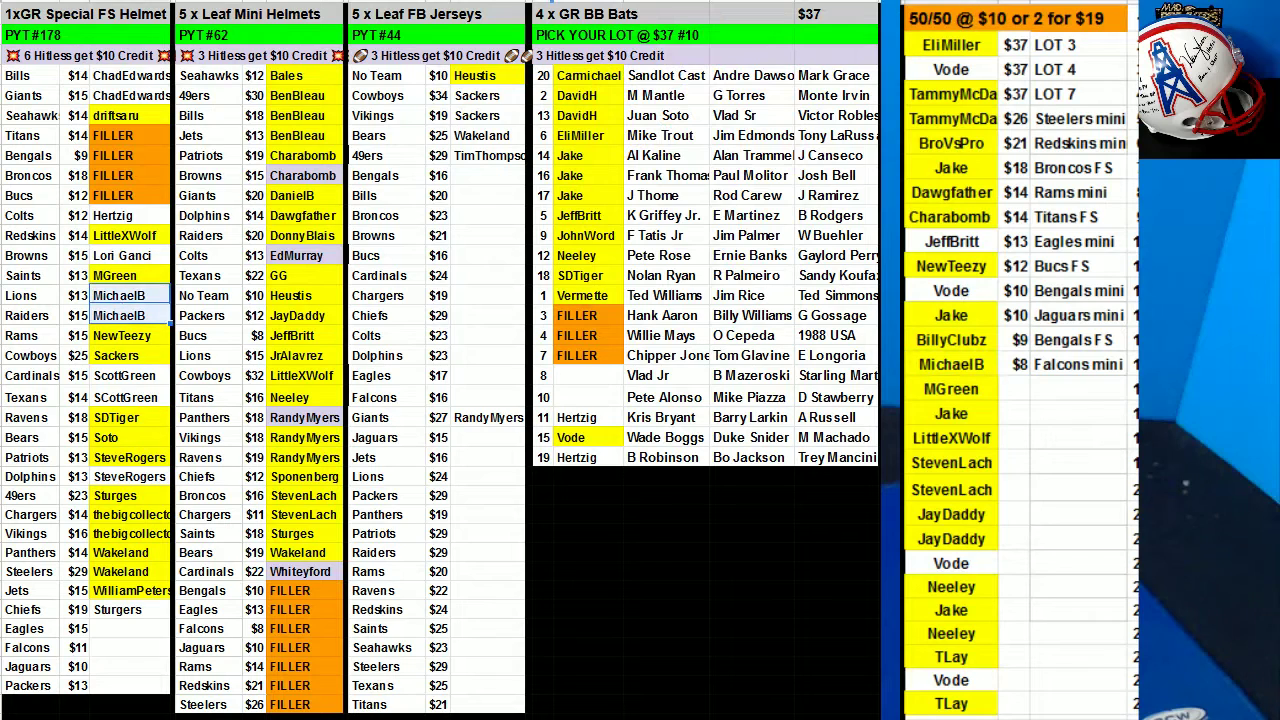
{"action": "left_click", "coordinate": [626, 4]}
{"action": "left_click", "coordinate": [660, 30]}
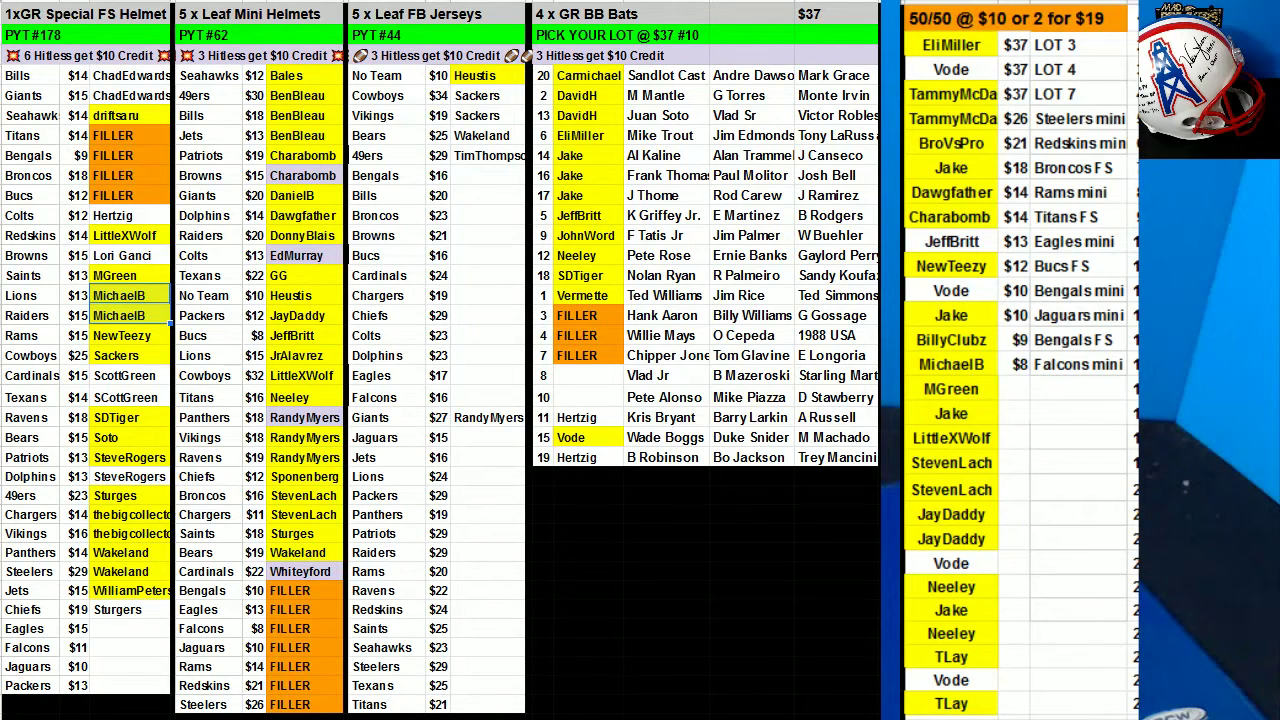
Select the whole 50/50 name column from LOT 4 to the bottom for fill colouring.
{"action": "left_click", "coordinate": [845, 441]}
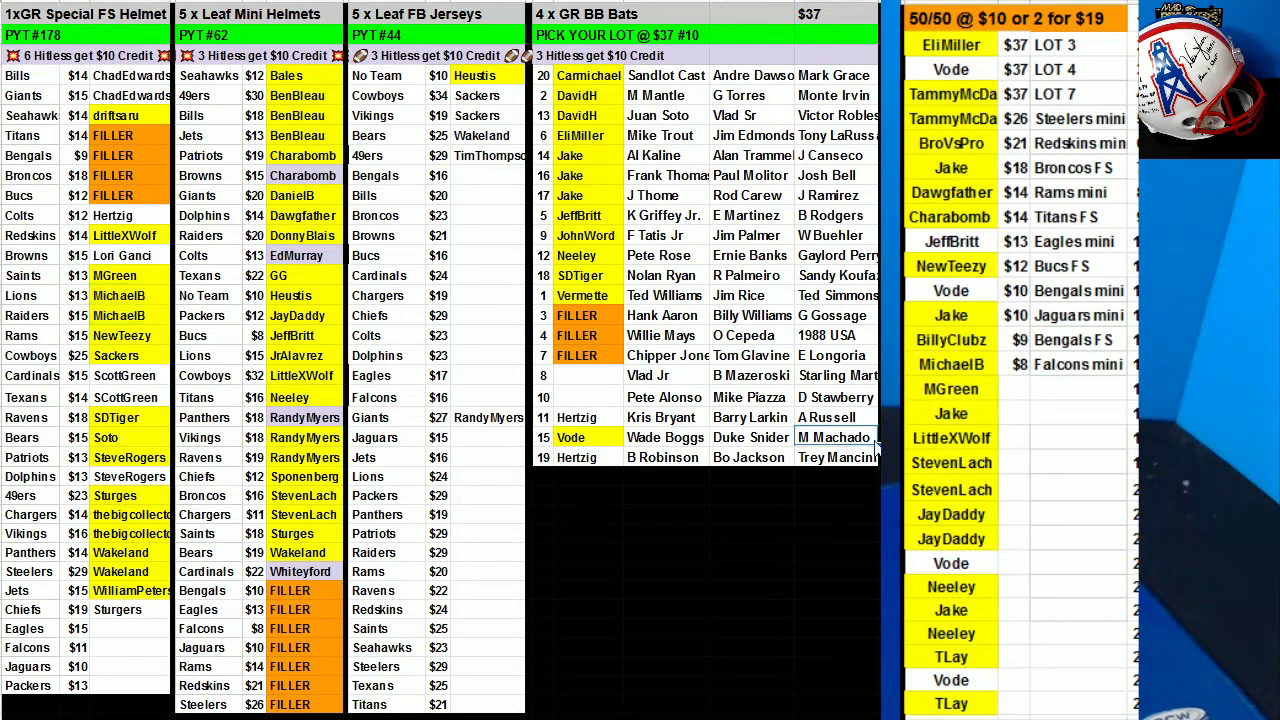
{"action": "left_click_drag", "start_coordinate": [963, 263], "coordinate": [951, 290]}
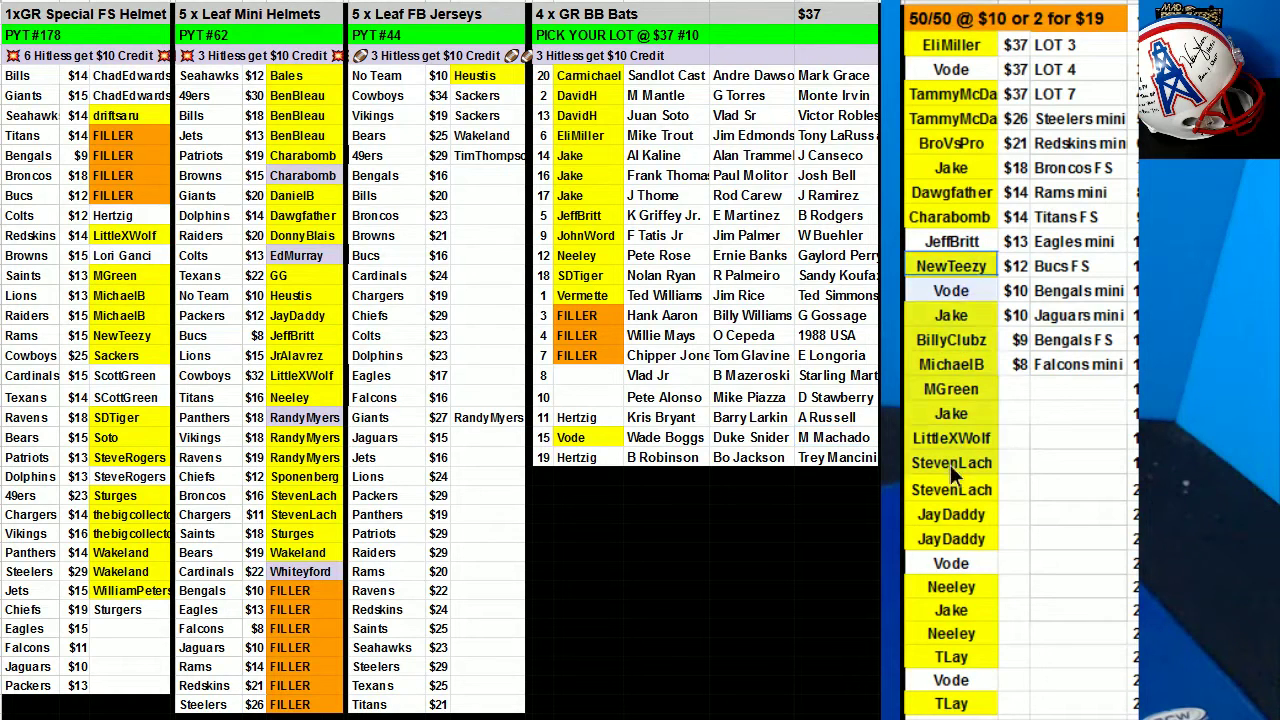
{"action": "left_click_drag", "start_coordinate": [946, 512], "coordinate": [946, 514]}
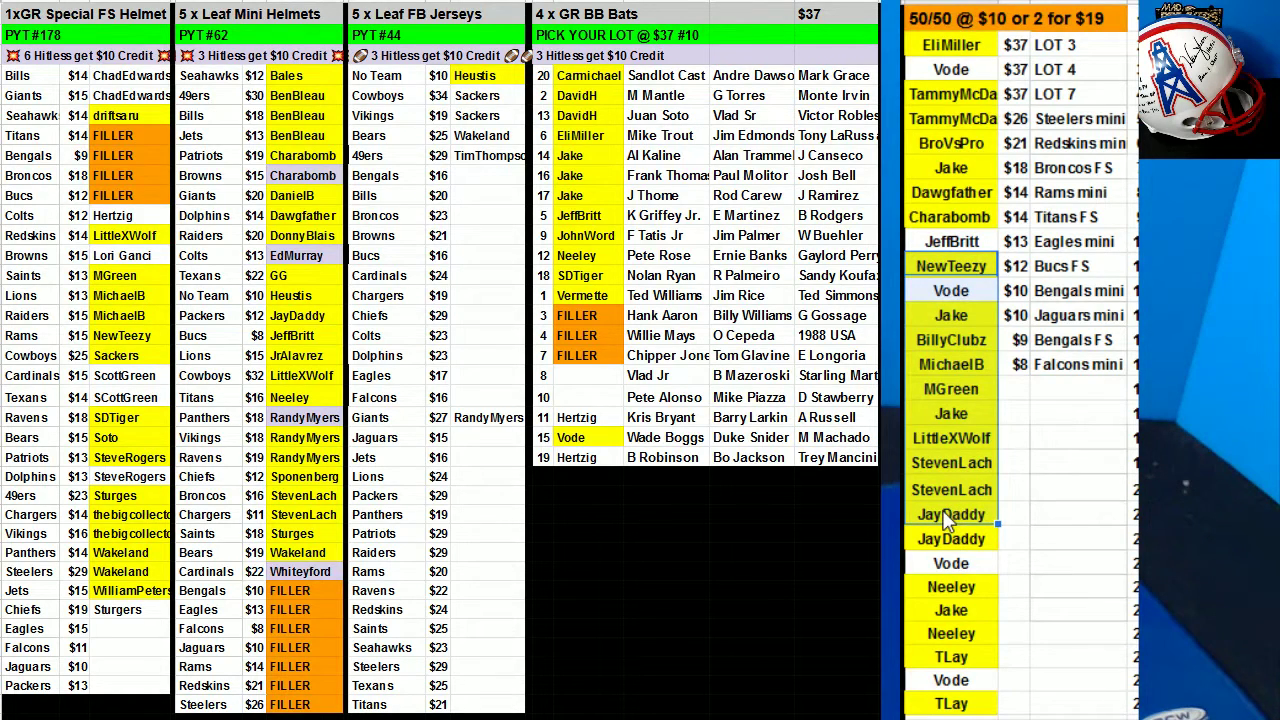
{"action": "left_click", "coordinate": [1133, 563]}
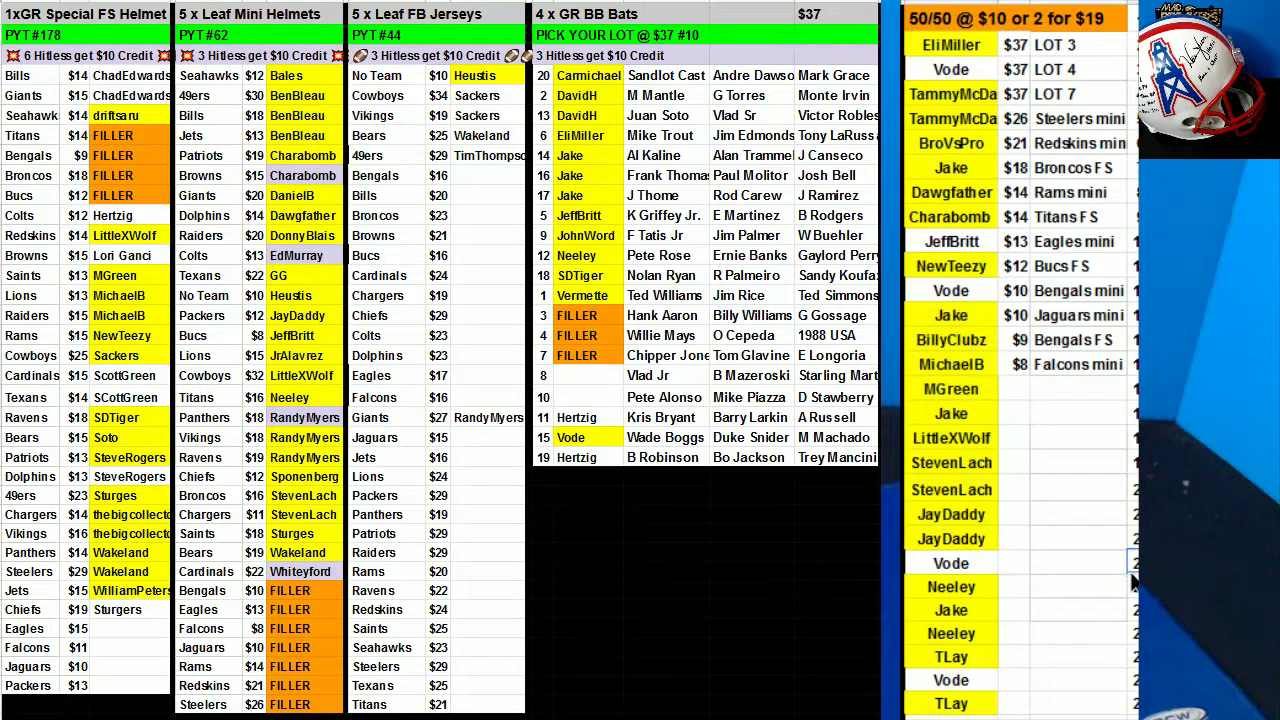
{"action": "left_click_drag", "start_coordinate": [951, 290], "coordinate": [951, 680]}
{"action": "left_click", "coordinate": [955, 69]}
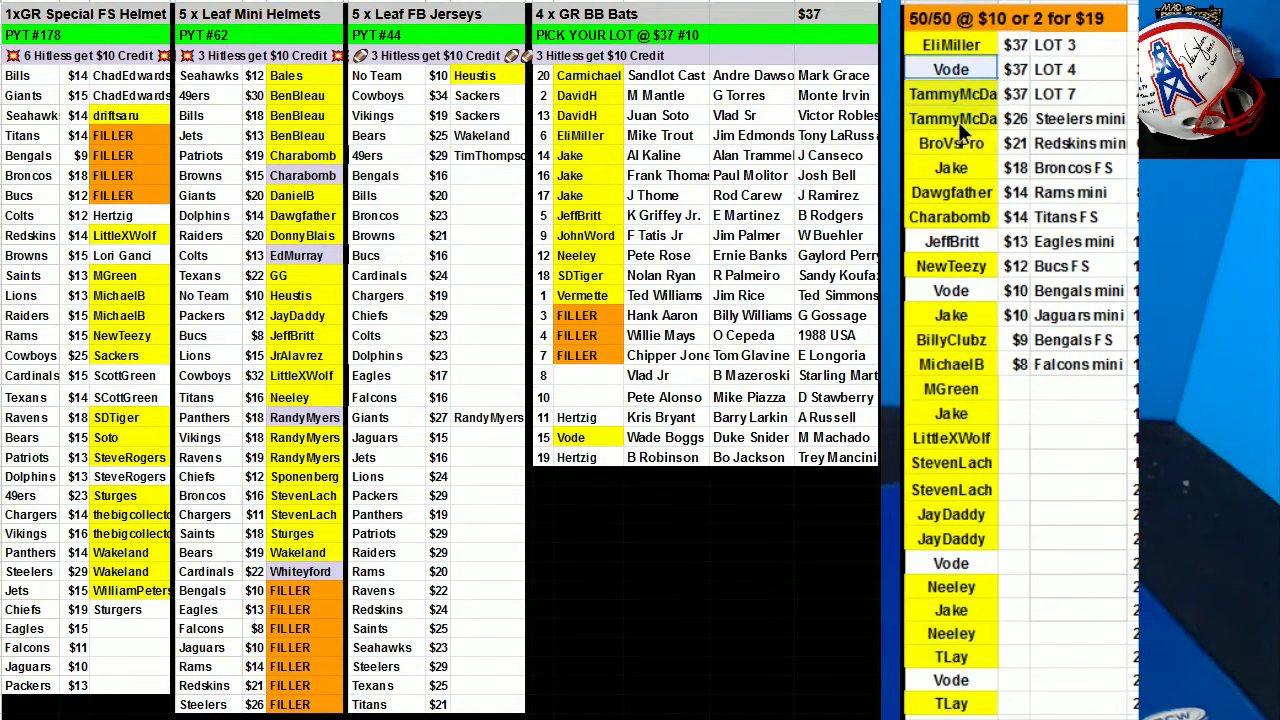
{"action": "left_click_drag", "start_coordinate": [962, 195], "coordinate": [951, 680]}
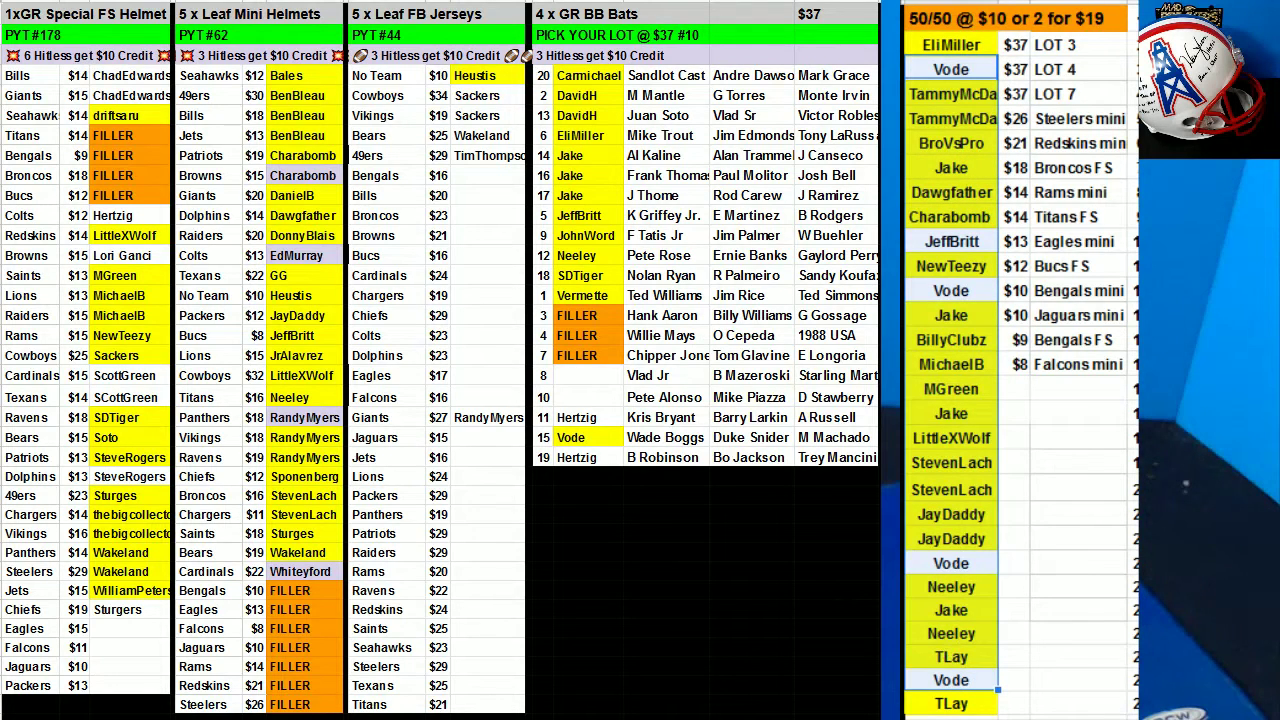
{"action": "left_click", "coordinate": [620, 1]}
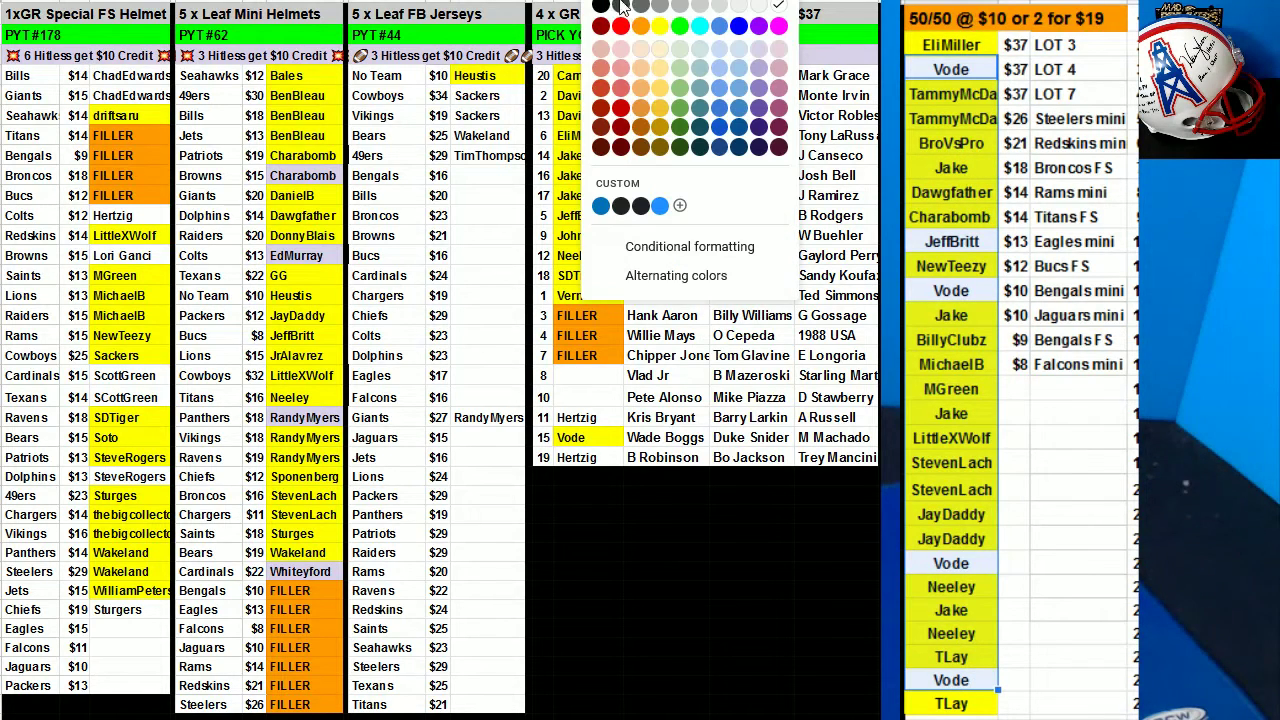
Fill the Dolphins and Browns helmet slots yellow.
{"action": "left_click", "coordinate": [145, 477]}
{"action": "left_click", "coordinate": [669, 3]}
{"action": "left_click", "coordinate": [663, 28]}
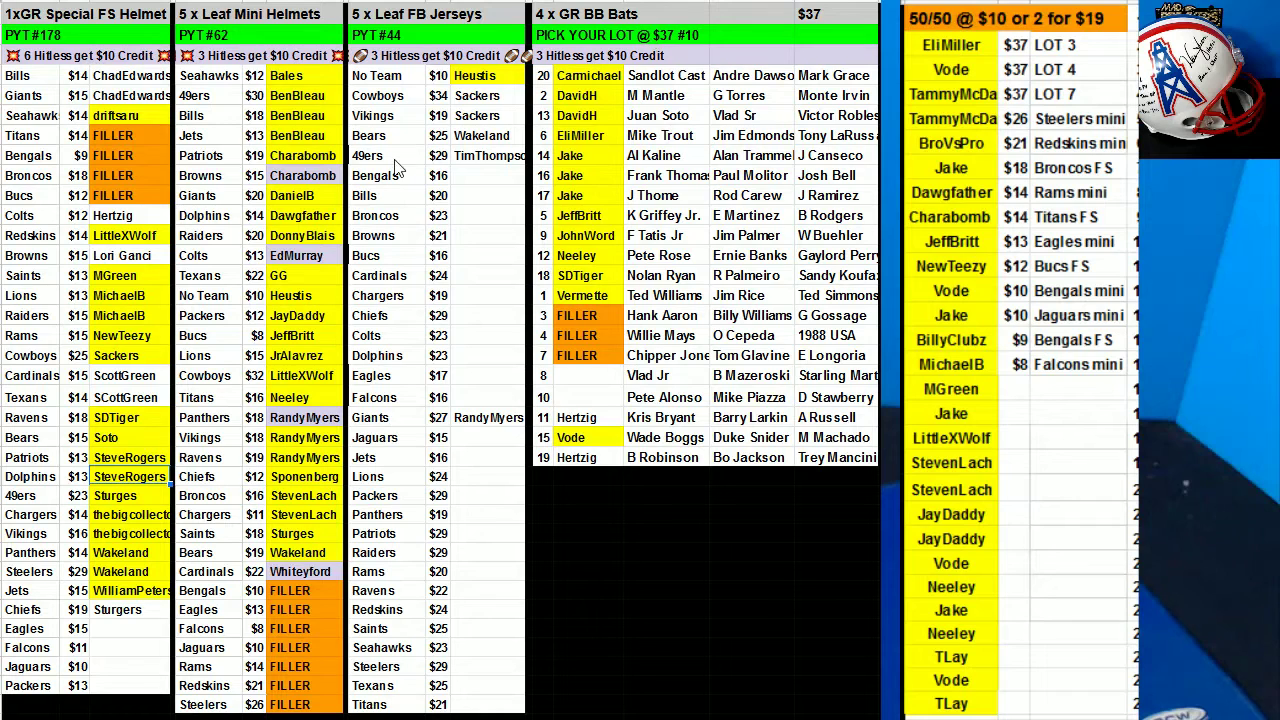
{"action": "left_click", "coordinate": [148, 257]}
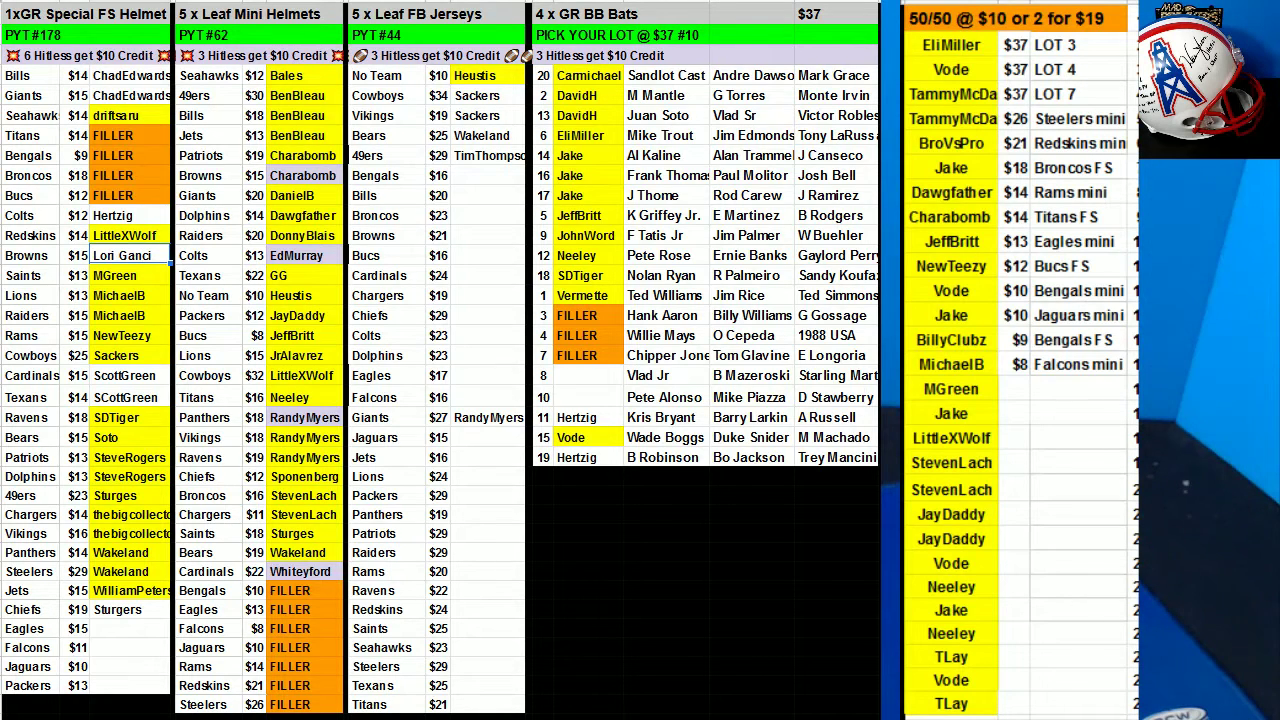
{"action": "left_click", "coordinate": [669, 3]}
{"action": "left_click", "coordinate": [642, 12]}
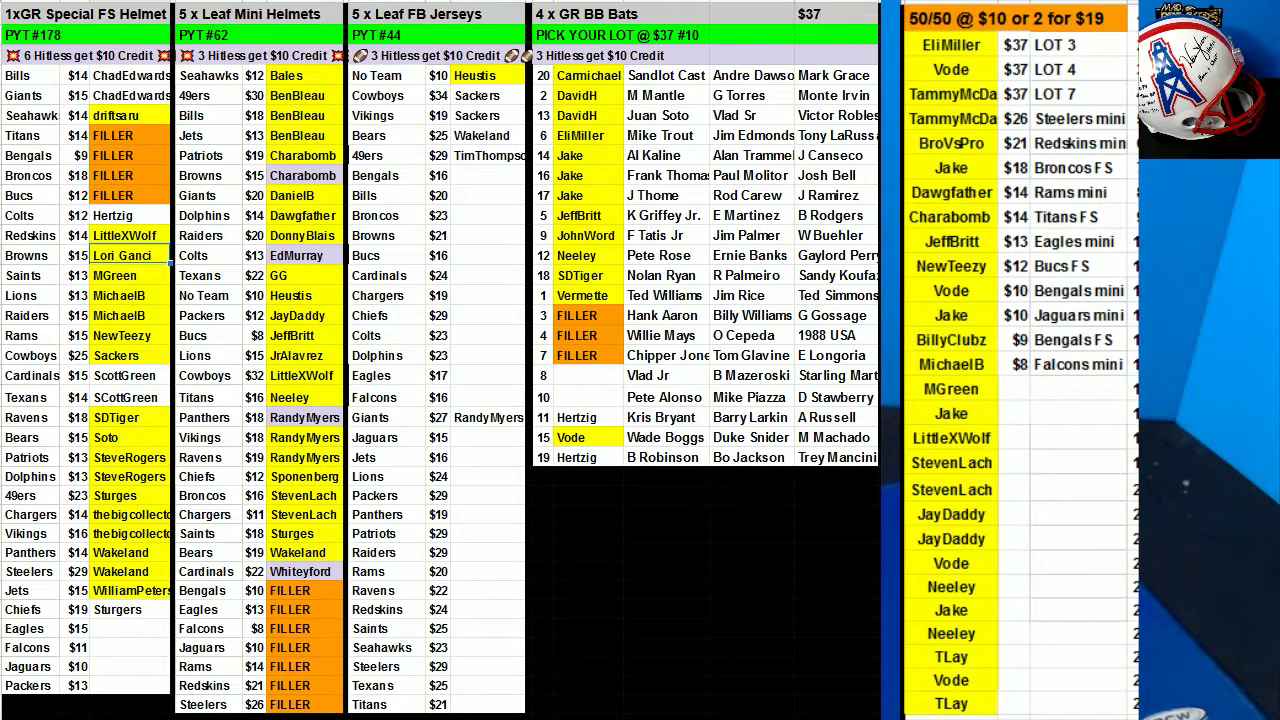
Enter the winner's name in the open Chiefs $29 jersey slot.
{"action": "left_click", "coordinate": [465, 320]}
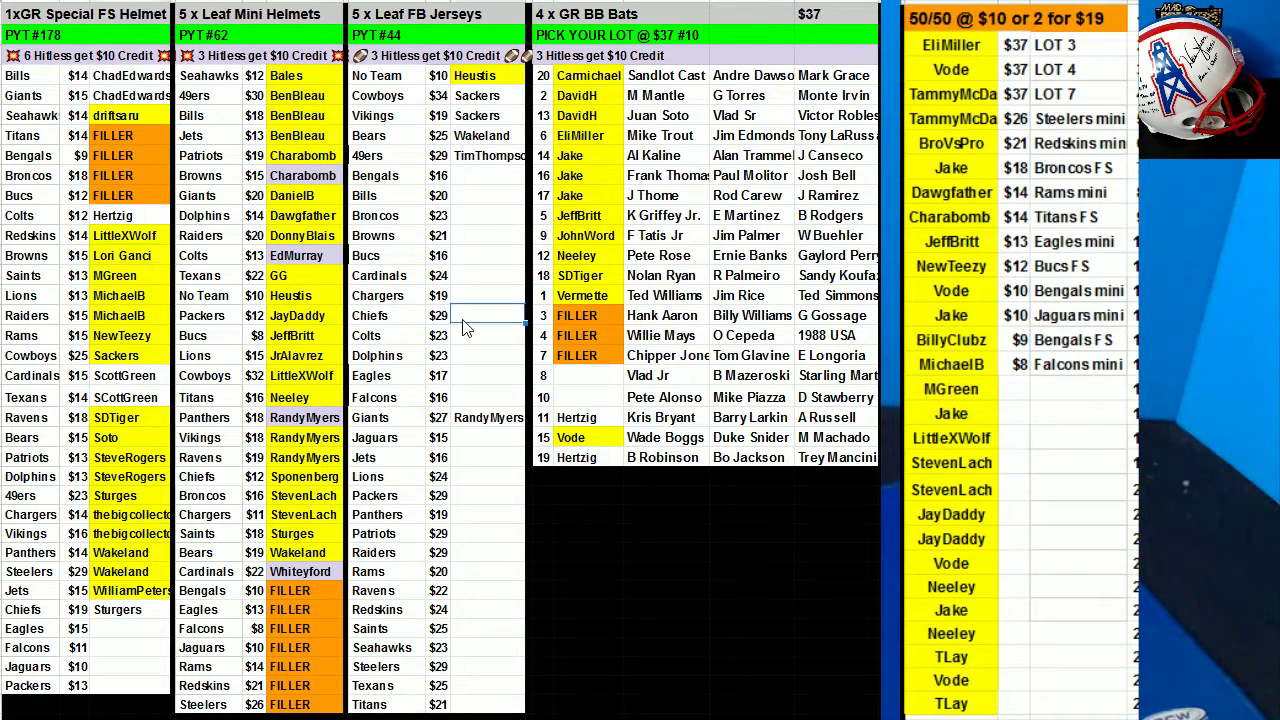
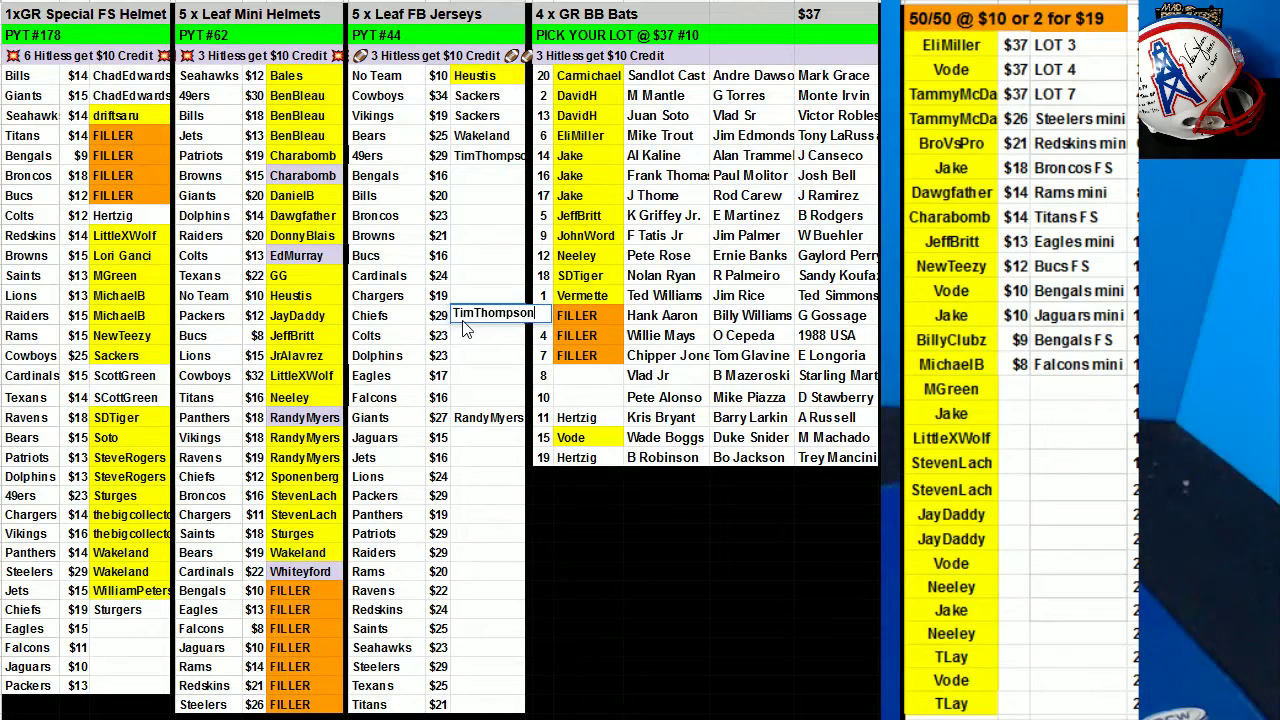
{"action": "left_click", "coordinate": [702, 534]}
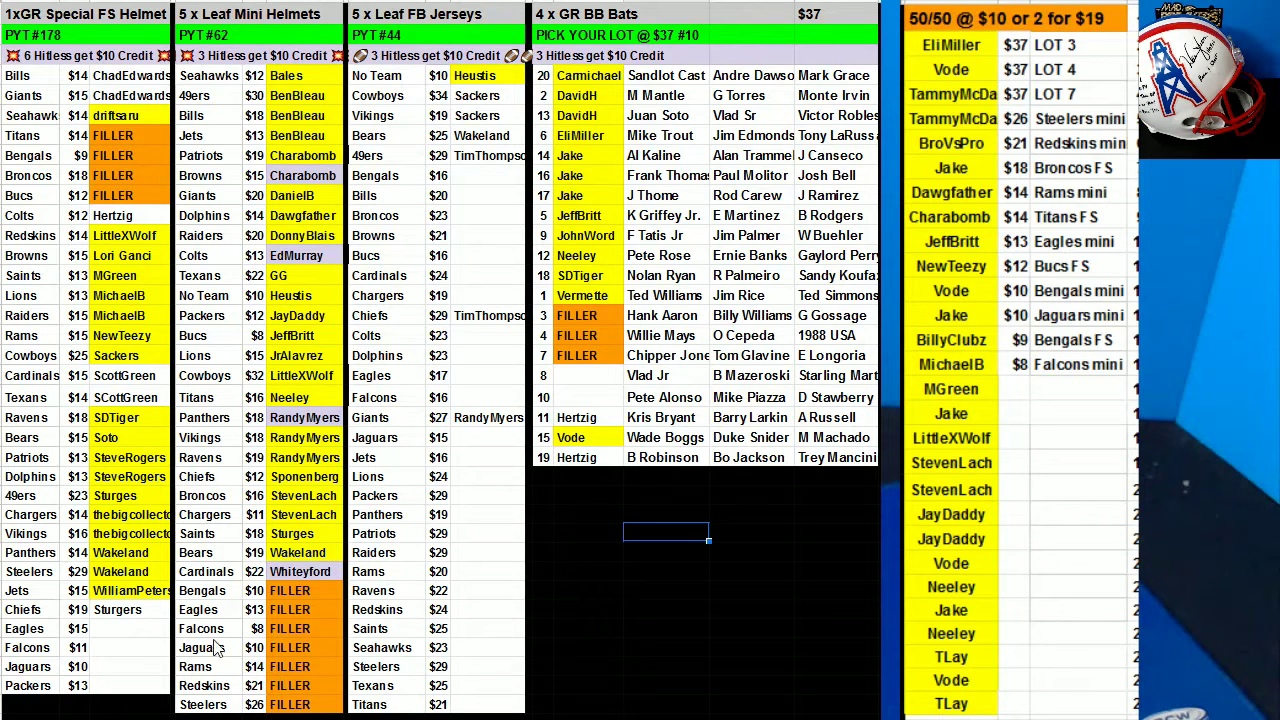
{"action": "left_click", "coordinate": [127, 614]}
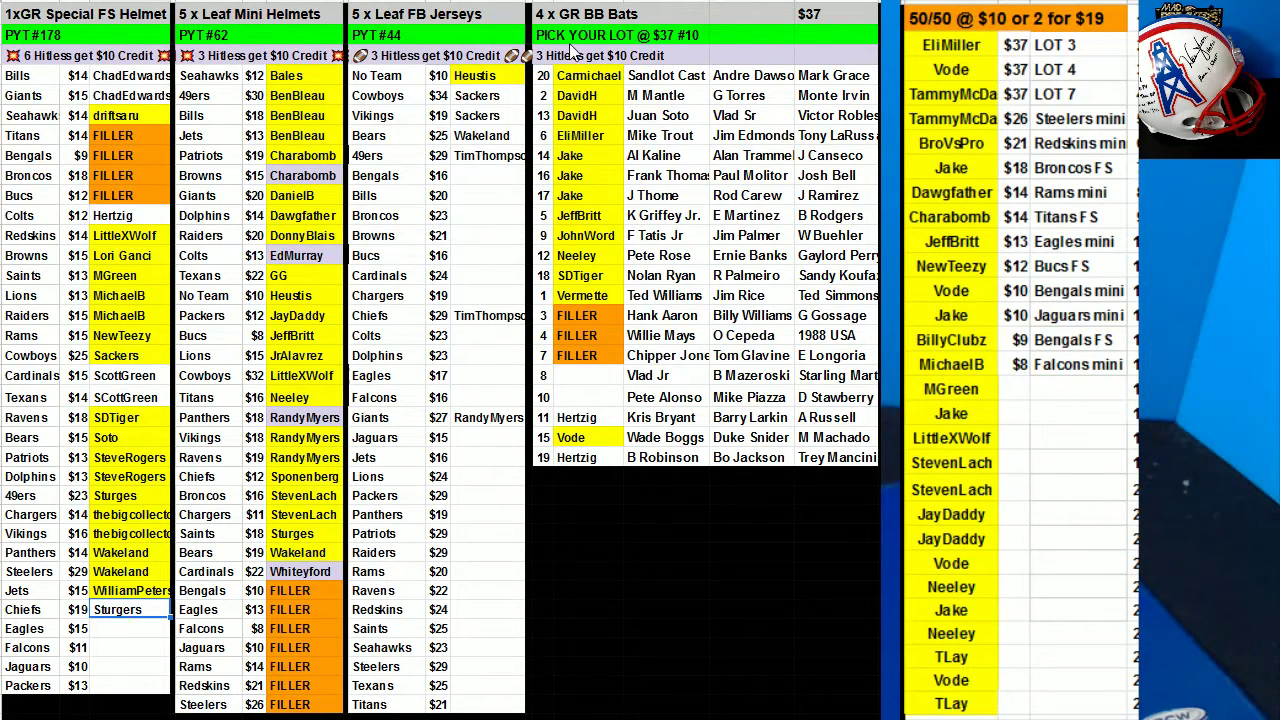
Fill the Chiefs buyer and bottom three BB Bats buyers yellow, then name the Packers $13 slot.
{"action": "left_click", "coordinate": [590, 4]}
{"action": "left_click", "coordinate": [665, 28]}
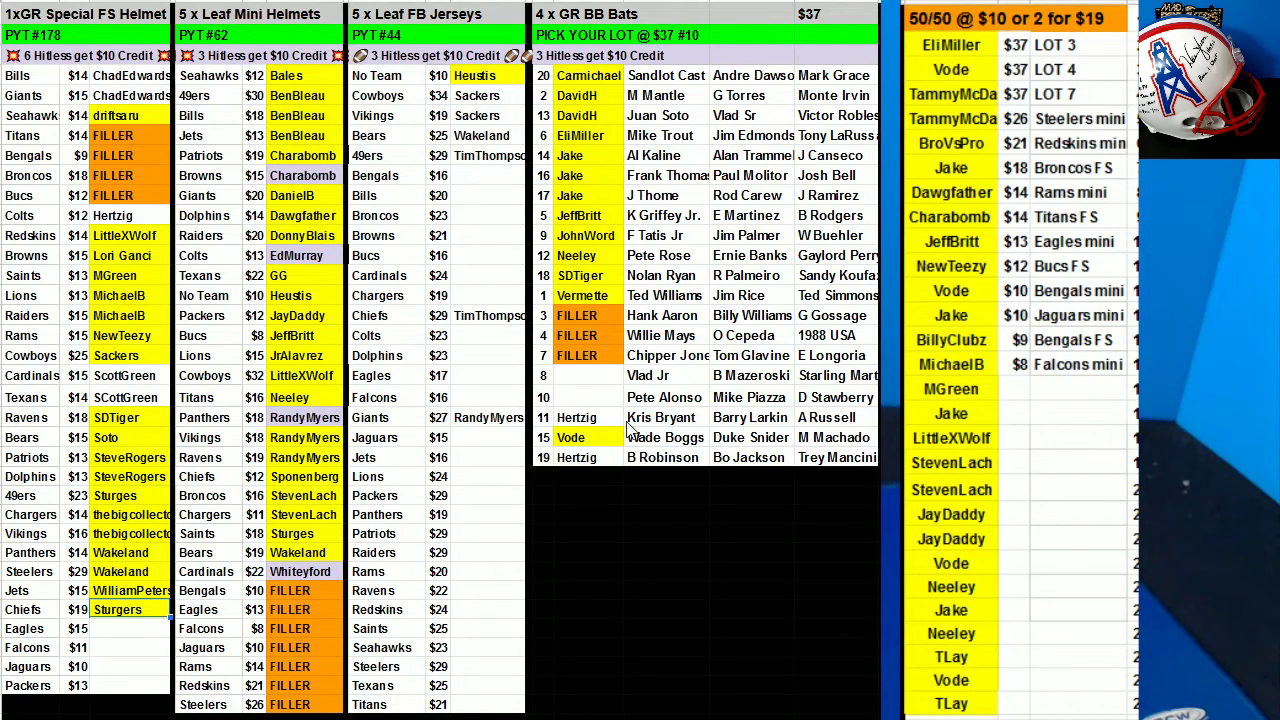
{"action": "left_click_drag", "start_coordinate": [594, 423], "coordinate": [594, 457]}
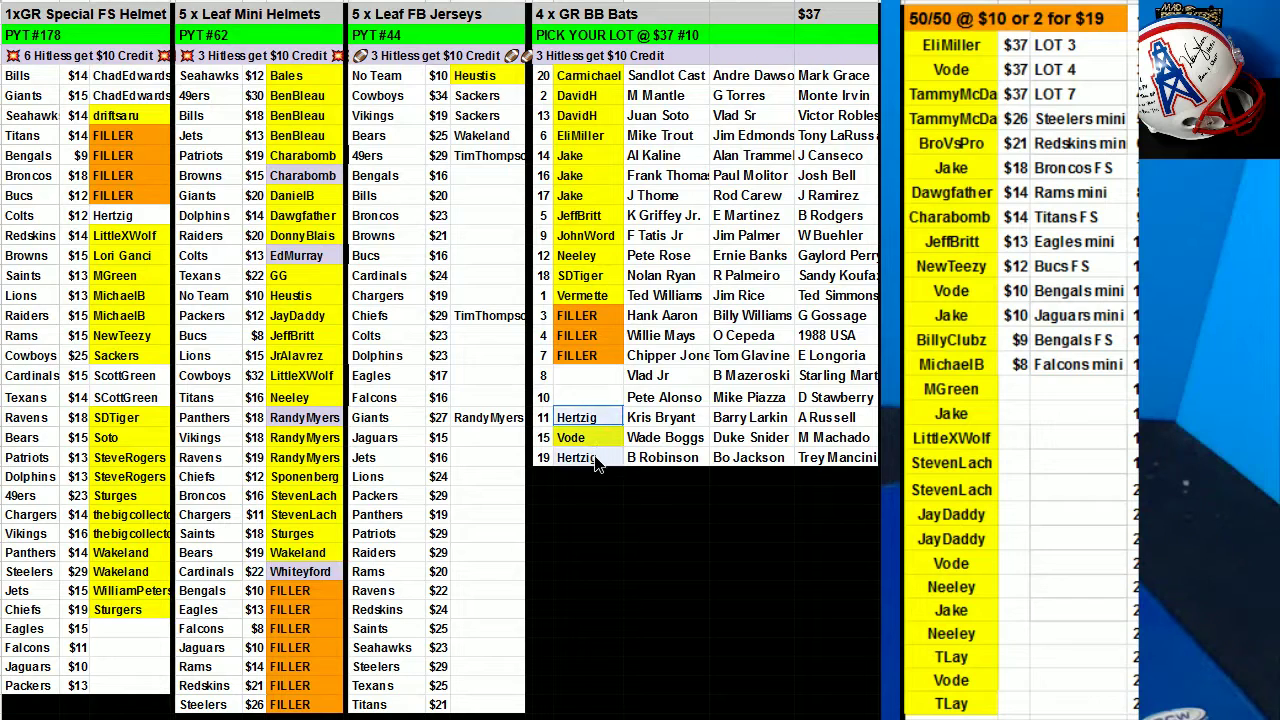
{"action": "left_click", "coordinate": [620, 2]}
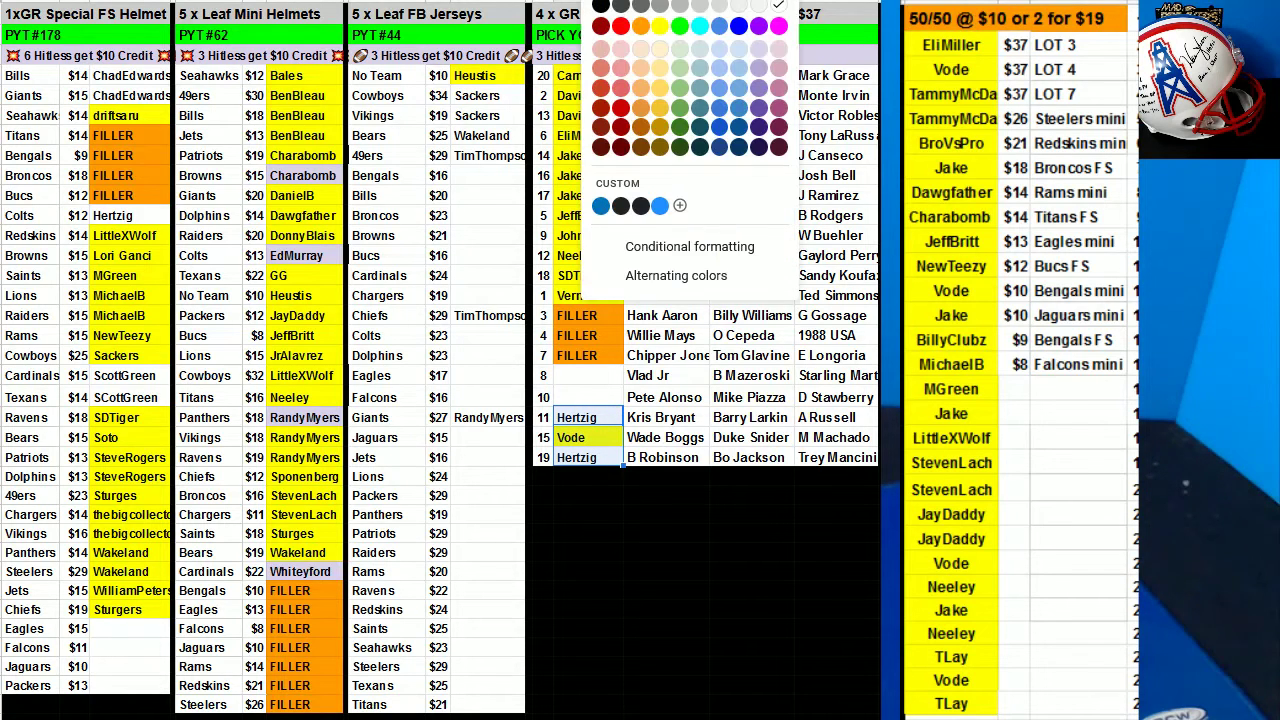
{"action": "left_click", "coordinate": [660, 26]}
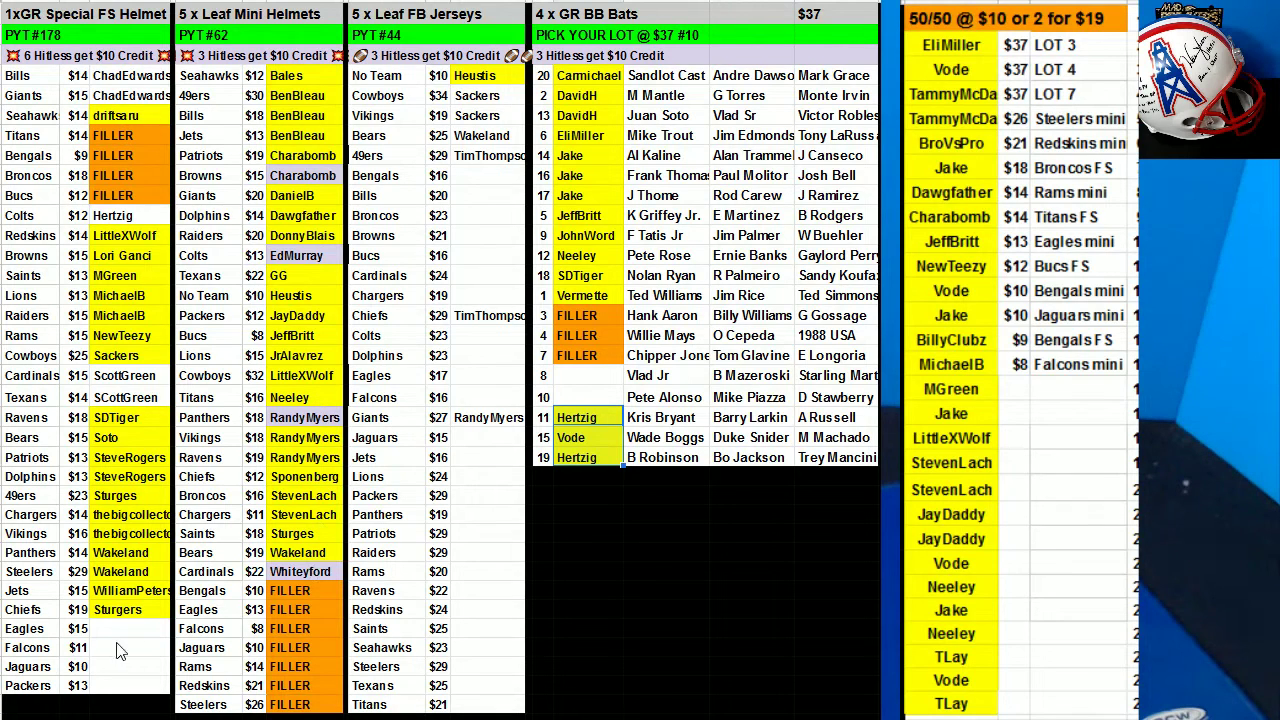
{"action": "left_click", "coordinate": [116, 686]}
{"action": "type", "text": "GG"}
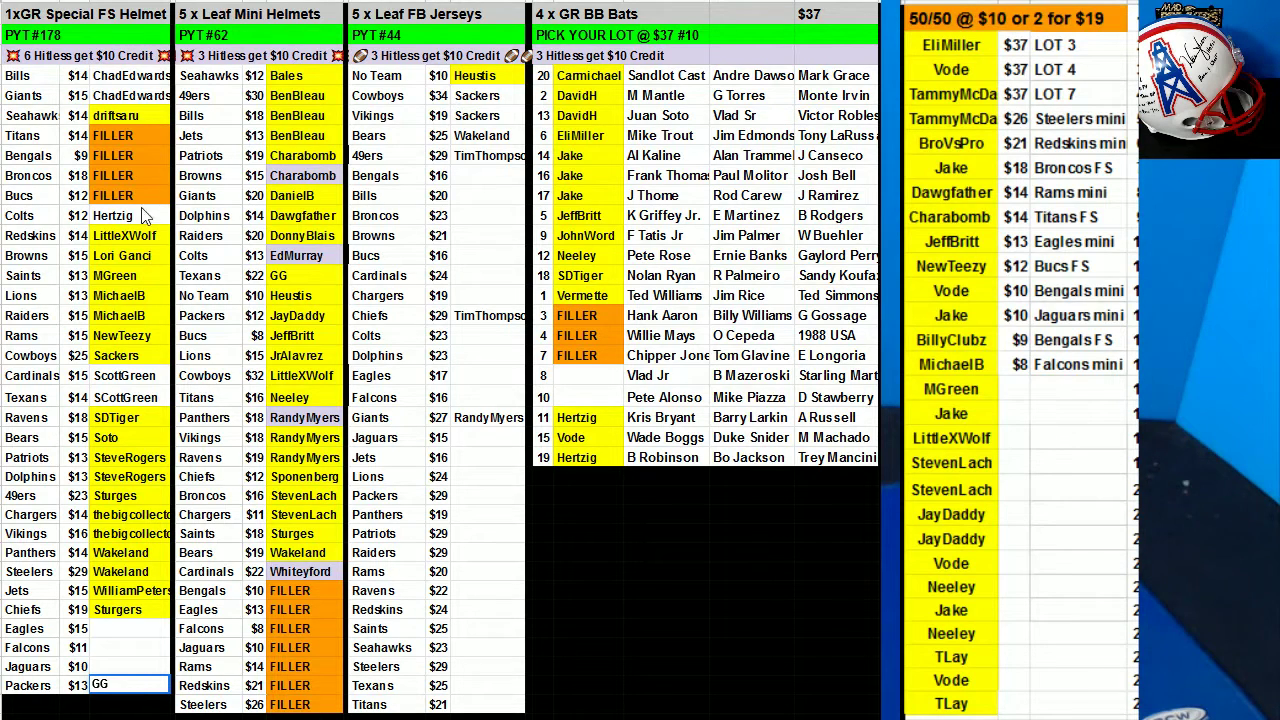
Sort the jersey range I4:K21 by column K, A→Z.
{"action": "left_click_drag", "start_coordinate": [378, 76], "coordinate": [475, 420]}
{"action": "right_click", "coordinate": [445, 420]}
{"action": "left_click", "coordinate": [518, 497]}
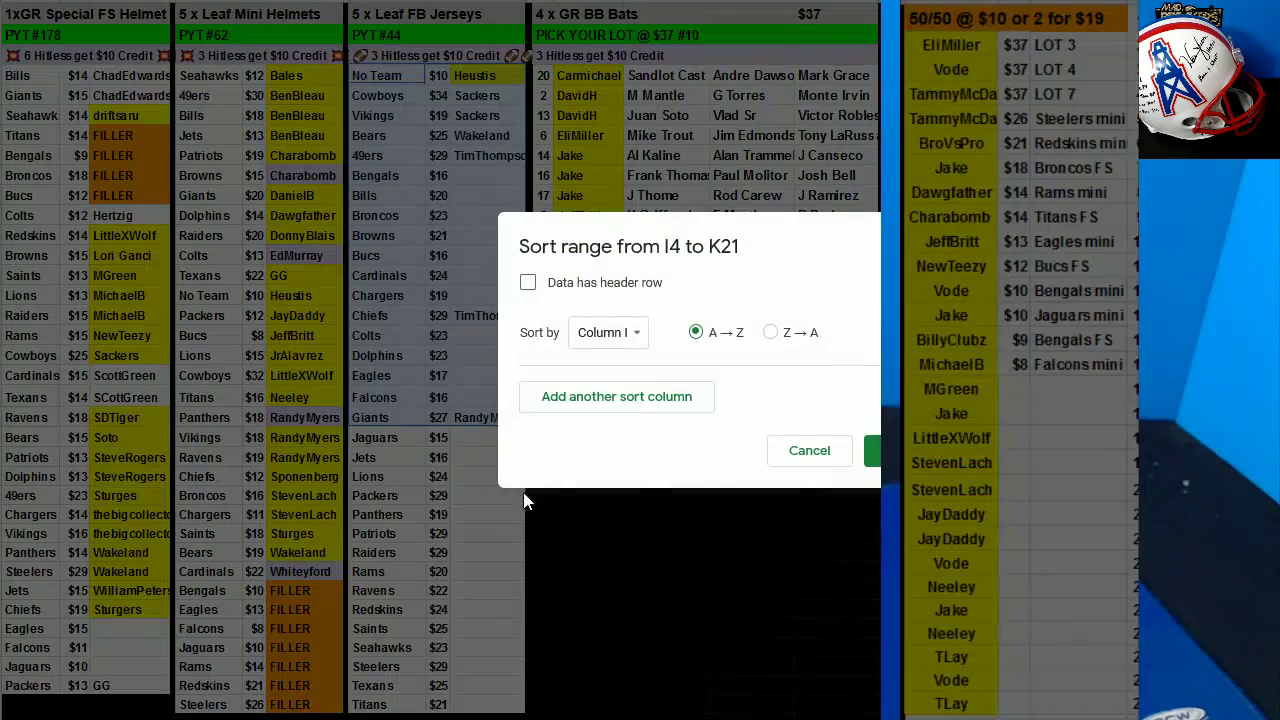
{"action": "left_click", "coordinate": [630, 340]}
{"action": "left_click", "coordinate": [636, 394]}
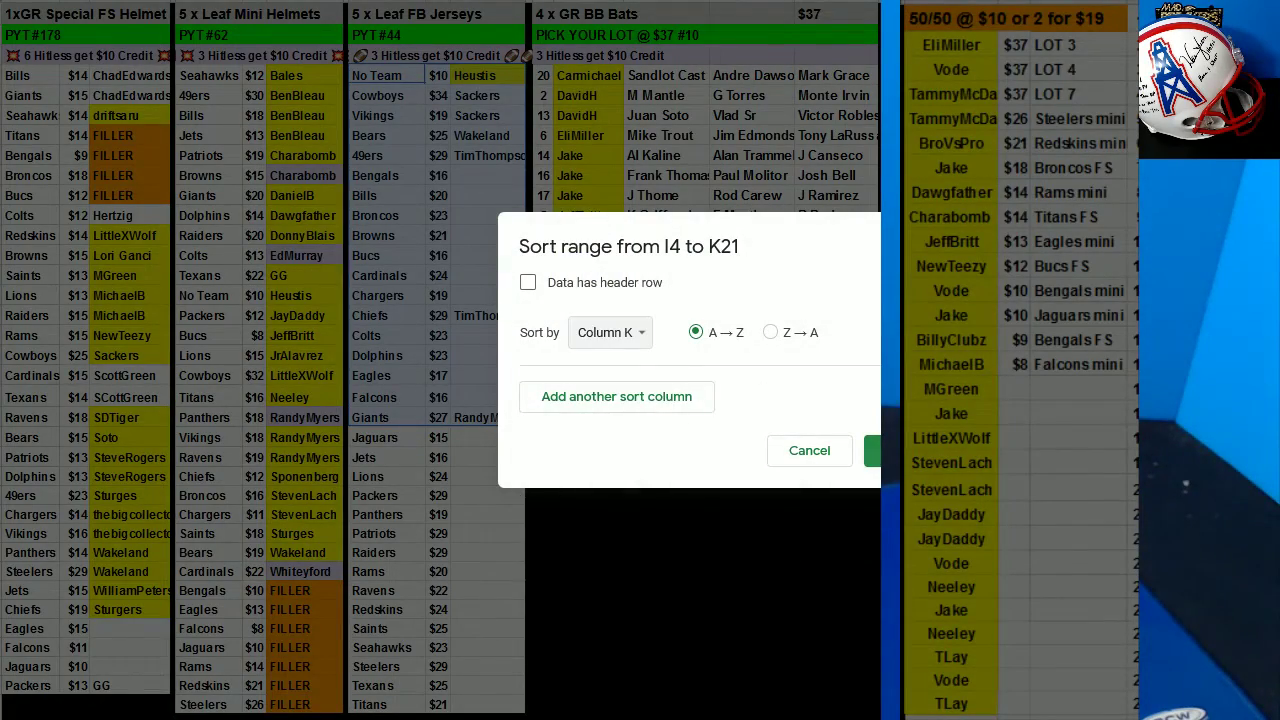
{"action": "left_click", "coordinate": [873, 451]}
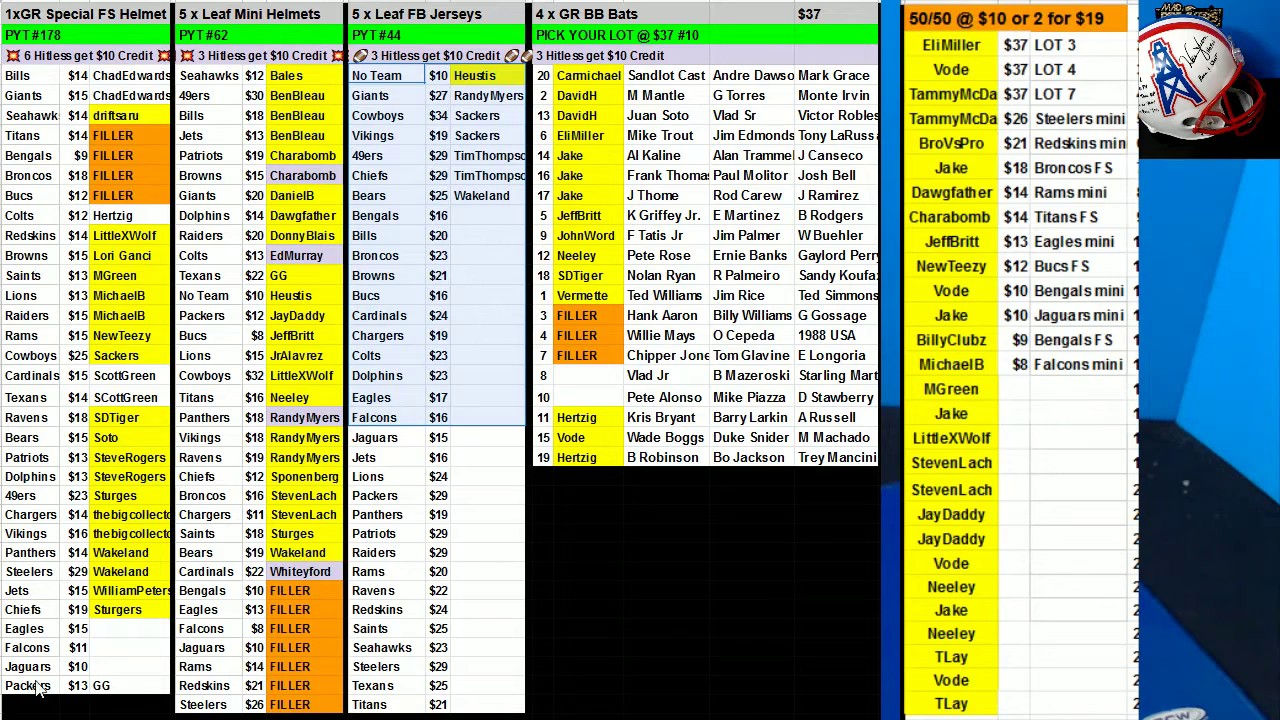
Enter a buyer's name in the Falcons helmet slot and copy it into the Rams and Saints jersey slots.
{"action": "left_click", "coordinate": [123, 647]}
{"action": "type", "text": "Hertzig"}
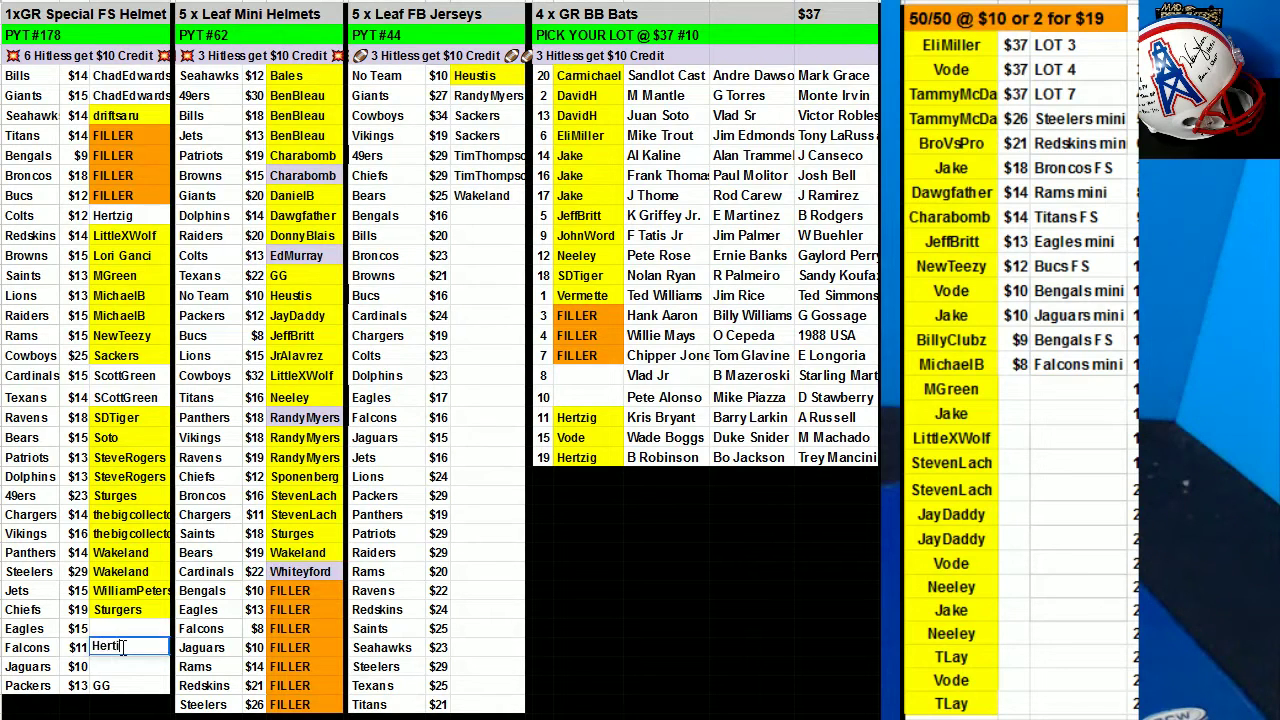
{"action": "left_click", "coordinate": [302, 590]}
{"action": "left_click", "coordinate": [119, 650]}
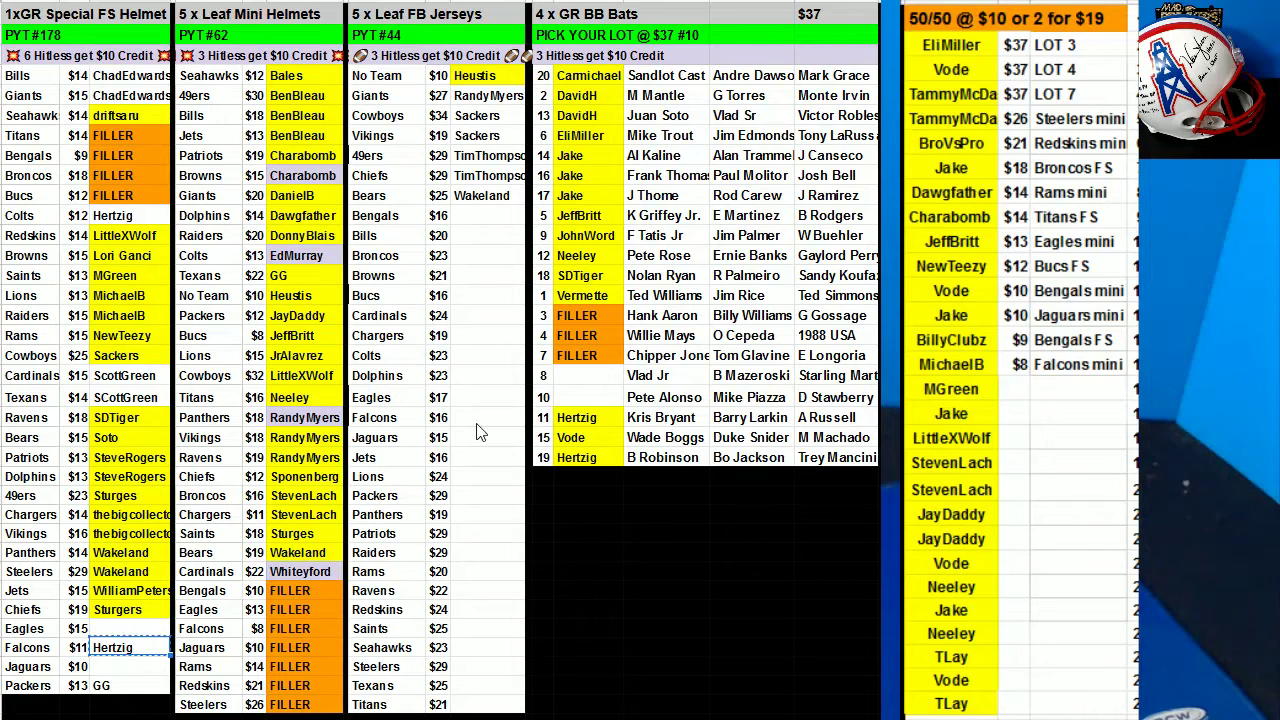
{"action": "key", "text": "ctrl+c"}
{"action": "left_click", "coordinate": [464, 570]}
{"action": "key", "text": "Return"}
{"action": "left_click", "coordinate": [468, 630]}
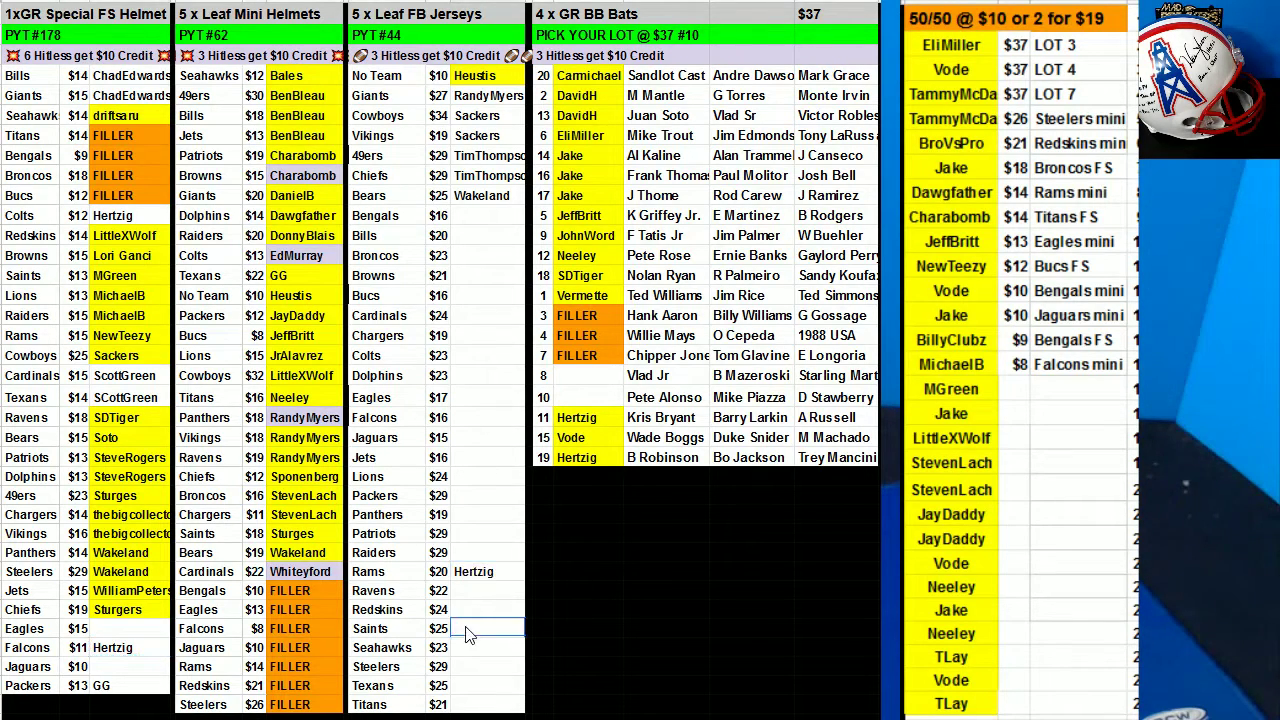
{"action": "key", "text": "ctrl+v"}
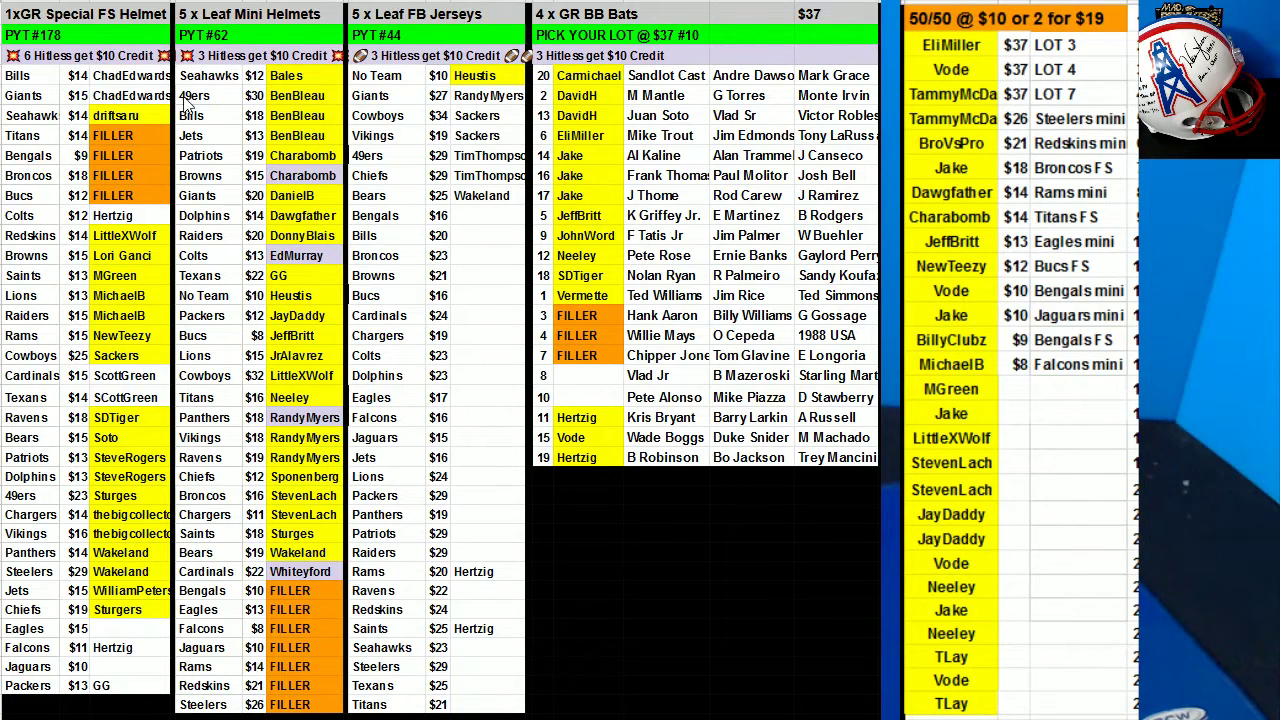
Sort the FS Helmet list A4:C35 by column C, A→Z.
{"action": "left_click", "coordinate": [47, 84]}
{"action": "left_click_drag", "start_coordinate": [47, 88], "coordinate": [112, 664]}
{"action": "right_click", "coordinate": [60, 260]}
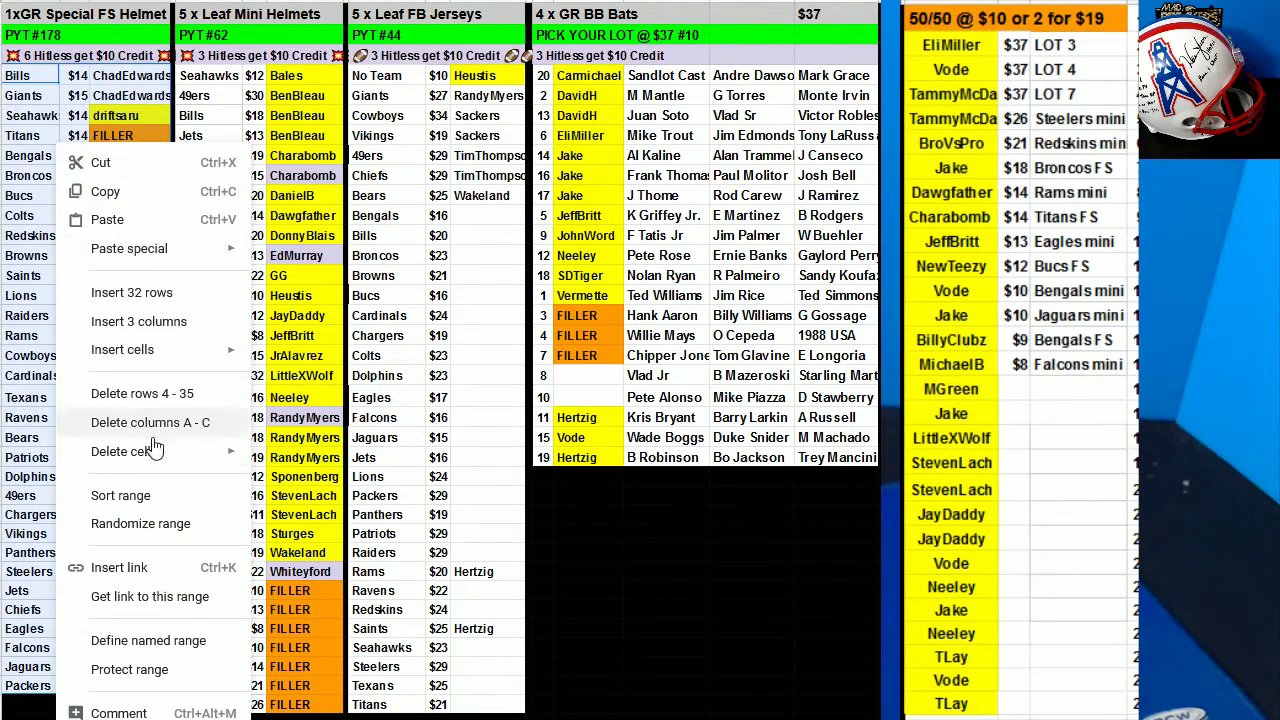
{"action": "left_click", "coordinate": [118, 495]}
{"action": "left_click", "coordinate": [600, 338]}
{"action": "left_click", "coordinate": [625, 390]}
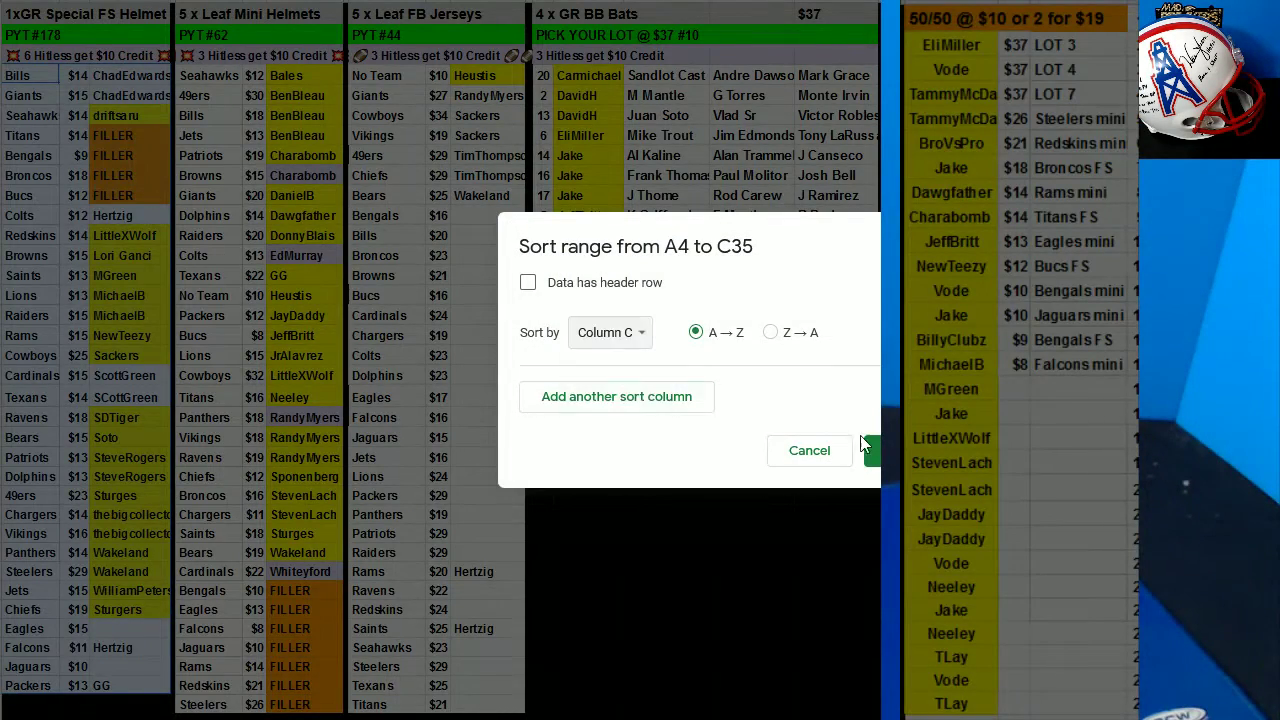
{"action": "left_click", "coordinate": [872, 450]}
Sort the jersey range I4:K32 by column K, A→Z.
{"action": "left_click_drag", "start_coordinate": [412, 86], "coordinate": [500, 628]}
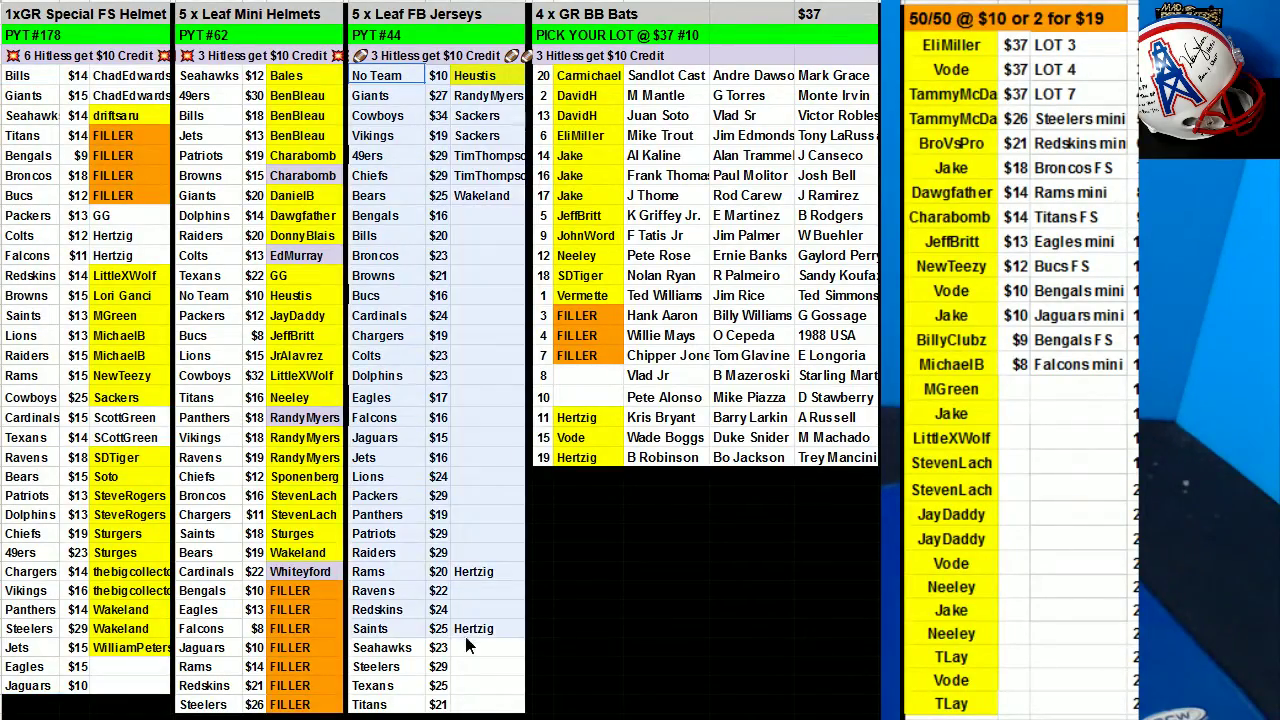
{"action": "right_click", "coordinate": [388, 330]}
{"action": "left_click", "coordinate": [450, 495]}
{"action": "left_click", "coordinate": [607, 332]}
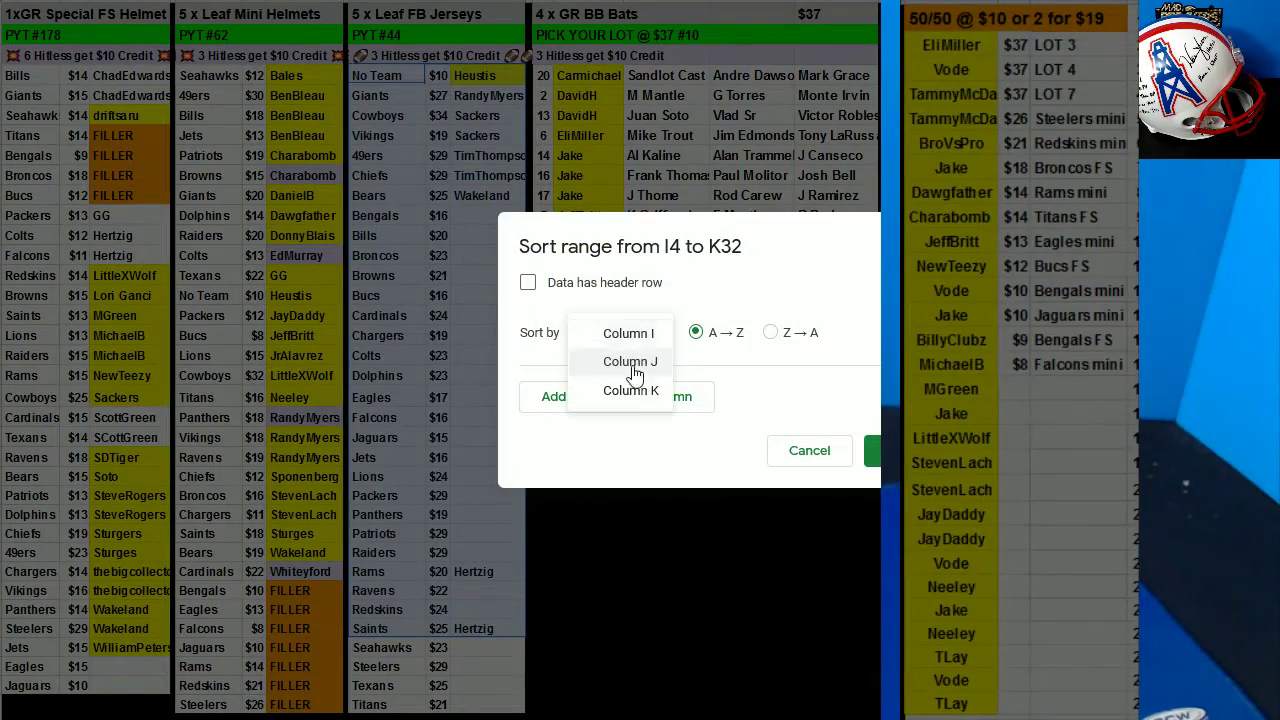
{"action": "left_click", "coordinate": [625, 391]}
{"action": "left_click", "coordinate": [872, 450]}
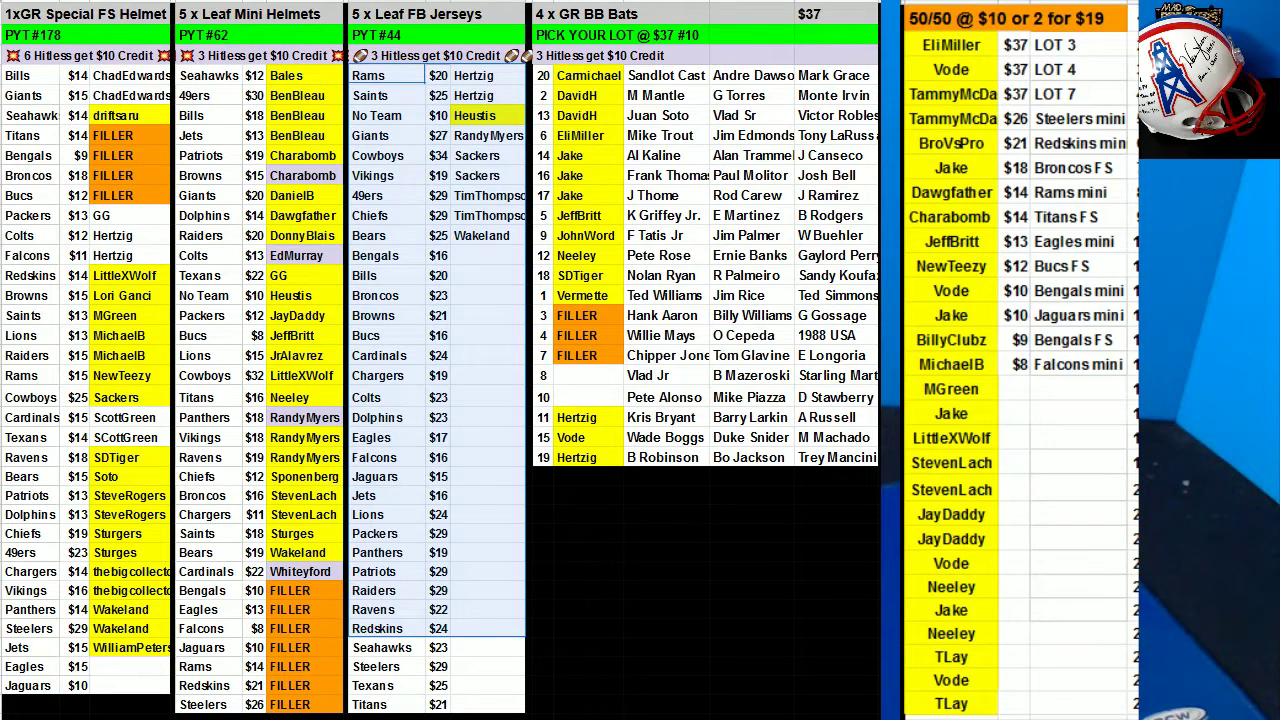
{"action": "left_click", "coordinate": [951, 44]}
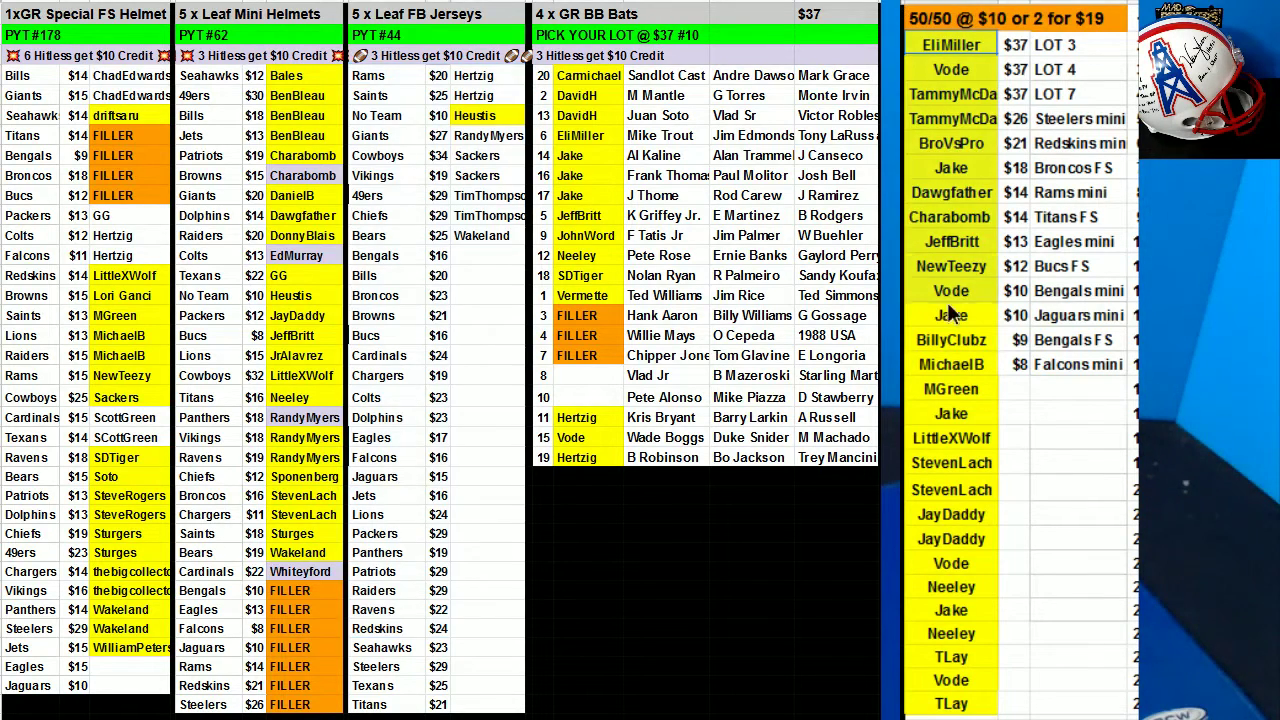
{"action": "left_click", "coordinate": [951, 704], "text": "shift"}
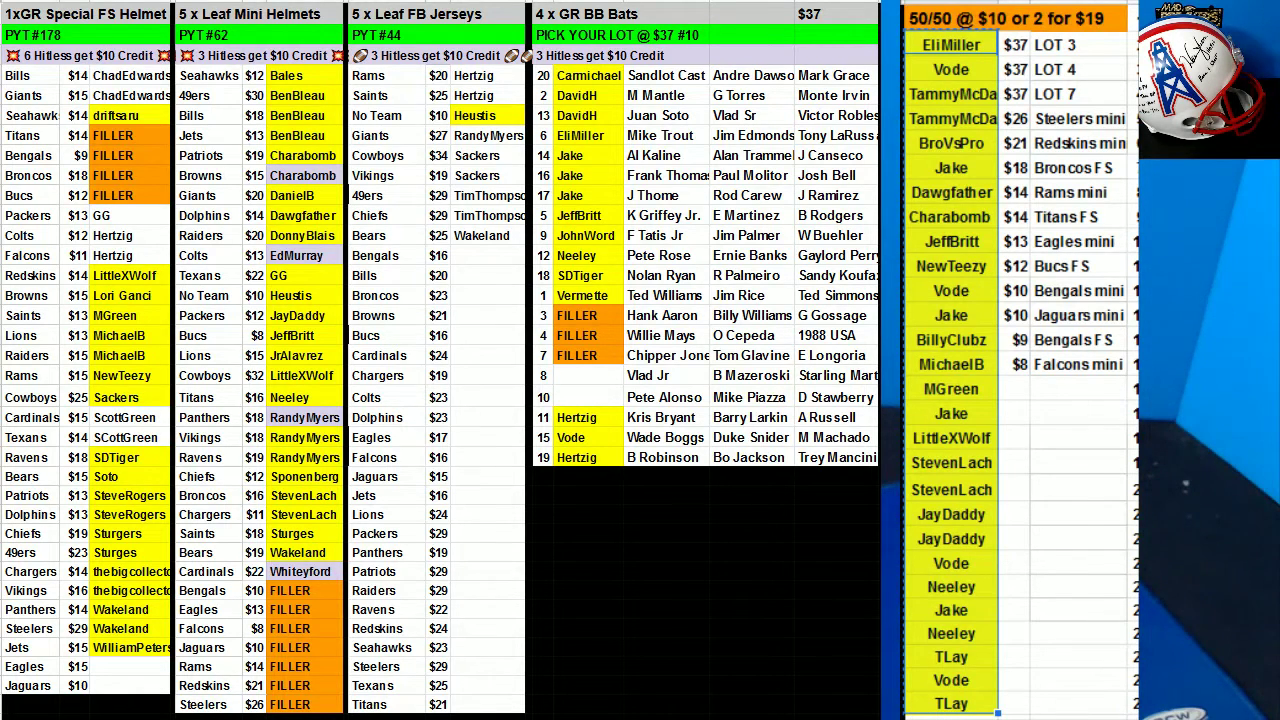
Roll the two dice again in RANDOM.ORG's dice roller.
{"action": "key", "text": "alt+Tab"}
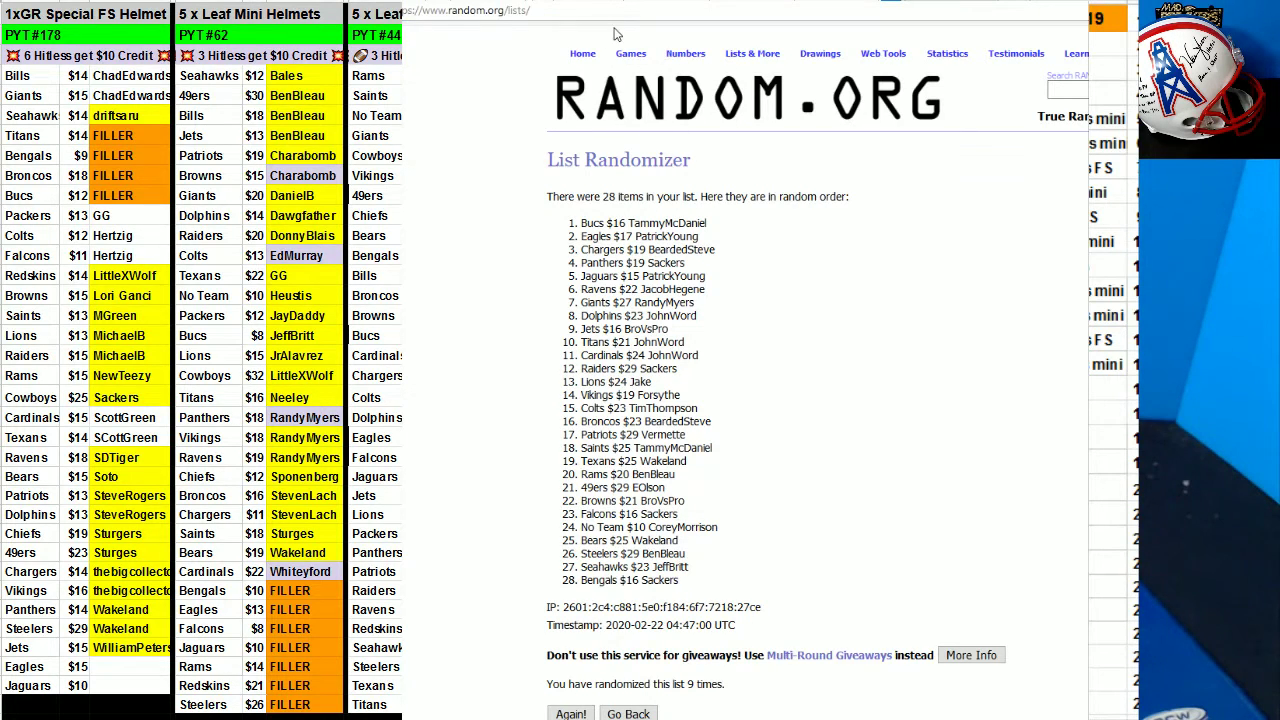
{"action": "key", "text": "alt+Left"}
{"action": "key", "text": "alt+Left"}
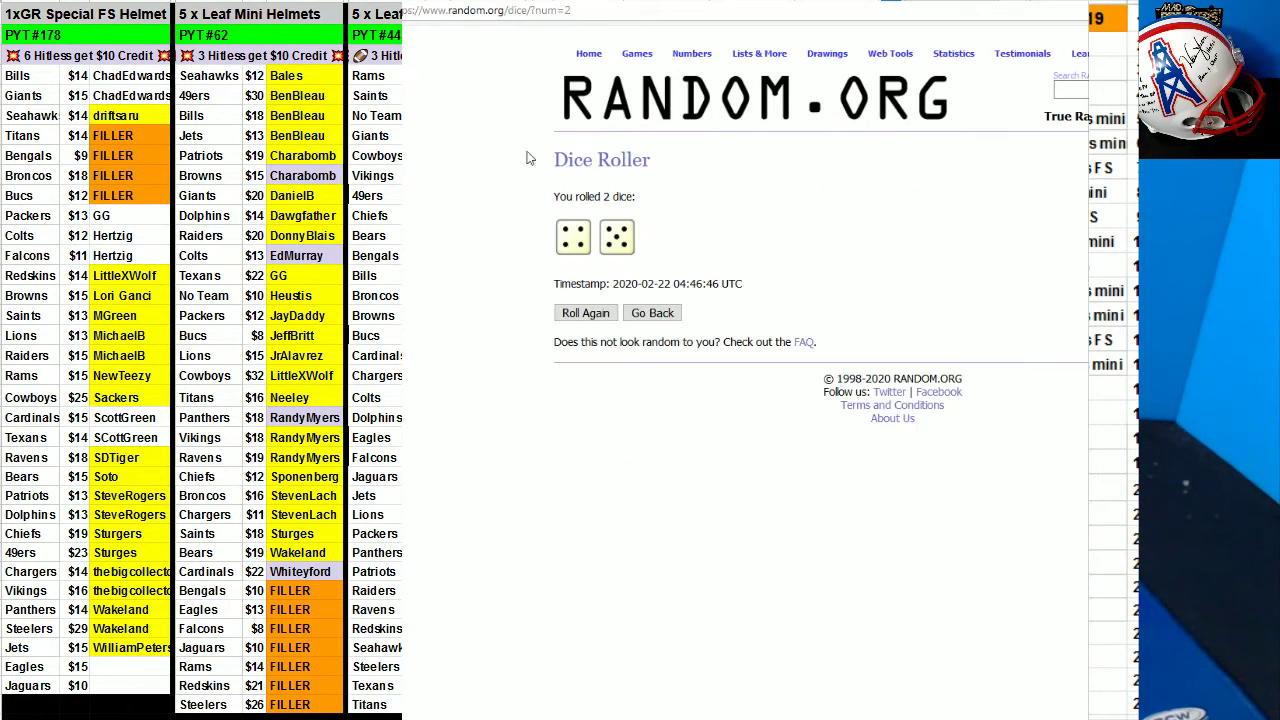
{"action": "left_click", "coordinate": [652, 313]}
{"action": "left_click", "coordinate": [584, 277]}
{"action": "key", "text": "alt+Left"}
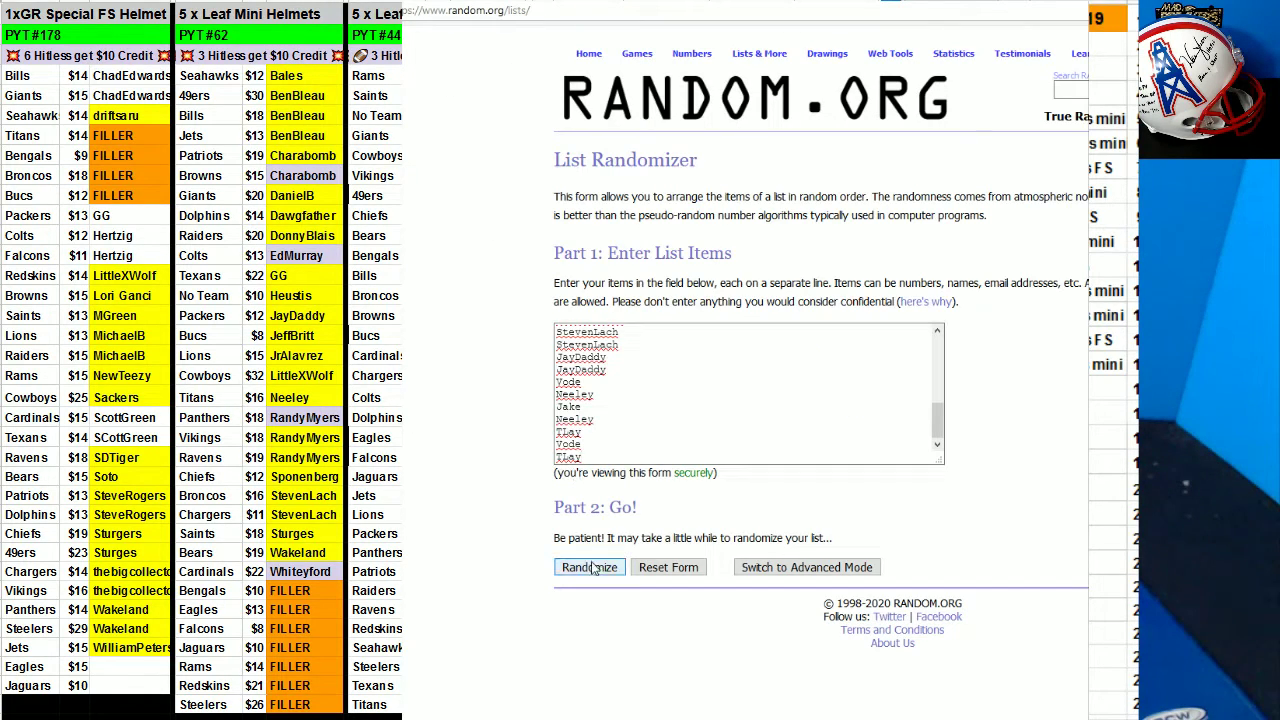
Randomize the 50/50 name list repeatedly and copy the shuffled result back to the sheet.
{"action": "left_click", "coordinate": [594, 568]}
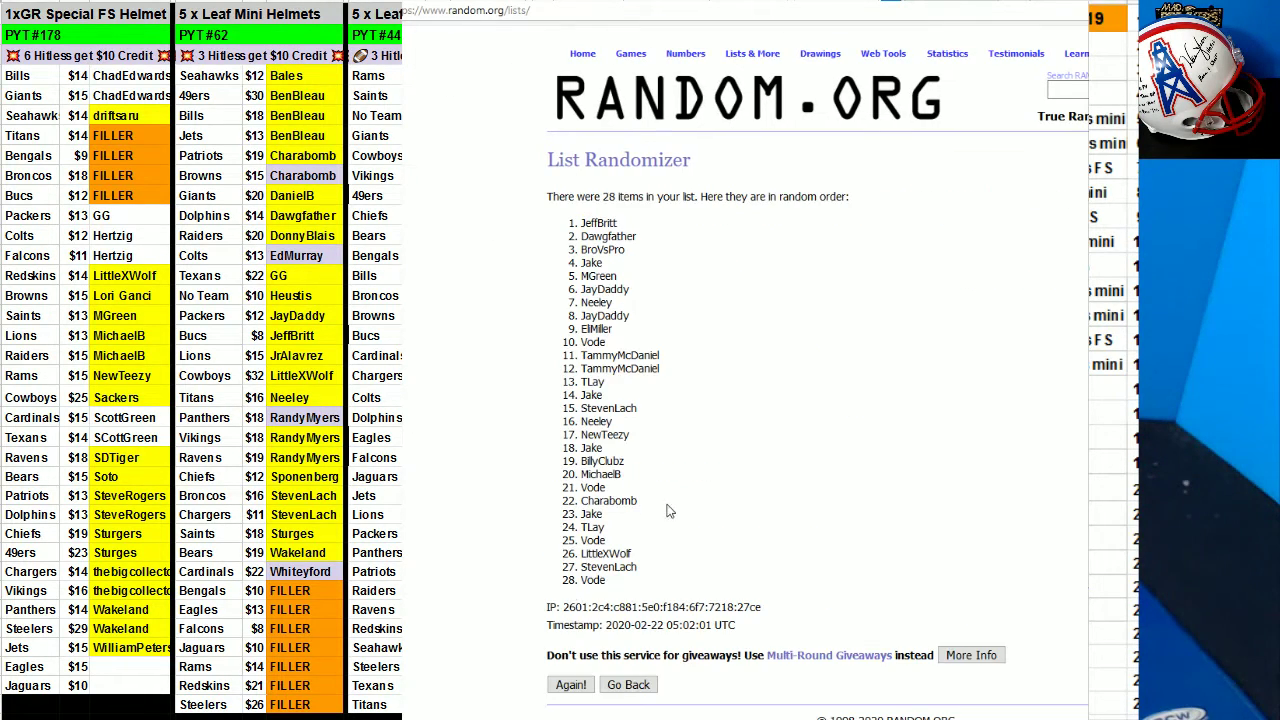
{"action": "left_click", "coordinate": [568, 690]}
{"action": "left_click", "coordinate": [572, 713]}
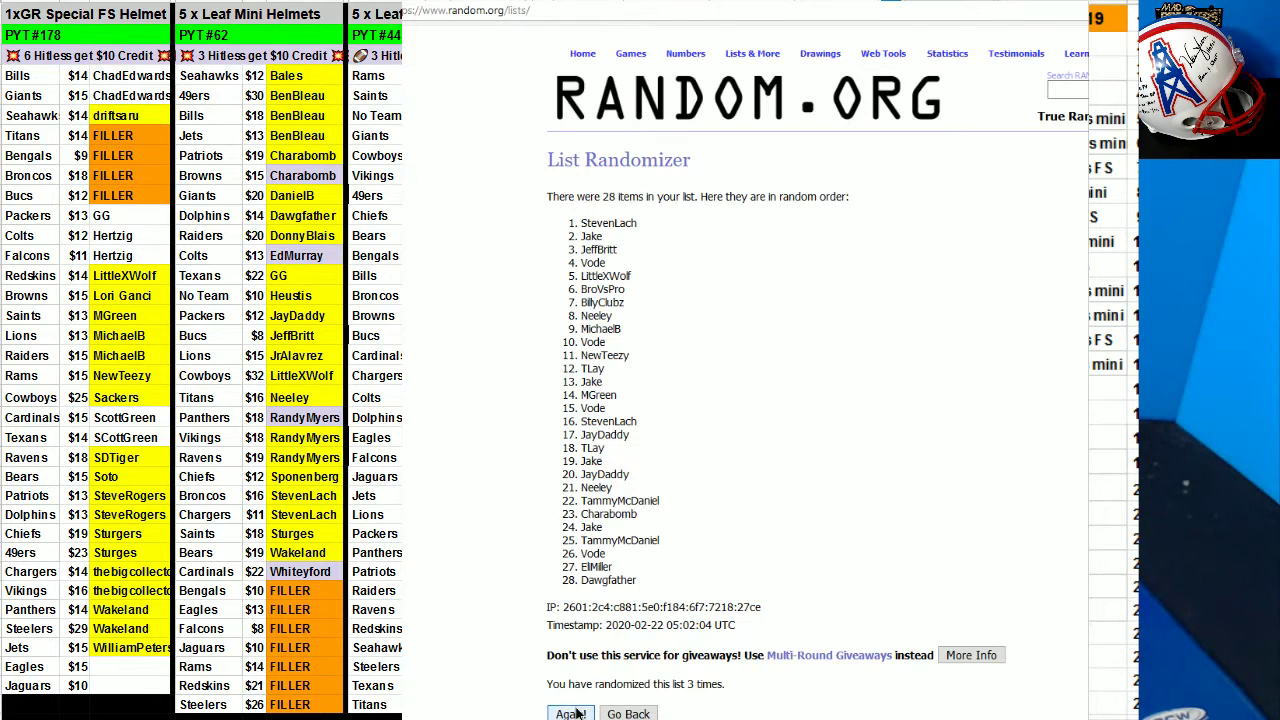
{"action": "left_click", "coordinate": [575, 713]}
{"action": "left_click", "coordinate": [573, 714]}
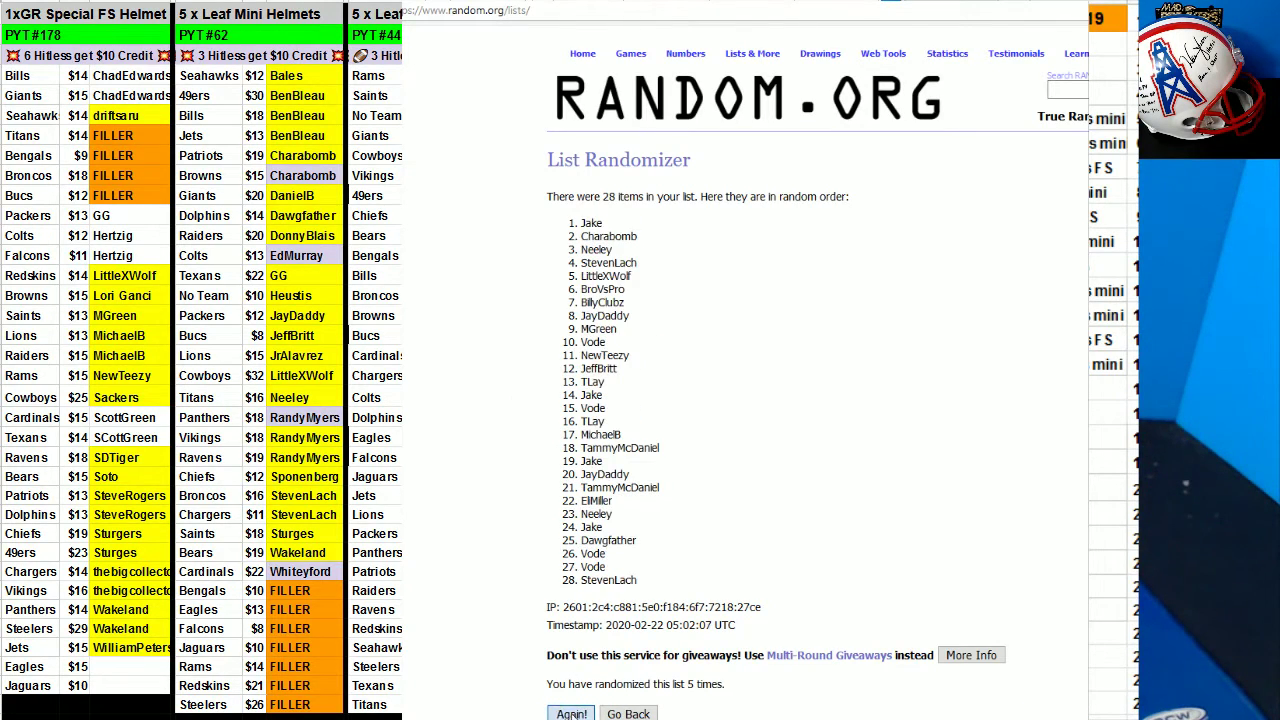
{"action": "left_click", "coordinate": [572, 714]}
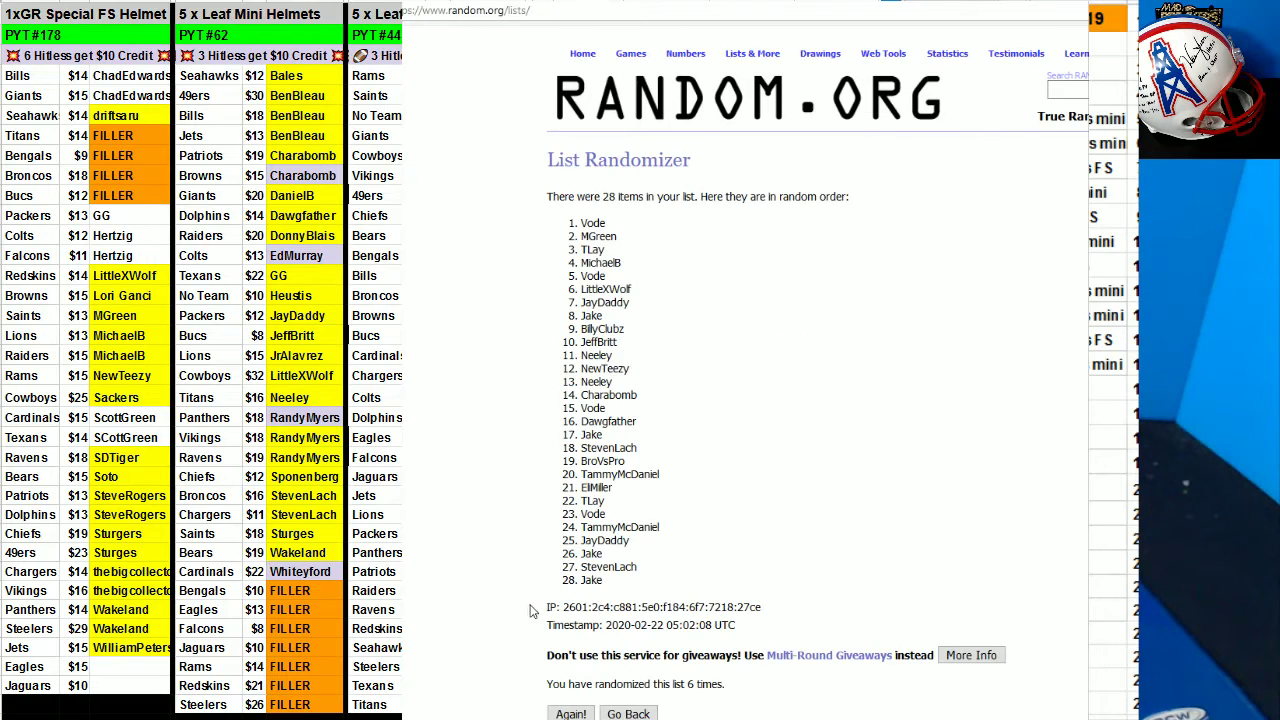
{"action": "left_click", "coordinate": [571, 713]}
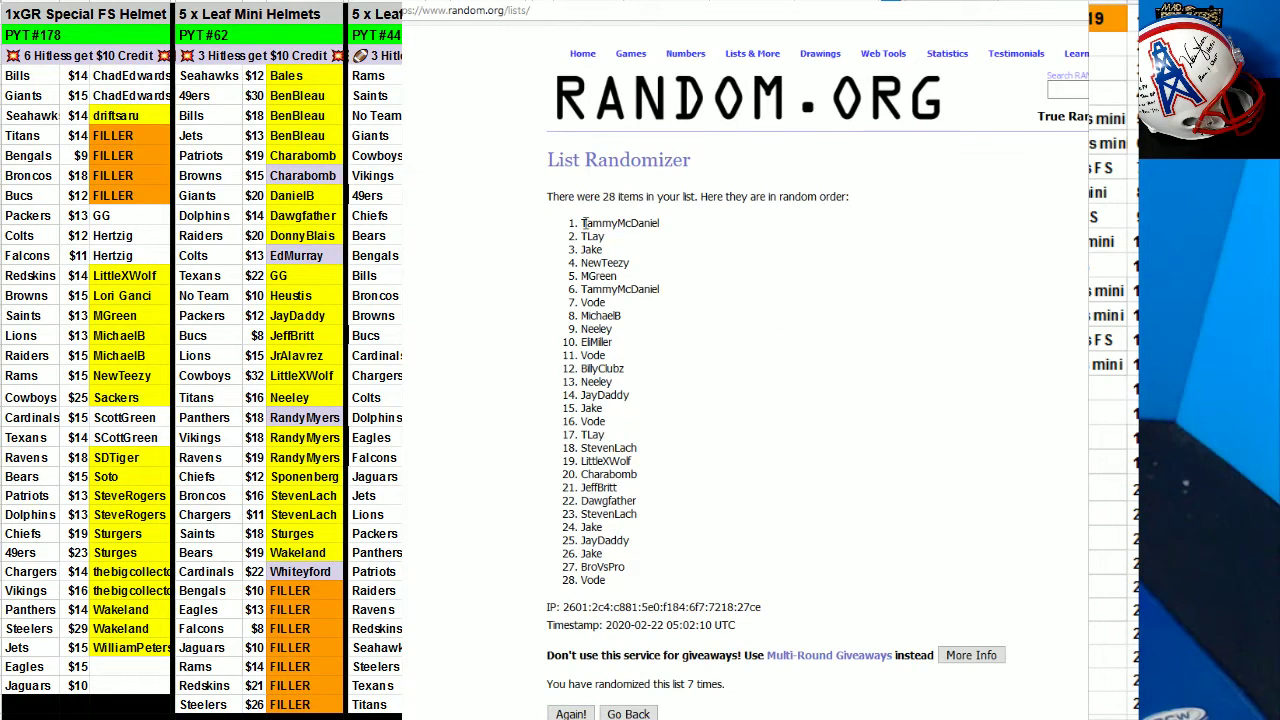
{"action": "left_click_drag", "start_coordinate": [583, 222], "coordinate": [710, 622]}
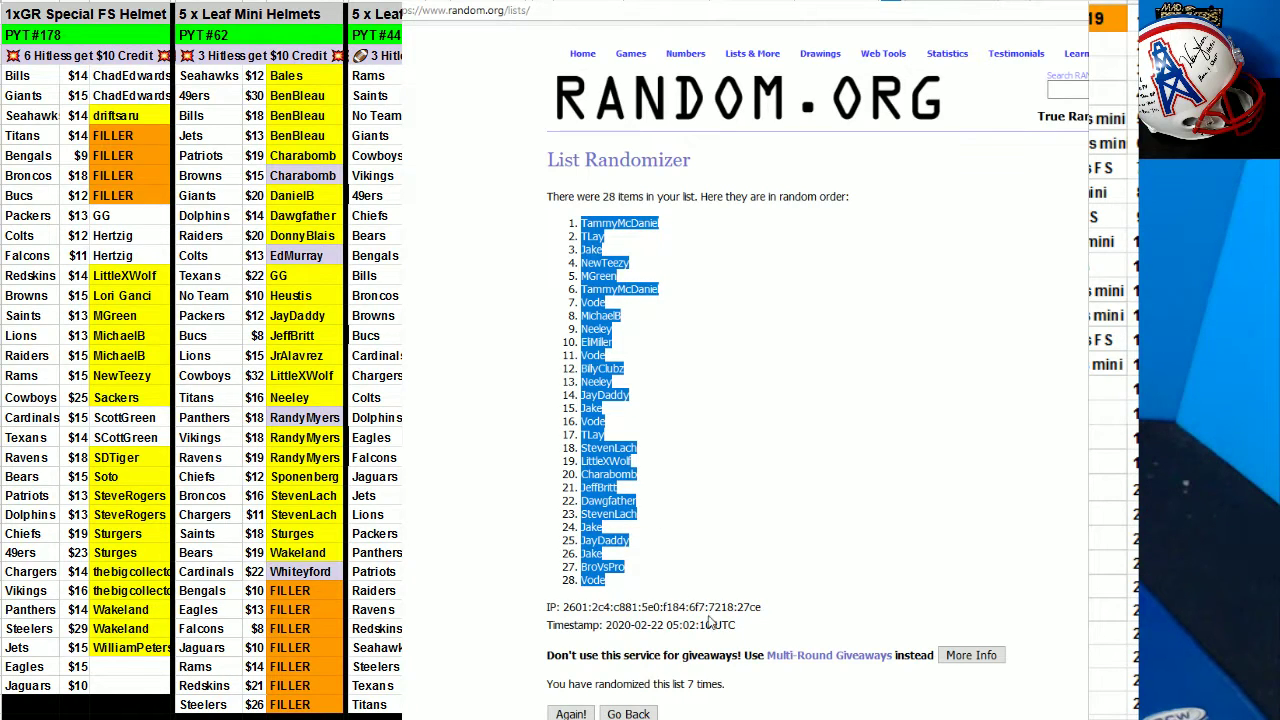
{"action": "key", "text": "alt+Tab"}
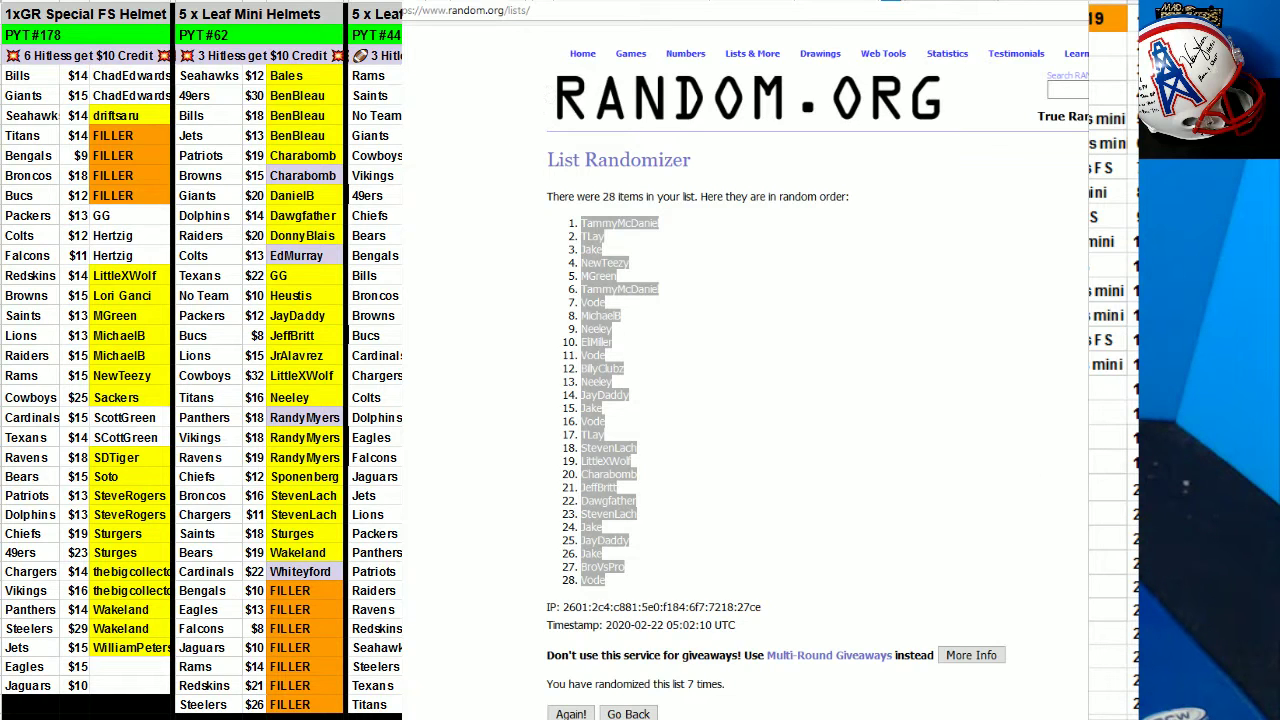
{"action": "key", "text": "alt+Tab"}
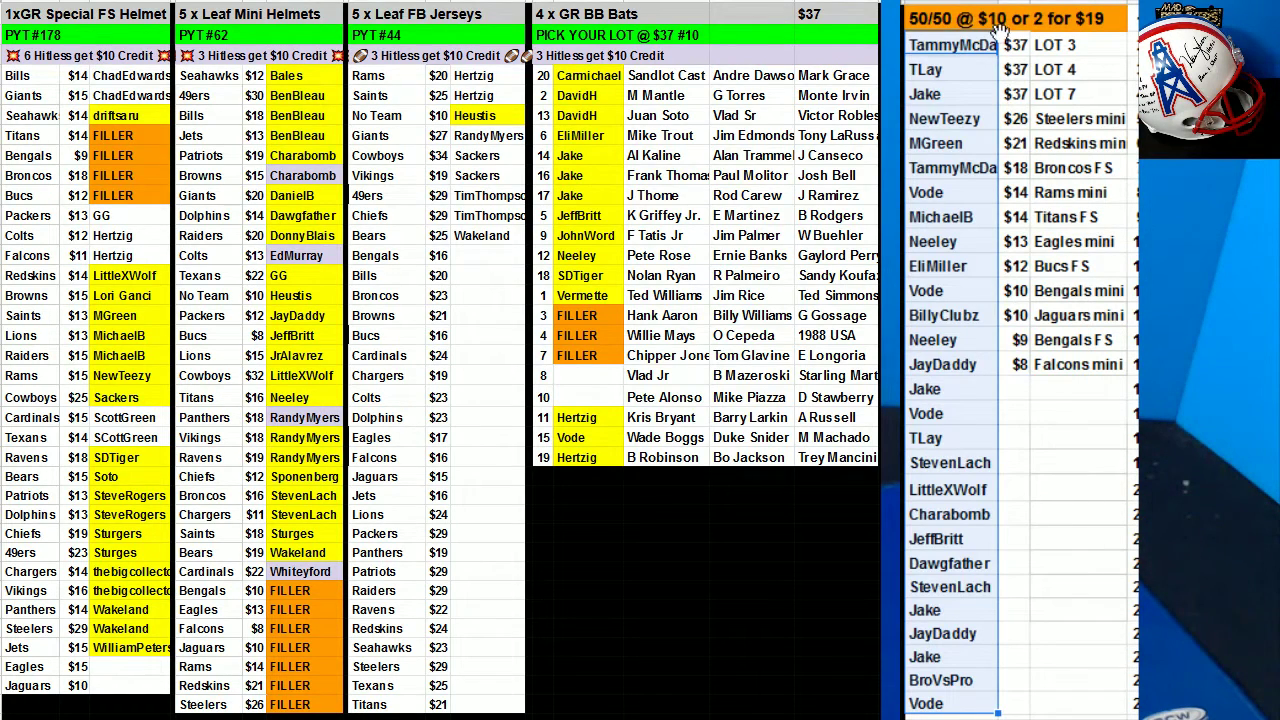
Shade the winning names at the top of the 50/50 list light purple.
{"action": "left_click", "coordinate": [978, 47]}
{"action": "left_click_drag", "start_coordinate": [965, 118], "coordinate": [1035, 209]}
{"action": "left_click_drag", "start_coordinate": [1036, 231], "coordinate": [968, 368]}
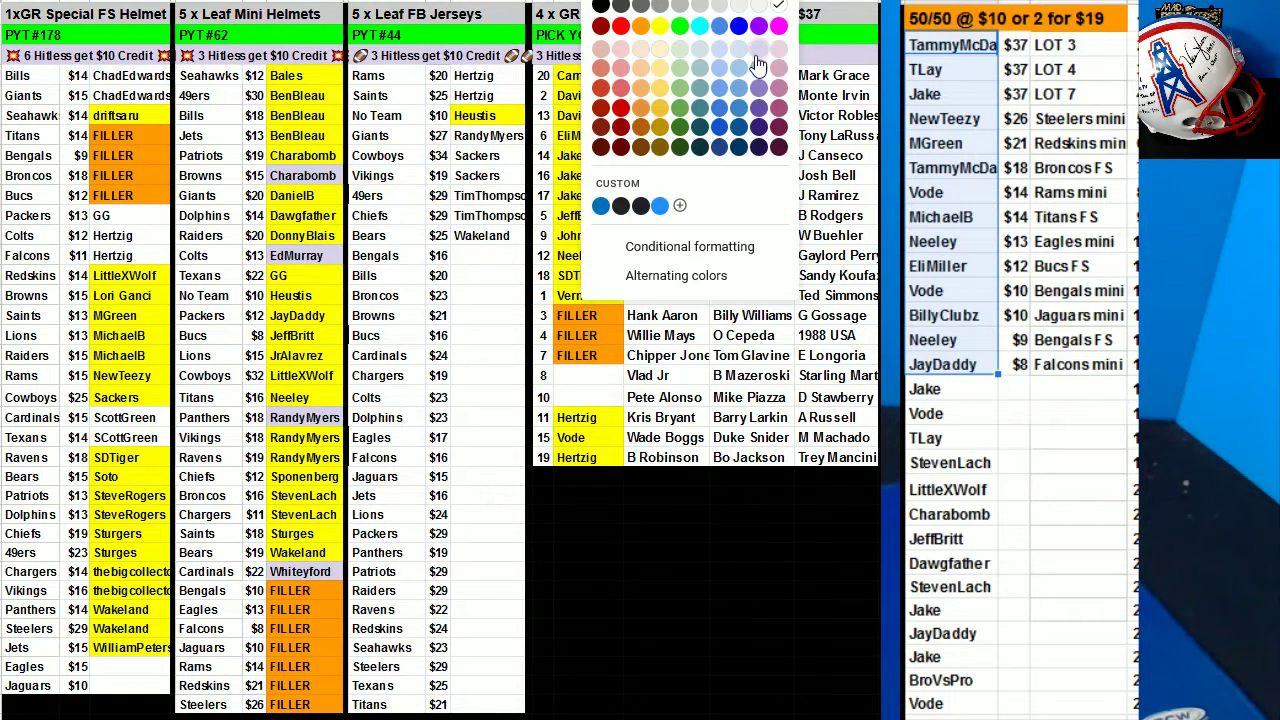
{"action": "left_click", "coordinate": [758, 66]}
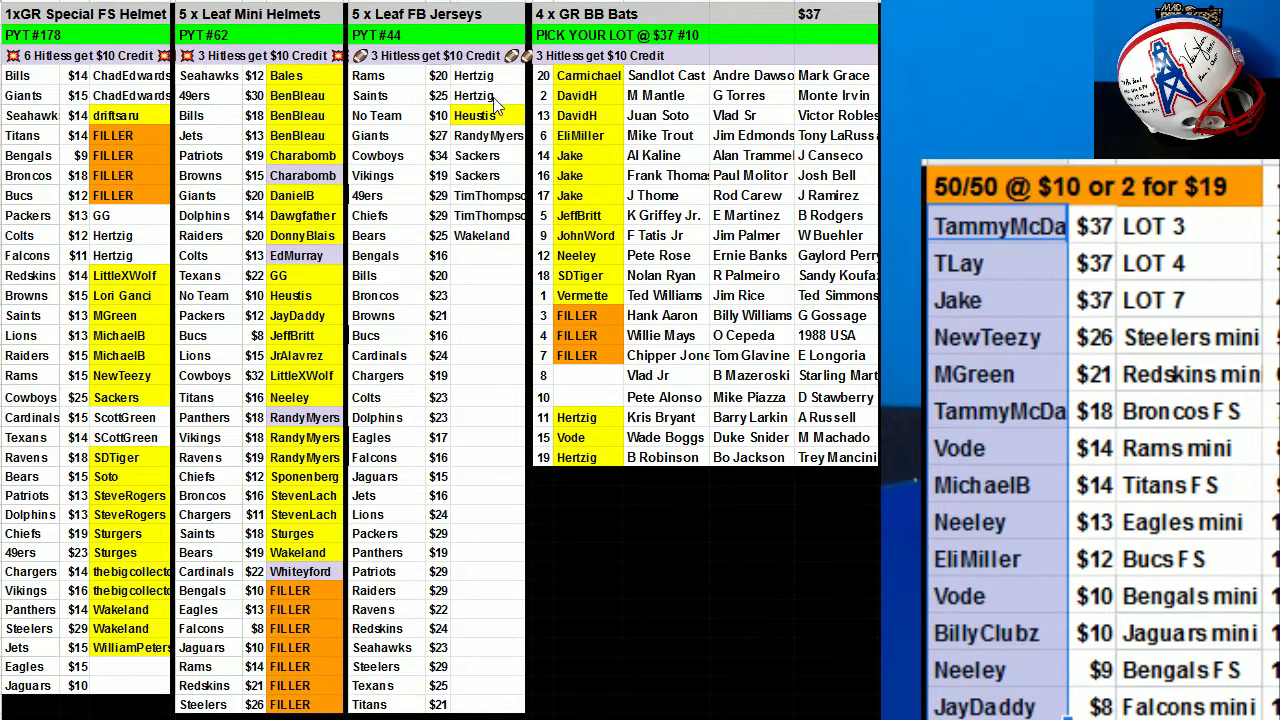
Fill the Giants spot in FB Jerseys yellow.
{"action": "left_click", "coordinate": [486, 138]}
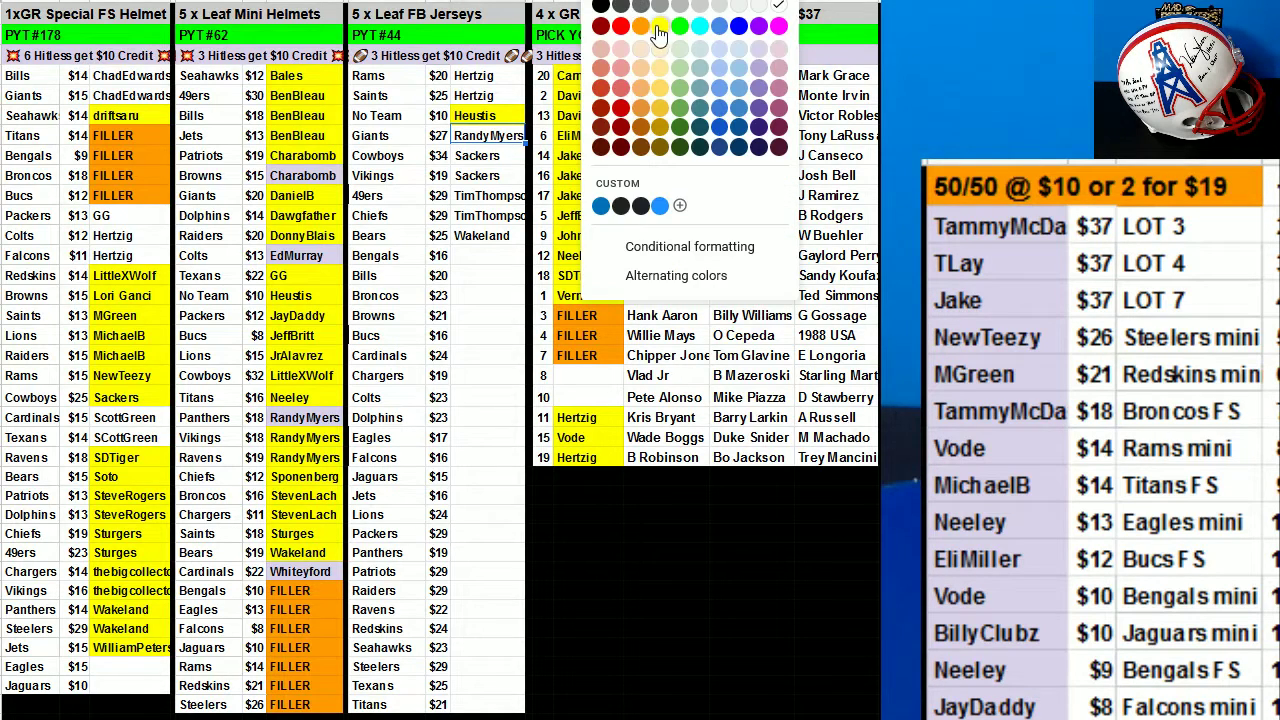
{"action": "left_click", "coordinate": [662, 37]}
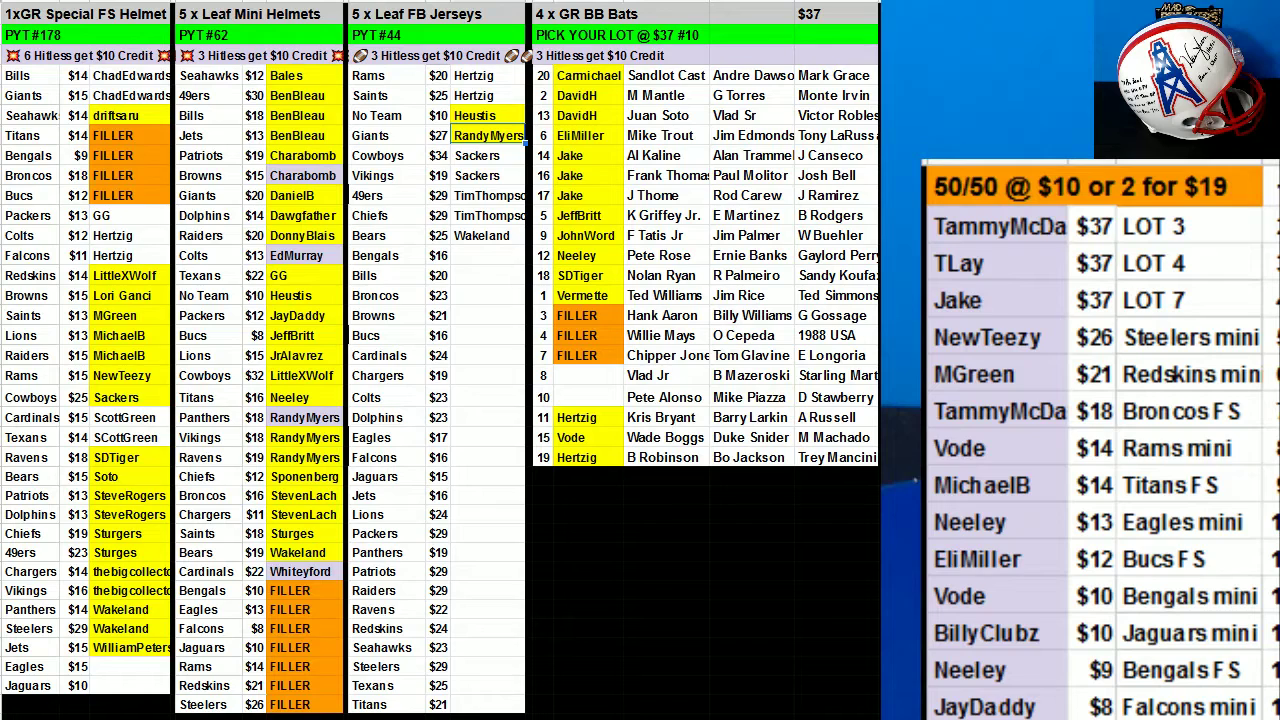
{"action": "left_click", "coordinate": [484, 610]}
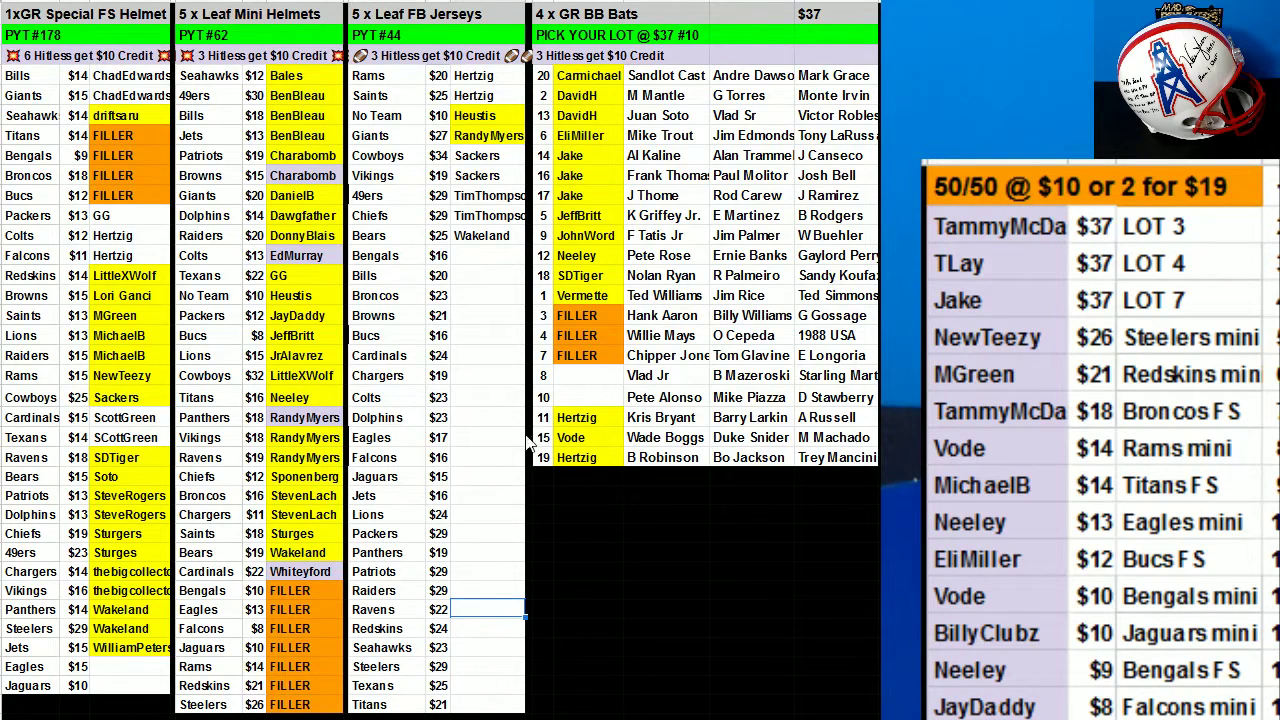
Fill the Rams and Saints spots in FB Jerseys yellow.
{"action": "left_click", "coordinate": [500, 360]}
{"action": "left_click_drag", "start_coordinate": [470, 76], "coordinate": [488, 96]}
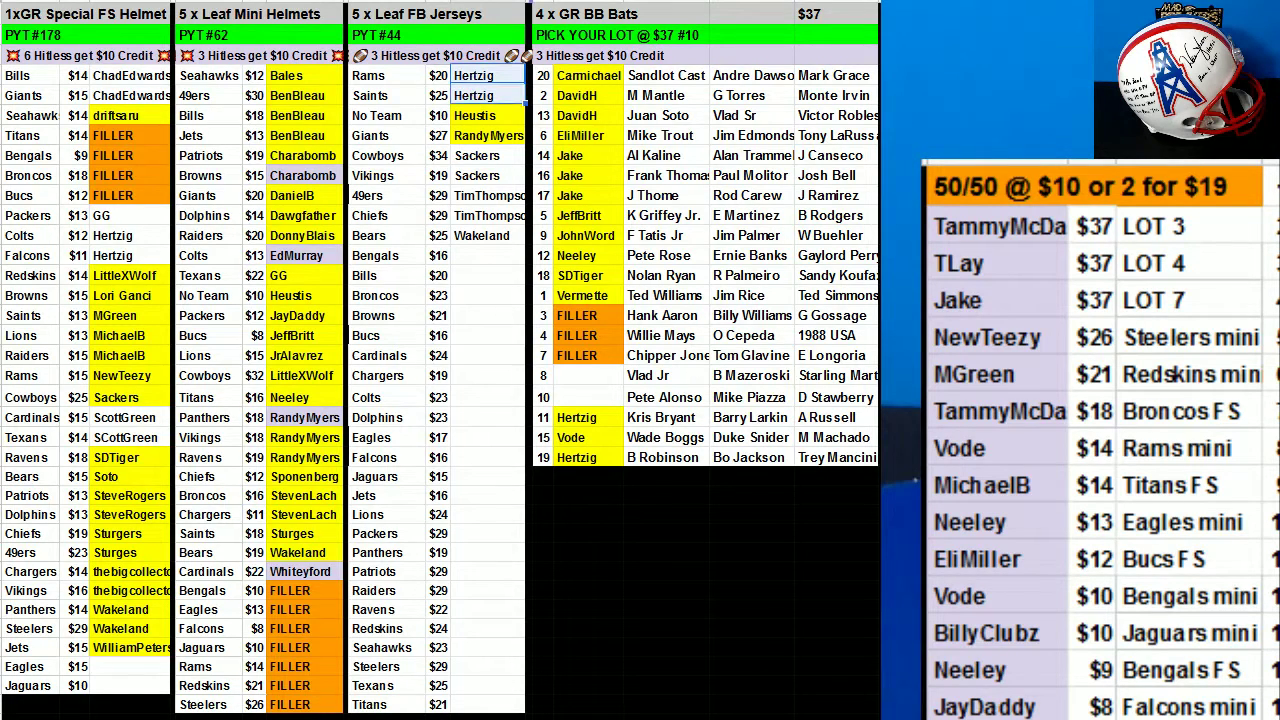
{"action": "left_click", "coordinate": [592, 2]}
{"action": "left_click", "coordinate": [655, 42]}
Fill the Colts, Falcons and Packers spots in FS Helmet yellow.
{"action": "left_click", "coordinate": [140, 236]}
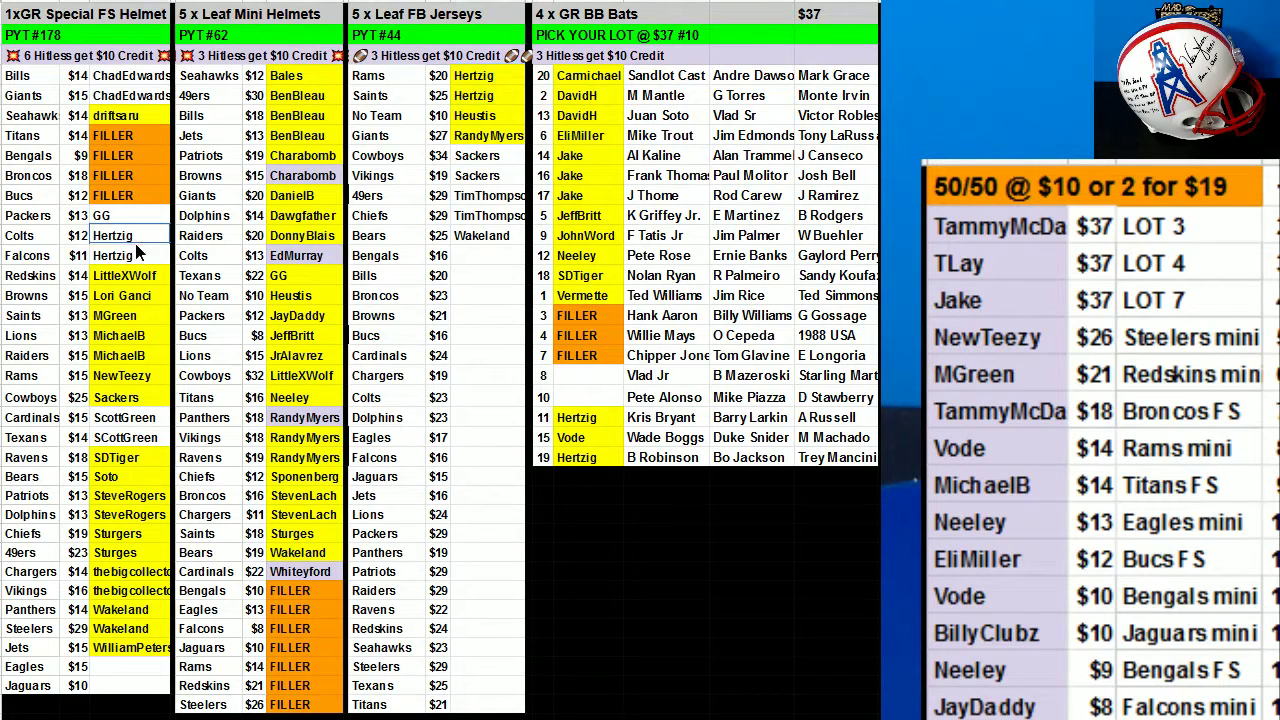
{"action": "left_click_drag", "start_coordinate": [140, 236], "coordinate": [140, 256]}
{"action": "left_click", "coordinate": [592, 2]}
{"action": "left_click", "coordinate": [660, 42]}
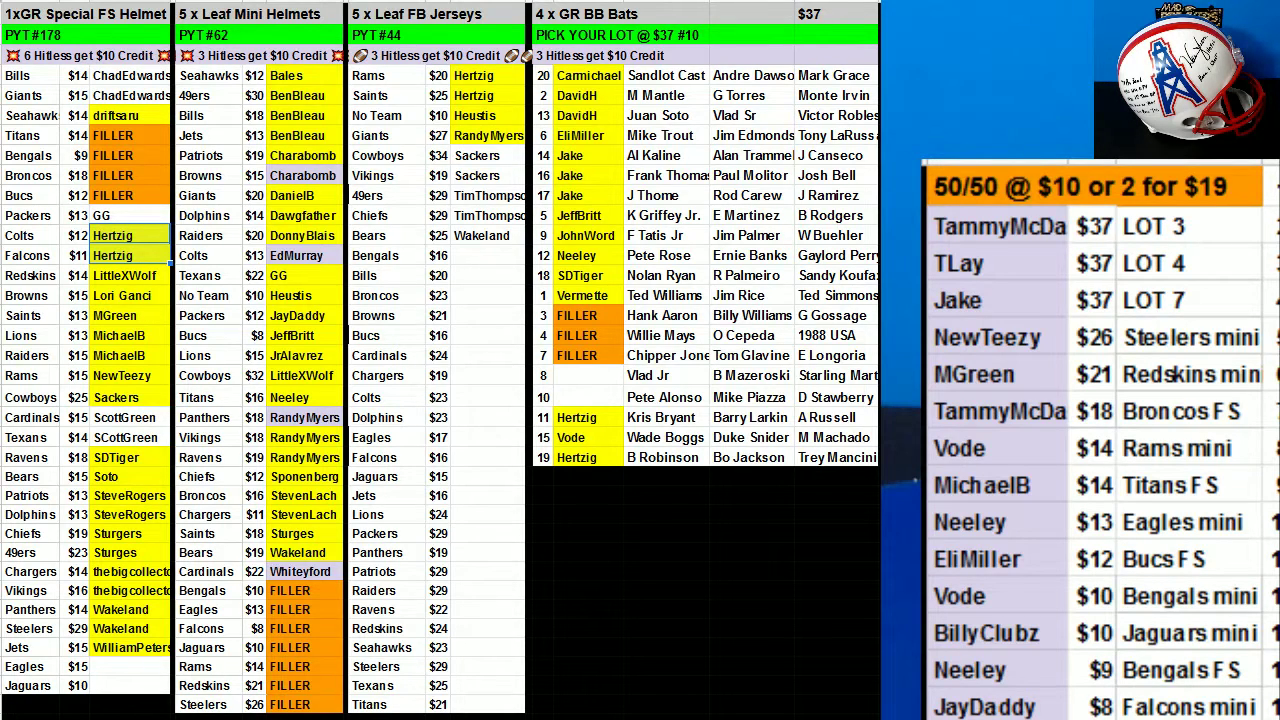
{"action": "left_click", "coordinate": [140, 215]}
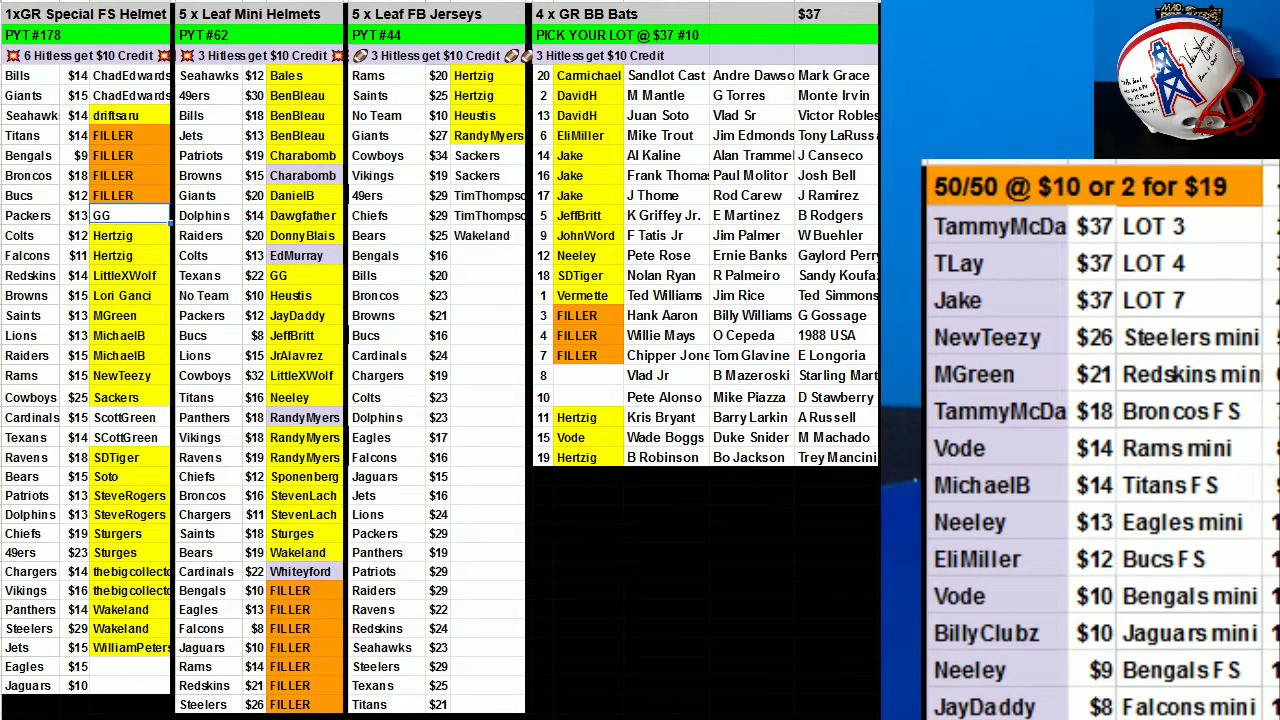
{"action": "left_click", "coordinate": [650, 1]}
{"action": "left_click", "coordinate": [660, 26]}
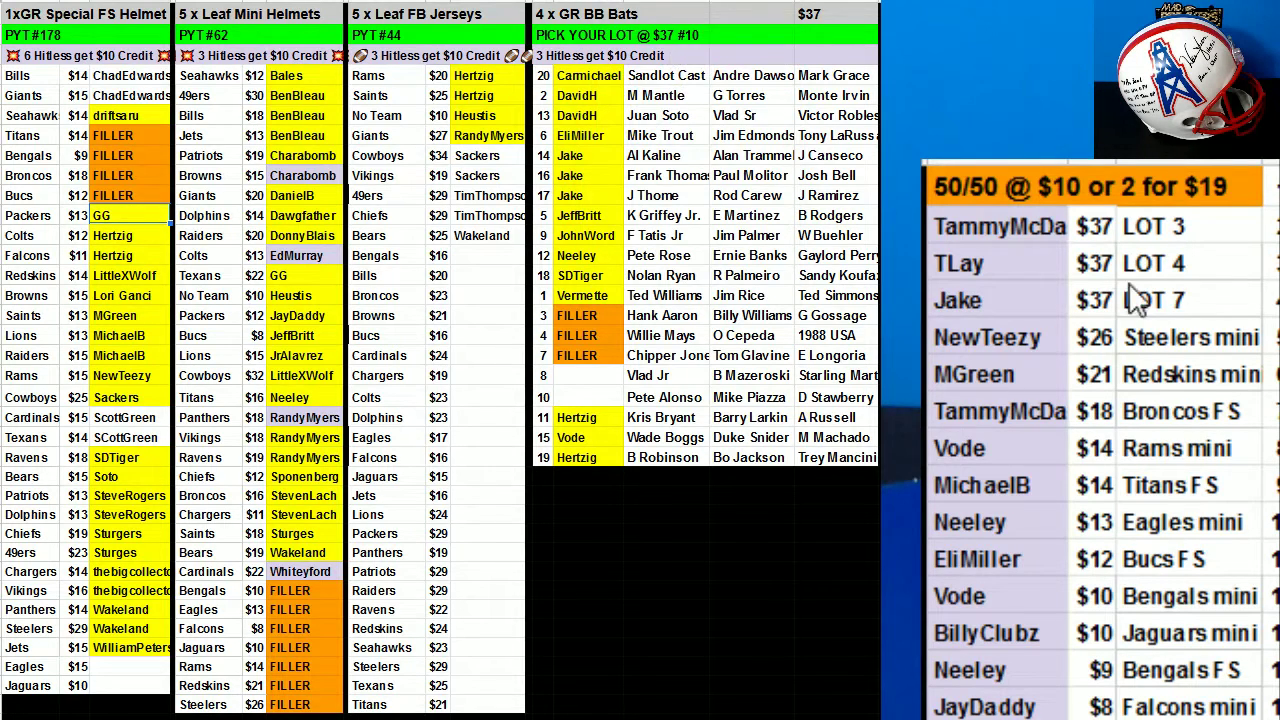
{"action": "left_click", "coordinate": [1006, 248]}
Move the first two 50/50 winners into BB Bats FILLER slots 3 and 4, clearing the first winner's $37 lot entry.
{"action": "left_click", "coordinate": [1004, 226]}
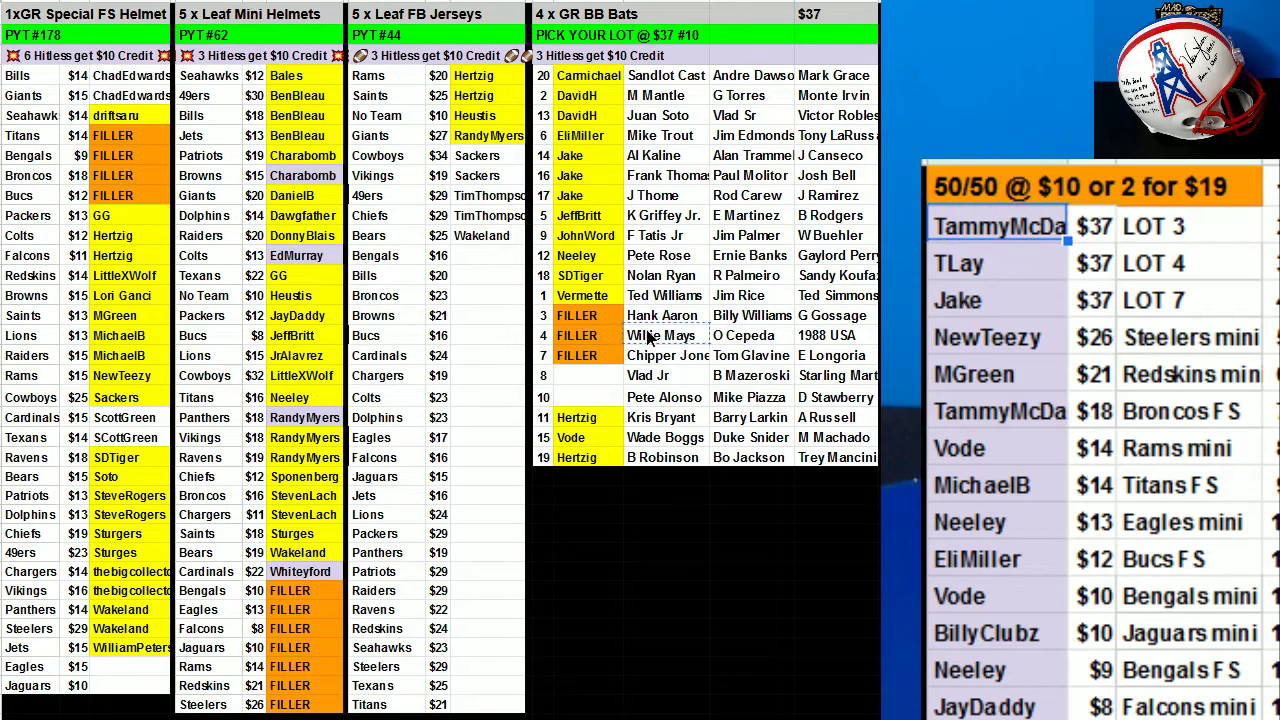
{"action": "left_click", "coordinate": [590, 318]}
{"action": "left_click_drag", "start_coordinate": [1090, 226], "coordinate": [1143, 225]}
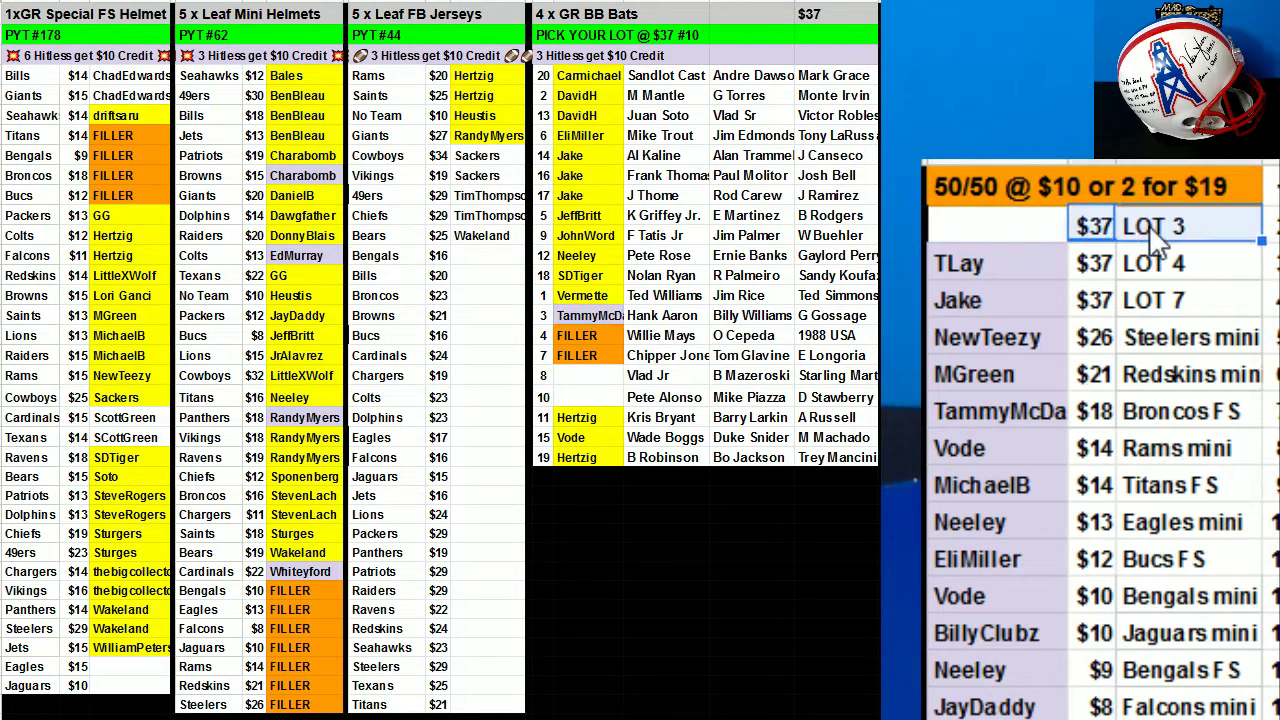
{"action": "key", "text": "Delete"}
{"action": "left_click", "coordinate": [1014, 267]}
{"action": "key", "text": "ctrl+c"}
{"action": "left_click", "coordinate": [590, 337]}
{"action": "key", "text": "ctrl+v"}
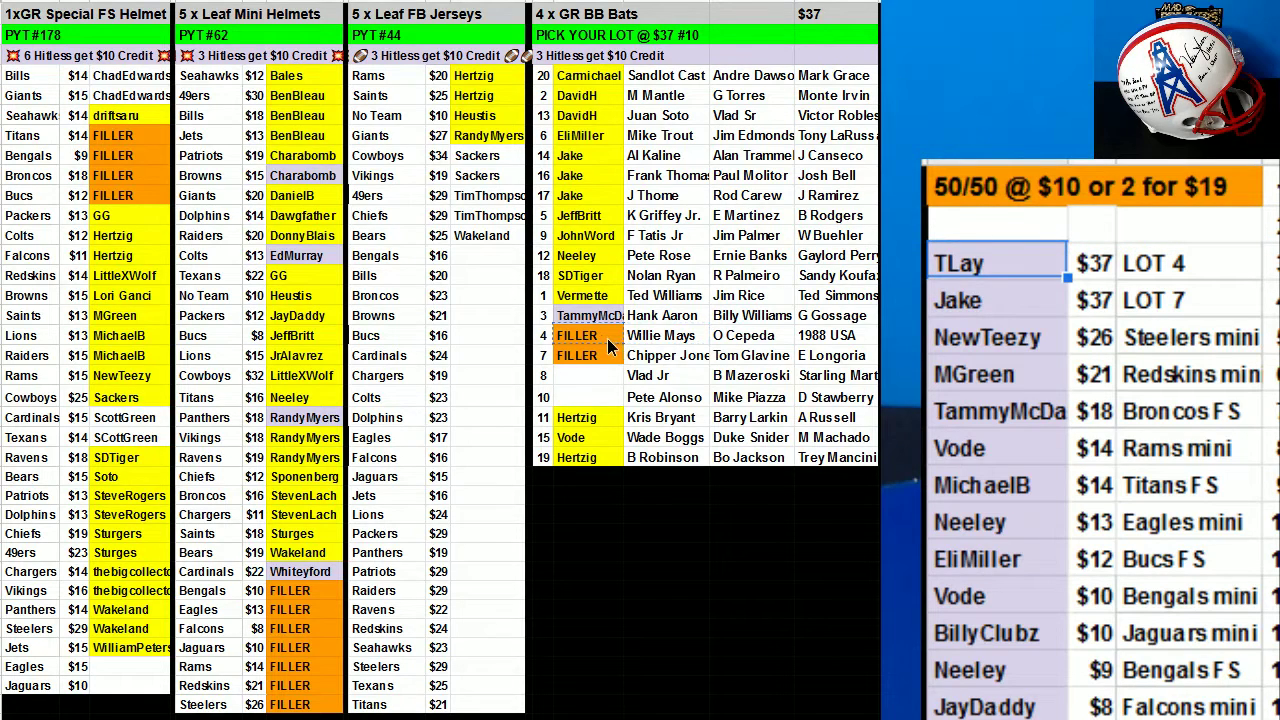
{"action": "left_click_drag", "start_coordinate": [1092, 262], "coordinate": [1140, 245]}
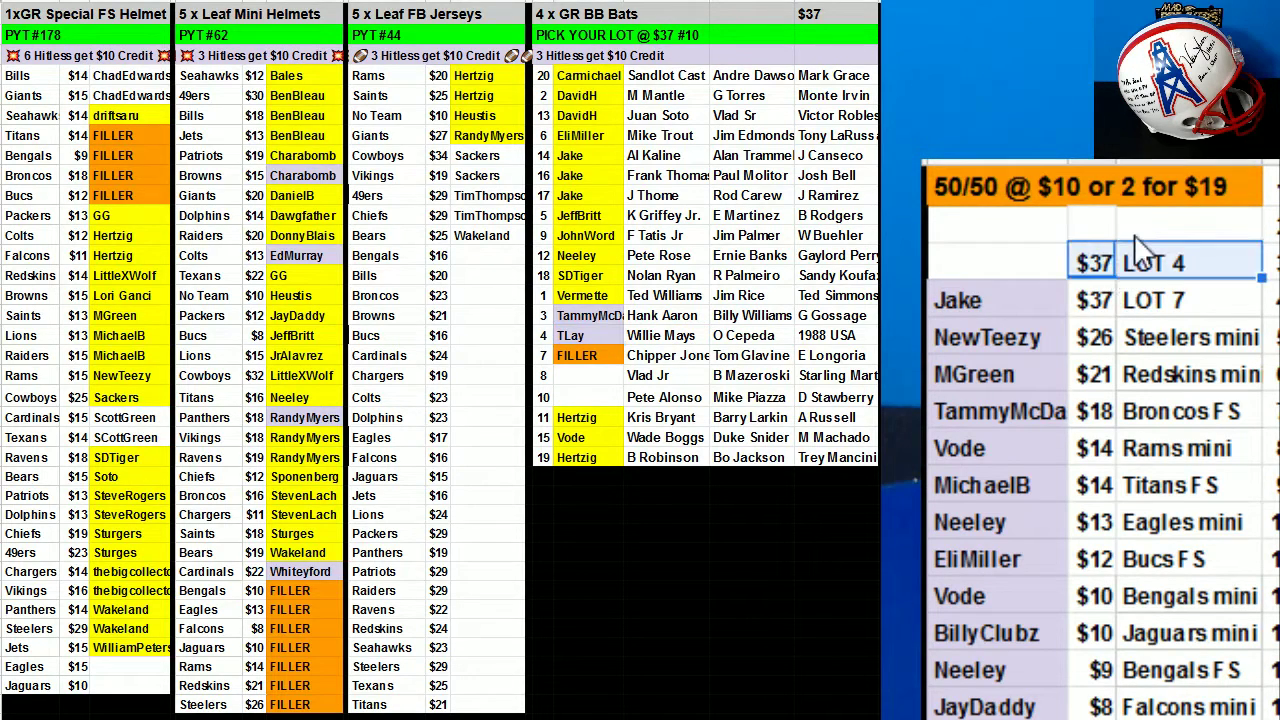
Move the third winner into BB Bats slot 7, clear the leftover LOT 4 and LOT 7 entries, and cut the next winner's name.
{"action": "left_click", "coordinate": [980, 295]}
{"action": "key", "text": "ctrl+x"}
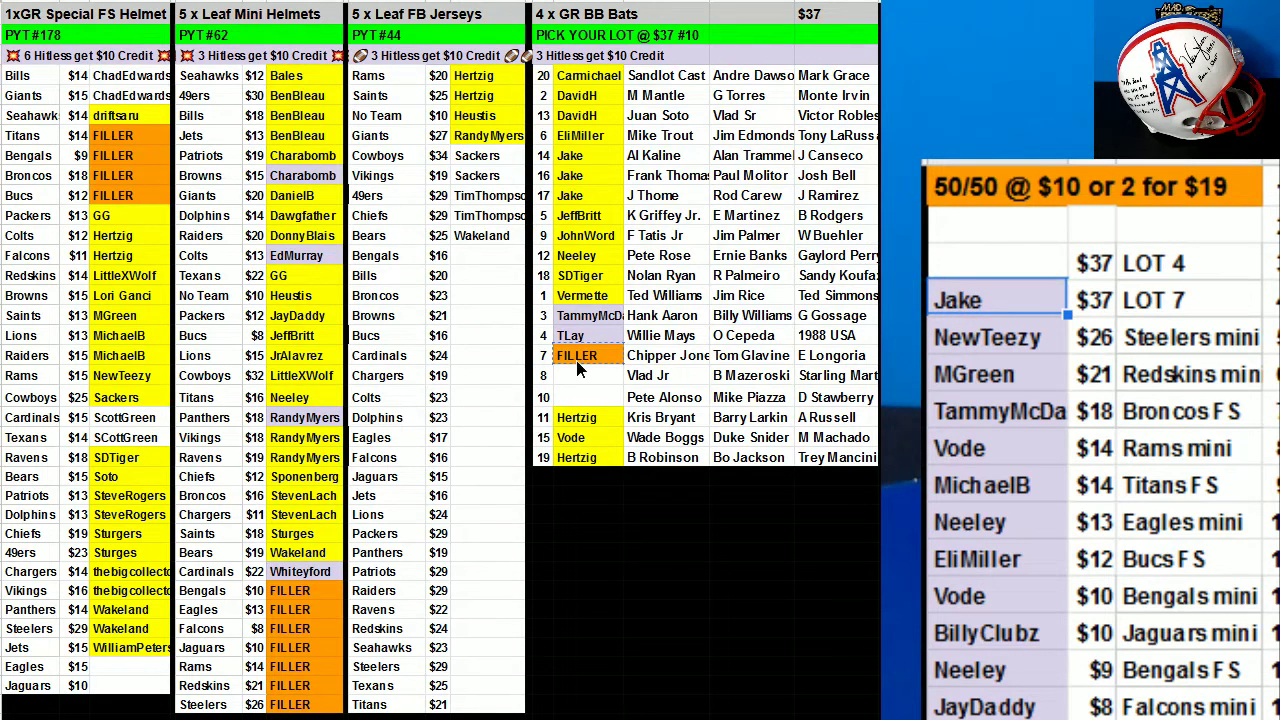
{"action": "left_click", "coordinate": [582, 358]}
{"action": "key", "text": "ctrl+v"}
{"action": "left_click_drag", "start_coordinate": [1082, 268], "coordinate": [1165, 302]}
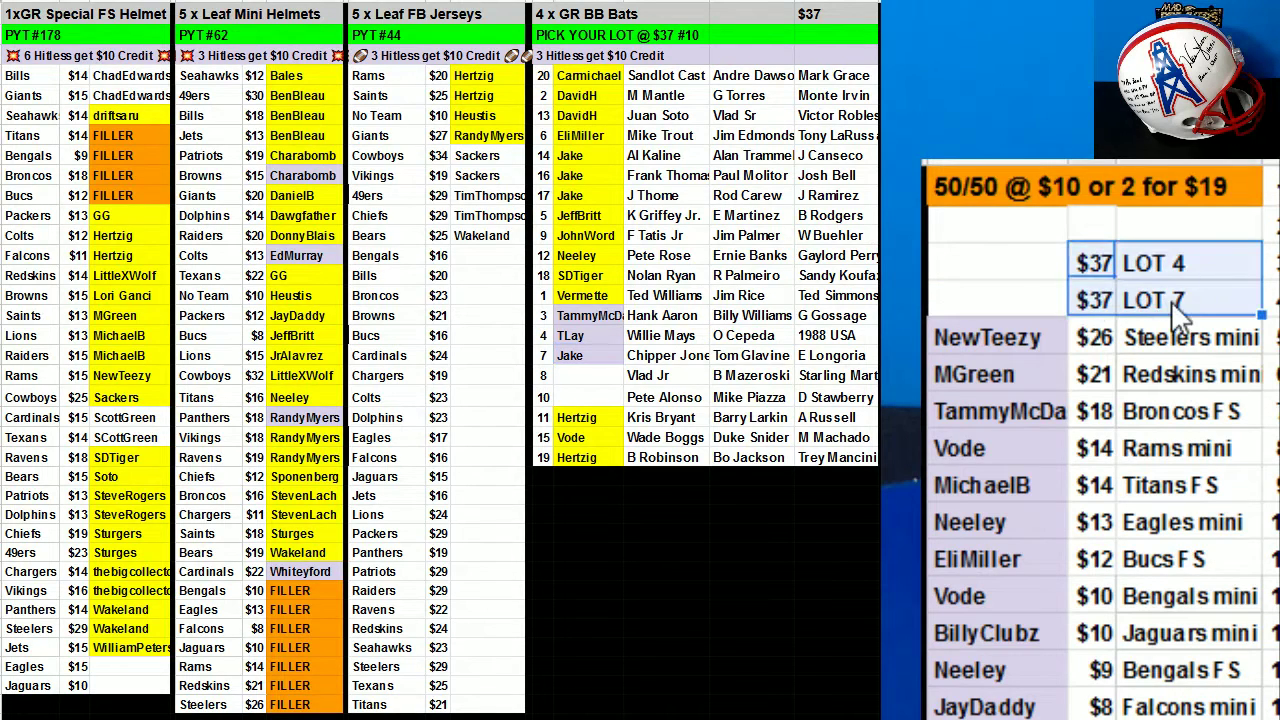
{"action": "key", "text": "Delete"}
{"action": "left_click", "coordinate": [1008, 338]}
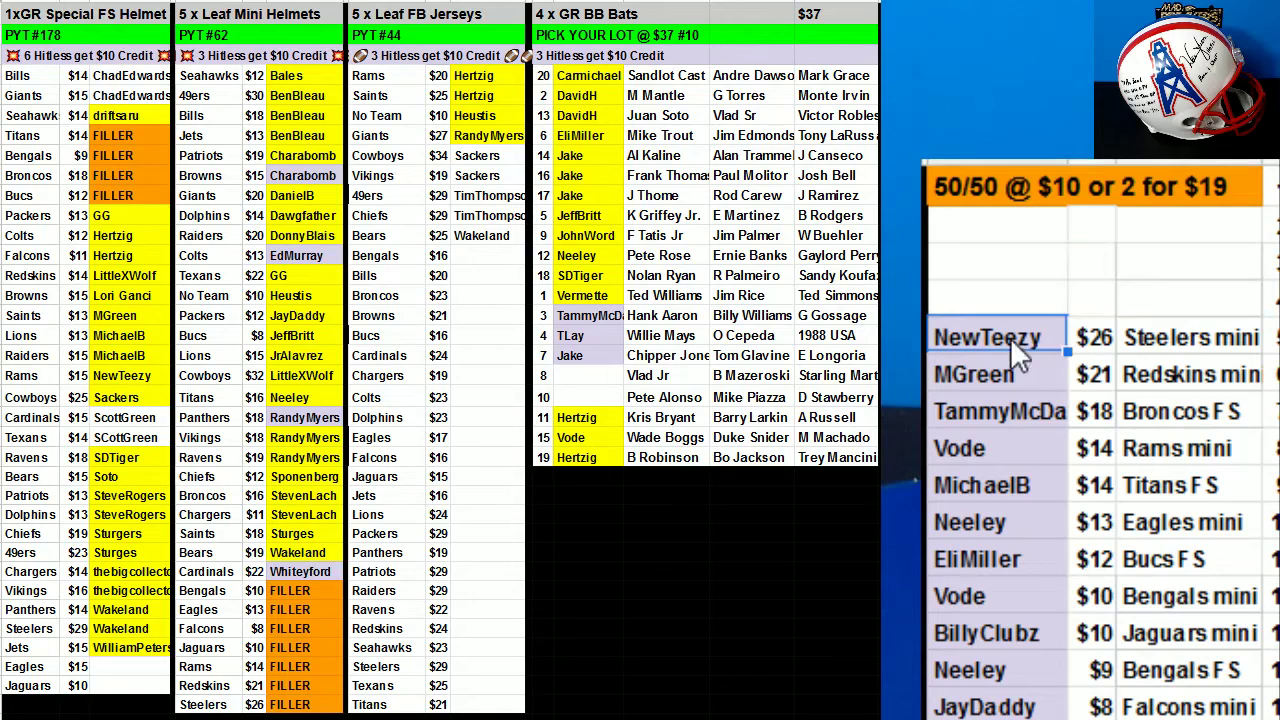
{"action": "key", "text": "ctrl+x"}
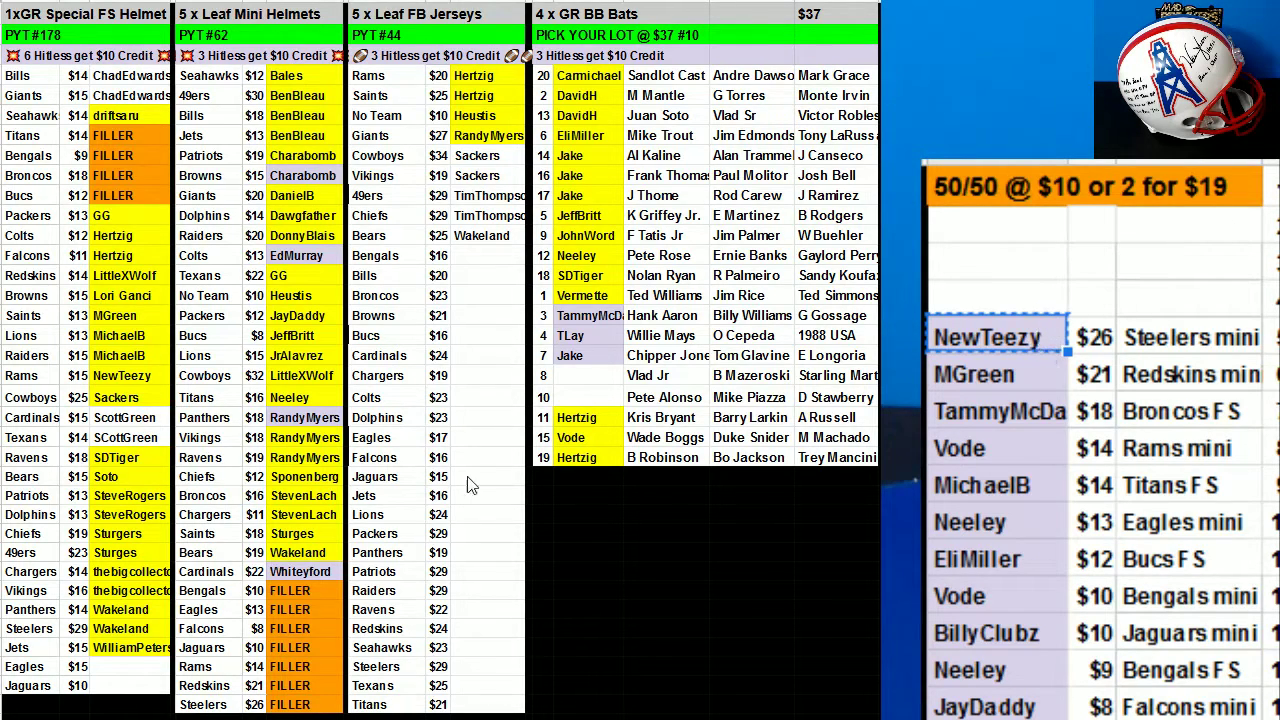
Fill the Steelers mini FILLER slot with the winner, enter 'GG' in bats slot 10, and clear the $26 Steelers mini entry.
{"action": "left_click", "coordinate": [290, 705]}
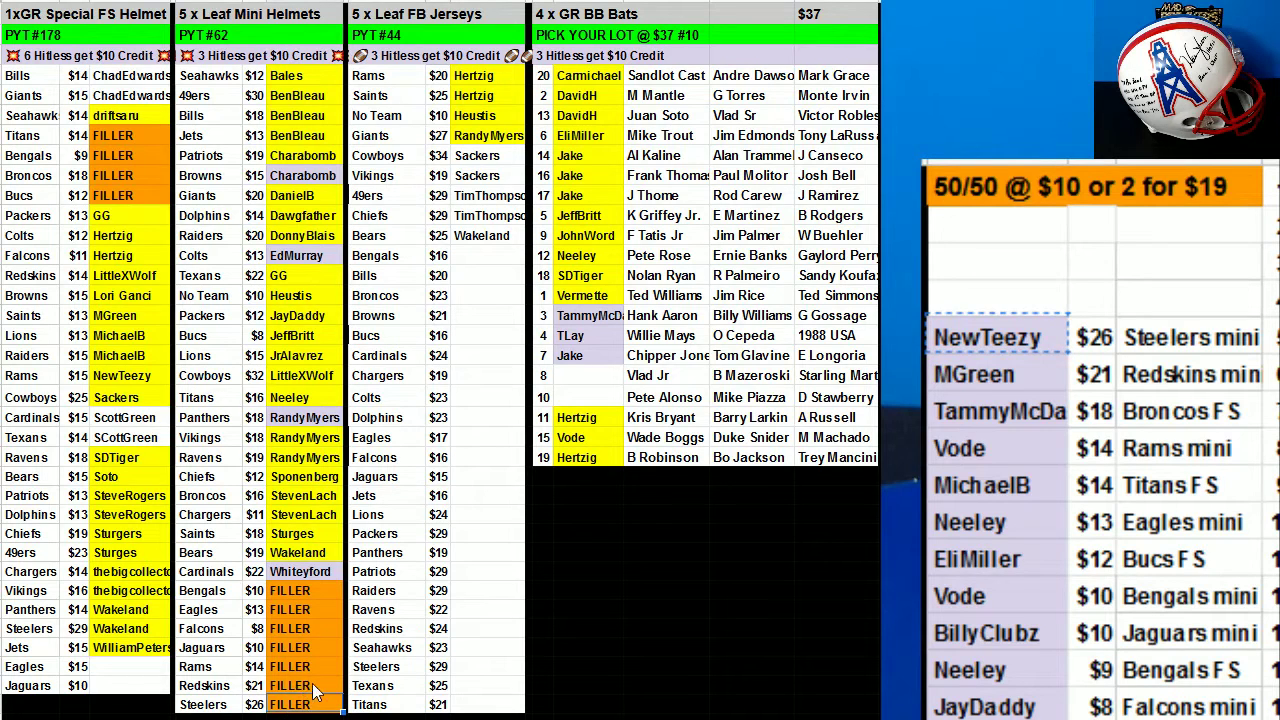
{"action": "key", "text": "ctrl+v"}
{"action": "left_click", "coordinate": [566, 400]}
{"action": "type", "text": "GG"}
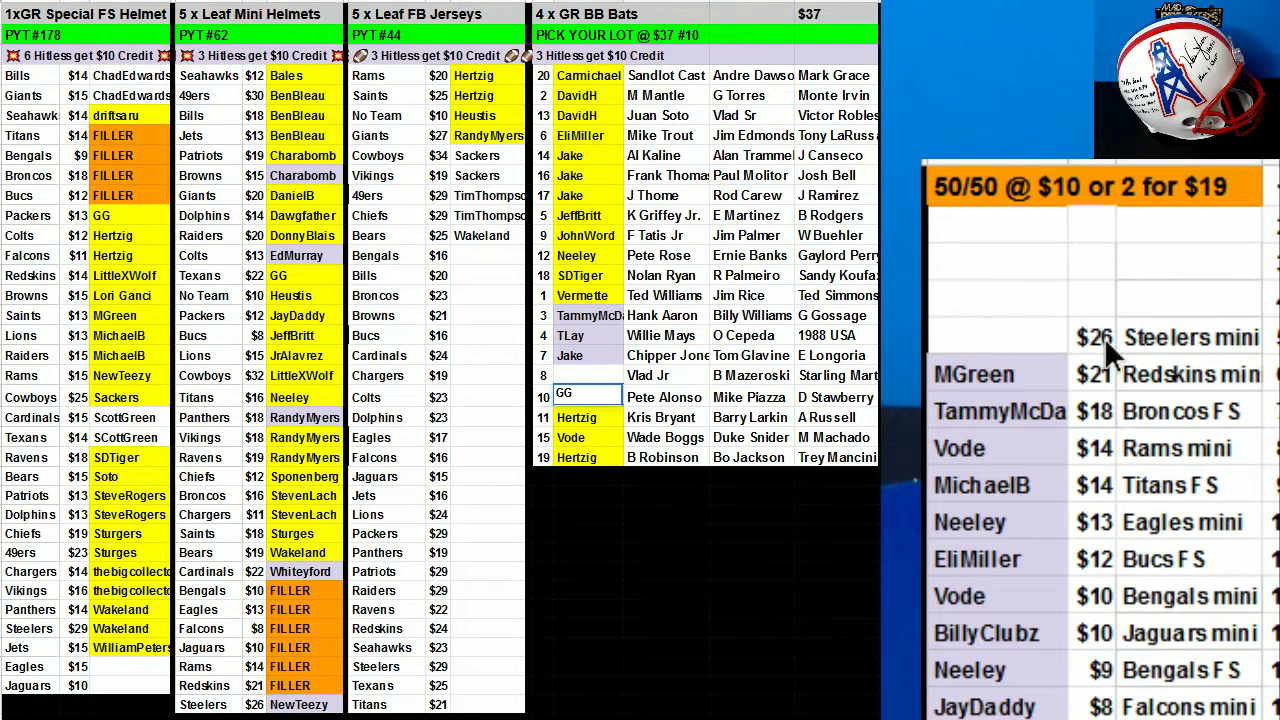
{"action": "left_click_drag", "start_coordinate": [1104, 337], "coordinate": [1169, 336]}
{"action": "key", "text": "Delete"}
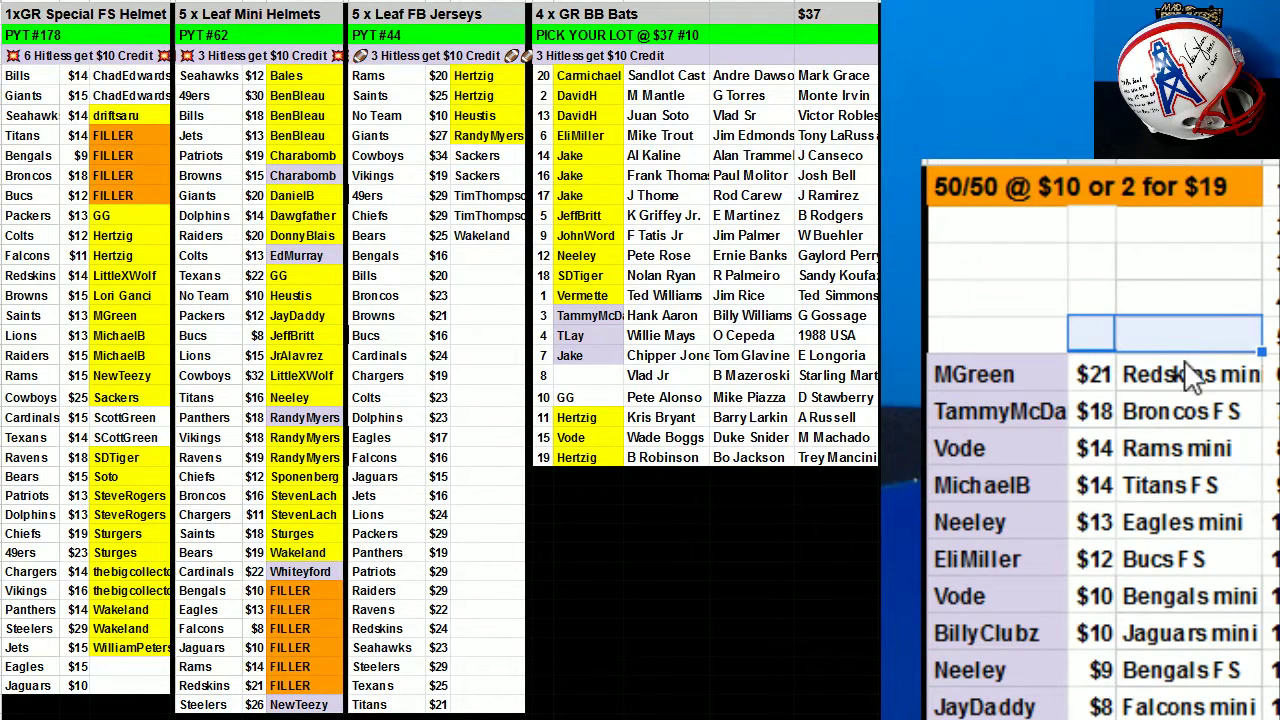
Copy the yellow buyer cell into the Texans row of the FS helmet list.
{"action": "left_click", "coordinate": [1032, 388]}
{"action": "key", "text": "ctrl+c"}
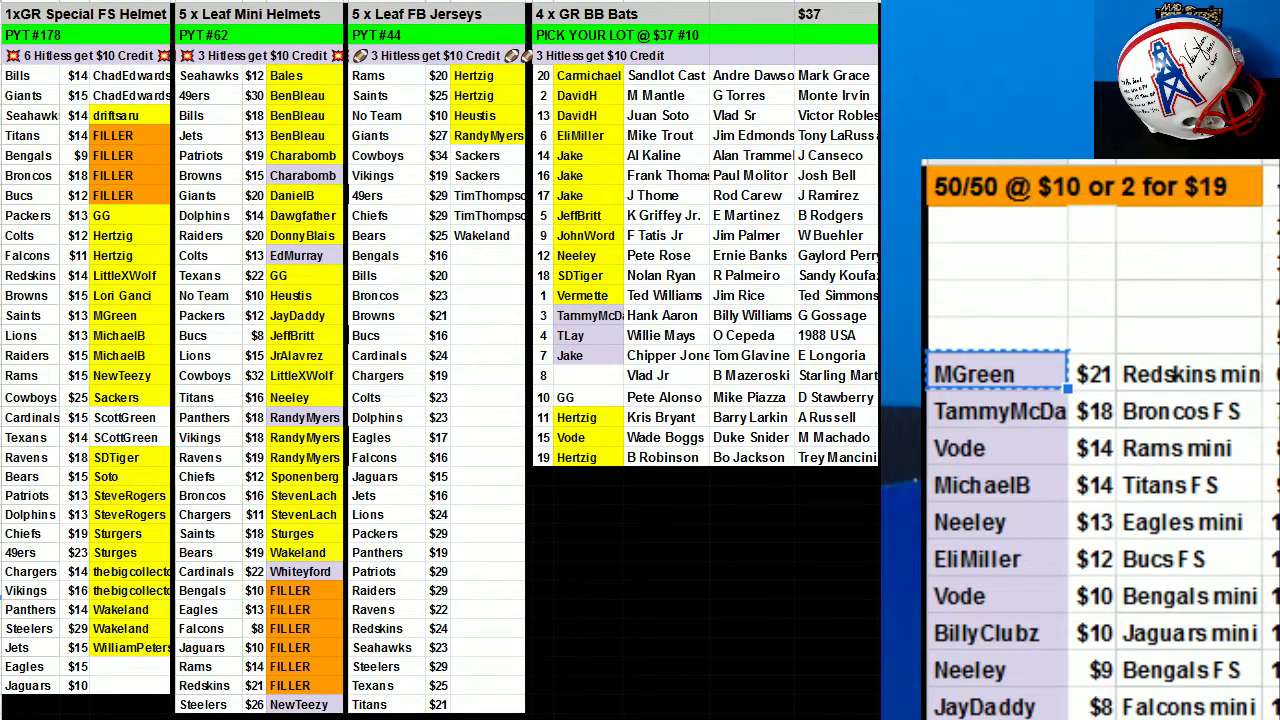
{"action": "left_click", "coordinate": [122, 420]}
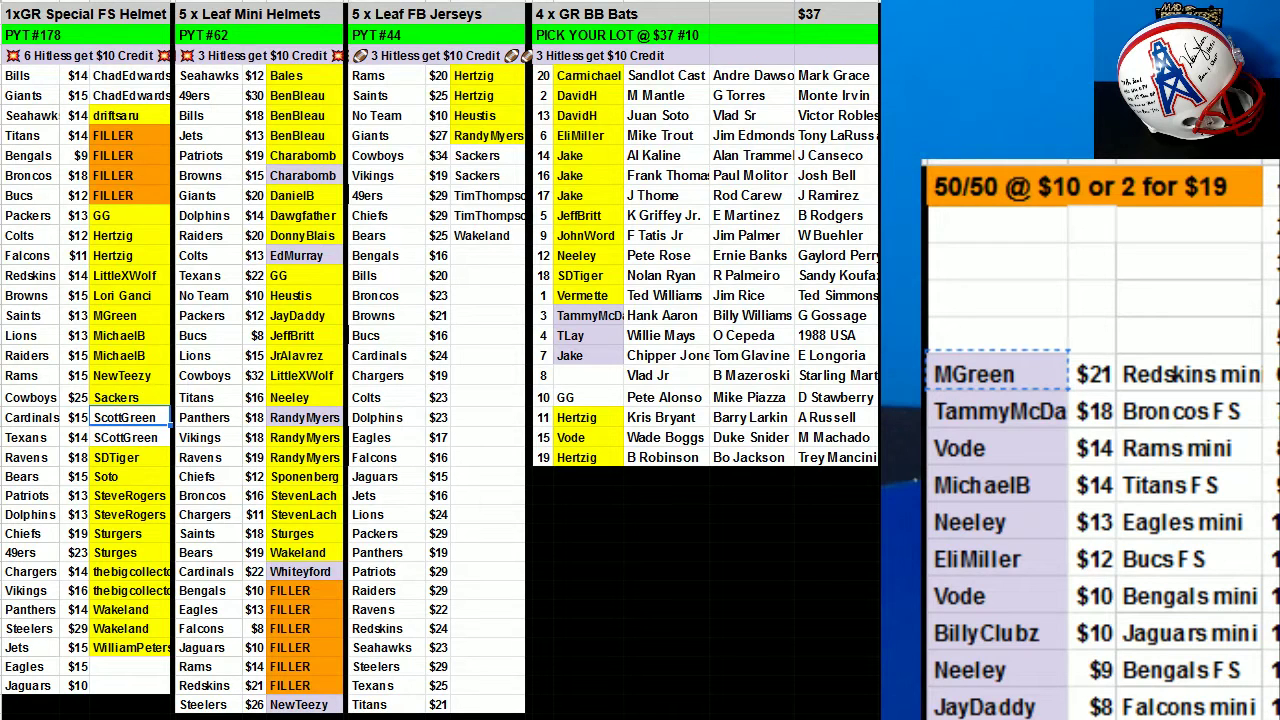
{"action": "key", "text": "Escape"}
{"action": "key", "text": "ctrl+c"}
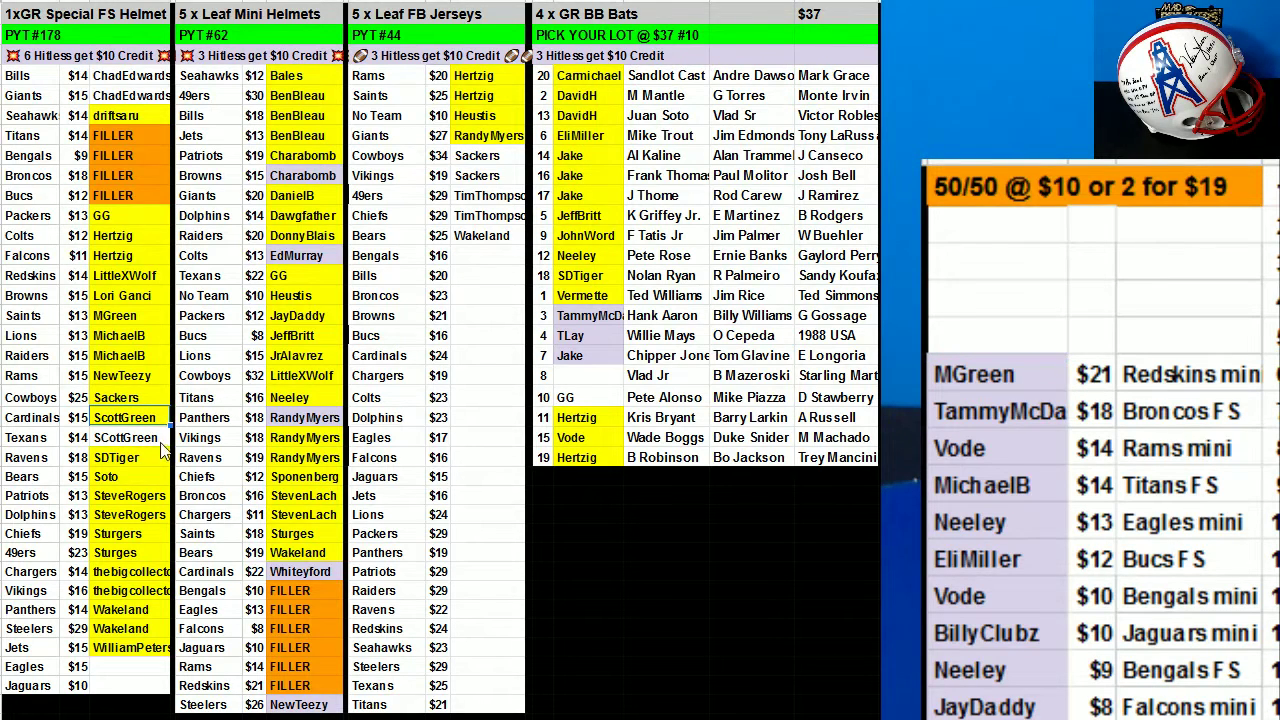
{"action": "key", "text": "ctrl+v"}
{"action": "left_click", "coordinate": [753, 322]}
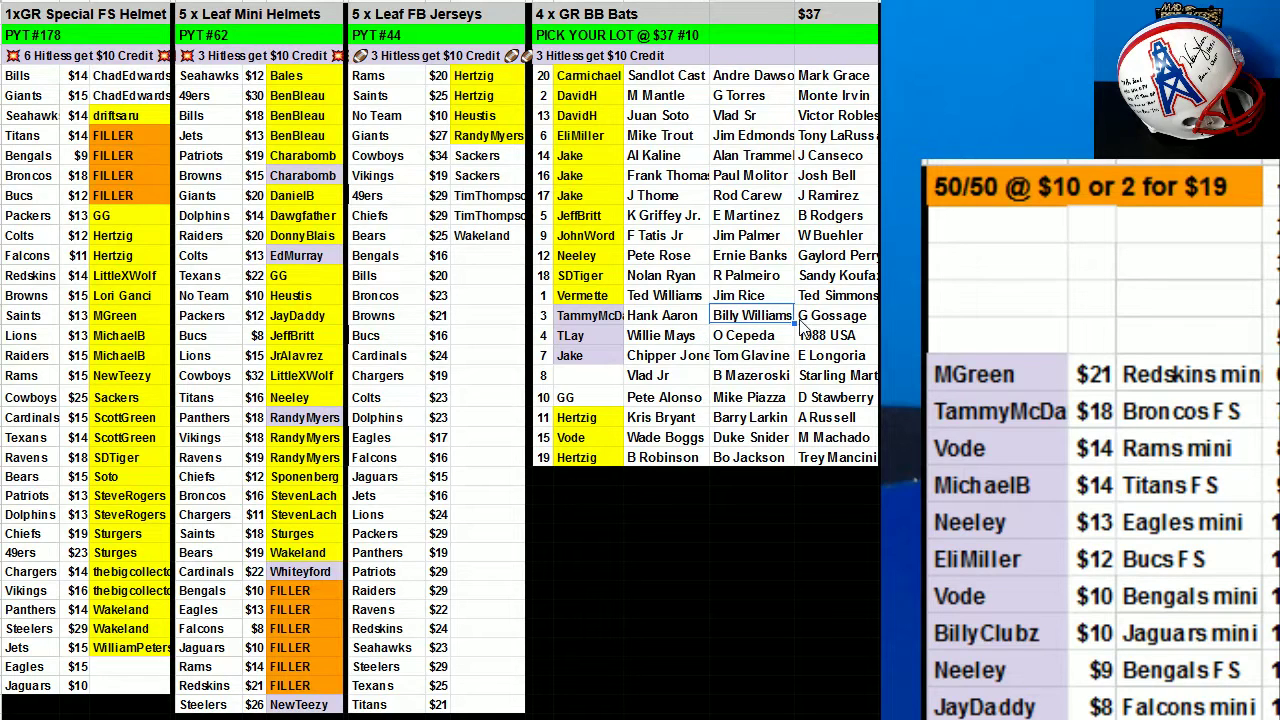
Move the 50/50 winner into the Broncos FS FILLER slot, clear their entry, and cut the next winner's name.
{"action": "left_click", "coordinate": [1027, 360]}
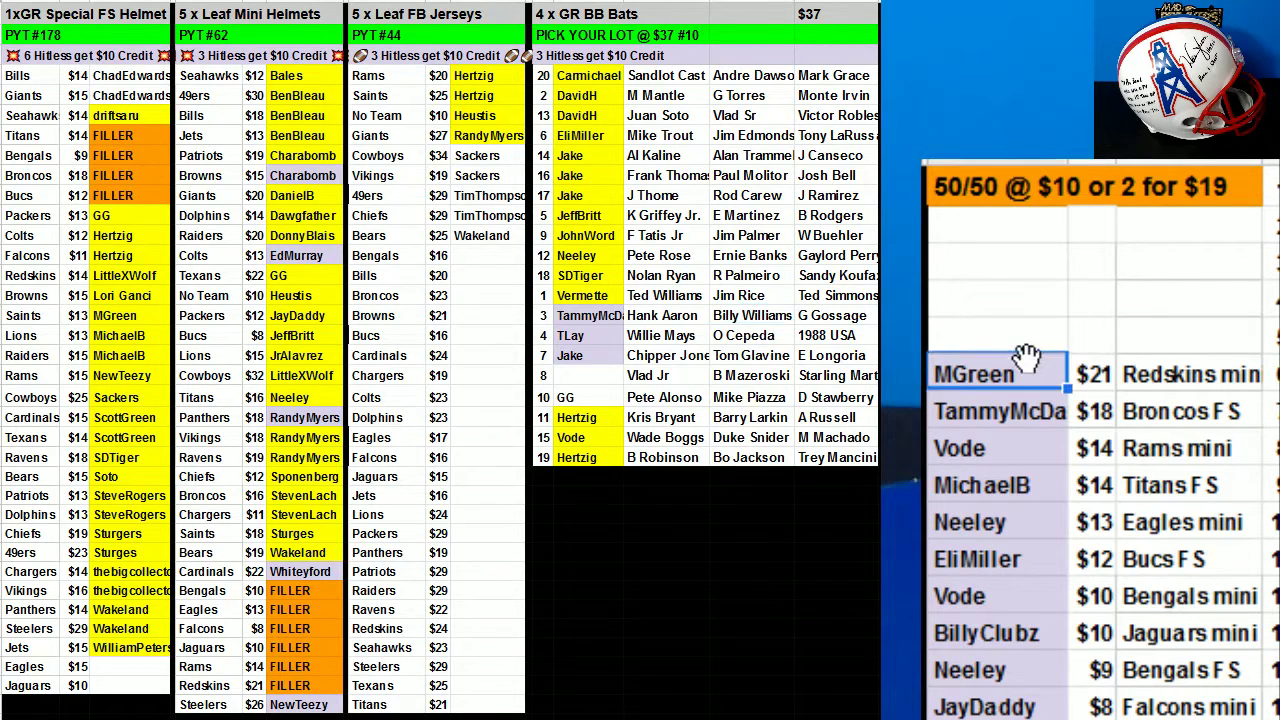
{"action": "key", "text": "ctrl+x"}
{"action": "left_click", "coordinate": [123, 179]}
{"action": "key", "text": "ctrl+v"}
{"action": "left_click_drag", "start_coordinate": [1108, 412], "coordinate": [1186, 414]}
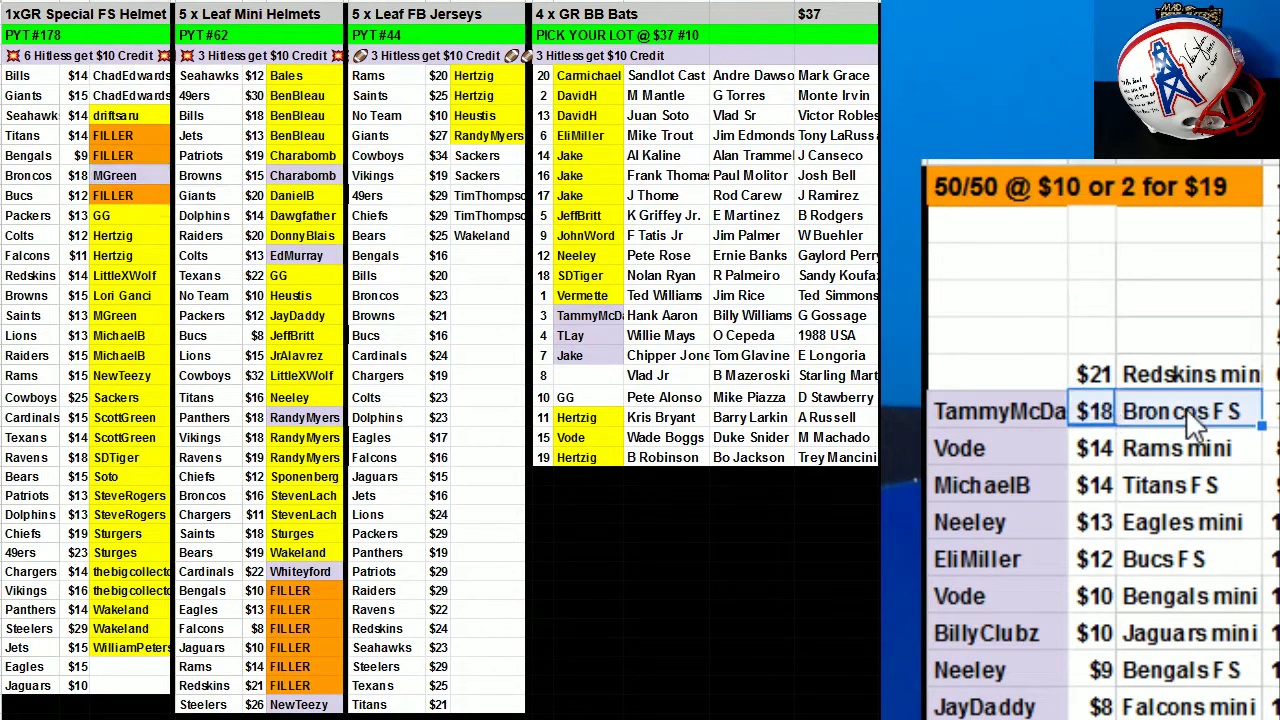
{"action": "key", "text": "Delete"}
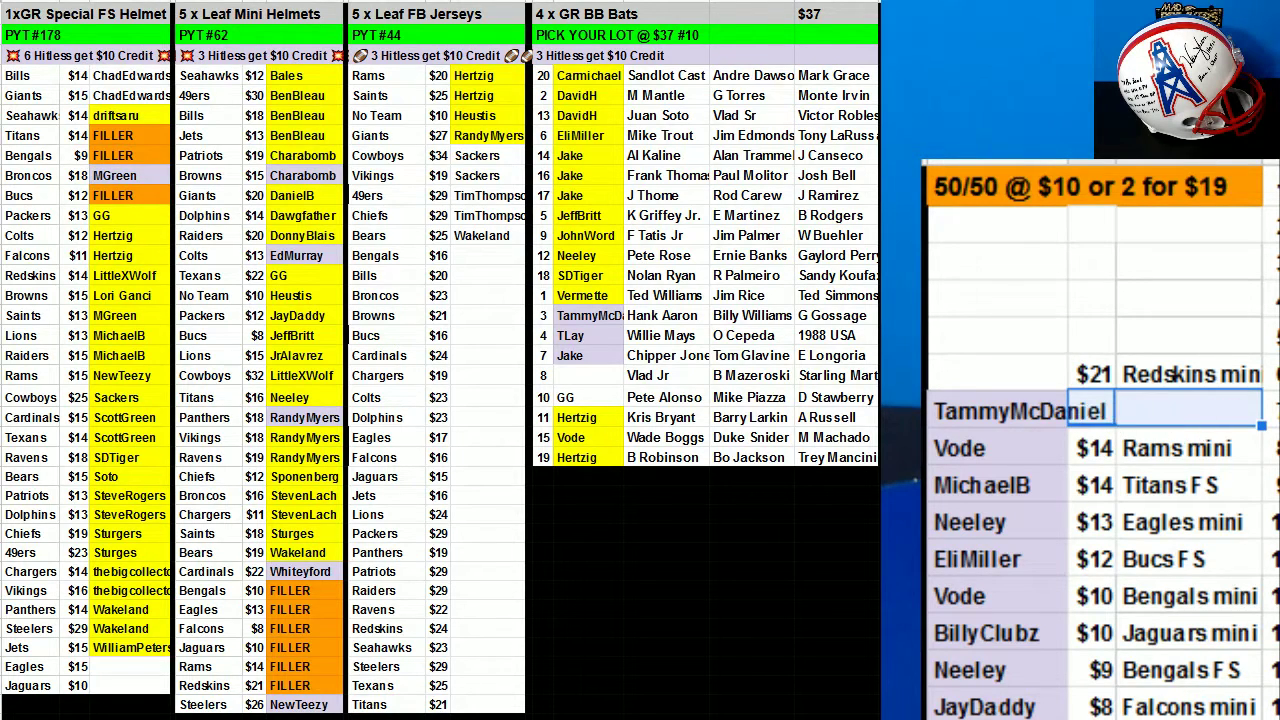
{"action": "left_click", "coordinate": [962, 408]}
{"action": "key", "text": "ctrl+x"}
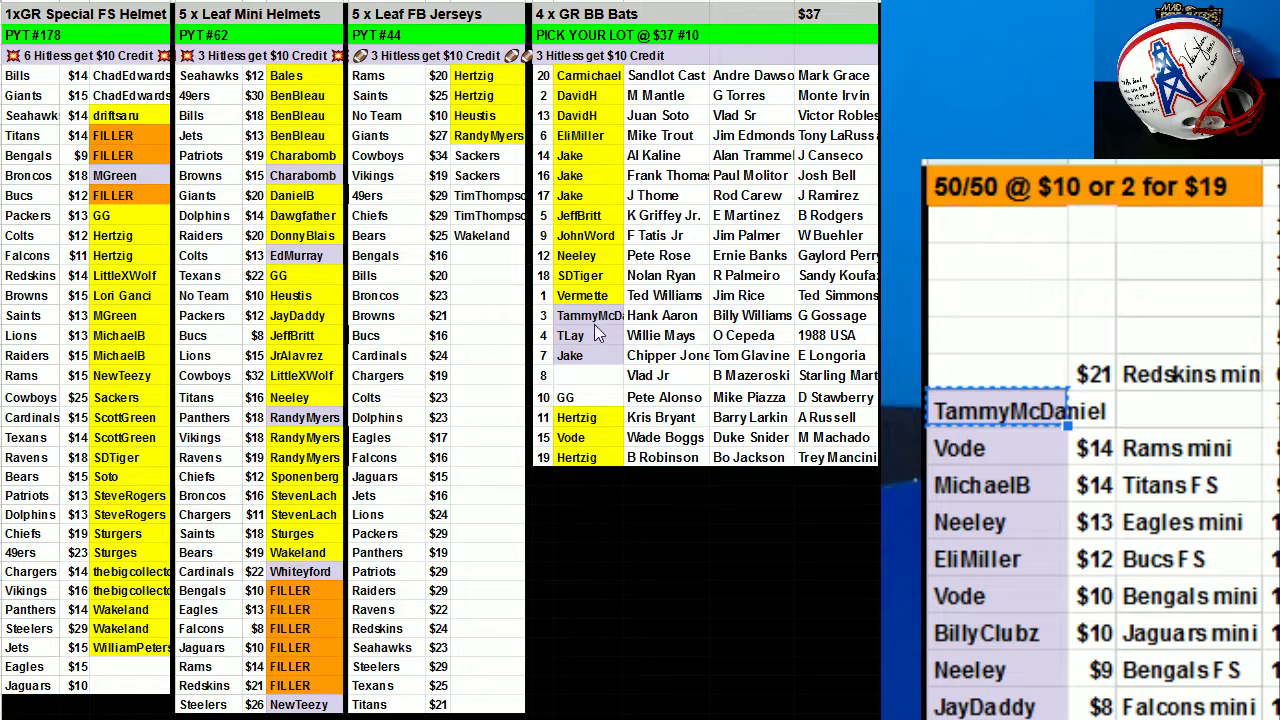
Try moving a buyer's bats lot down to rows 10 and 8, then undo both moves.
{"action": "left_click", "coordinate": [596, 316]}
{"action": "left_click_drag", "start_coordinate": [596, 316], "coordinate": [596, 397]}
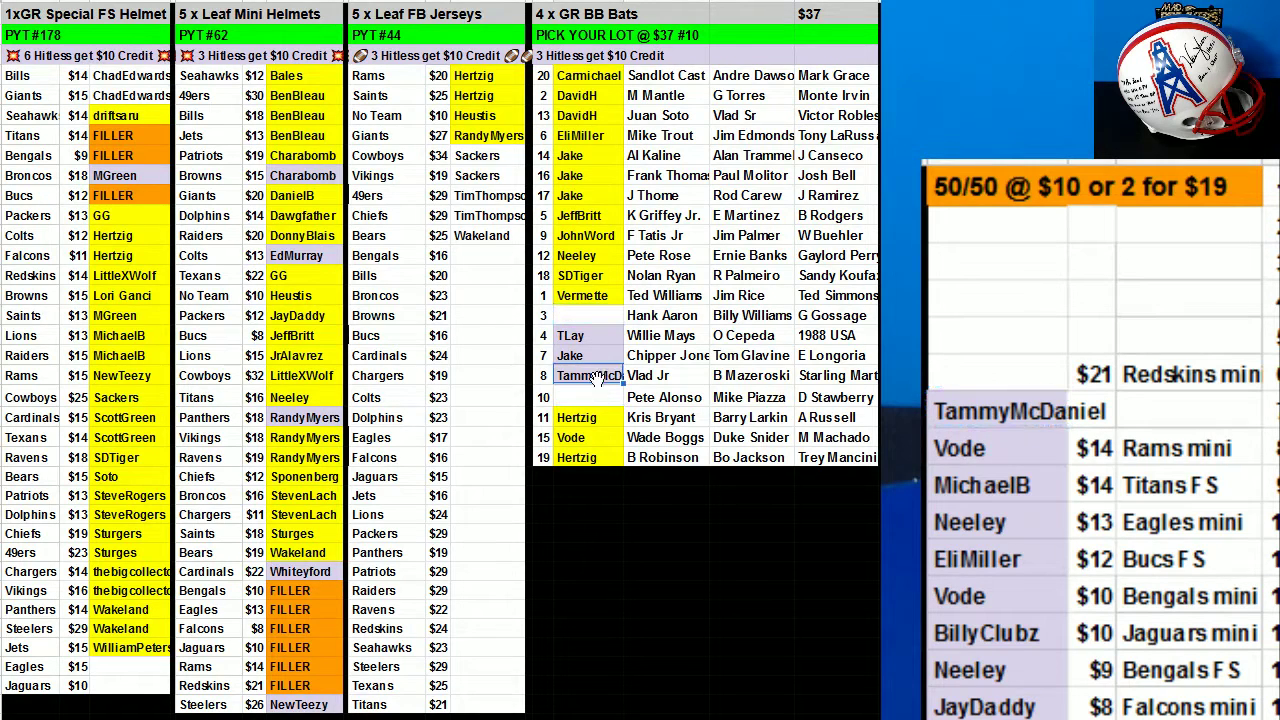
{"action": "left_click", "coordinate": [597, 377]}
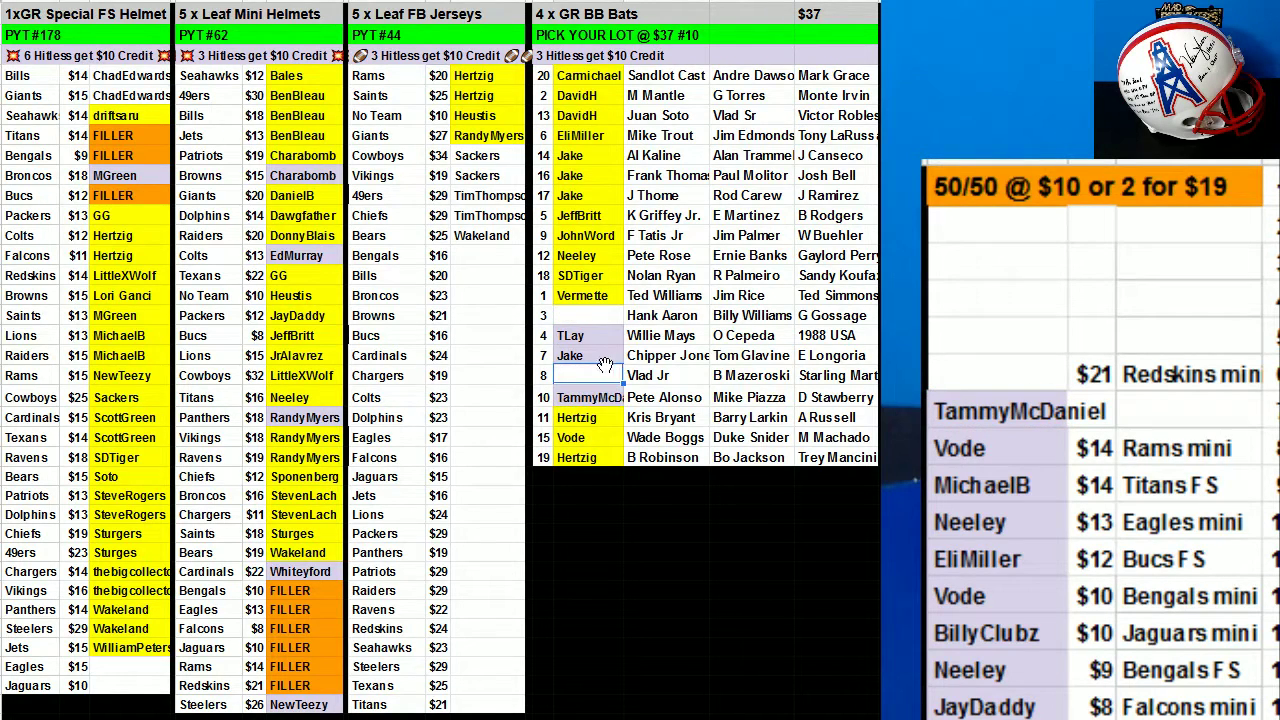
{"action": "key", "text": "ctrl+z"}
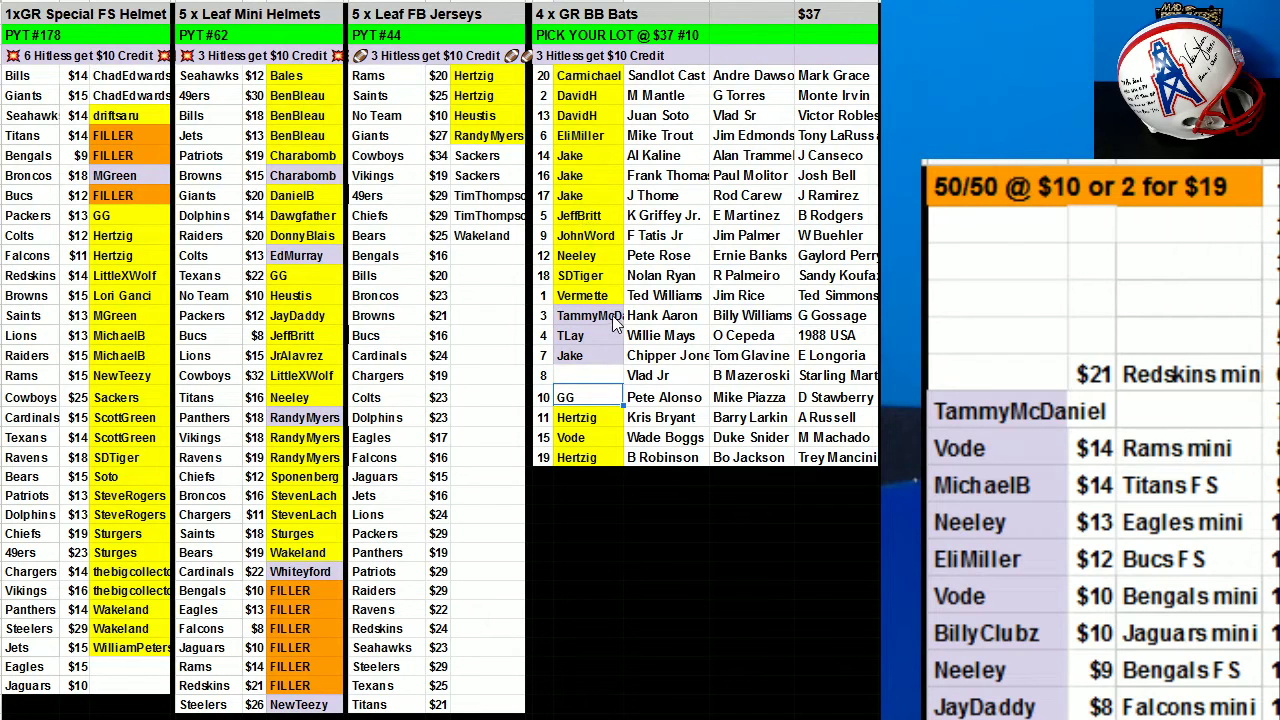
{"action": "left_click_drag", "start_coordinate": [595, 390], "coordinate": [595, 386]}
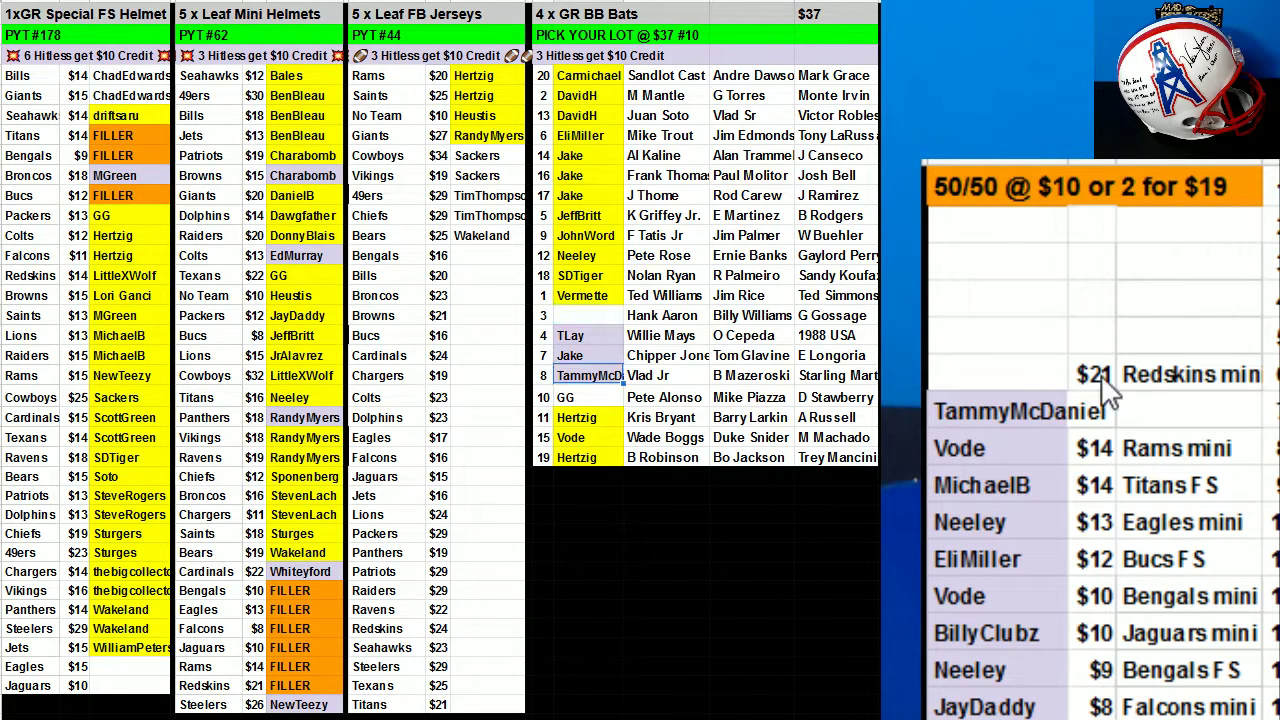
{"action": "key", "text": "ctrl+z"}
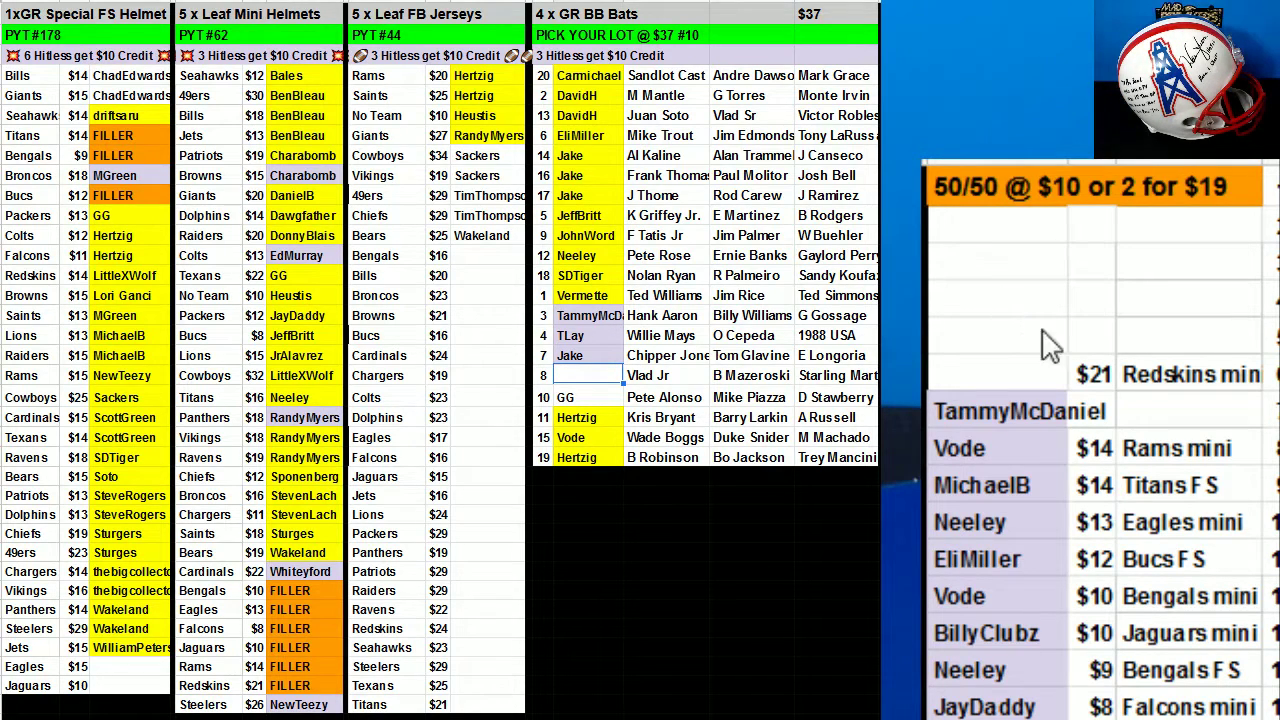
Move the $21 Redskins mini entry down beside its winner in the 50/50 list.
{"action": "left_click", "coordinate": [1106, 487]}
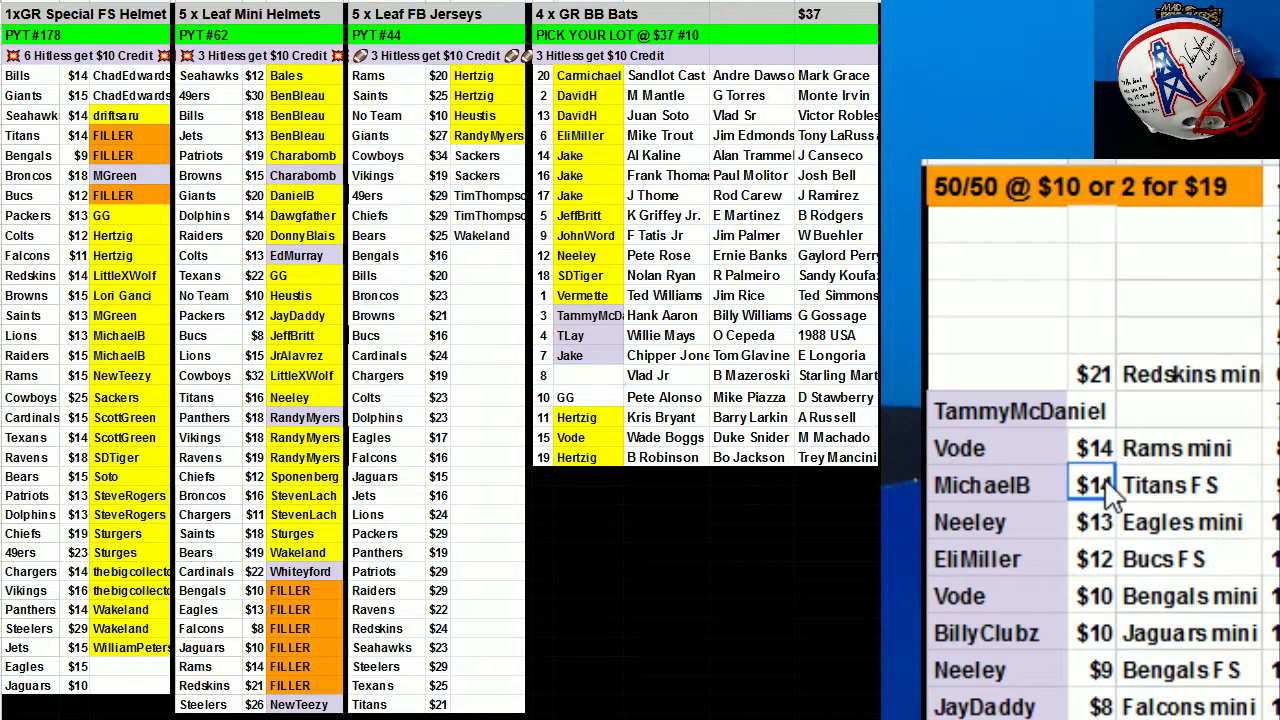
{"action": "left_click", "coordinate": [1165, 487]}
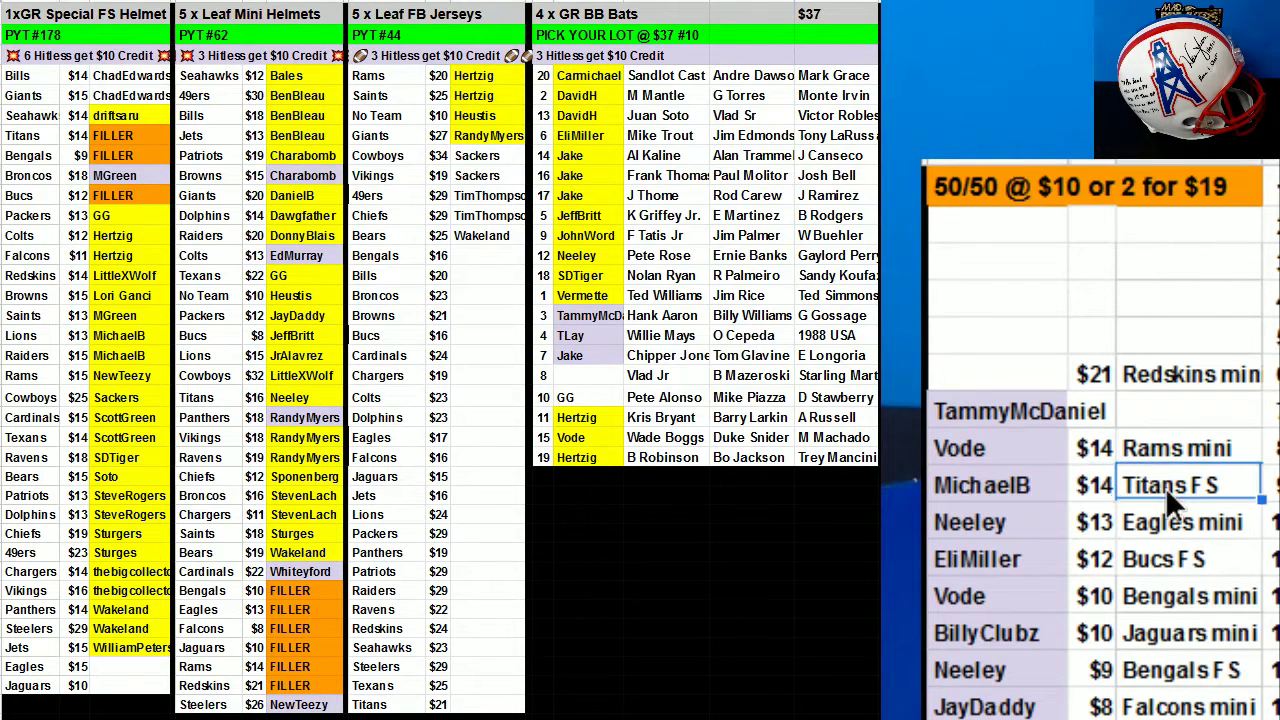
{"action": "double_click", "coordinate": [1165, 487]}
{"action": "left_click", "coordinate": [1098, 376]}
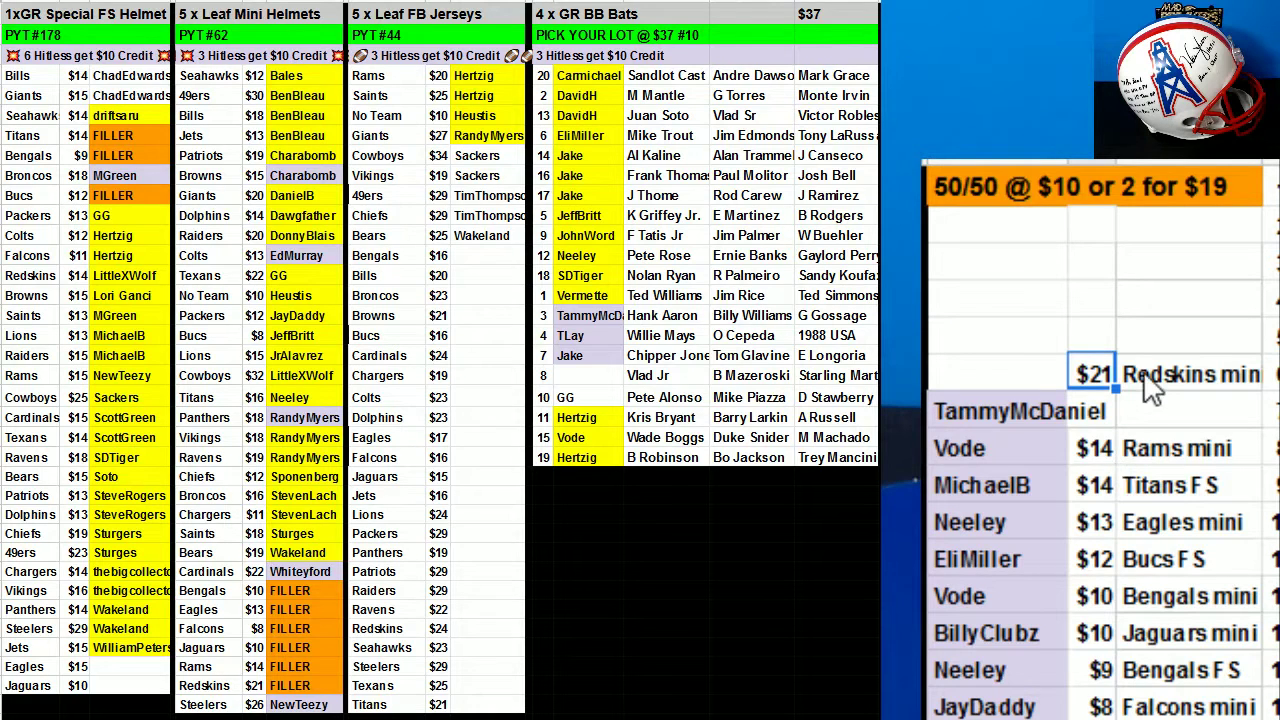
{"action": "left_click_drag", "start_coordinate": [1119, 373], "coordinate": [1152, 470]}
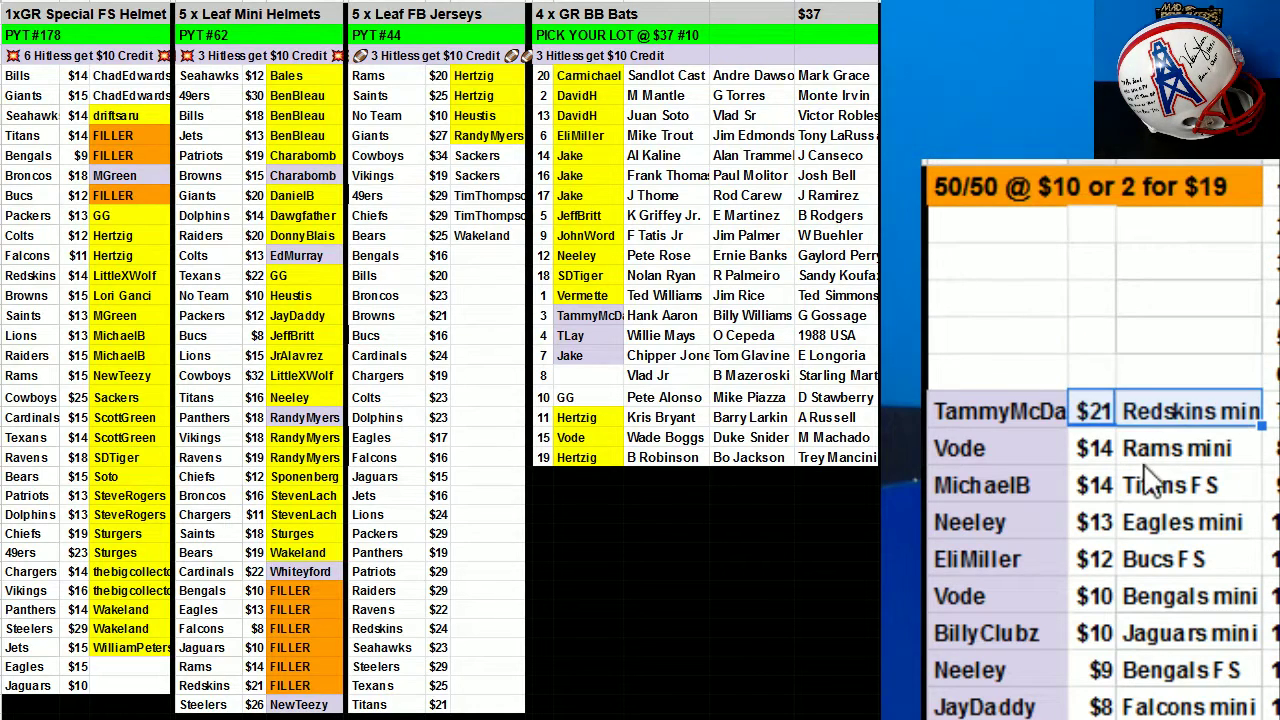
{"action": "left_click", "coordinate": [1094, 486]}
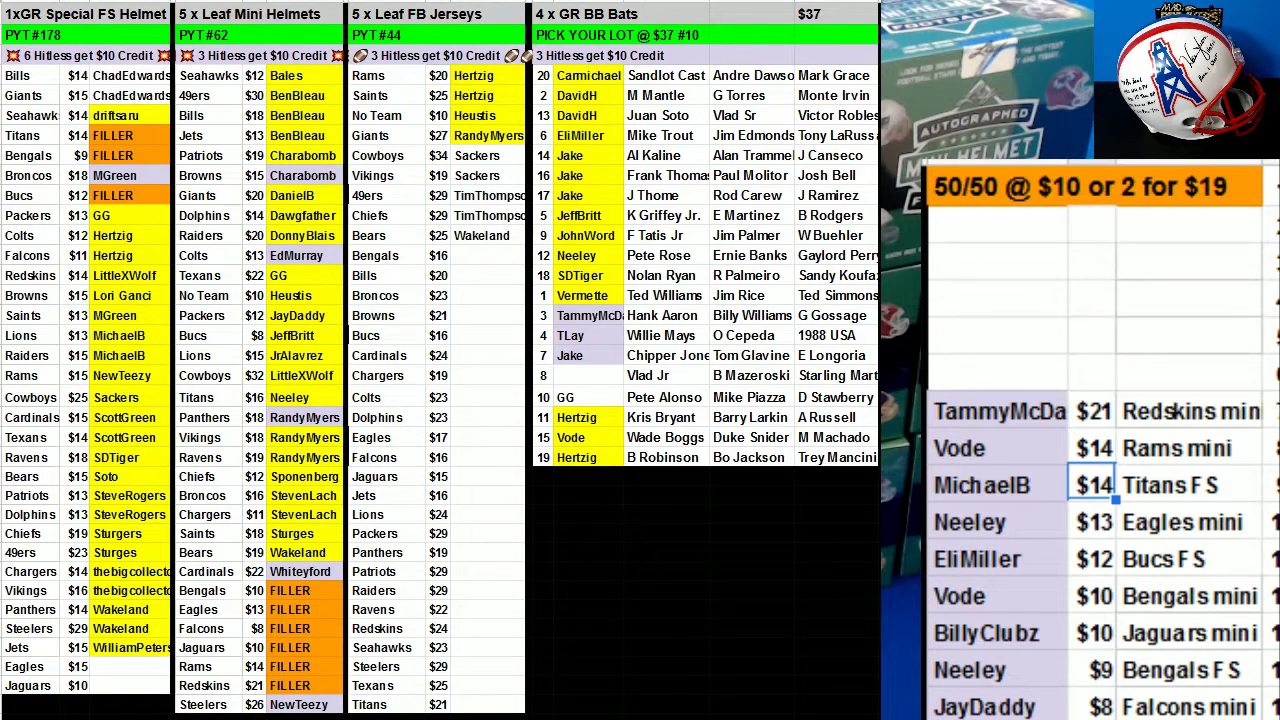
Place the Redskins mini winner into the Redskins FILLER slot and clear their 50/50 price and slot.
{"action": "left_click", "coordinate": [980, 409]}
{"action": "key", "text": "ctrl+c"}
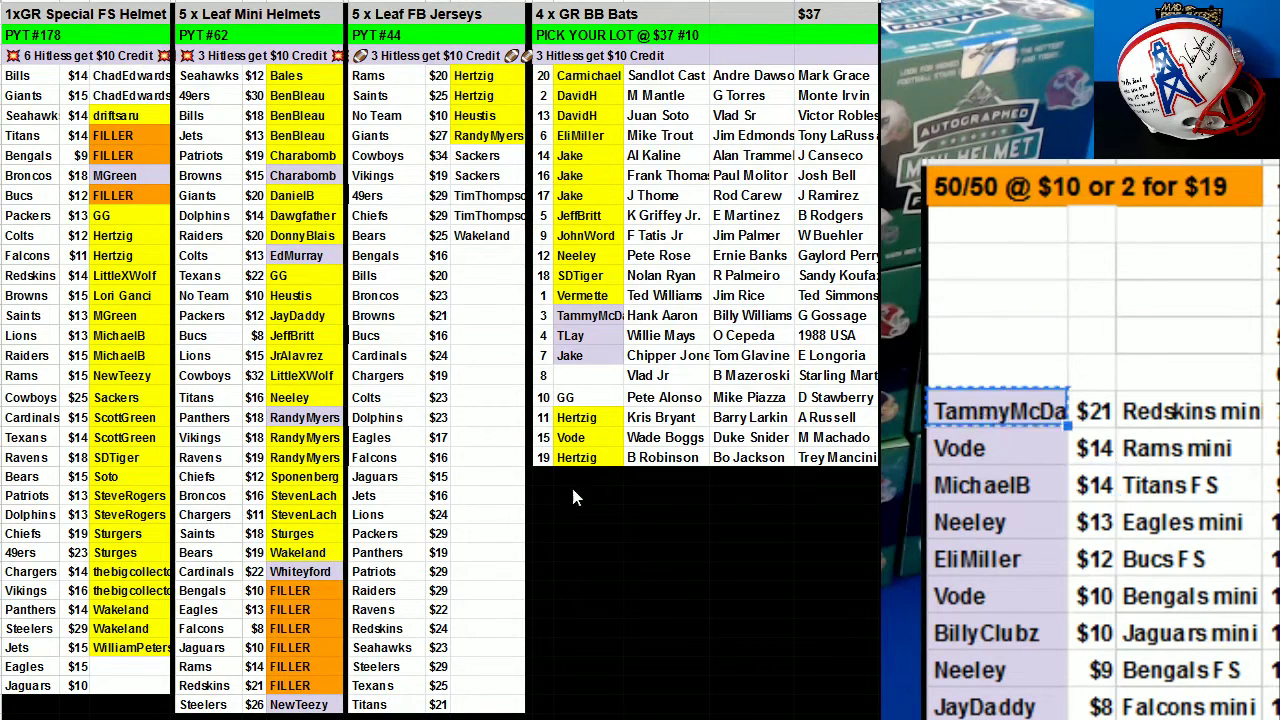
{"action": "left_click", "coordinate": [300, 685]}
{"action": "key", "text": "ctrl+v"}
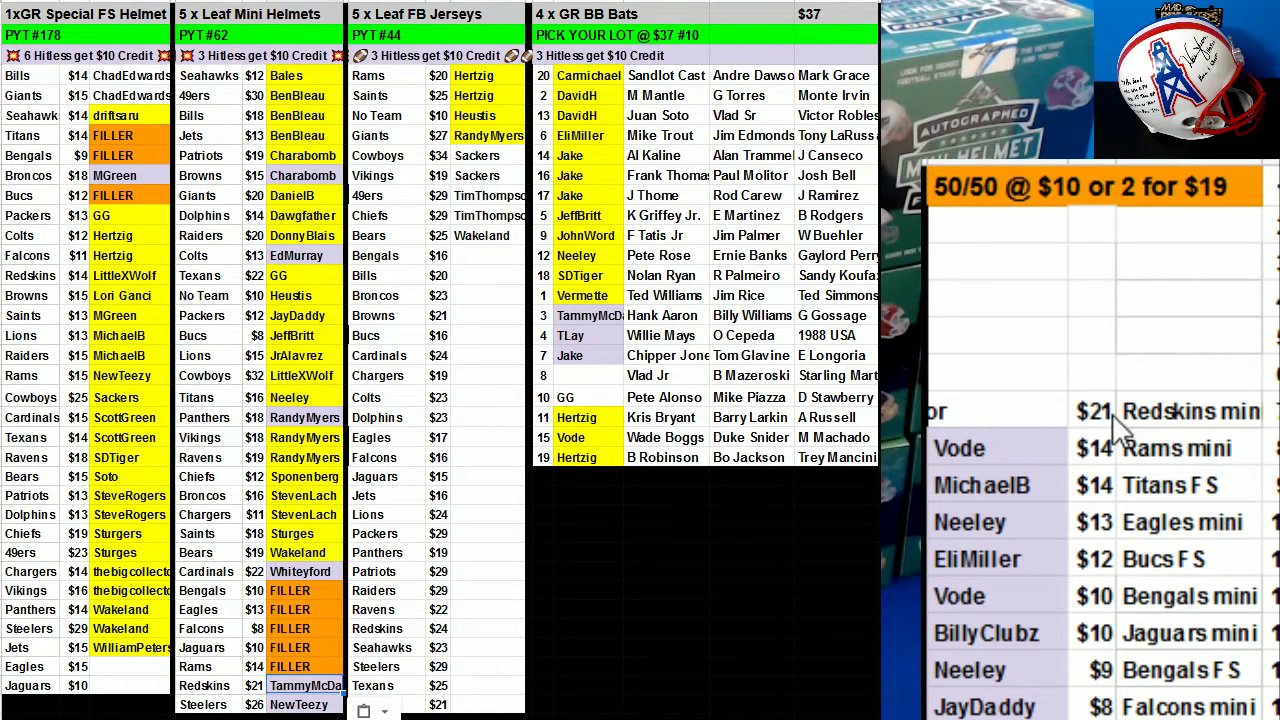
{"action": "left_click_drag", "start_coordinate": [1112, 414], "coordinate": [1213, 387]}
{"action": "key", "text": "Delete"}
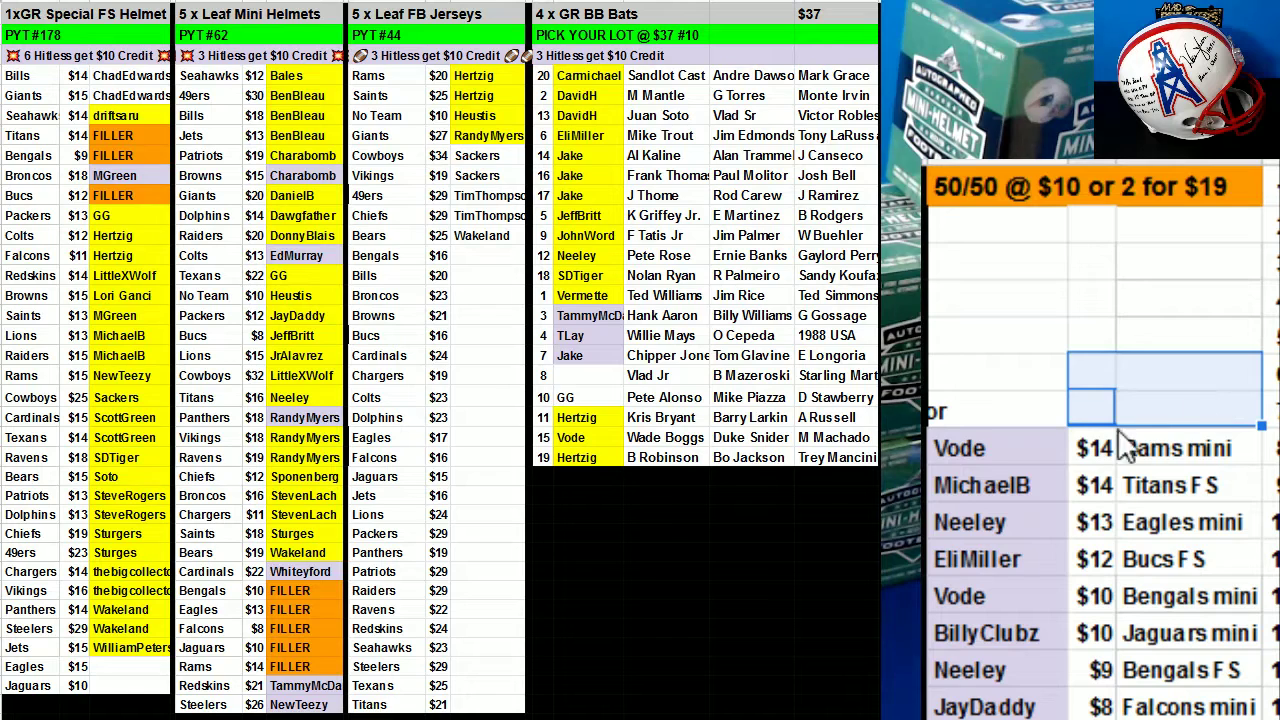
Place the Rams mini winner into the Rams FILLER slot and clear their 50/50 entry.
{"action": "left_click", "coordinate": [1020, 442]}
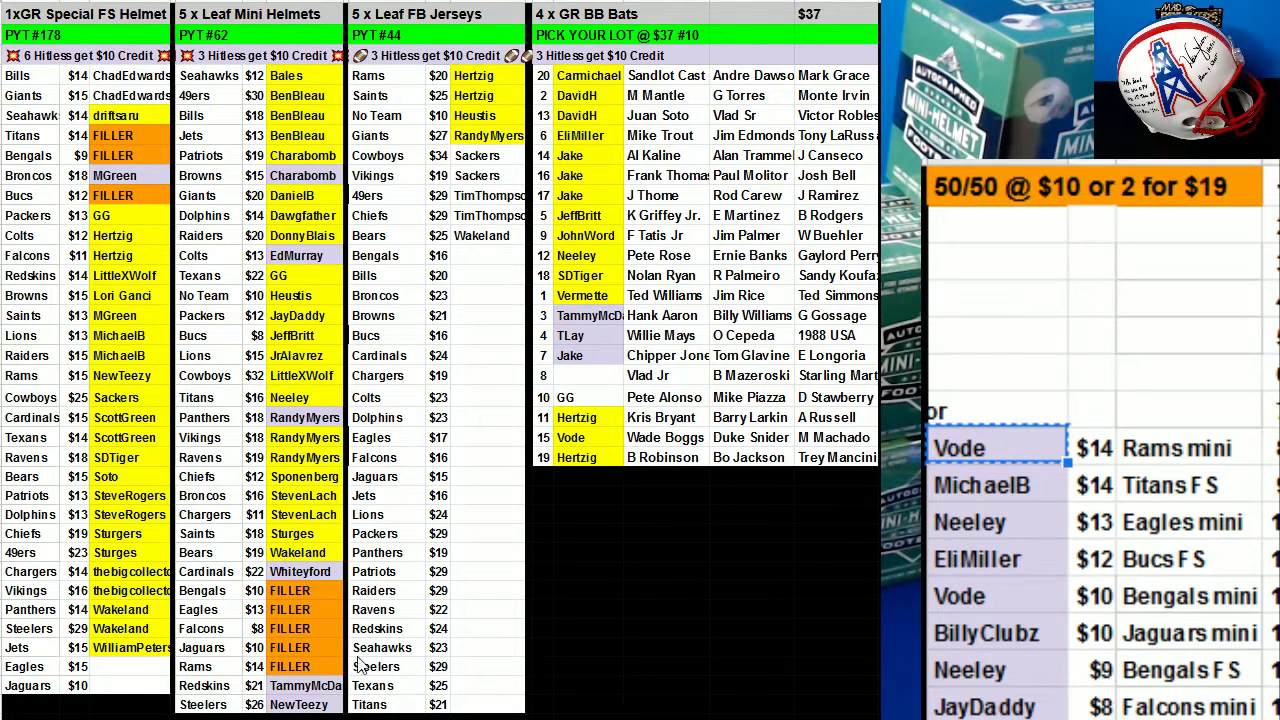
{"action": "key", "text": "ctrl+c"}
{"action": "left_click", "coordinate": [322, 672]}
{"action": "key", "text": "ctrl+v"}
{"action": "left_click_drag", "start_coordinate": [1094, 448], "coordinate": [1191, 448]}
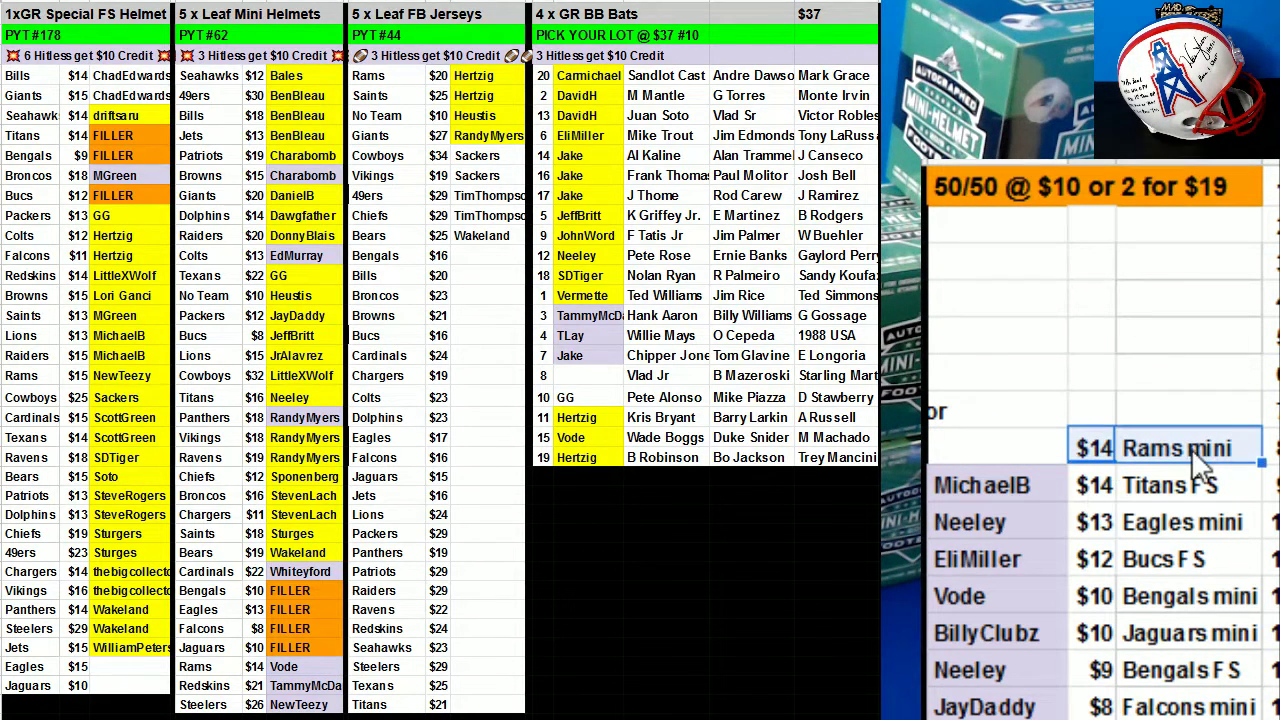
{"action": "key", "text": "Delete"}
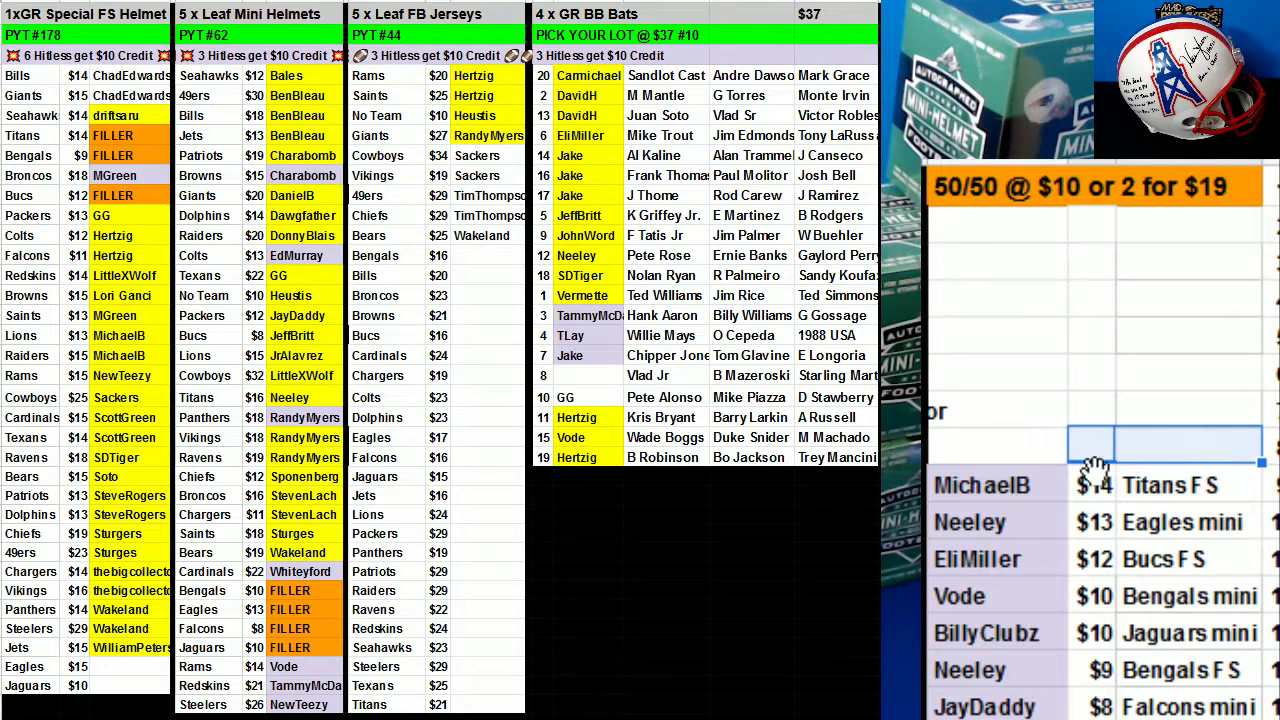
Place the next winner into the Eagles mini FILLER slot and clear their 50/50 entry.
{"action": "left_click", "coordinate": [1019, 455]}
{"action": "left_click", "coordinate": [995, 490]}
{"action": "key", "text": "ctrl+c"}
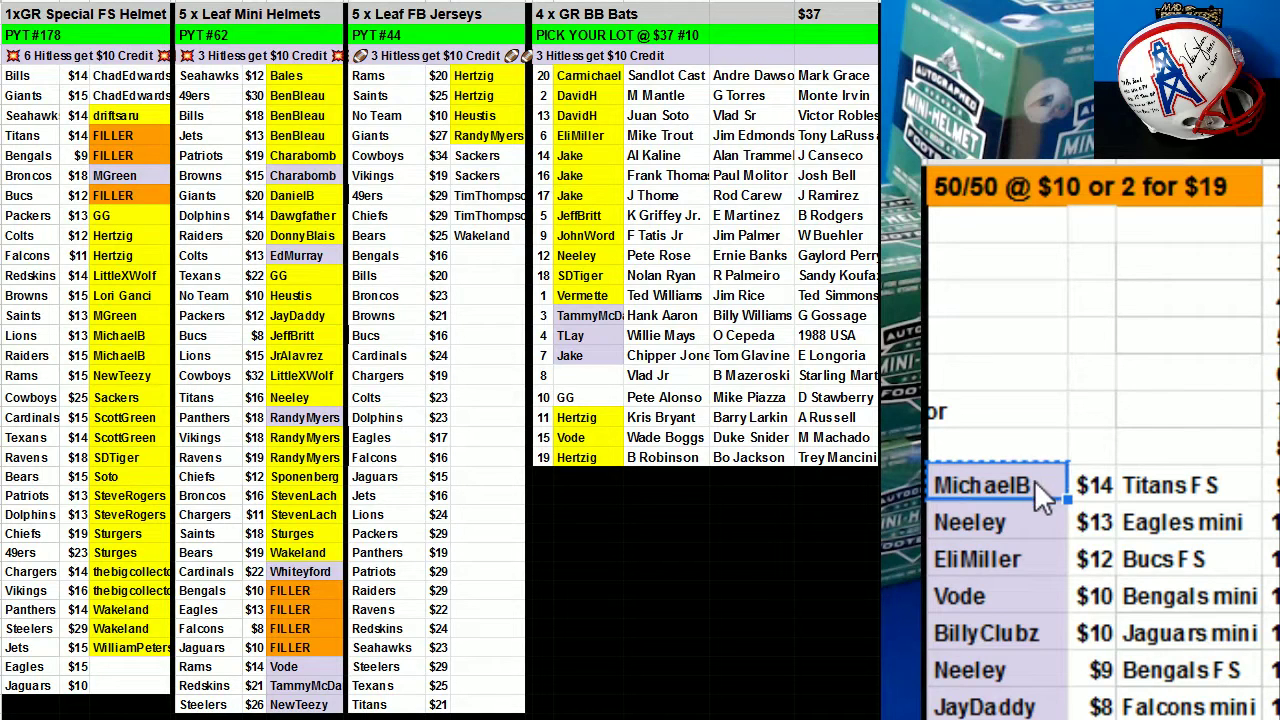
{"action": "left_click", "coordinate": [296, 609]}
{"action": "key", "text": "ctrl+v"}
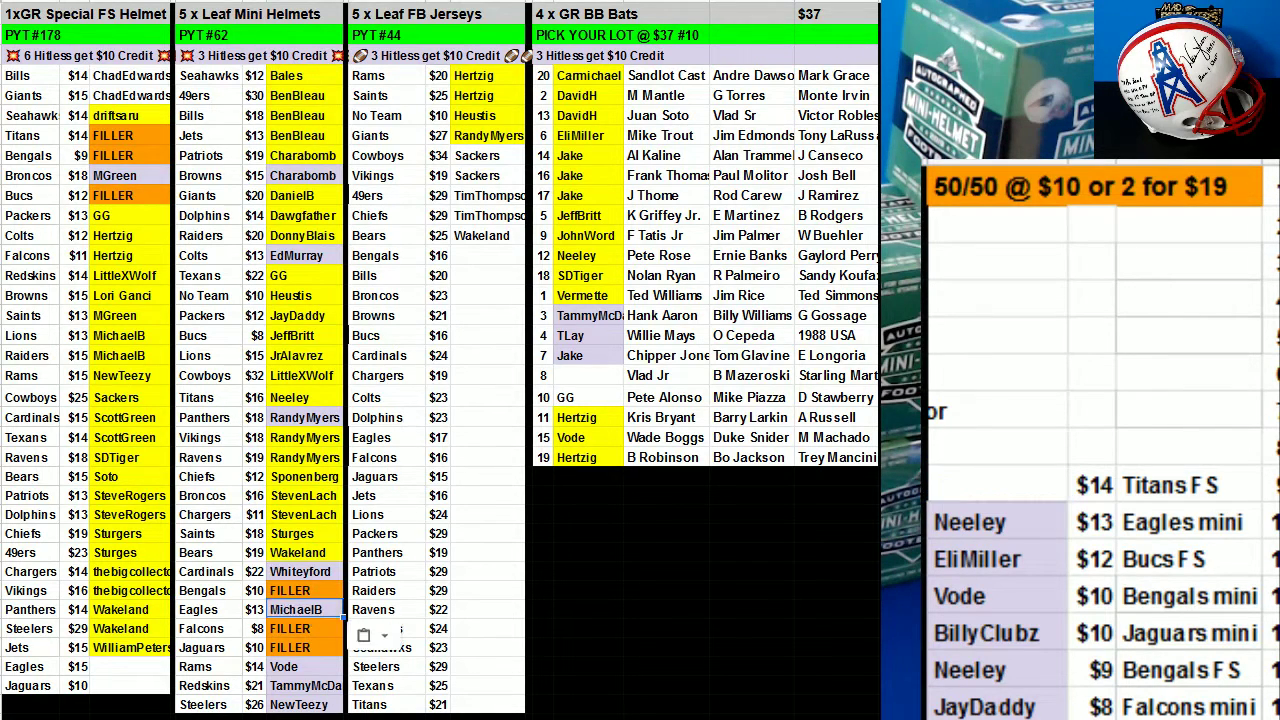
{"action": "left_click_drag", "start_coordinate": [1108, 522], "coordinate": [1137, 522]}
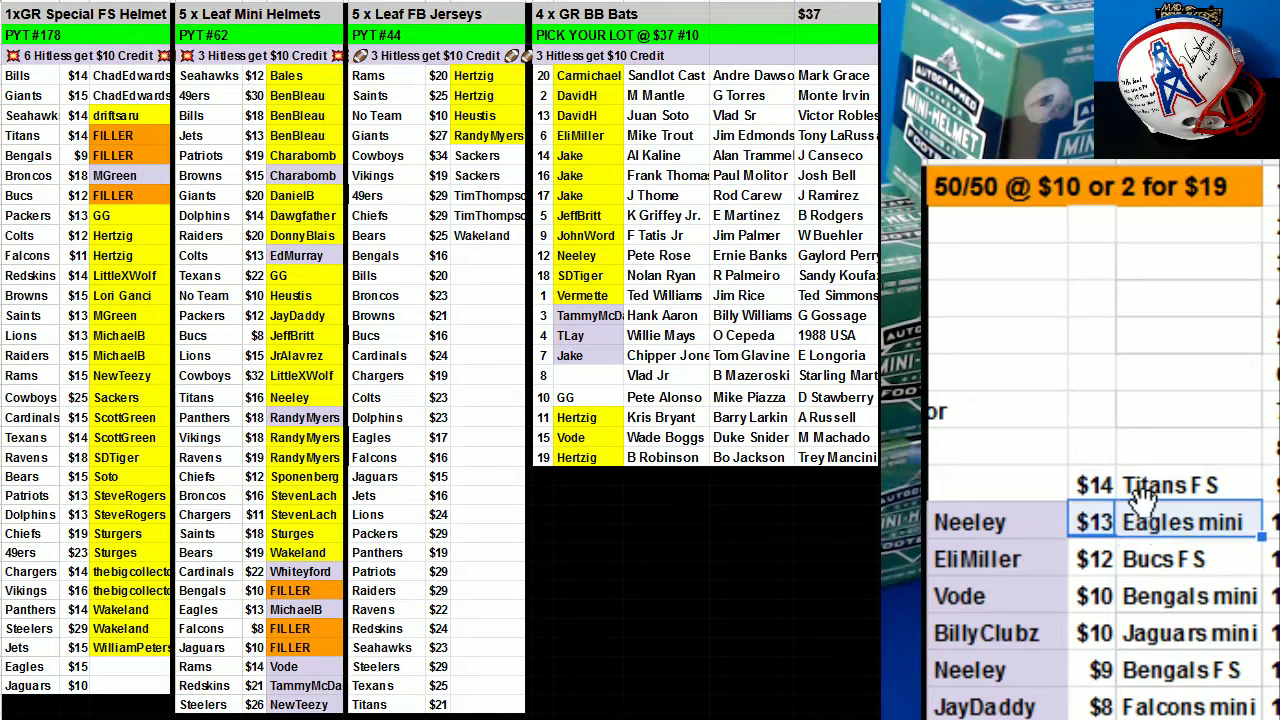
{"action": "key", "text": "Delete"}
Put the following winner into the Titans FS FILLER slot, clear their entry, and cut the top winner's name.
{"action": "left_click", "coordinate": [1040, 550]}
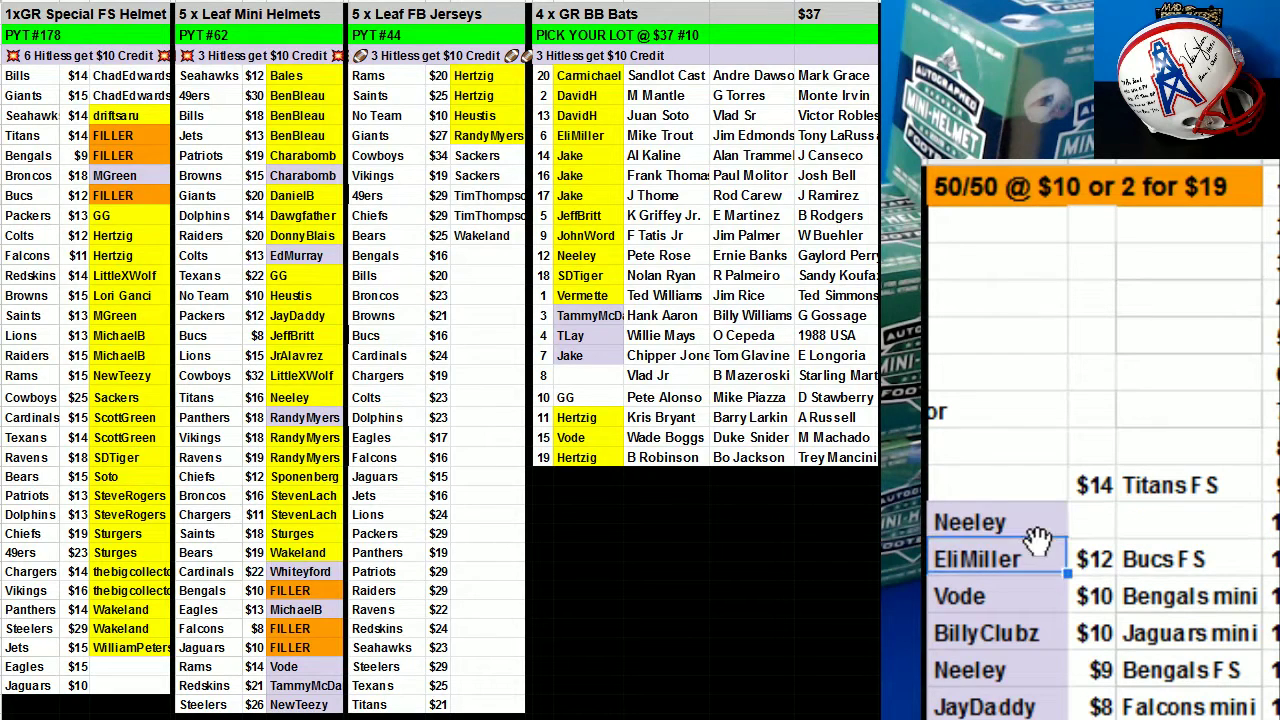
{"action": "left_click", "coordinate": [1028, 524]}
{"action": "key", "text": "ctrl+c"}
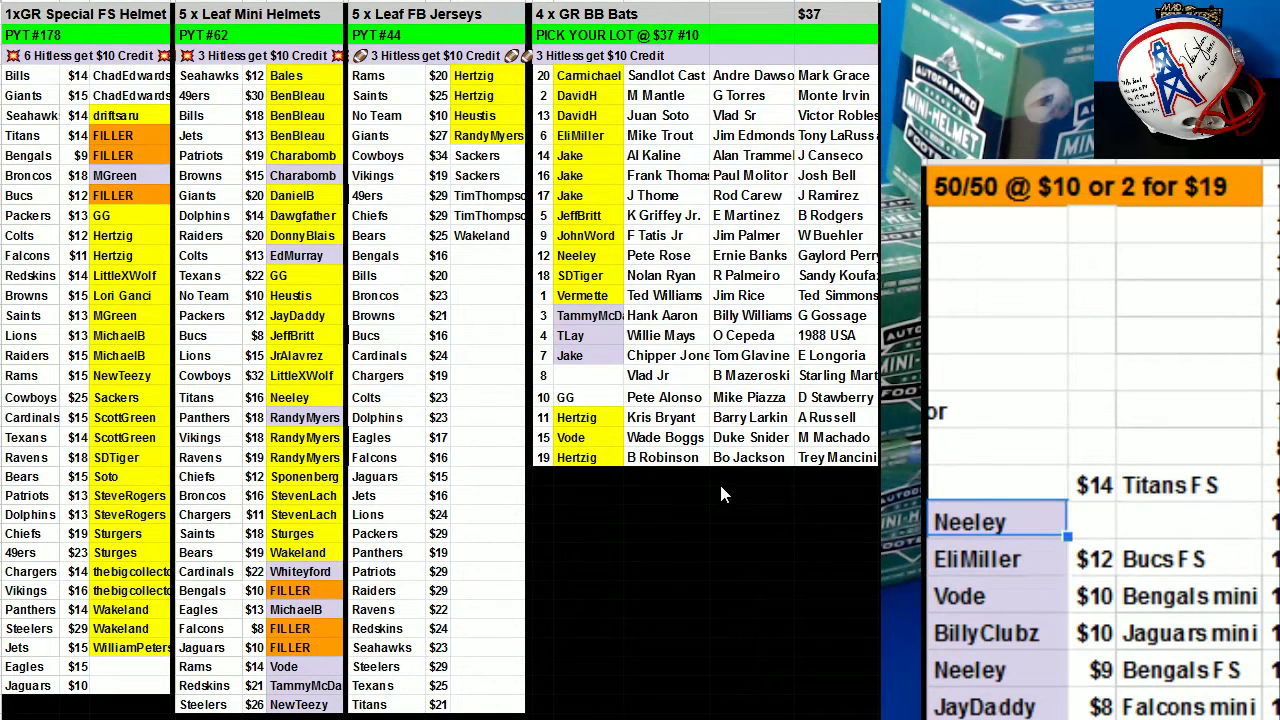
{"action": "left_click", "coordinate": [140, 136]}
{"action": "key", "text": "ctrl+v"}
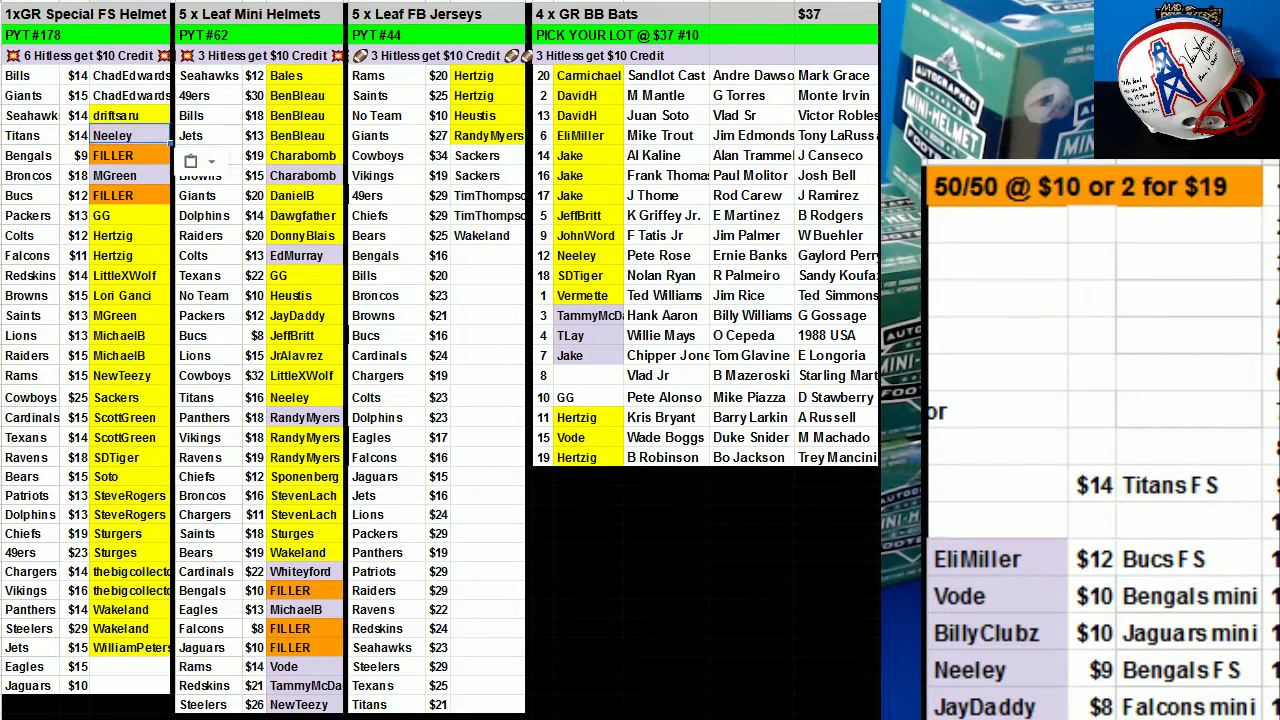
{"action": "left_click_drag", "start_coordinate": [1092, 484], "coordinate": [1167, 478]}
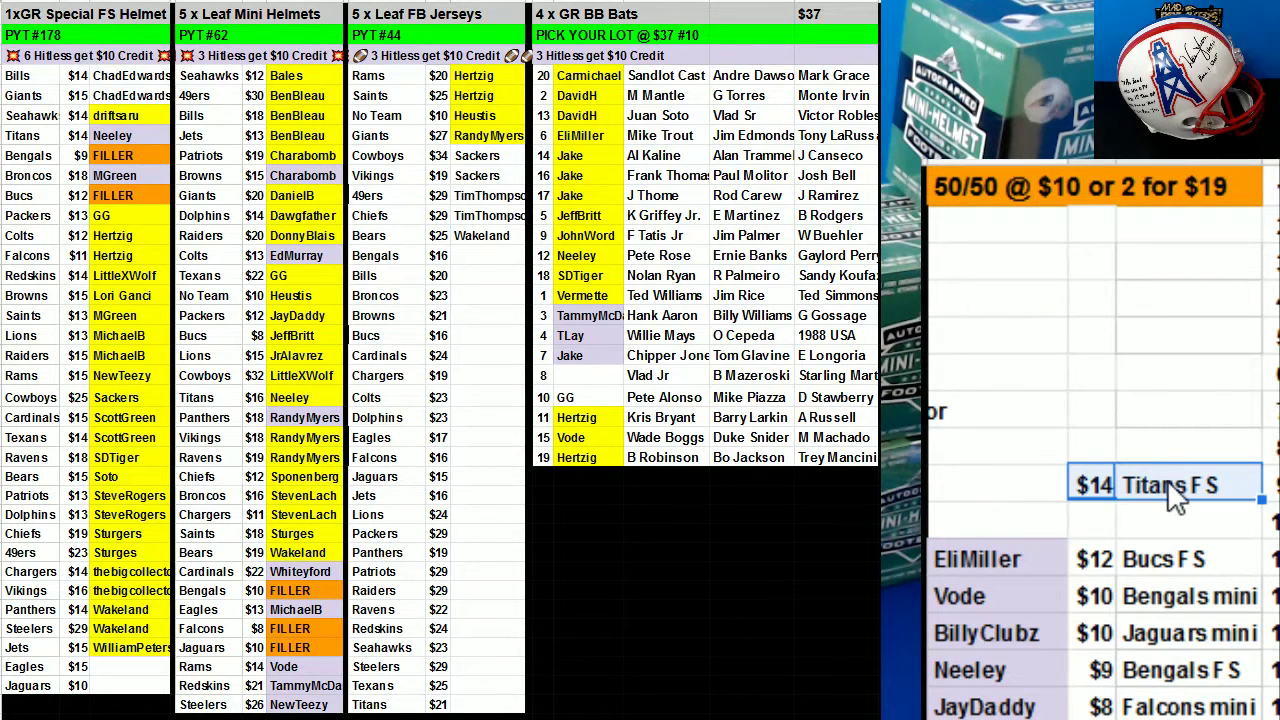
{"action": "key", "text": "Delete"}
{"action": "left_click", "coordinate": [997, 557]}
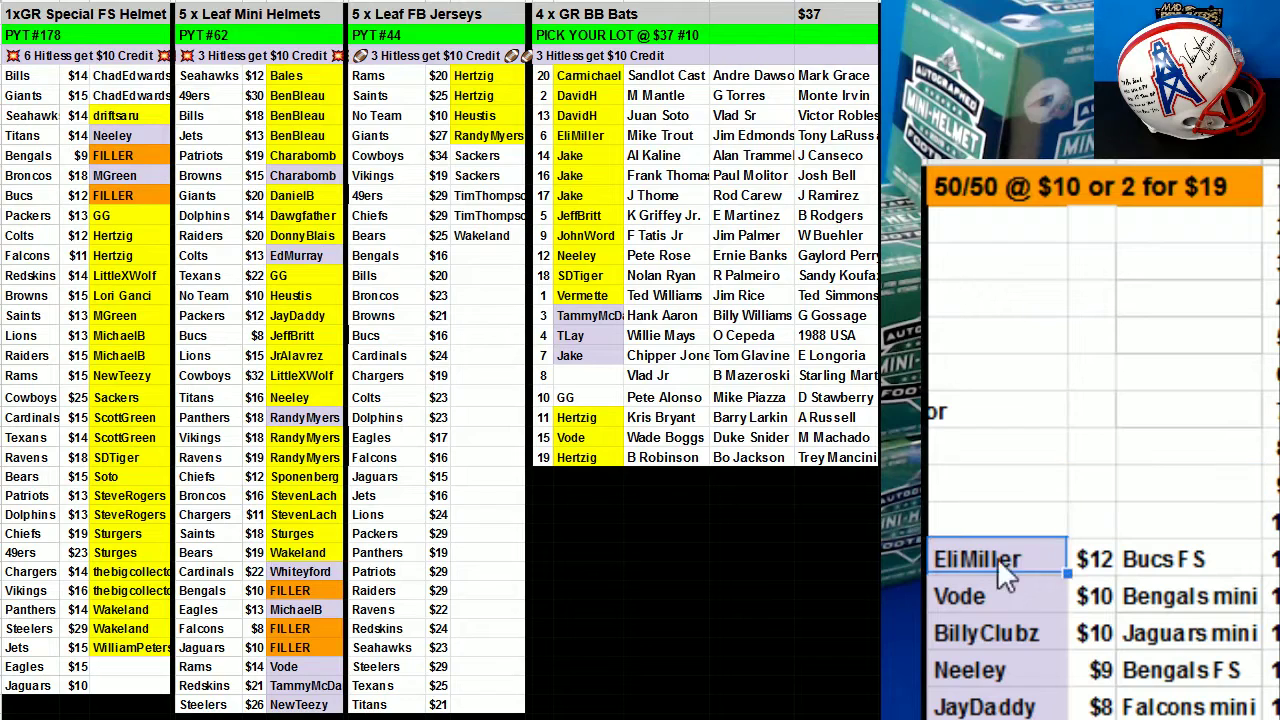
{"action": "key", "text": "ctrl+c"}
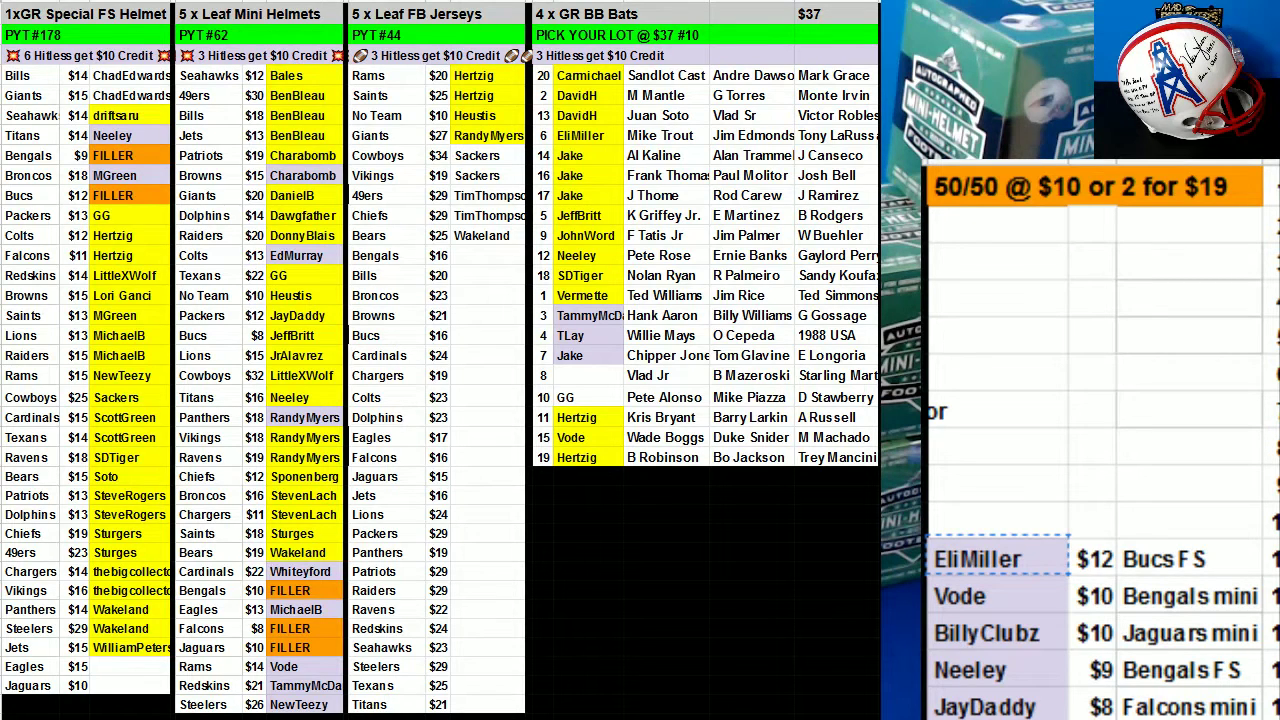
Put the top winner into bats lot 8 with '25' added, and clear their 50/50 price and slot.
{"action": "left_click", "coordinate": [1012, 555]}
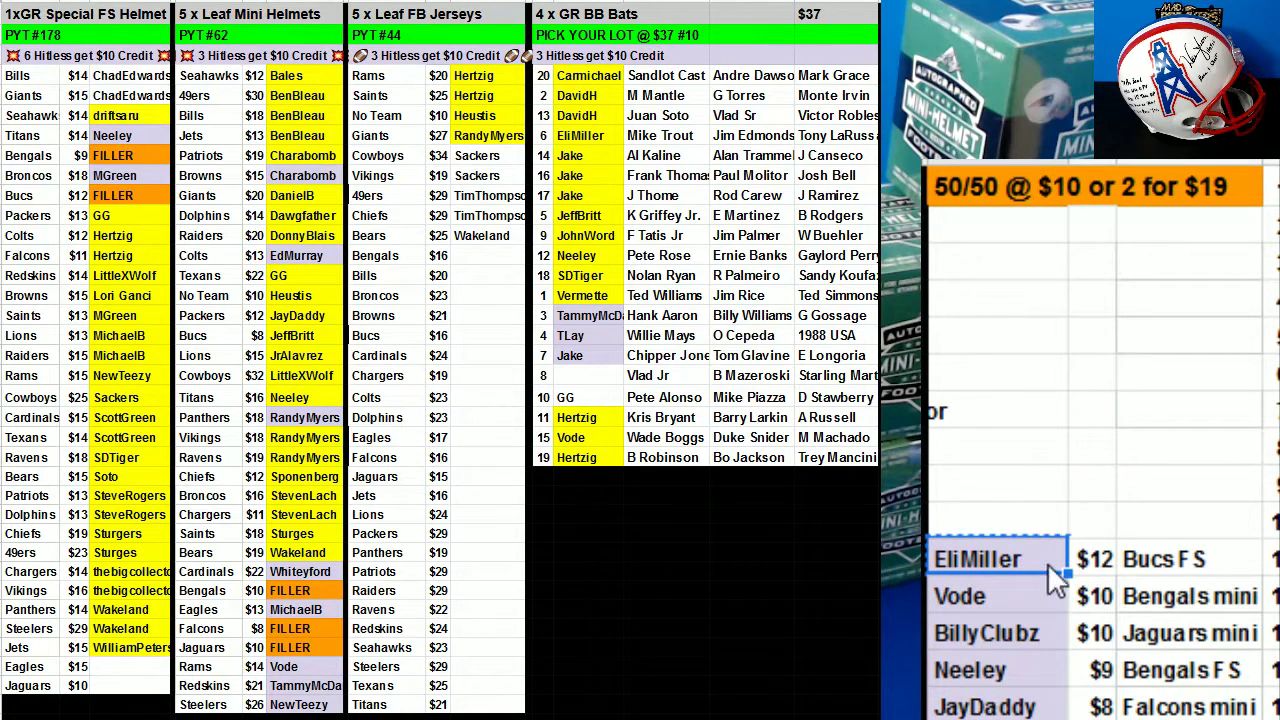
{"action": "left_click", "coordinate": [130, 196]}
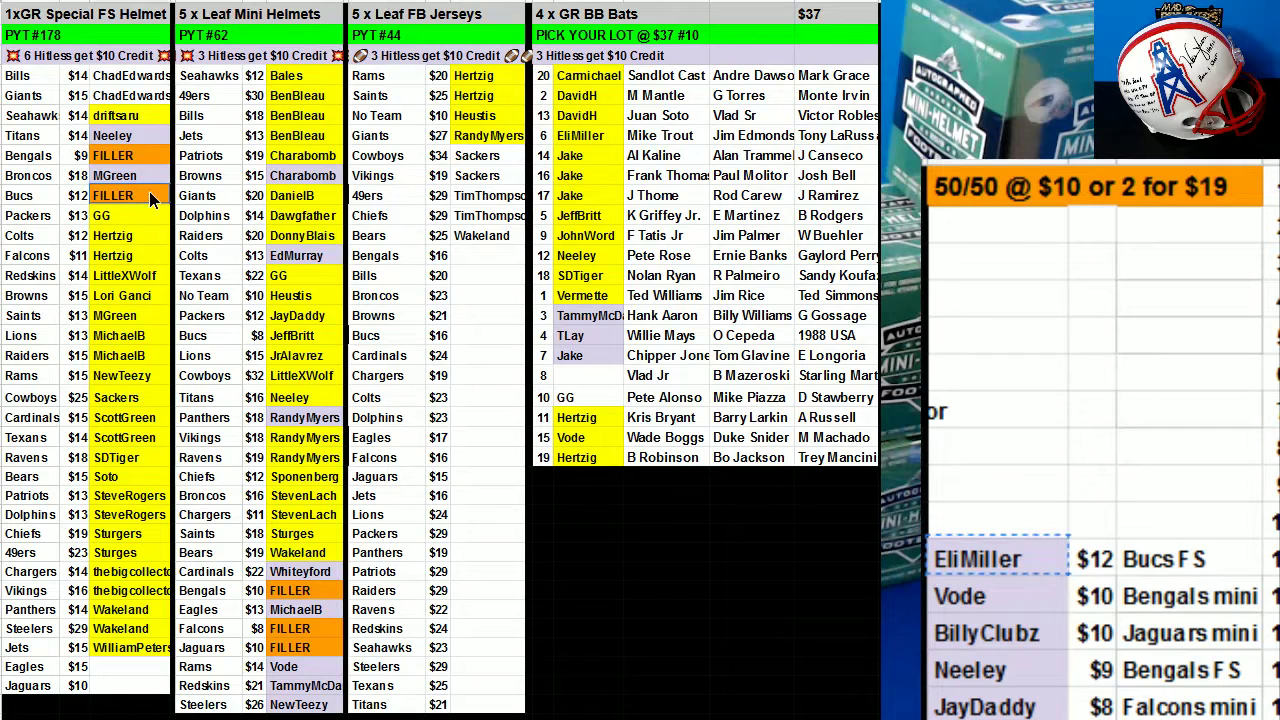
{"action": "key", "text": "ctrl+v"}
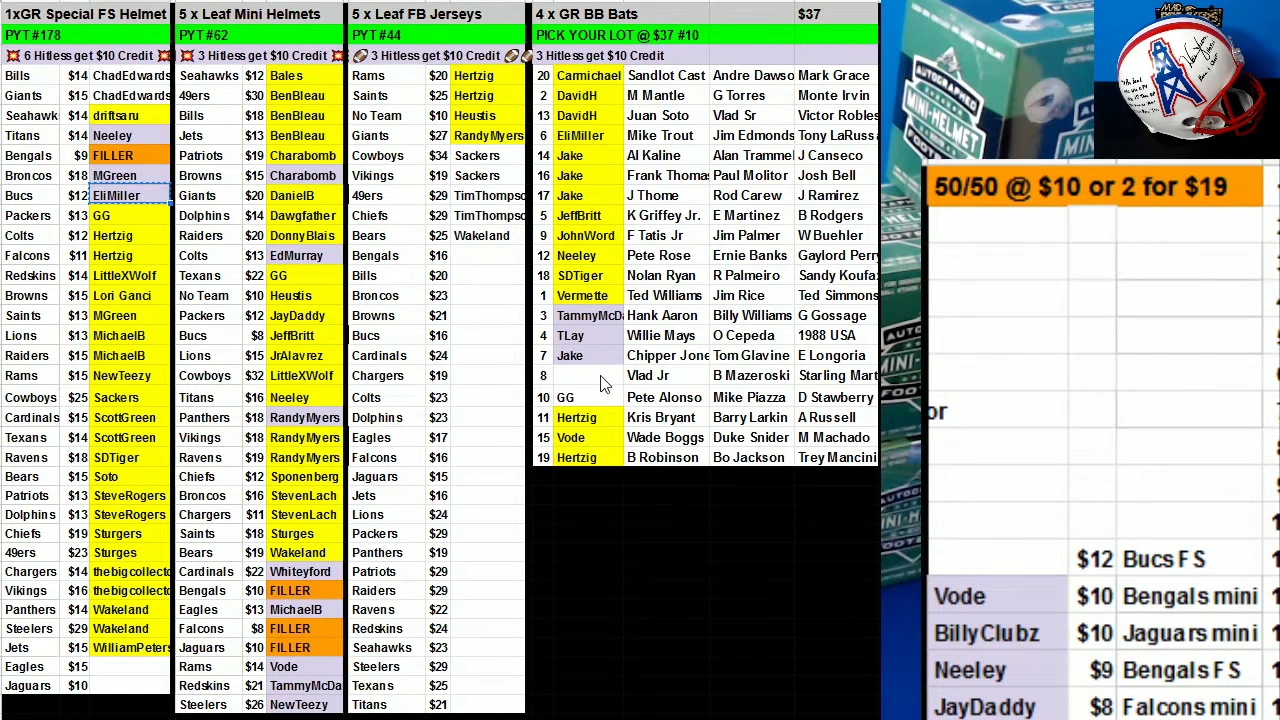
{"action": "left_click", "coordinate": [600, 380]}
{"action": "key", "text": "ctrl+v"}
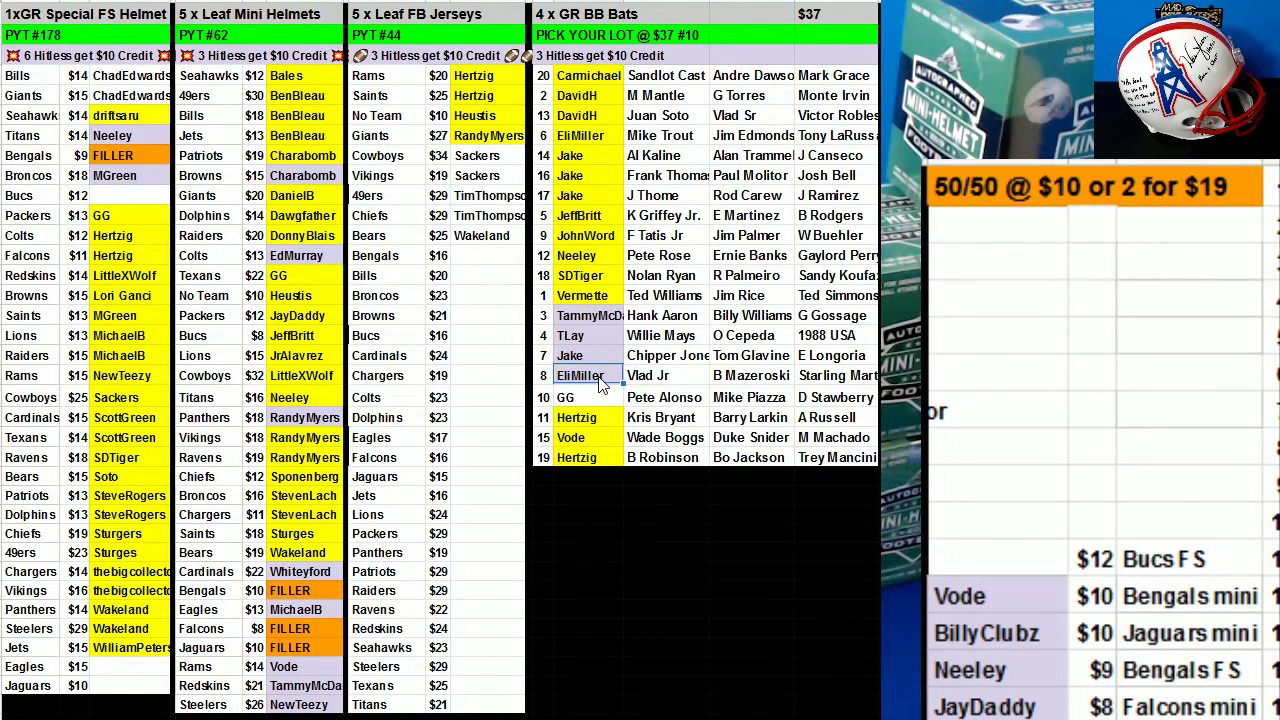
{"action": "double_click", "coordinate": [600, 384]}
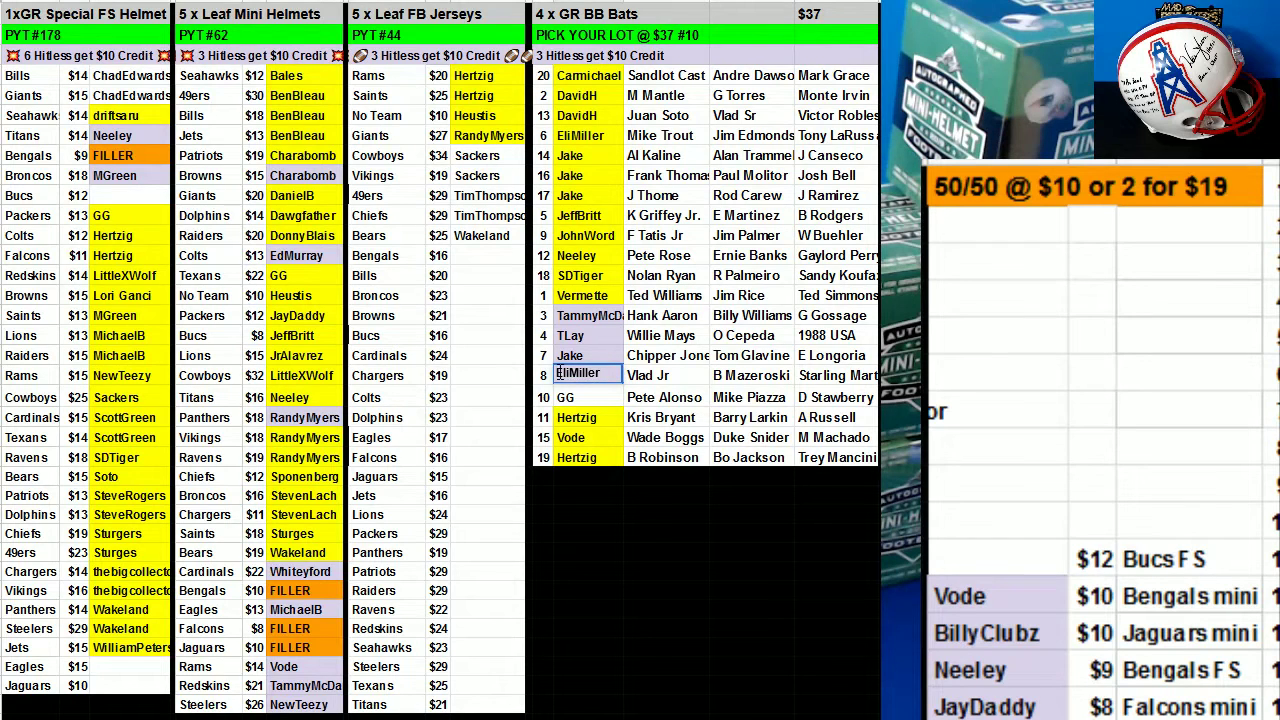
{"action": "type", "text": "25"}
{"action": "left_click", "coordinate": [1145, 548]}
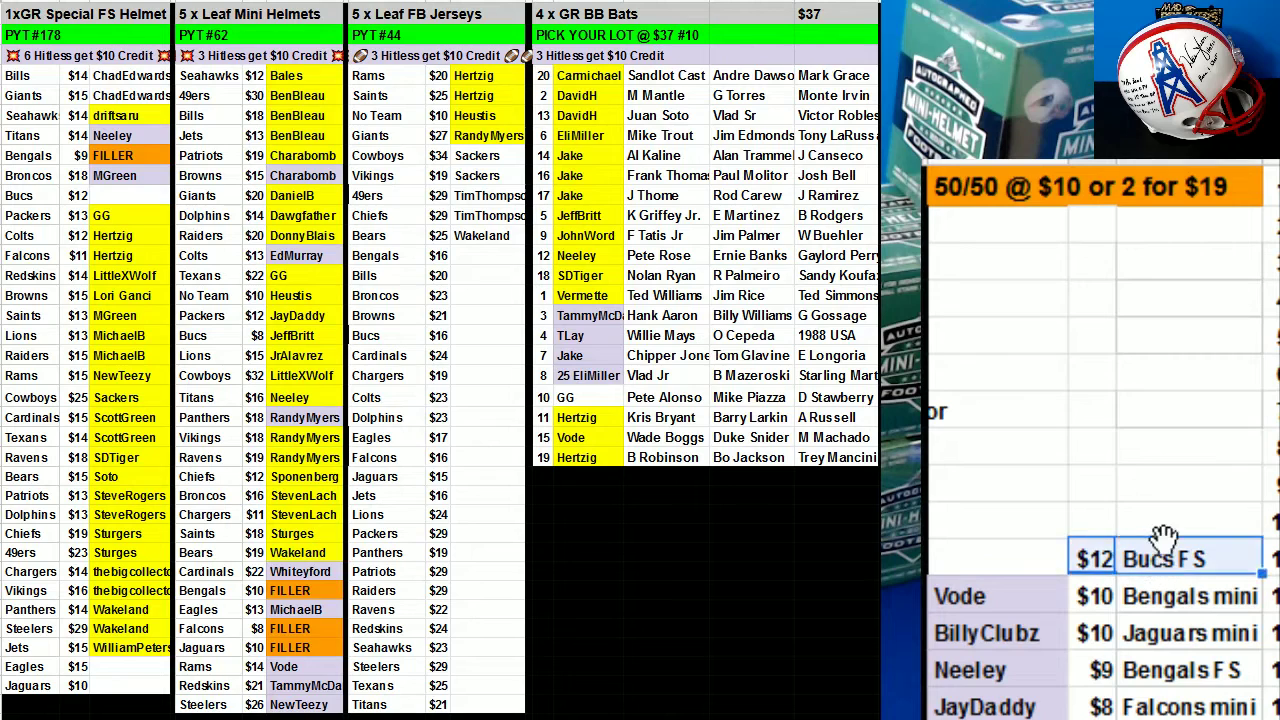
{"action": "key", "text": "Delete"}
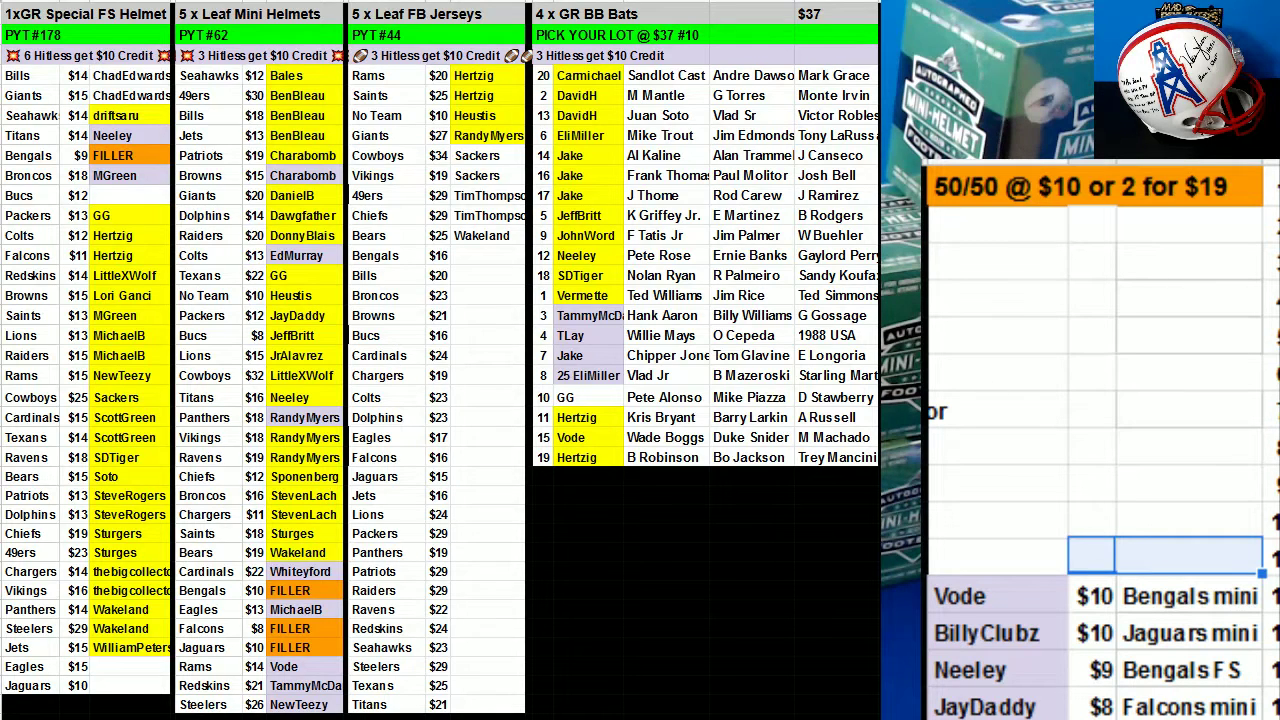
Place the next winner into the Bengals mini FILLER slot and clear their 50/50 entry.
{"action": "left_click", "coordinate": [1005, 604]}
{"action": "key", "text": "ctrl+c"}
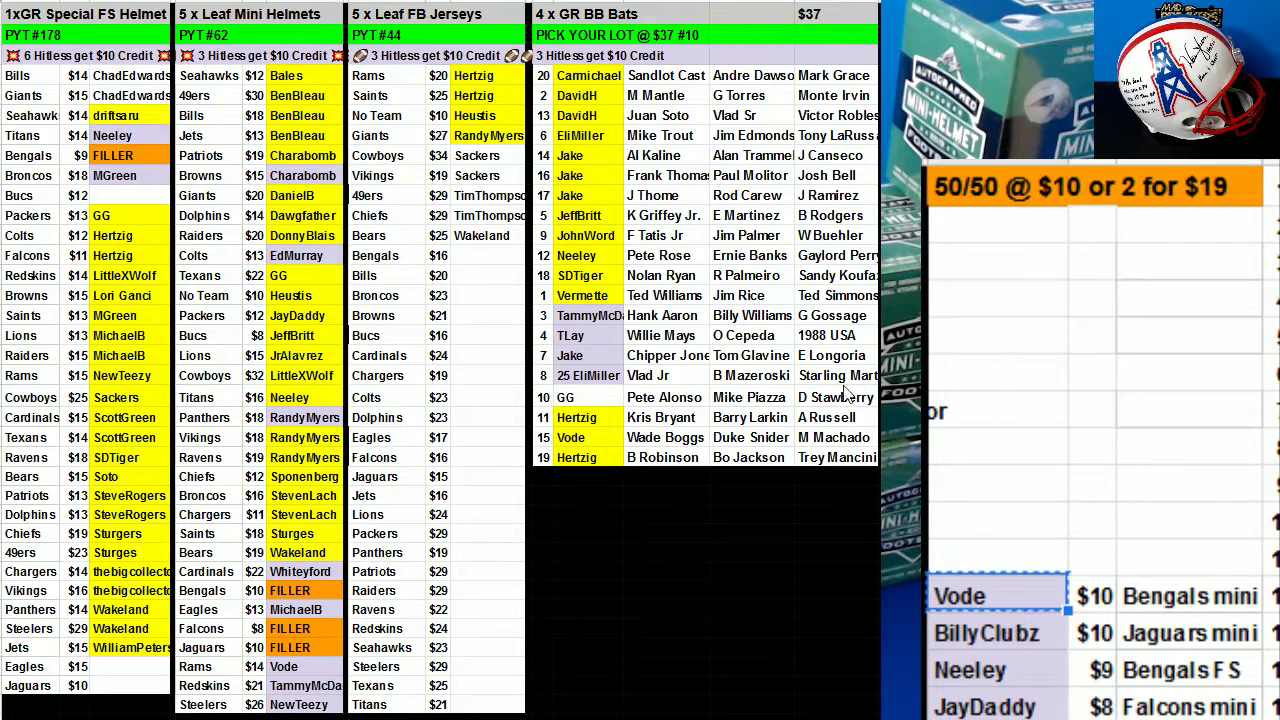
{"action": "left_click", "coordinate": [303, 593]}
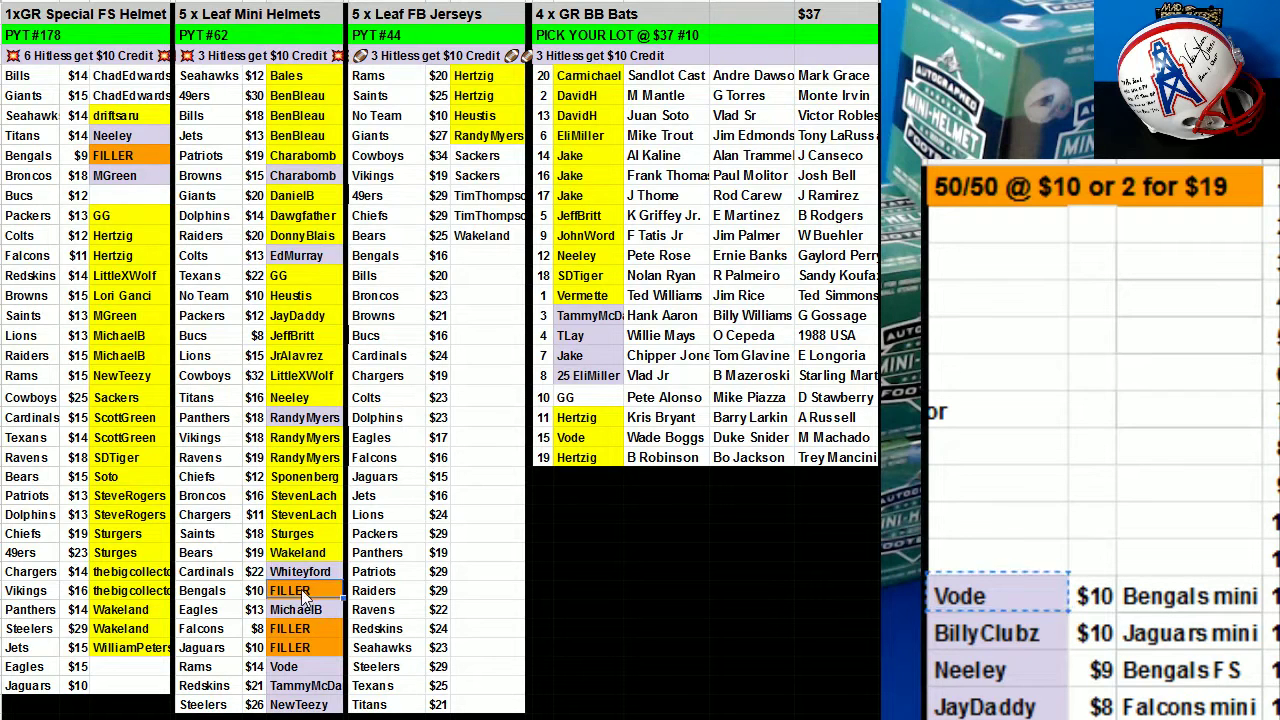
{"action": "key", "text": "ctrl+v"}
{"action": "left_click_drag", "start_coordinate": [1094, 596], "coordinate": [1203, 575]}
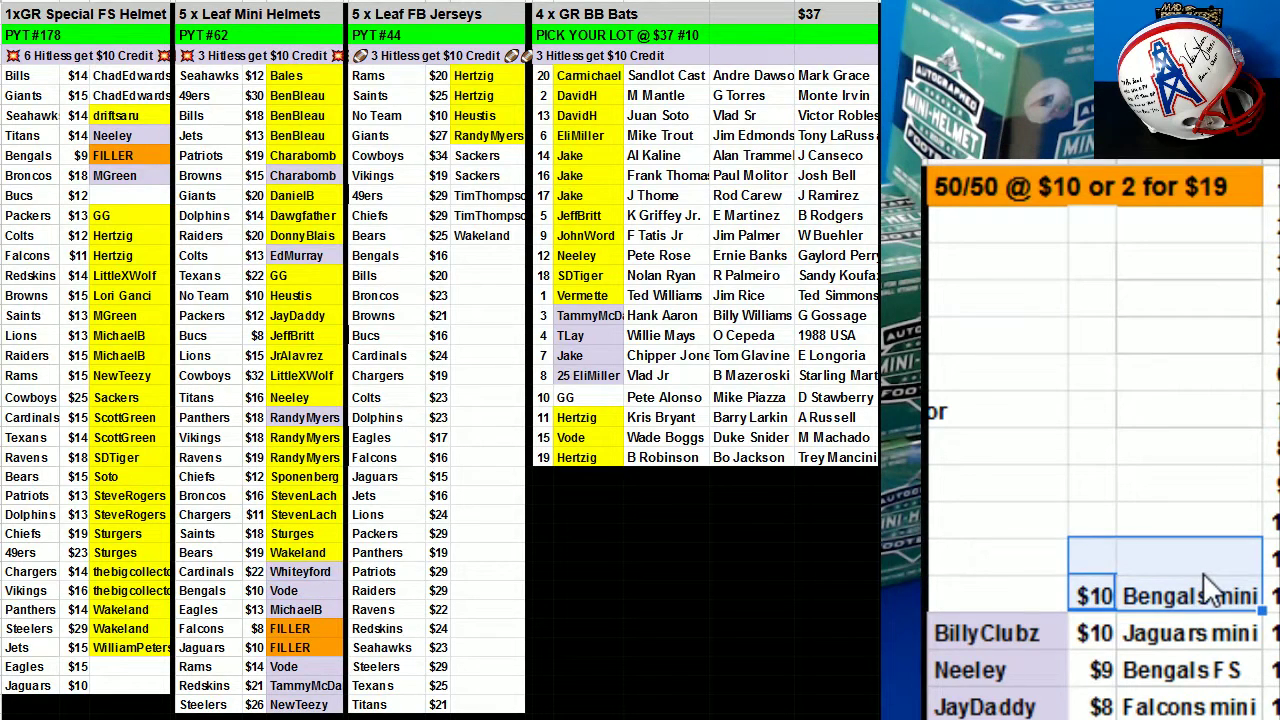
{"action": "key", "text": "Delete"}
Fill bats row 10's name yellow and move the next winner into the Jaguars mini FILLER slot.
{"action": "left_click", "coordinate": [992, 619]}
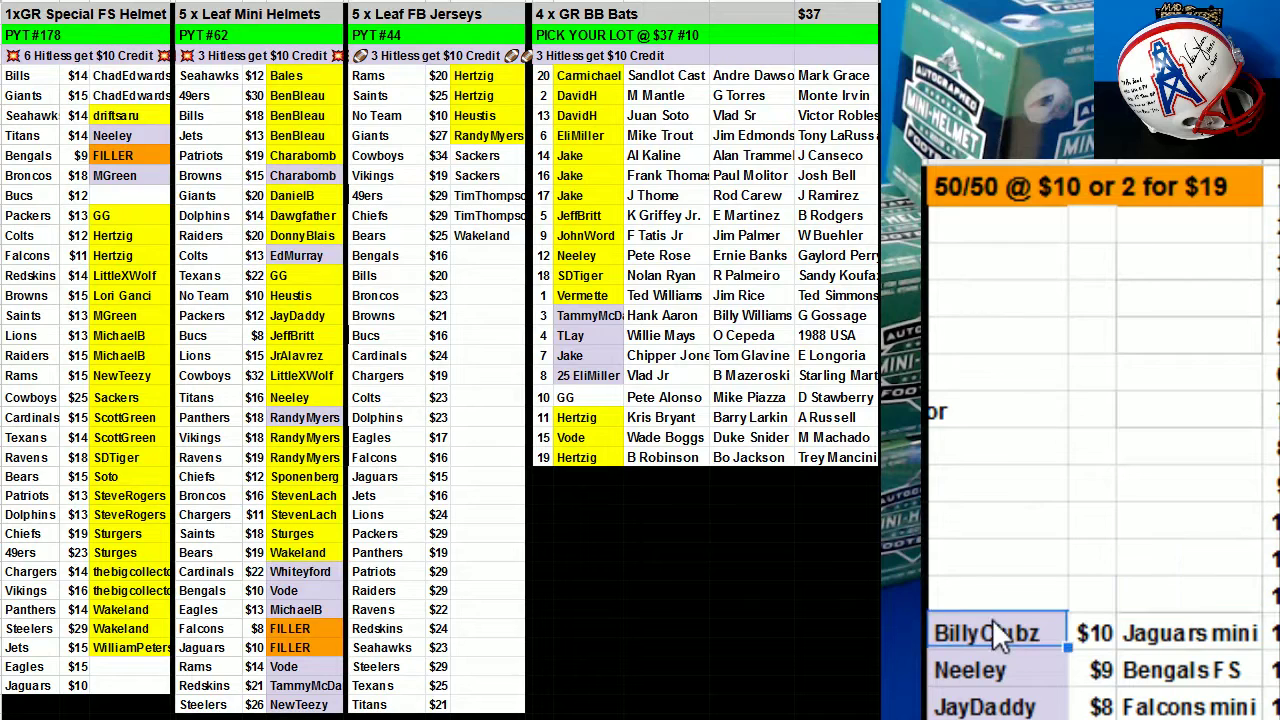
{"action": "key", "text": "ctrl+c"}
{"action": "left_click", "coordinate": [582, 402]}
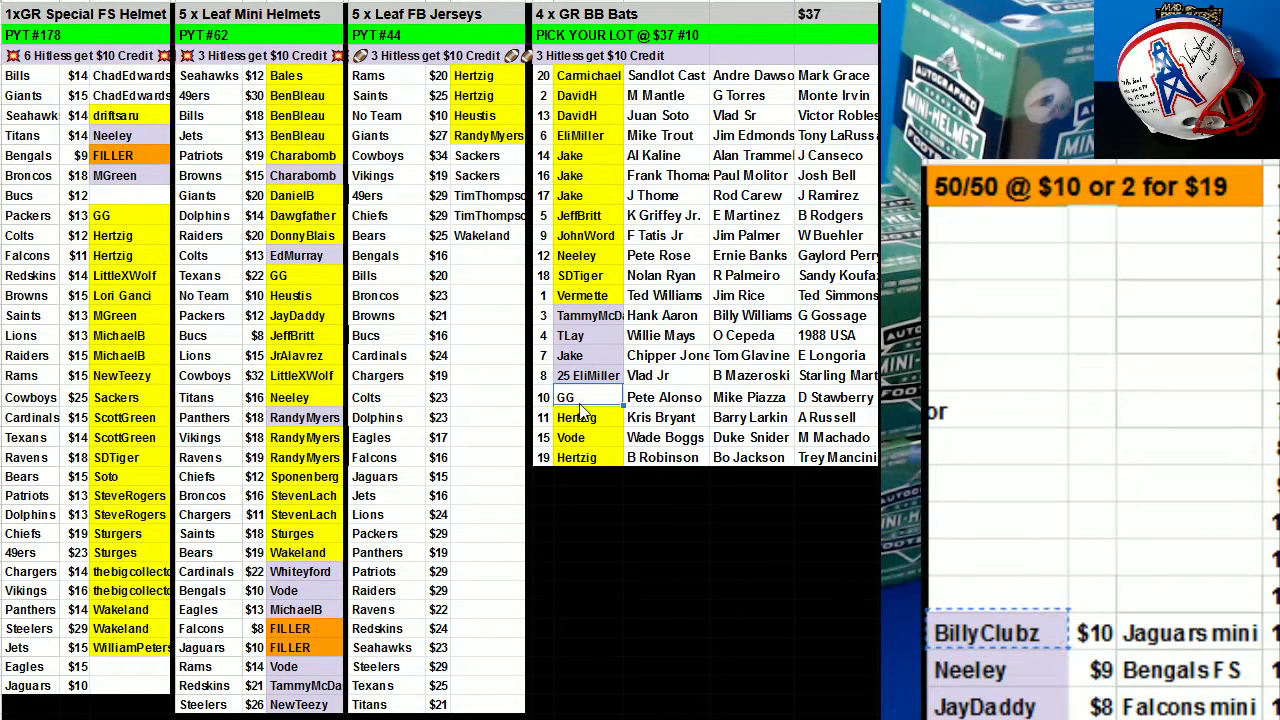
{"action": "left_click", "coordinate": [735, 112]}
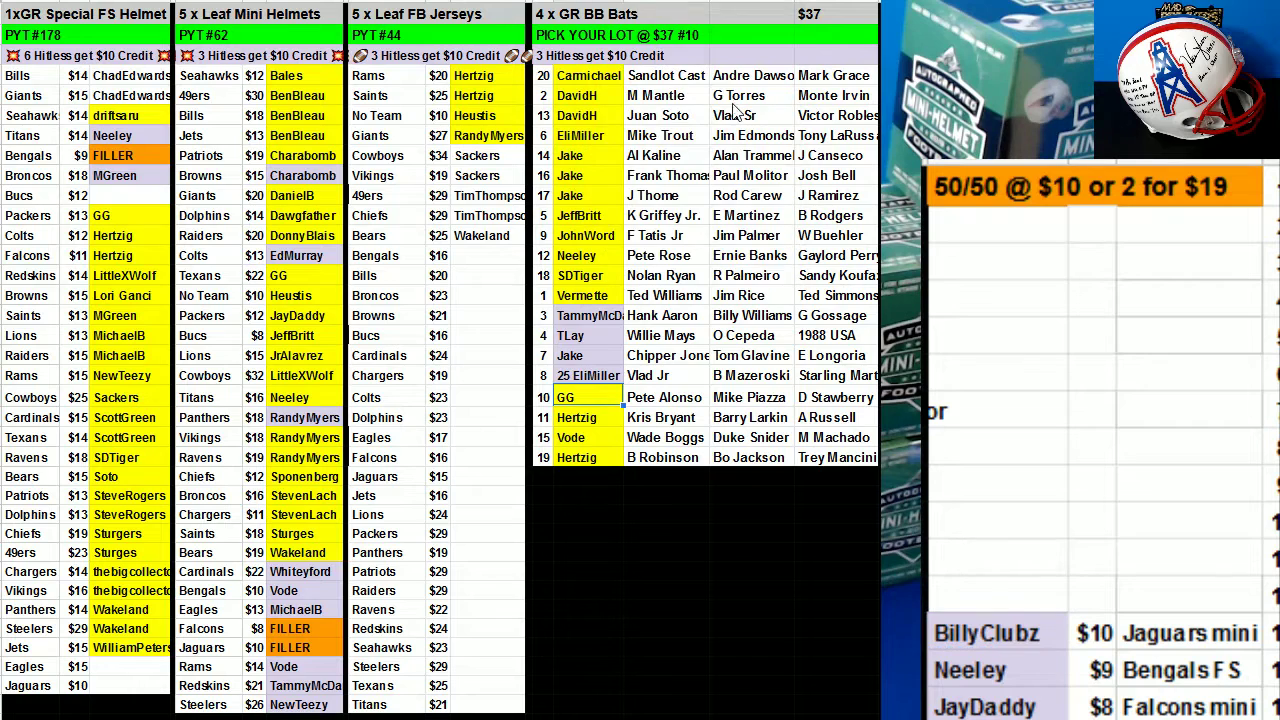
{"action": "left_click", "coordinate": [1015, 636]}
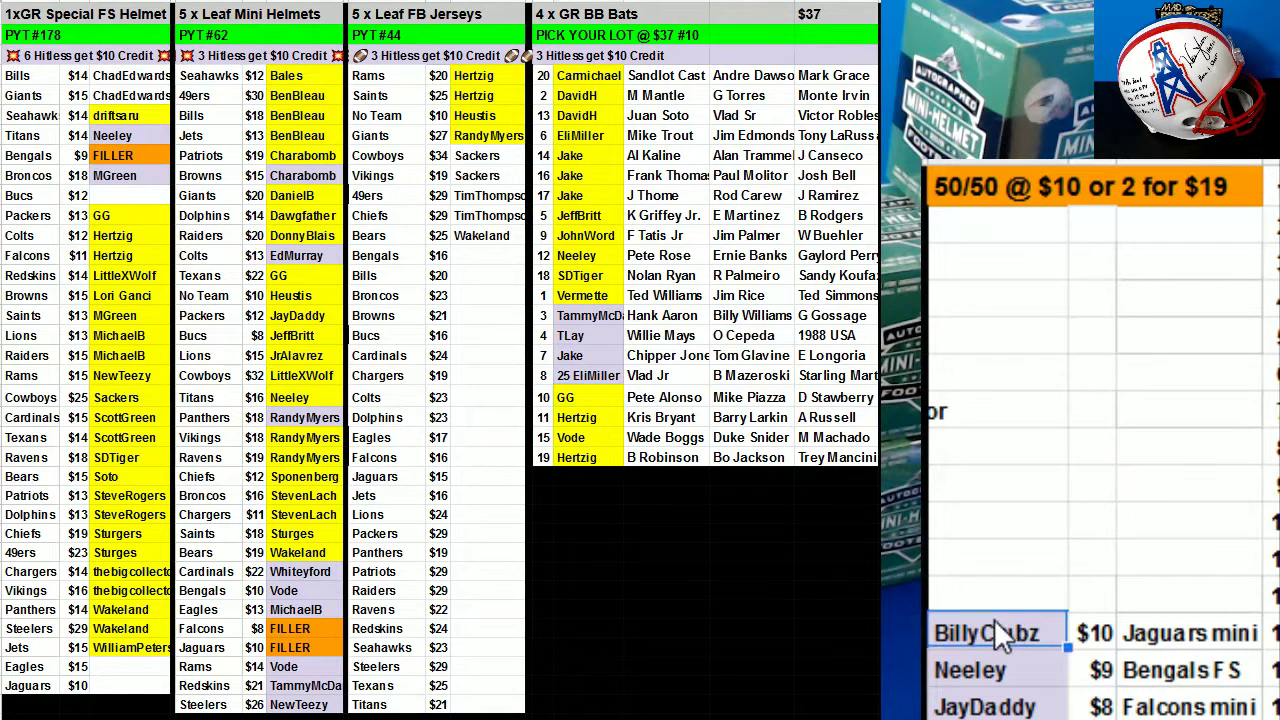
{"action": "key", "text": "ctrl+c"}
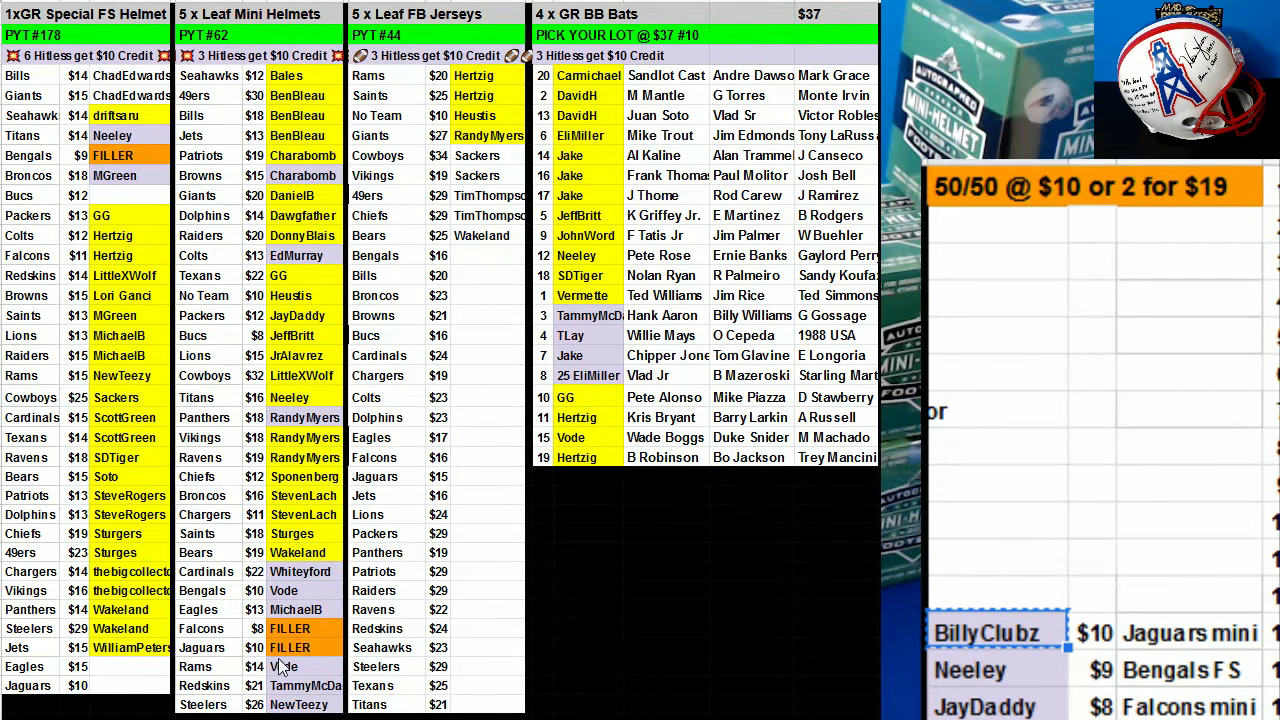
{"action": "left_click", "coordinate": [292, 647]}
{"action": "key", "text": "ctrl+v"}
Move the last two winners into the Falcons mini and Bengals FS FILLER slots.
{"action": "left_click", "coordinate": [968, 680]}
{"action": "key", "text": "ctrl+x"}
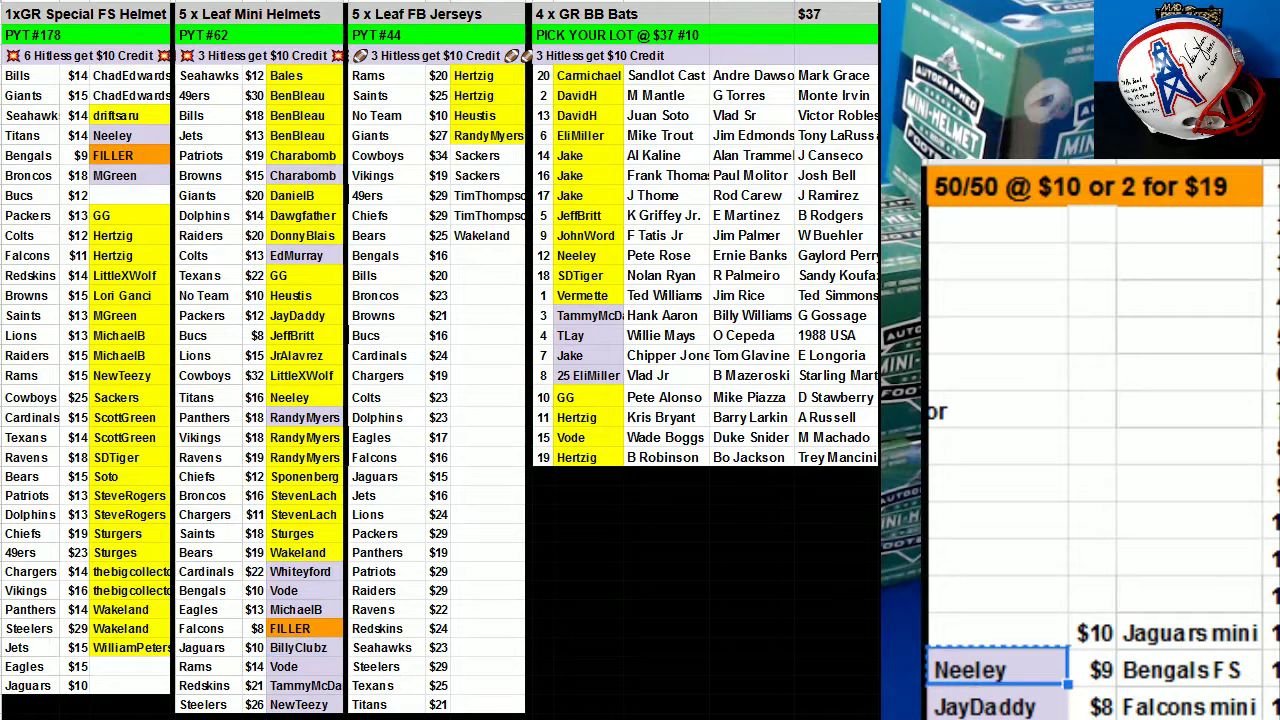
{"action": "left_click", "coordinate": [330, 628]}
{"action": "key", "text": "ctrl+v"}
{"action": "left_click", "coordinate": [983, 705]}
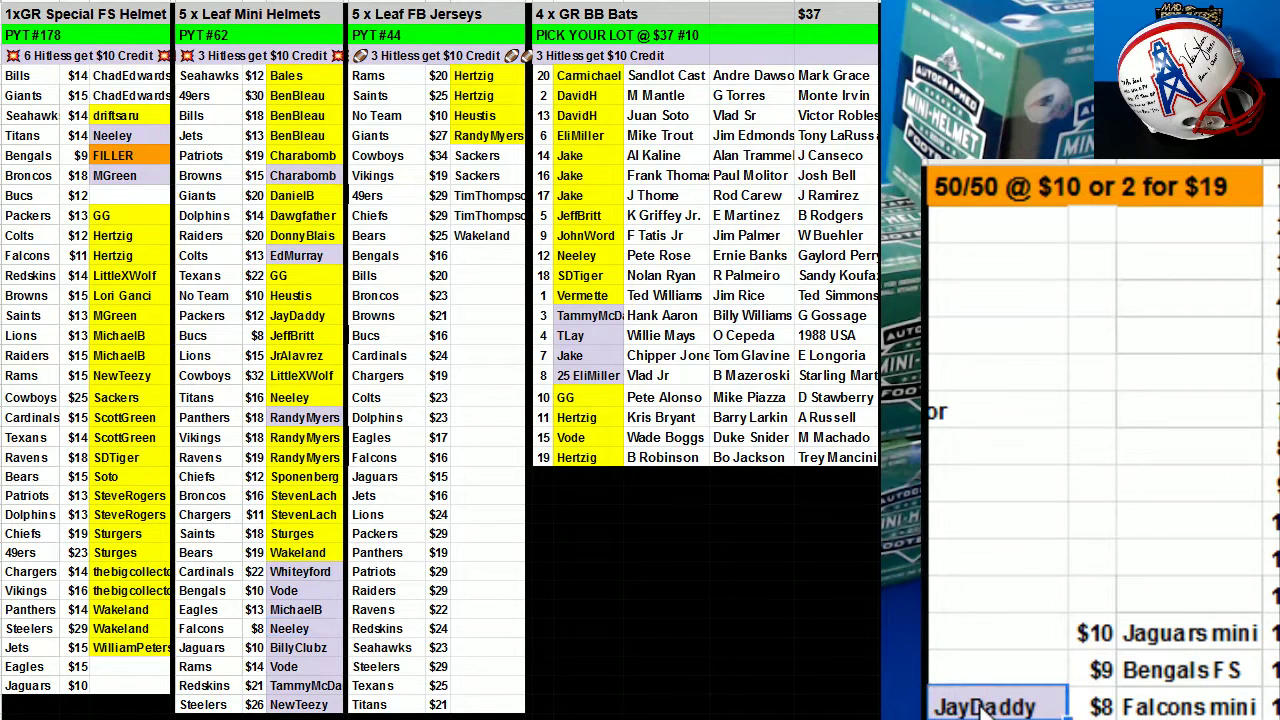
{"action": "key", "text": "ctrl+x"}
{"action": "left_click", "coordinate": [140, 158]}
{"action": "key", "text": "ctrl+v"}
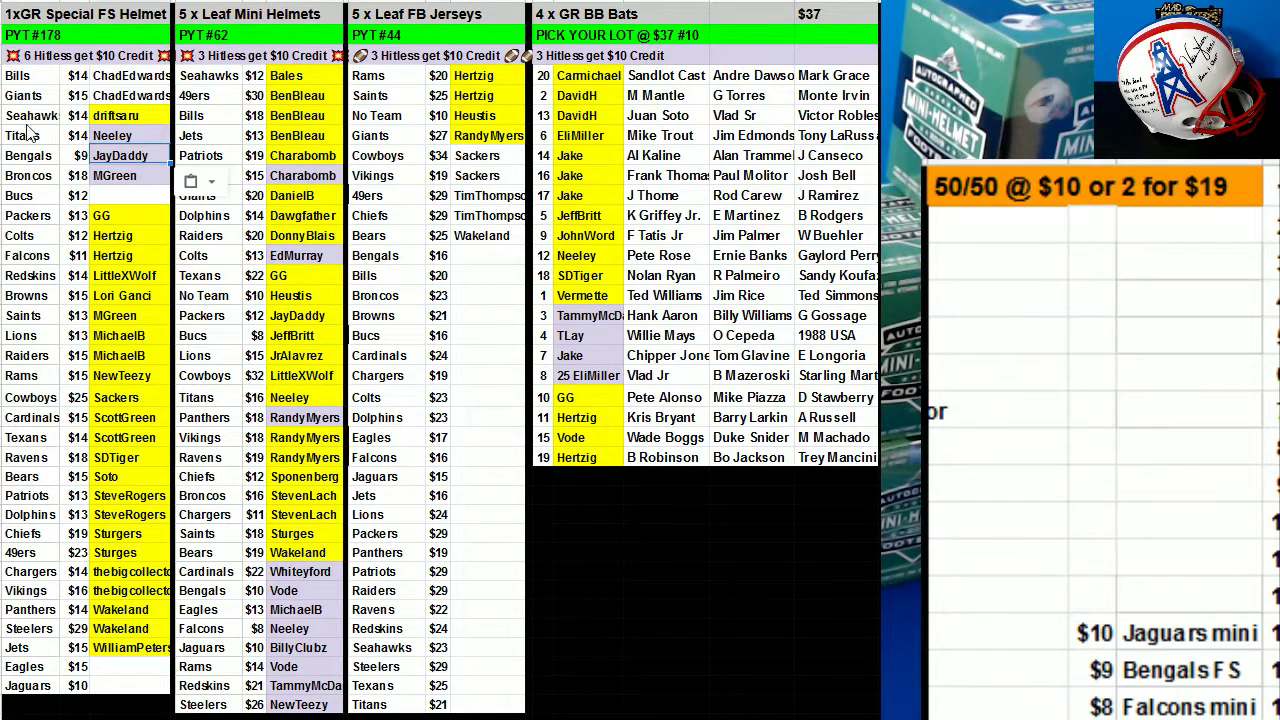
{"action": "left_click_drag", "start_coordinate": [30, 76], "coordinate": [150, 647]}
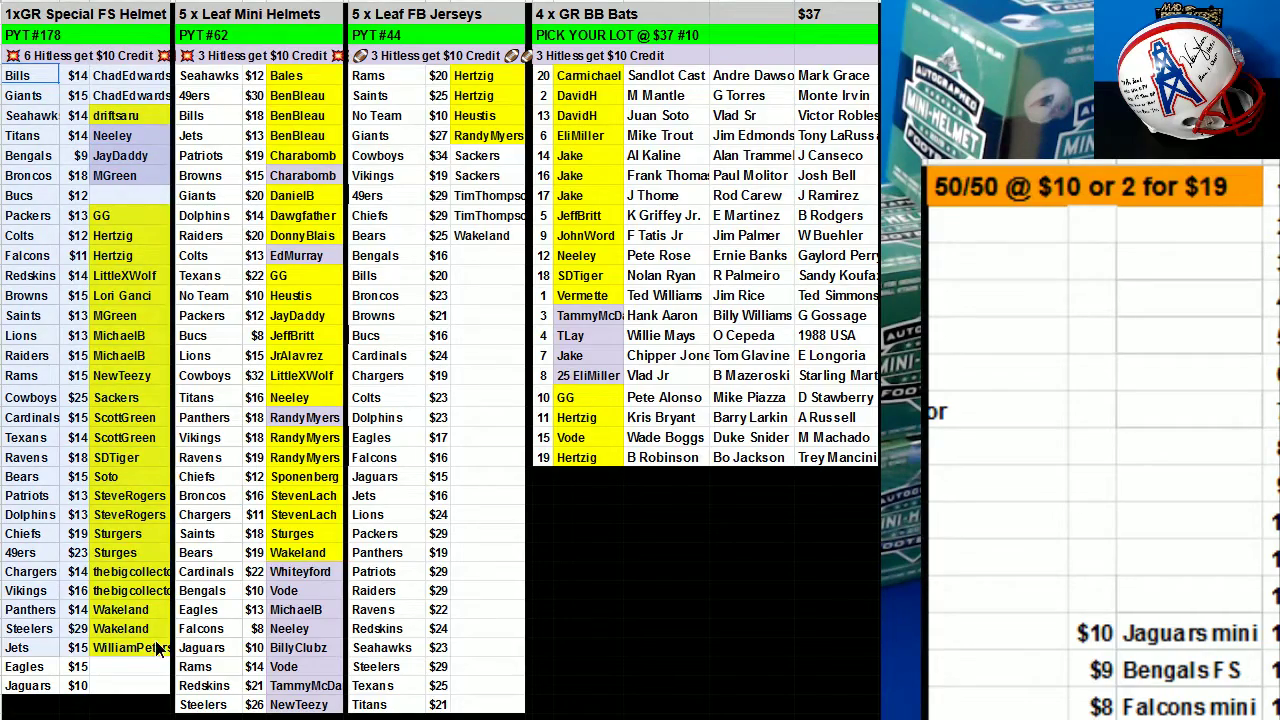
Sort the FS helmet list range by buyer names in column C.
{"action": "right_click", "coordinate": [97, 400]}
{"action": "left_click", "coordinate": [207, 483]}
{"action": "left_click", "coordinate": [566, 333]}
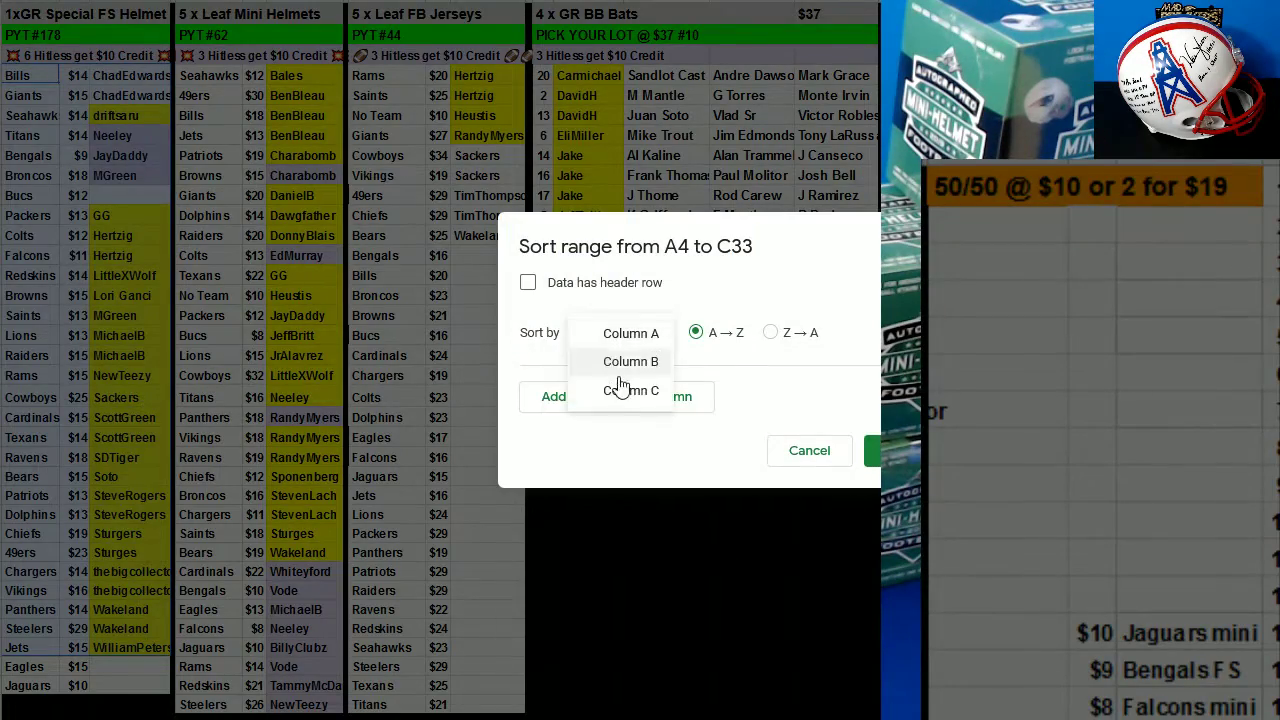
{"action": "left_click", "coordinate": [630, 390]}
{"action": "left_click", "coordinate": [872, 450]}
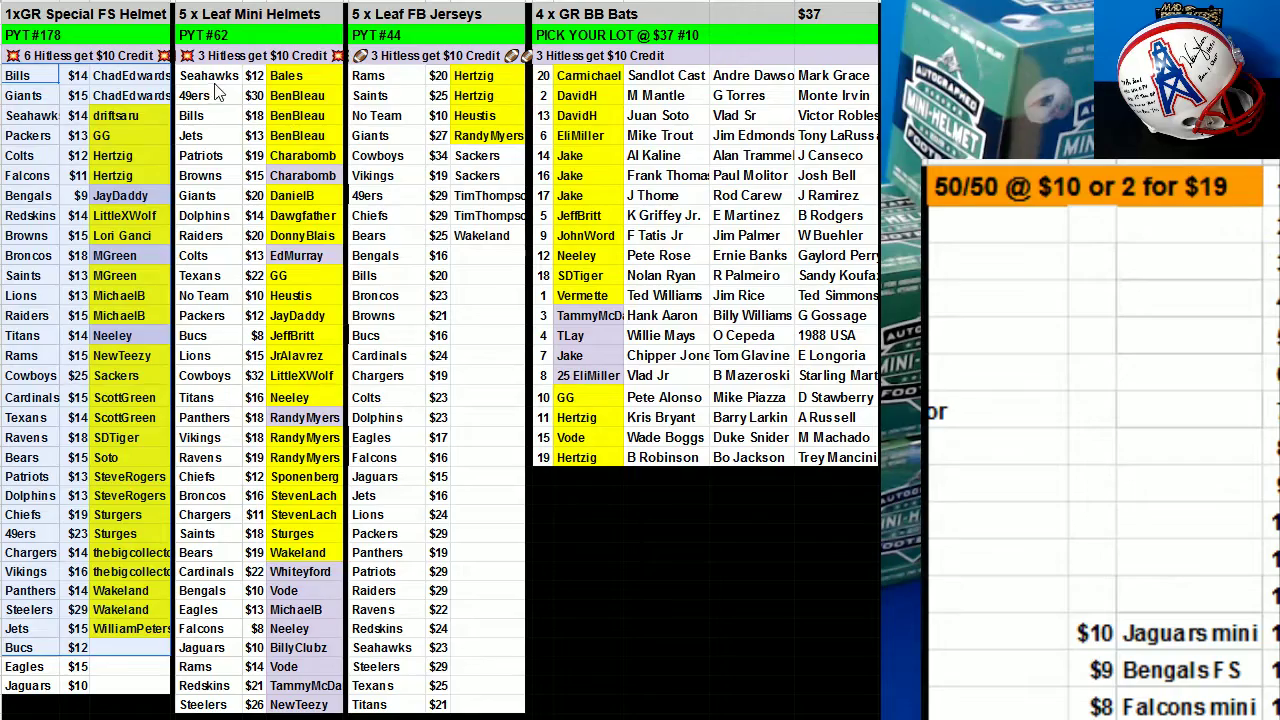
Sort the mini-helmet list A to Z by team.
{"action": "left_click_drag", "start_coordinate": [214, 80], "coordinate": [300, 705]}
{"action": "right_click", "coordinate": [258, 350]}
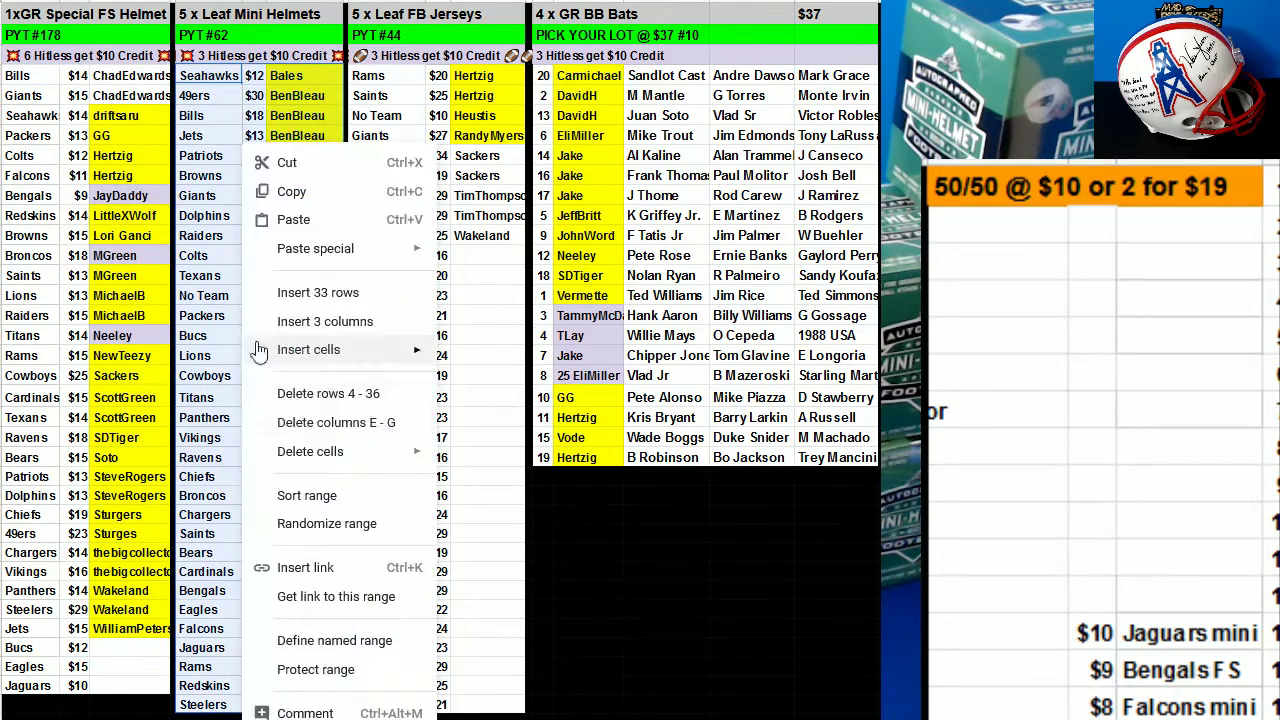
{"action": "left_click", "coordinate": [305, 495]}
{"action": "left_click", "coordinate": [872, 450]}
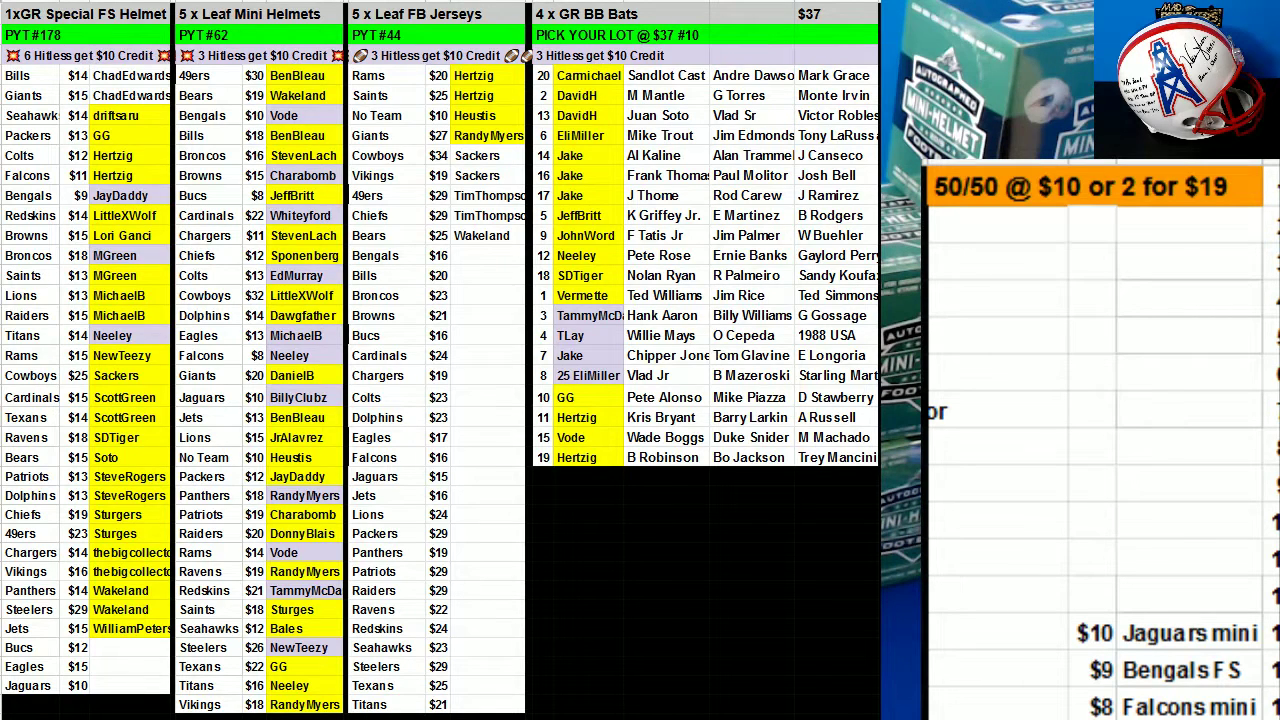
Remove the '25' prefix from the bats lot 8 name.
{"action": "left_click", "coordinate": [572, 382]}
{"action": "double_click", "coordinate": [572, 382]}
{"action": "left_click", "coordinate": [575, 385]}
{"action": "double_click", "coordinate": [575, 380]}
{"action": "key", "text": "BackSpace"}
{"action": "key", "text": "BackSpace"}
{"action": "key", "text": "BackSpace"}
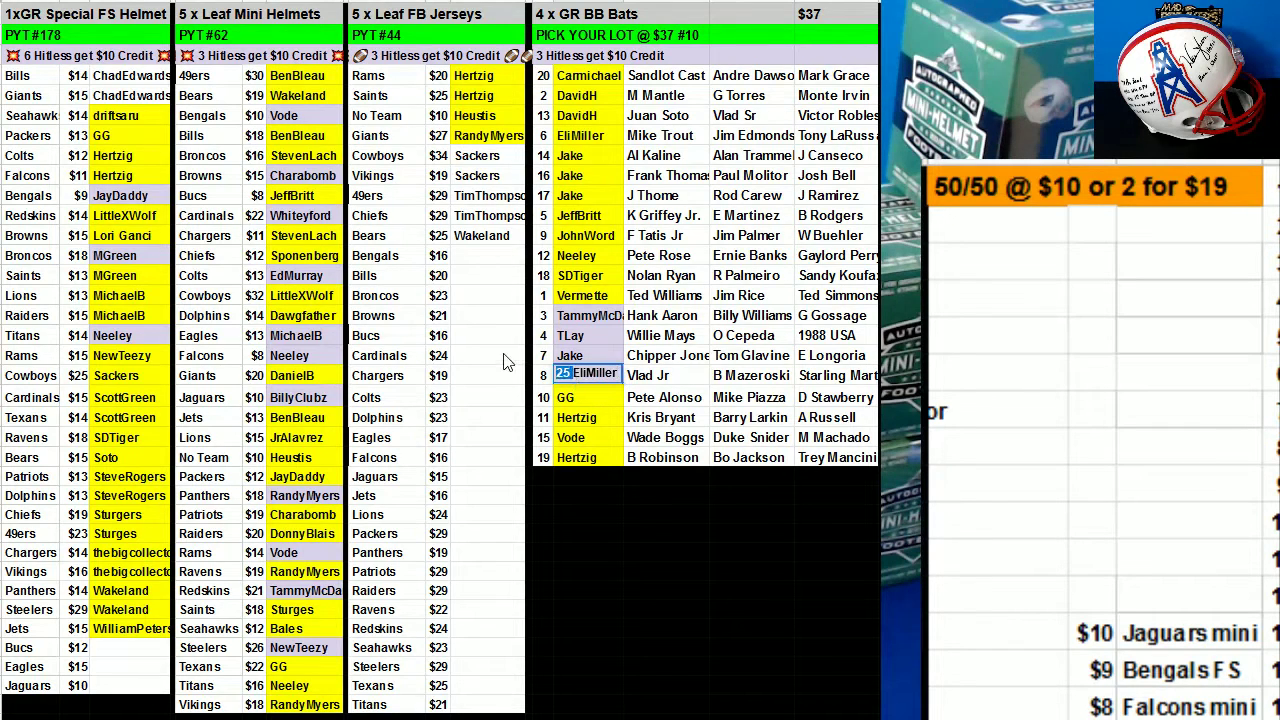